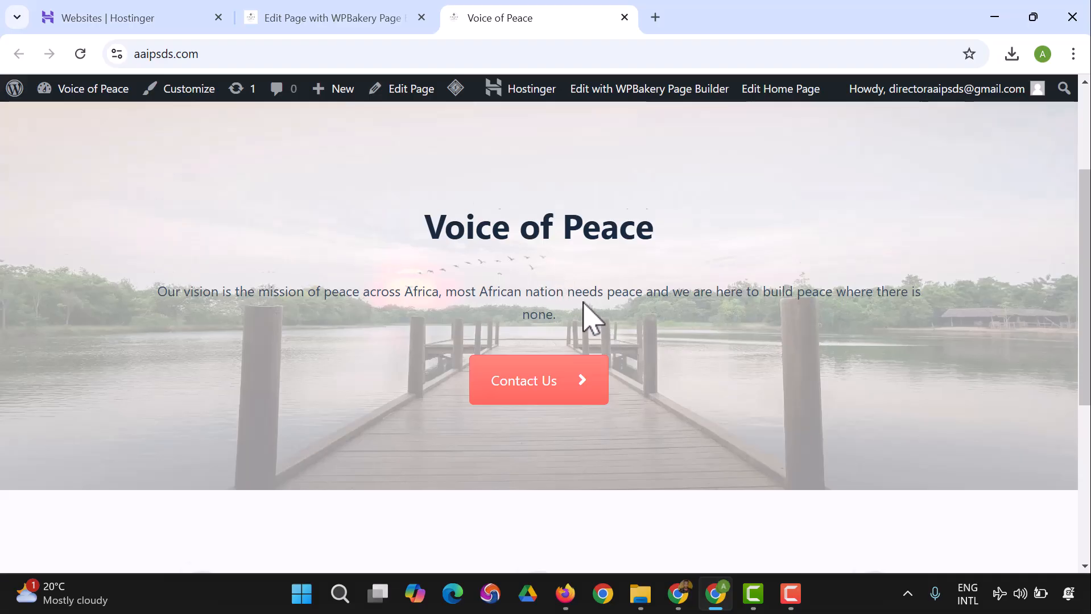
Step: Switch from the live home page to the WPBakery editor and add a new row below the Mission, Vision and Core Values section
scroll(592, 319, "down", 4)
scroll(439, 370, "down", 1)
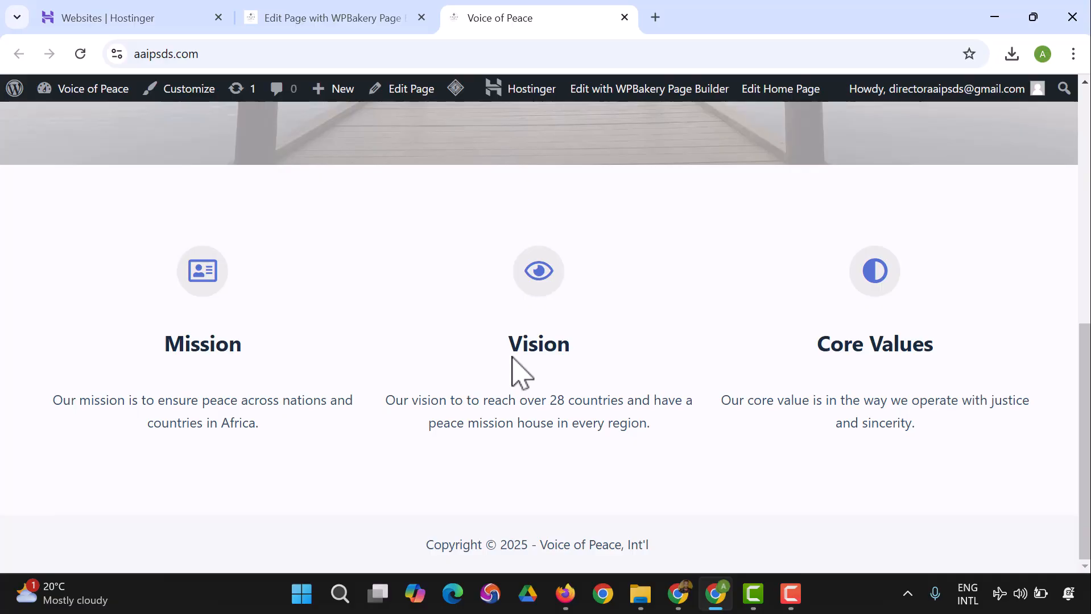
left_click(353, 27)
mouse_move(555, 219)
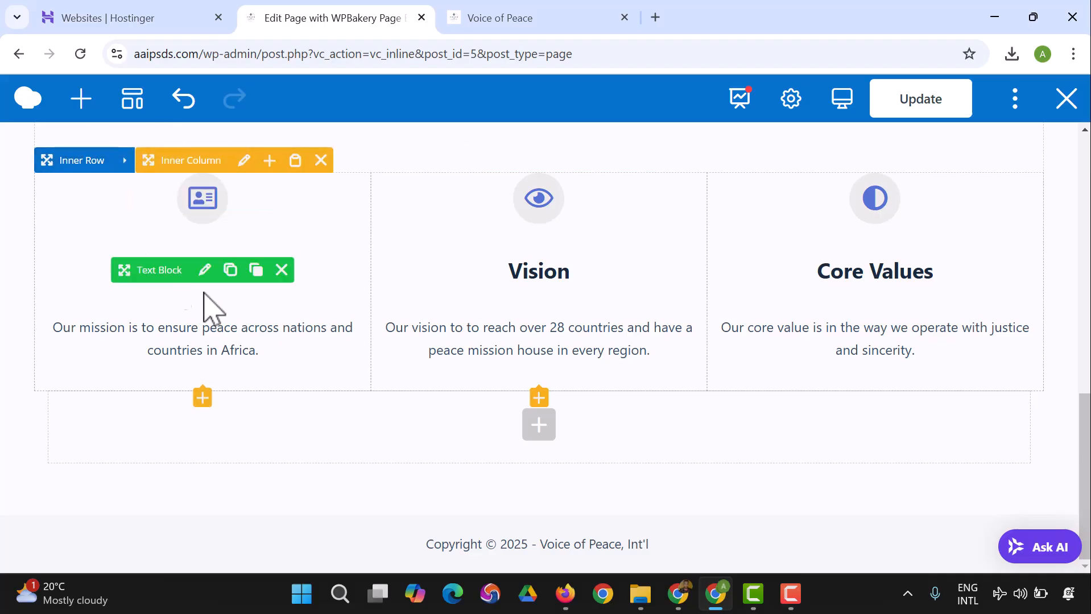
left_click(539, 432)
scroll(287, 312, "up", 3)
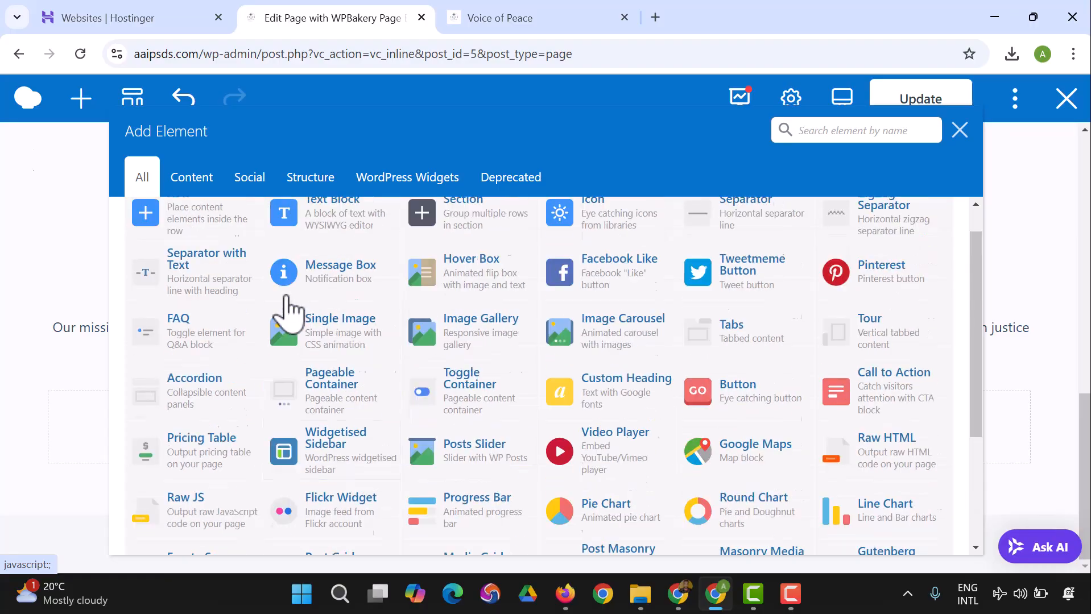
left_click(193, 250)
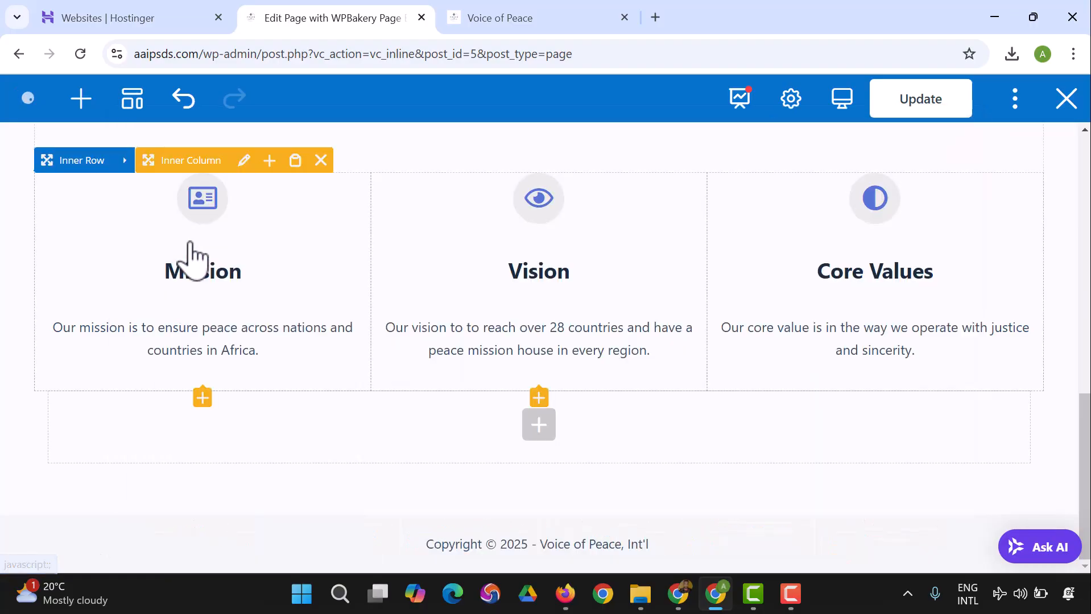
Step: Check the margin in the design options of the row holding the Mission, Vision and Core Values columns, then close its settings
scroll(202, 263, "down", 2)
scroll(323, 427, "up", 6)
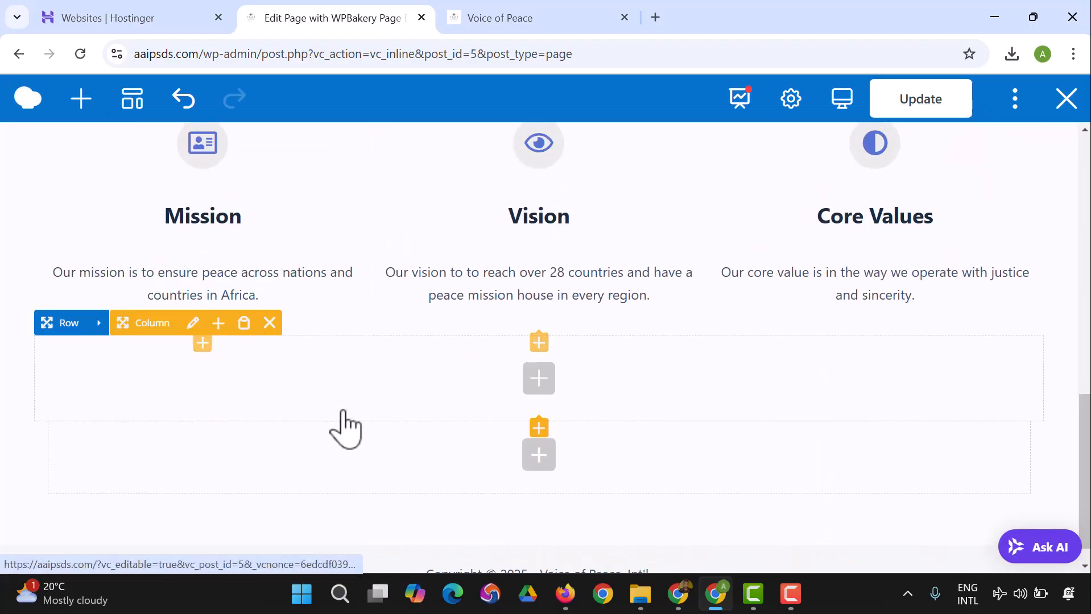
scroll(359, 456, "up", 3)
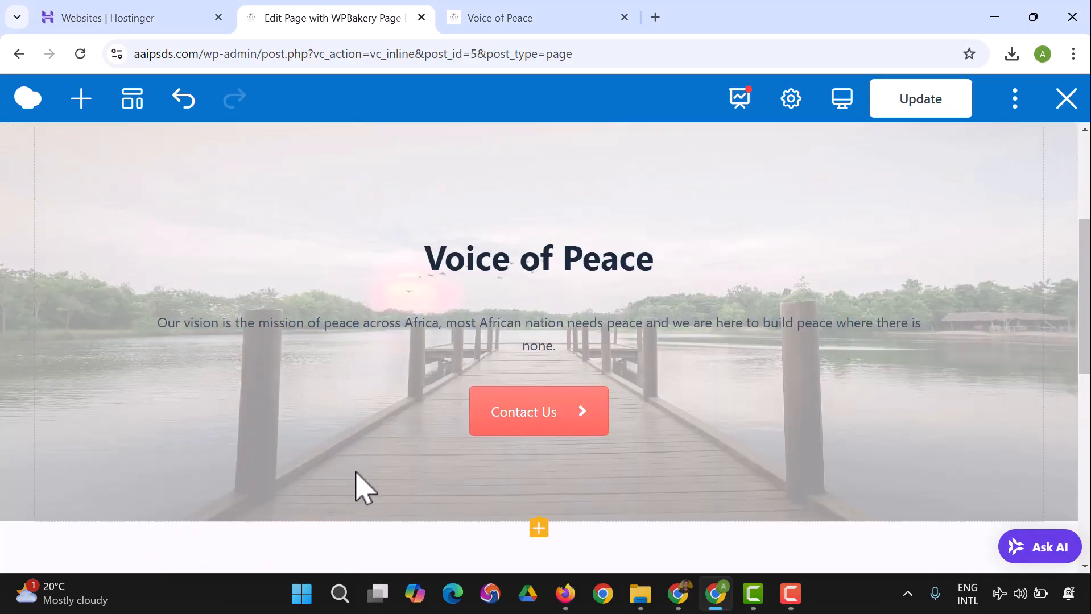
scroll(350, 483, "down", 2)
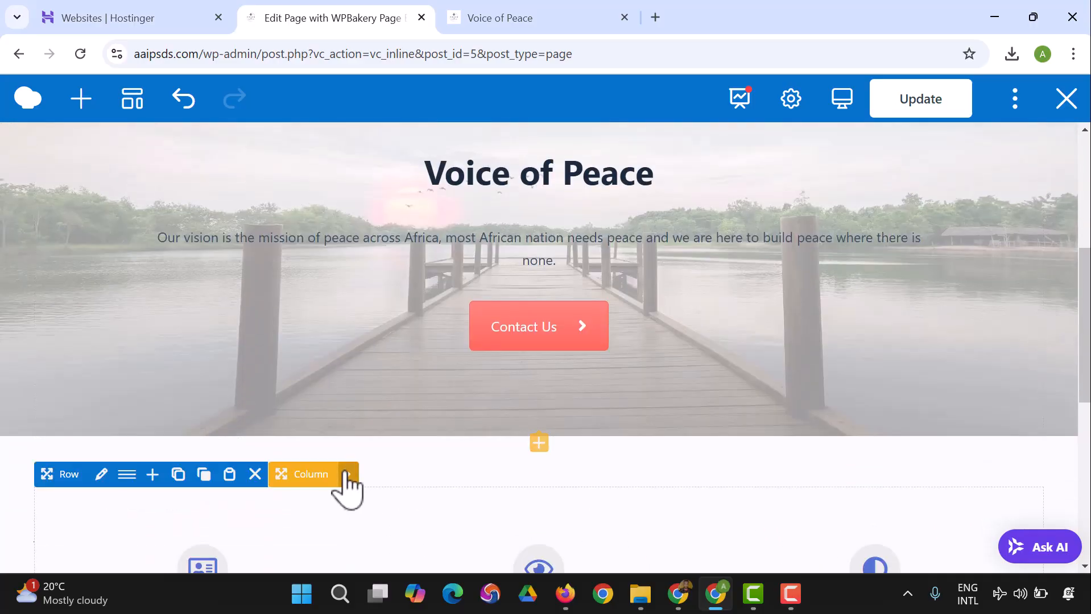
left_click(102, 475)
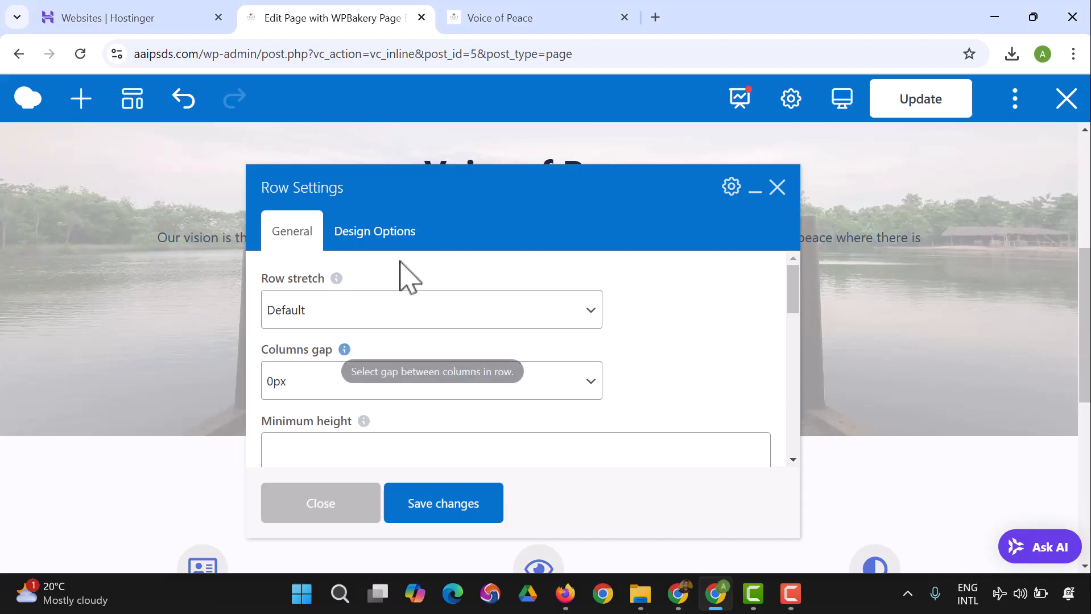
left_click(389, 239)
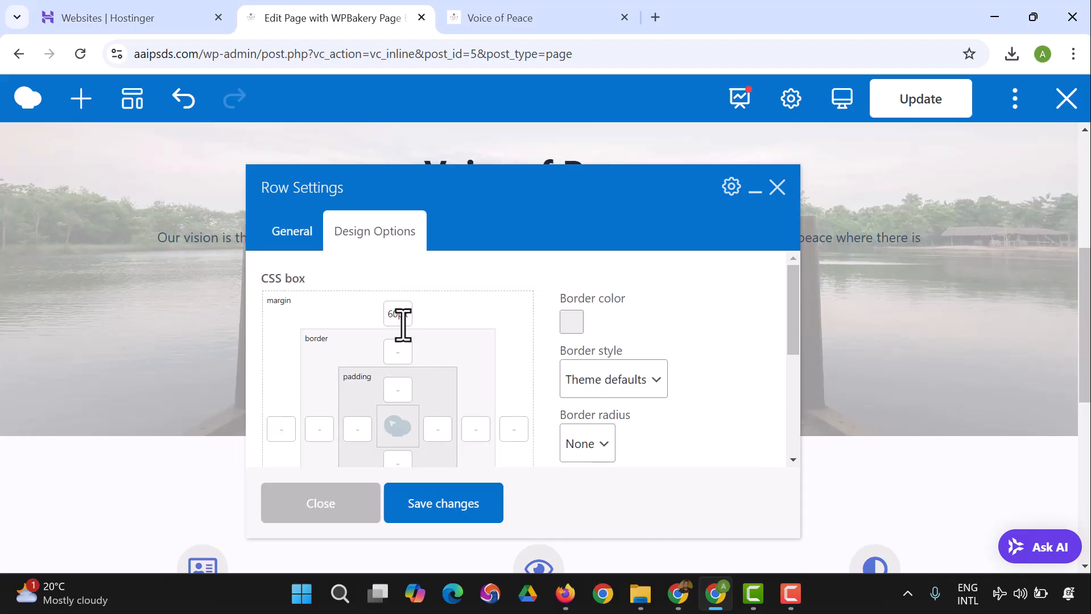
left_click(393, 521)
scroll(475, 393, "down", 8)
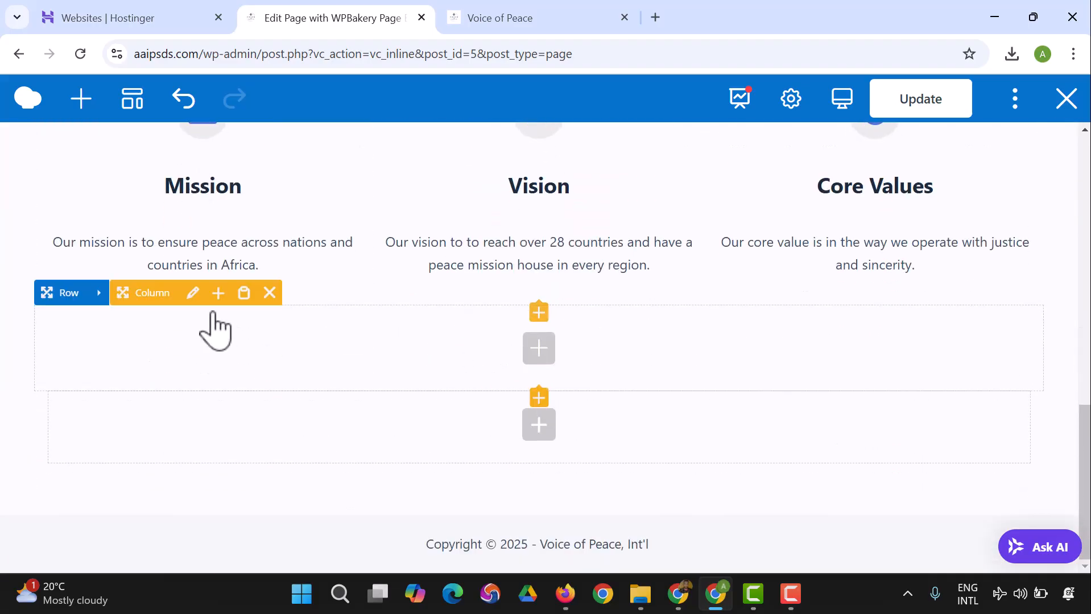
Step: Set the new empty row's top margin to 60px and save the row settings
mouse_move(102, 295)
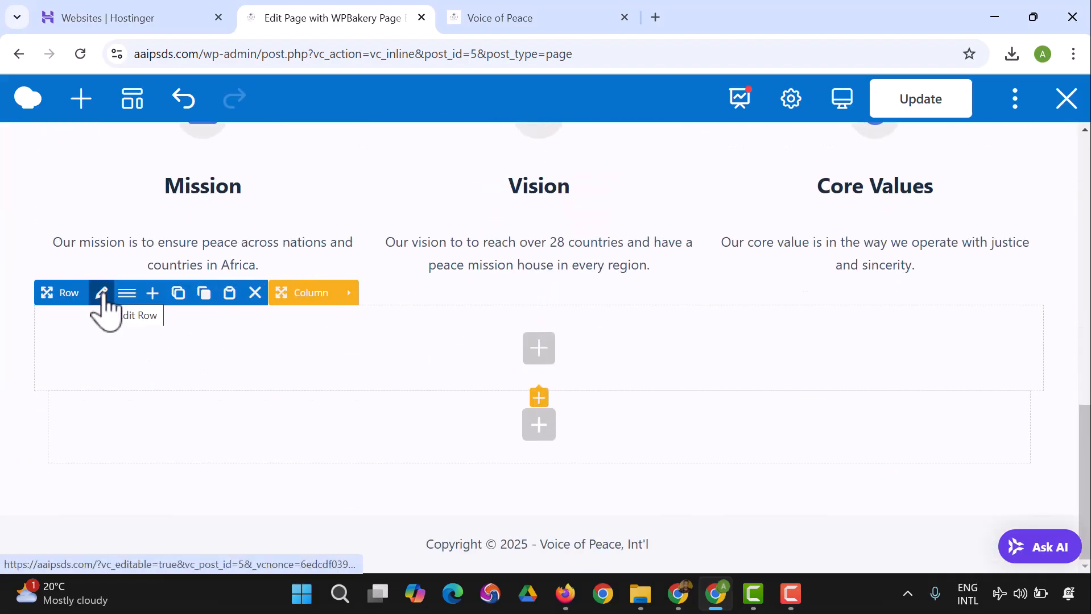
left_click(101, 294)
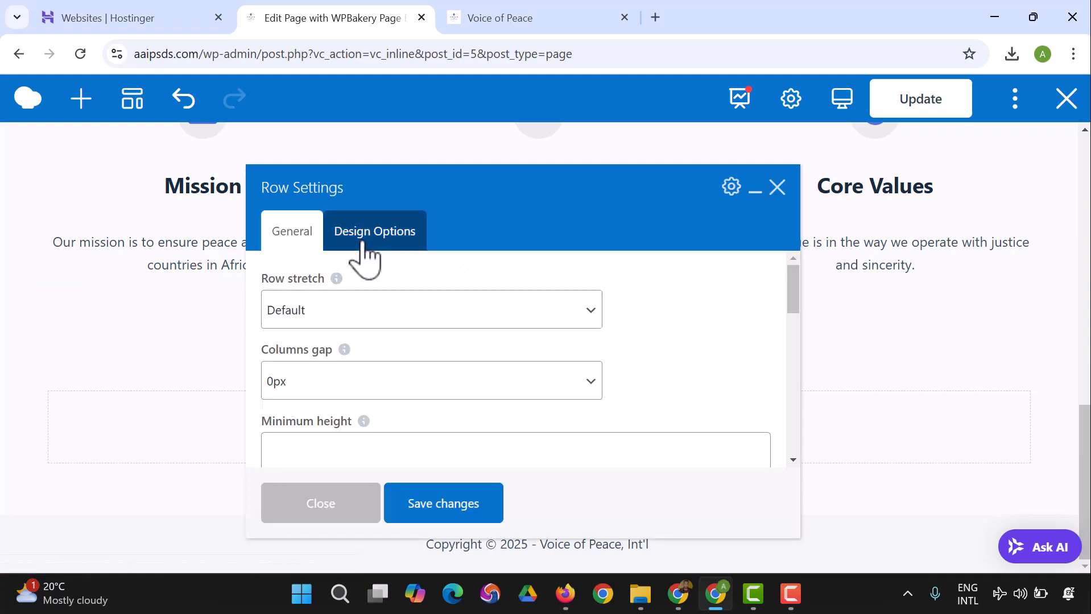
left_click(364, 244)
left_click(405, 314)
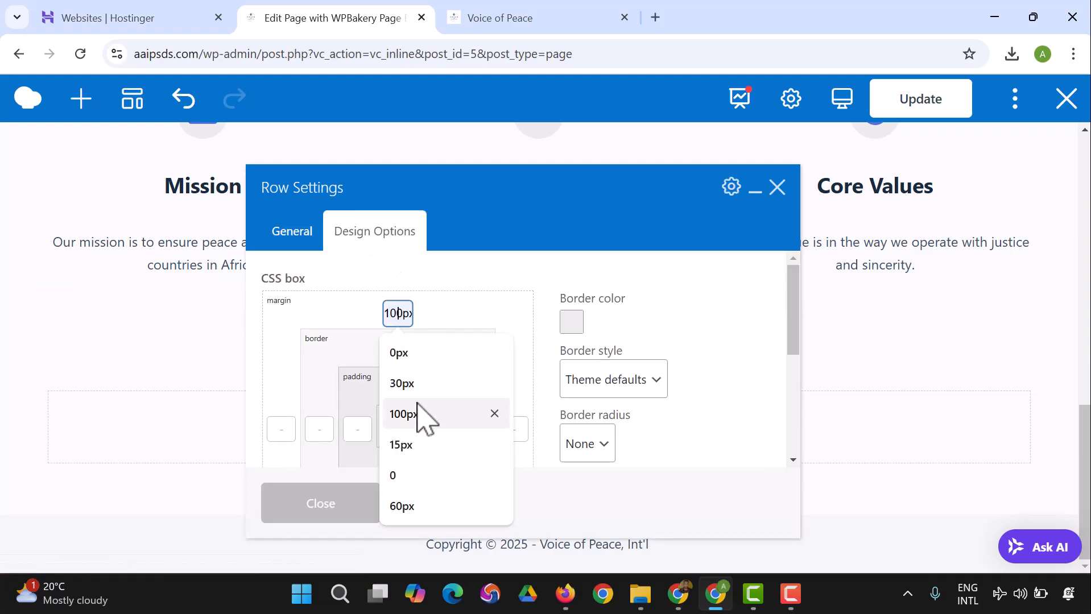
left_click(418, 508)
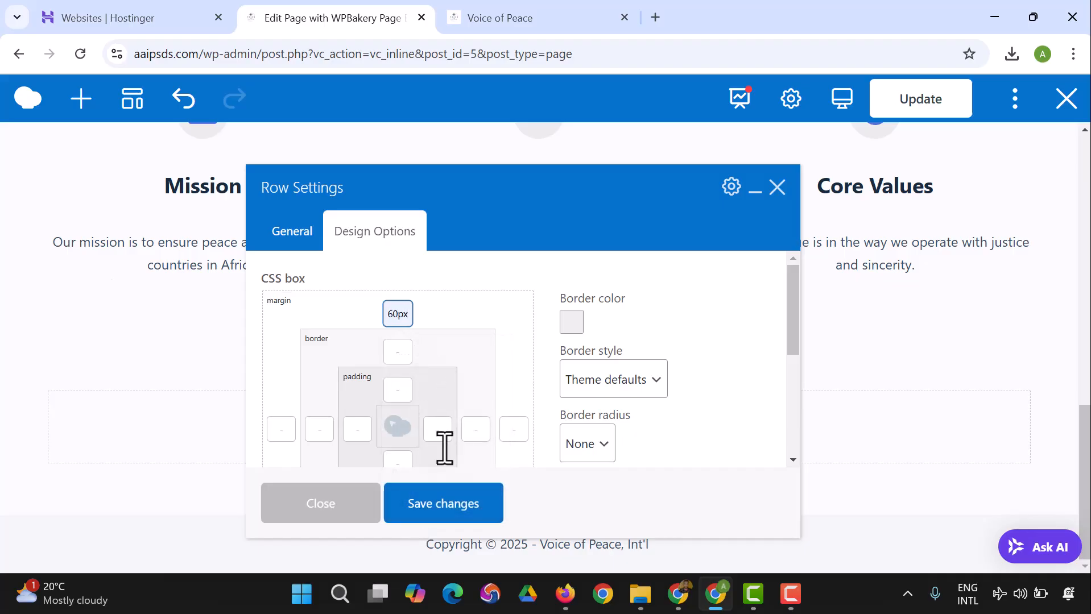
left_click(452, 511)
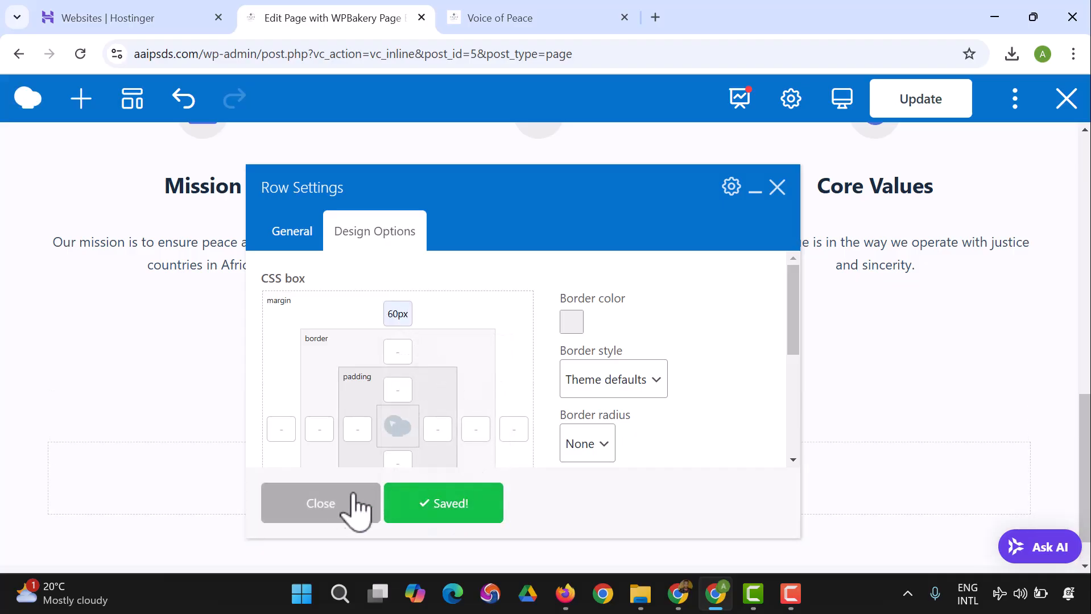
left_click(322, 504)
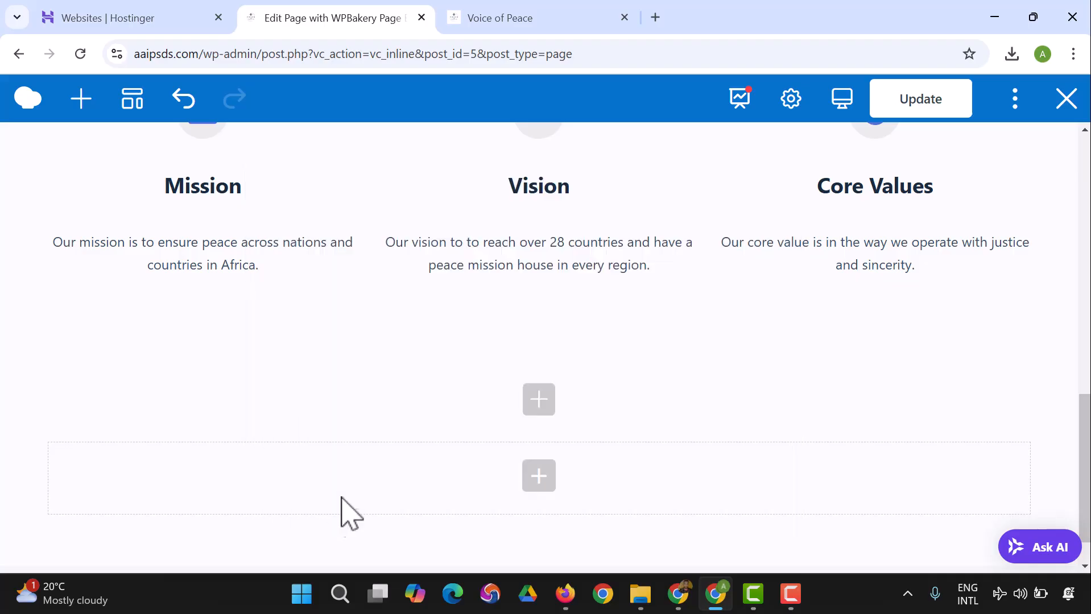
Step: Add an inner row inside the new empty row below the Mission, Vision and Core Values section
scroll(452, 370, "down", 1)
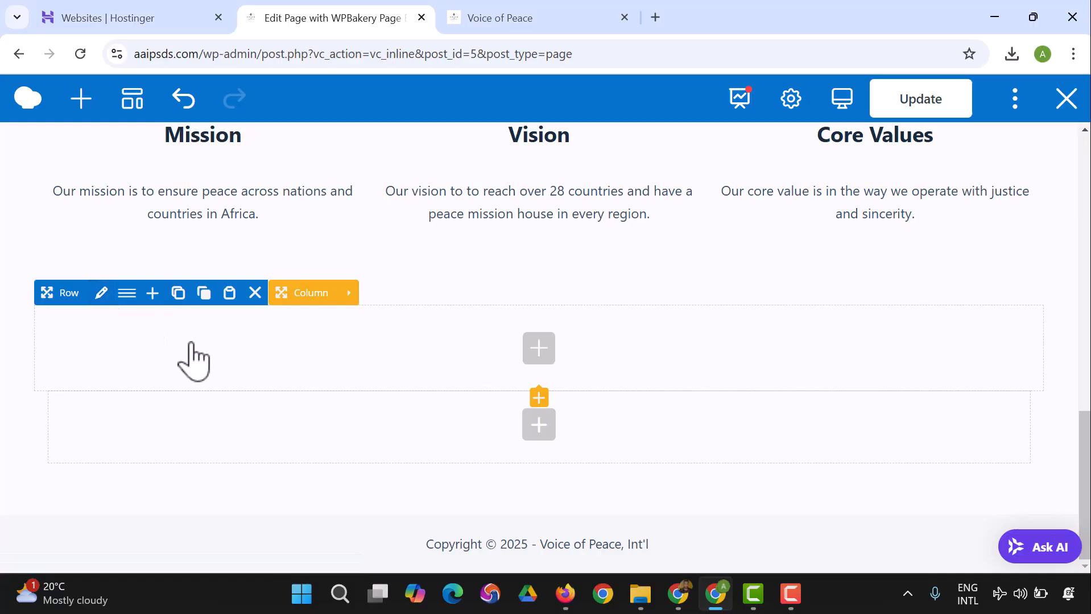
left_click(538, 364)
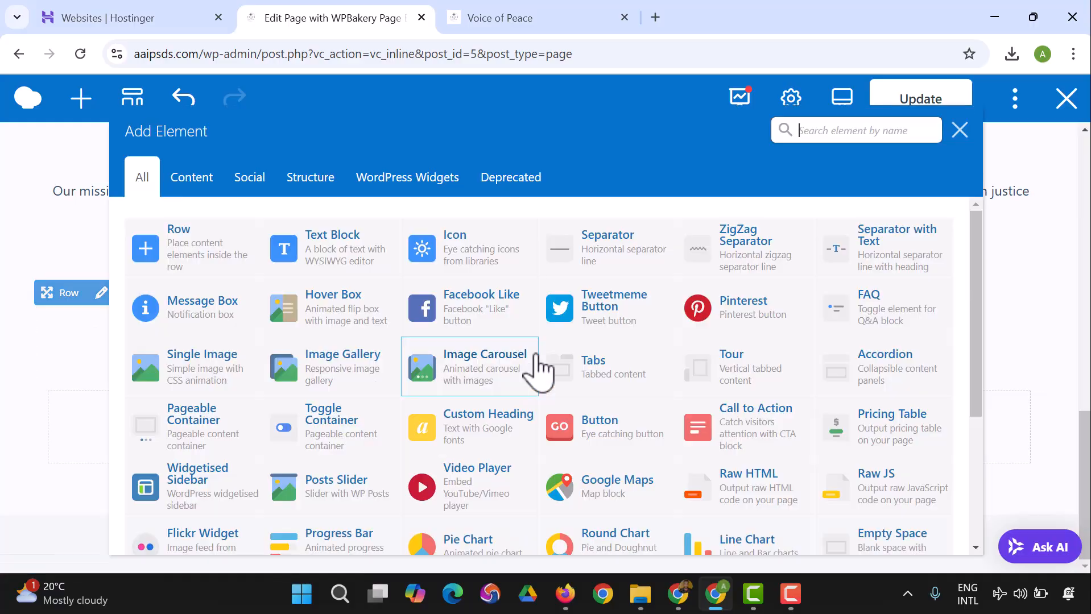
left_click(192, 261)
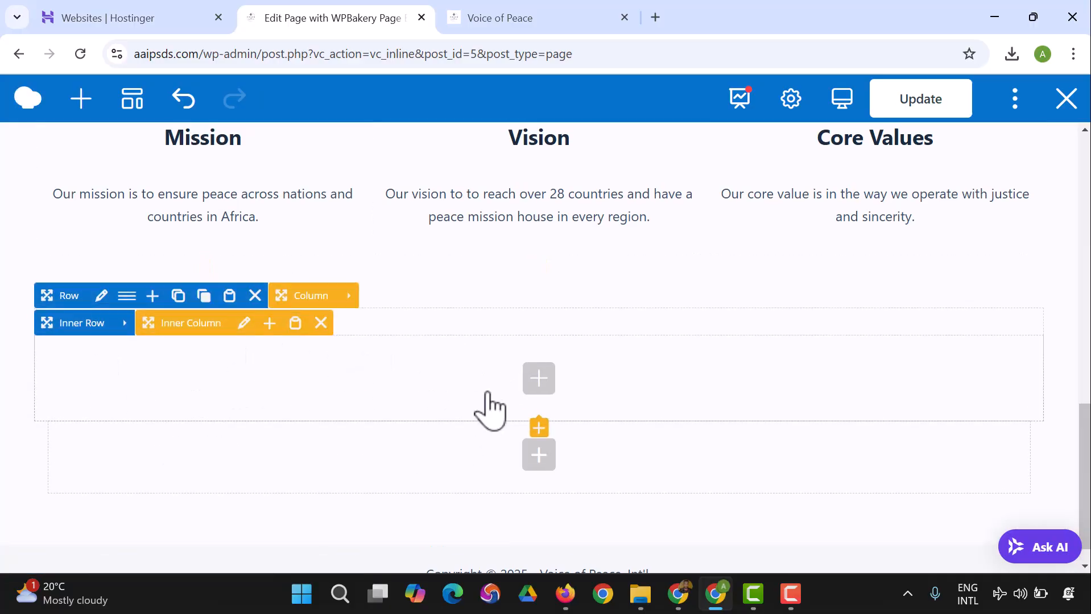
Step: Insert a Separator with Text element in the inner row and title it "Peace Mission Gallery"
scroll(490, 424, "up", 1)
scroll(495, 421, "up", 1)
scroll(495, 421, "down", 2)
left_click(537, 381)
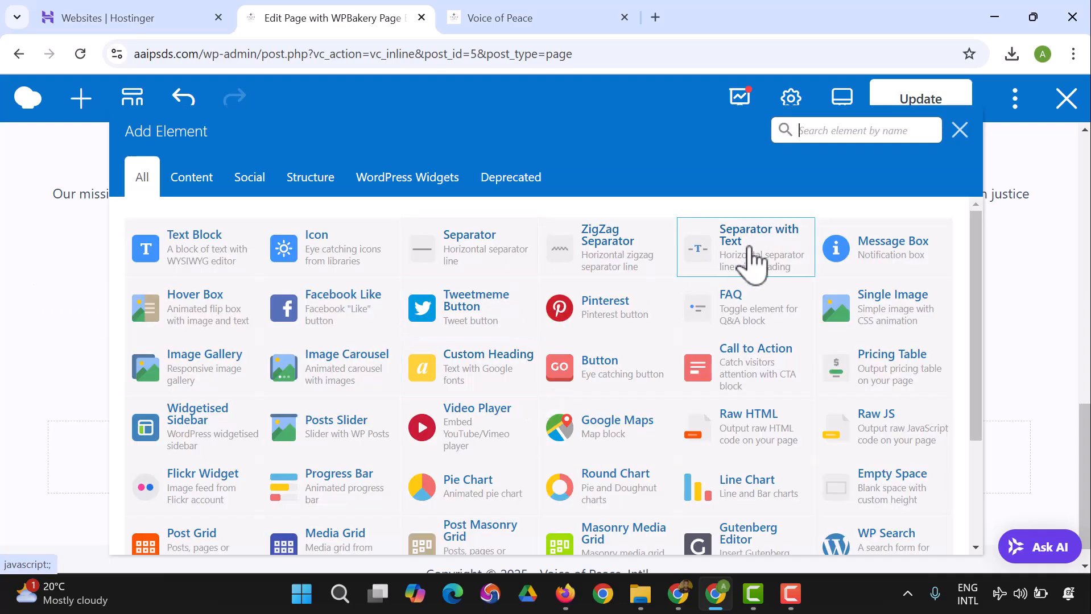
left_click(753, 263)
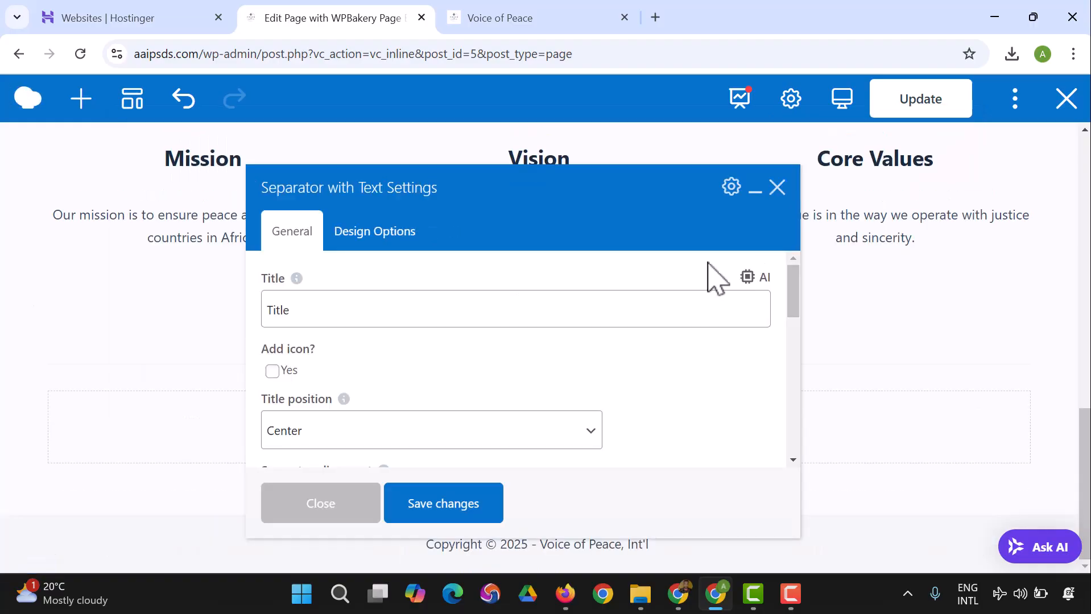
left_click(362, 322)
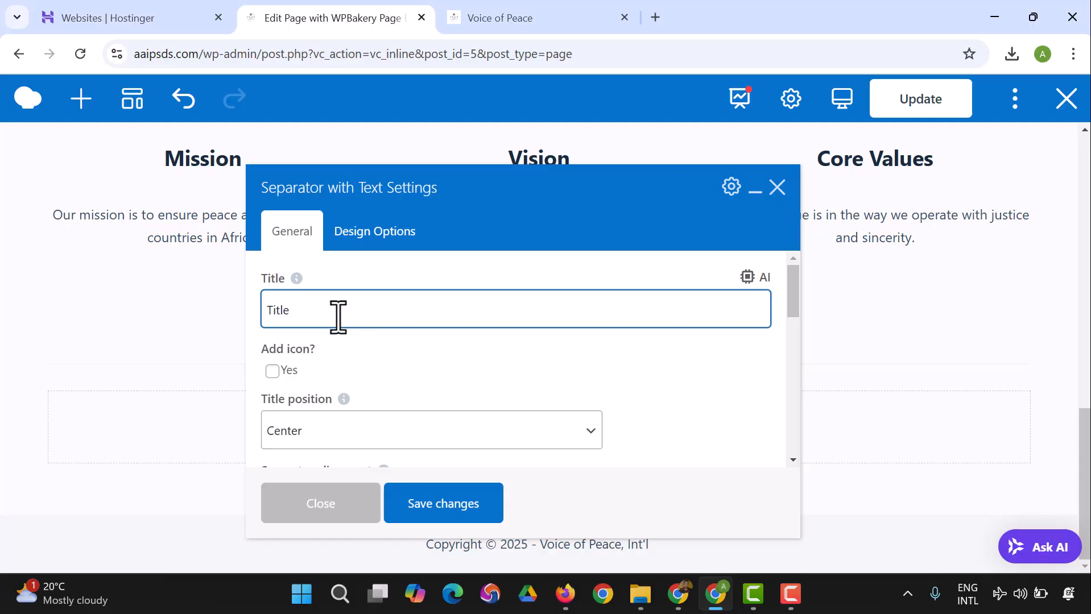
left_click_drag(361, 319, 238, 317)
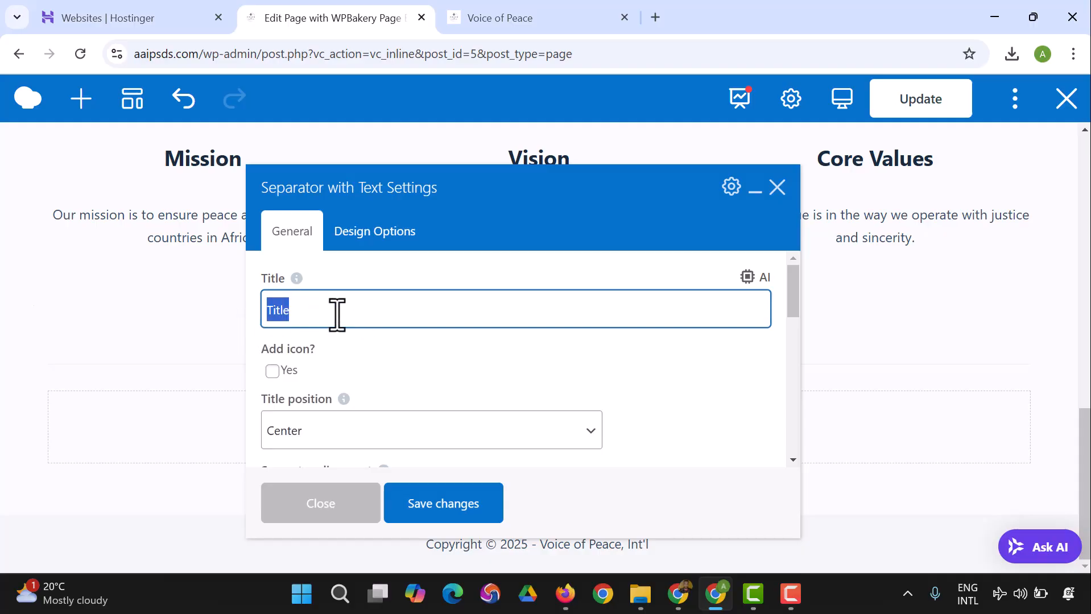
type("Peace")
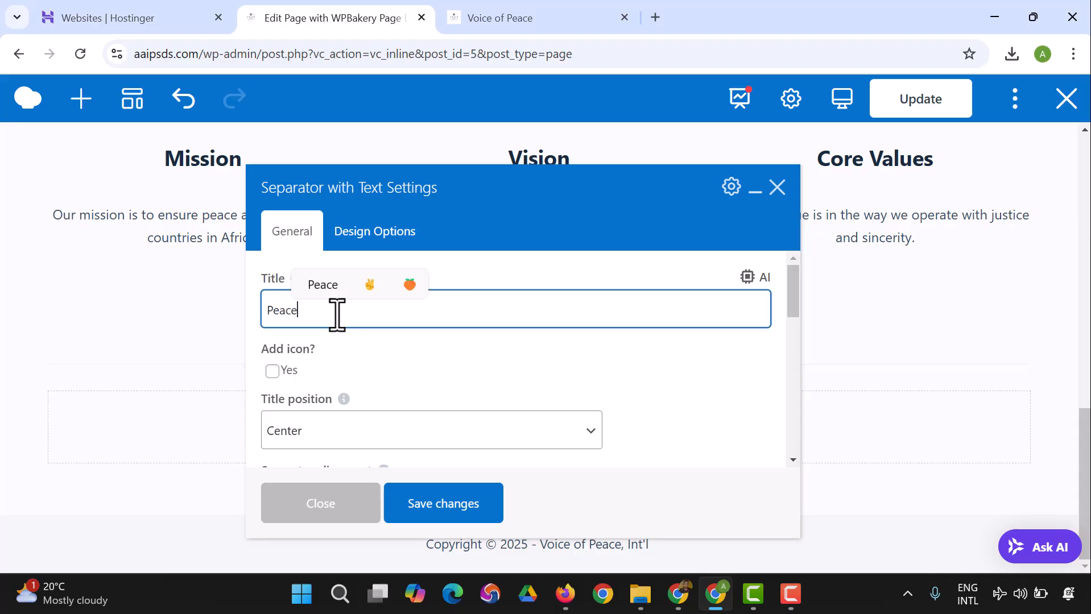
type(" M")
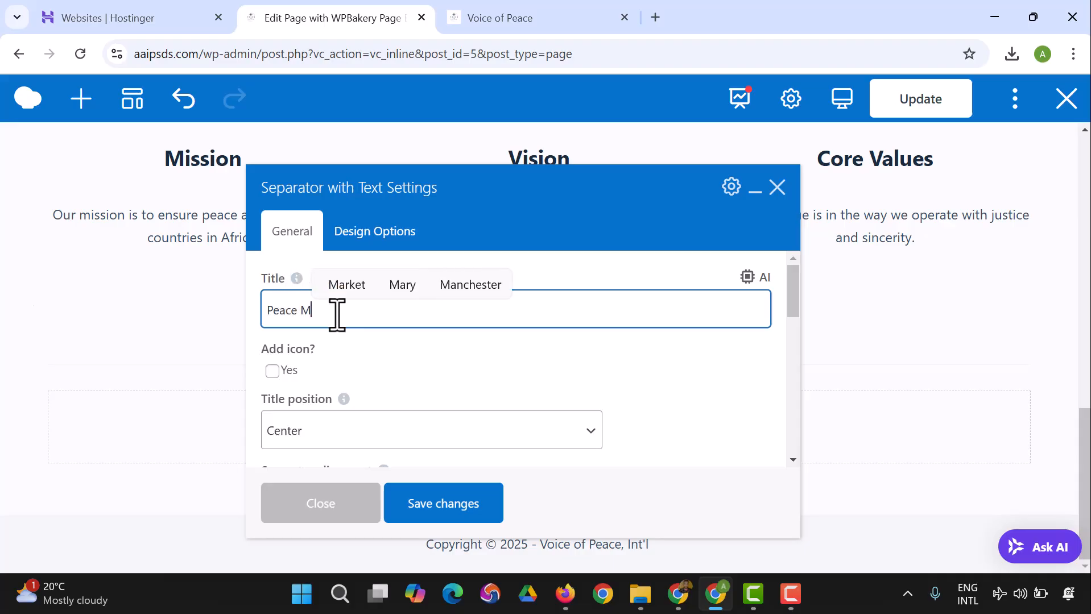
type("ission Ga")
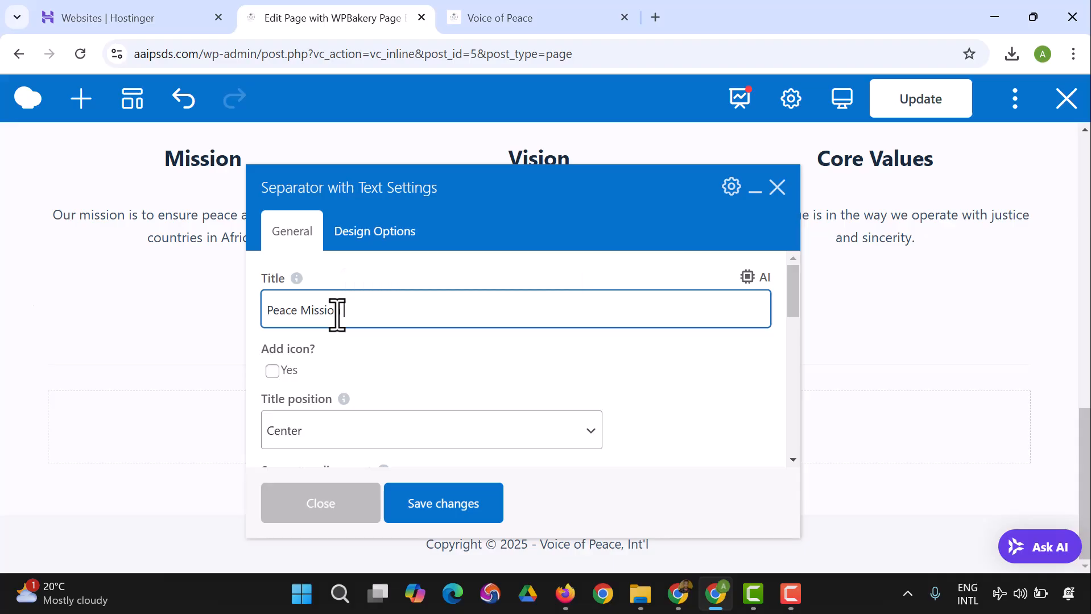
type("llery")
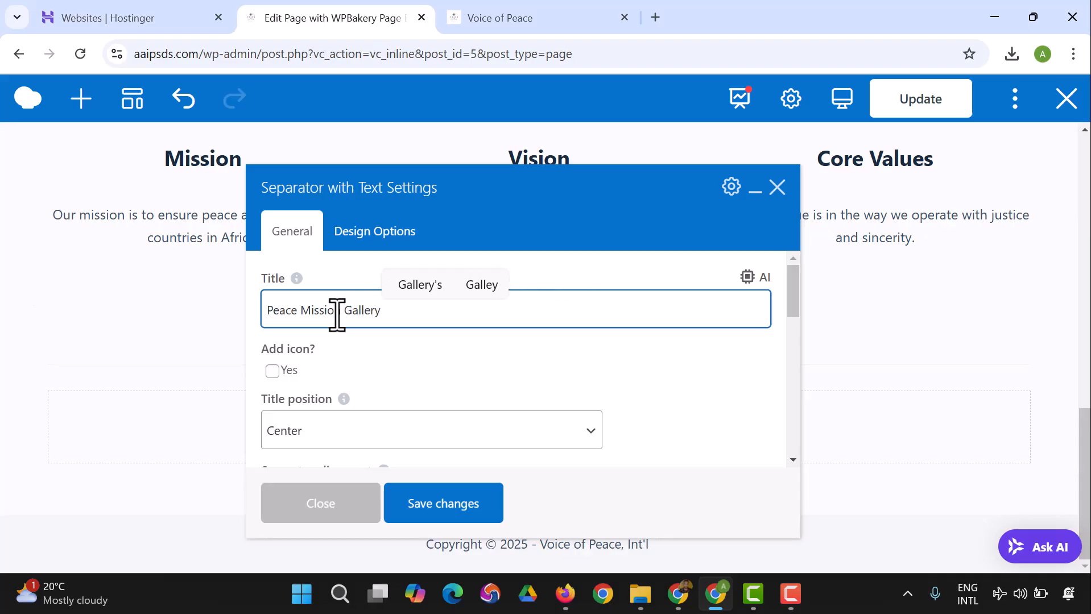
Step: Review the separator's color, width and animation options, save its settings and close them
scroll(370, 341, "down", 2)
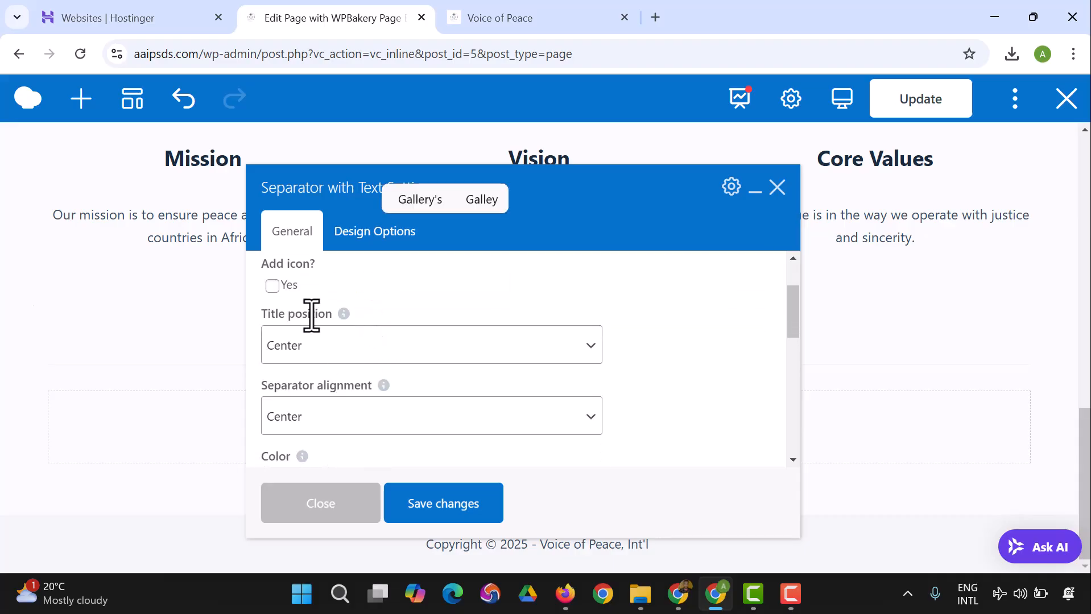
scroll(353, 379, "down", 2)
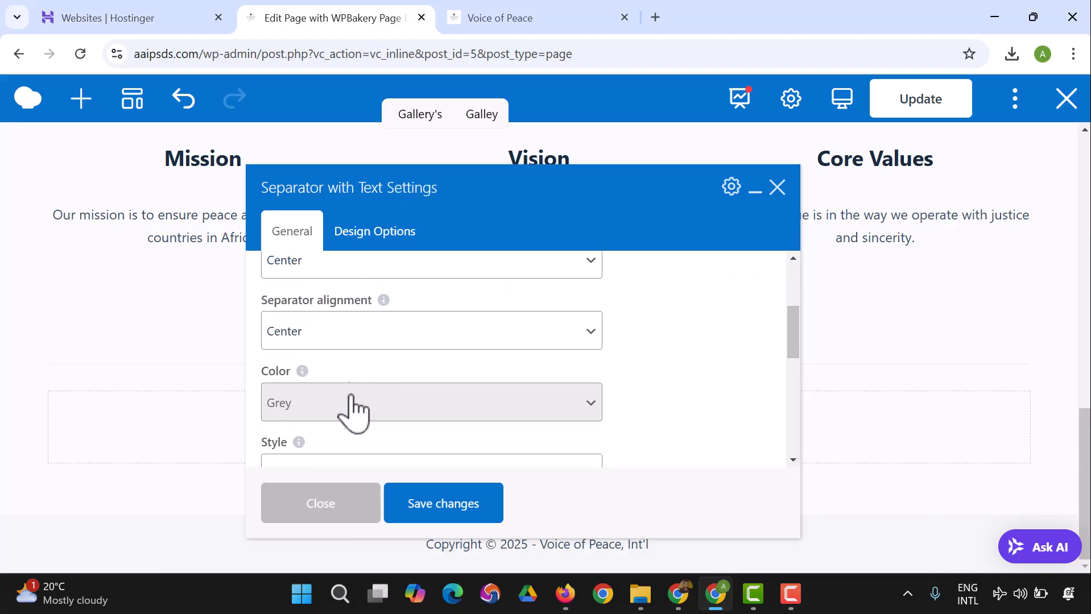
left_click(449, 405)
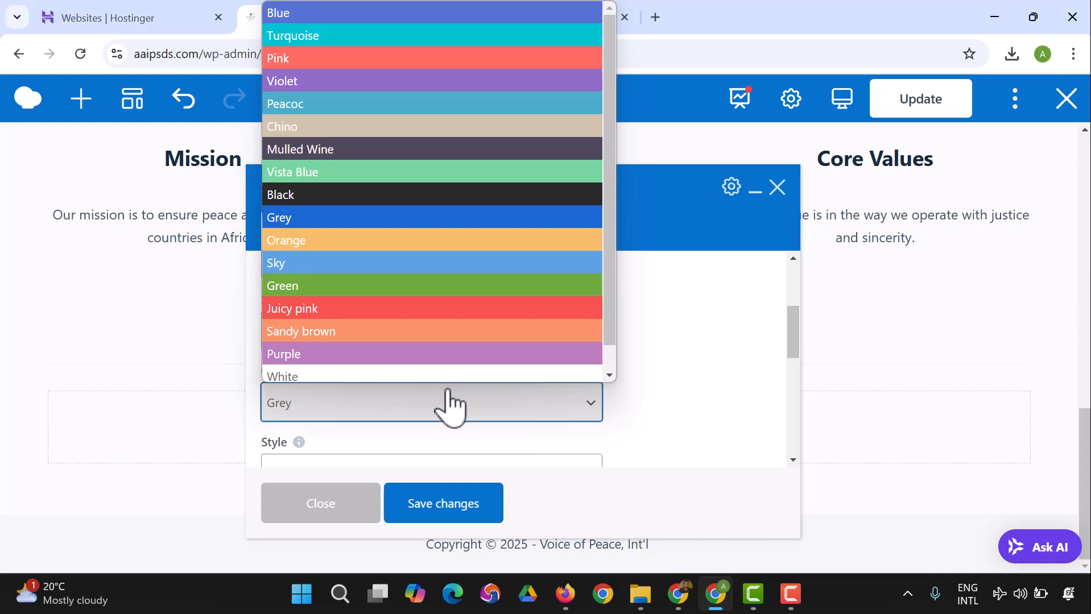
left_click(449, 405)
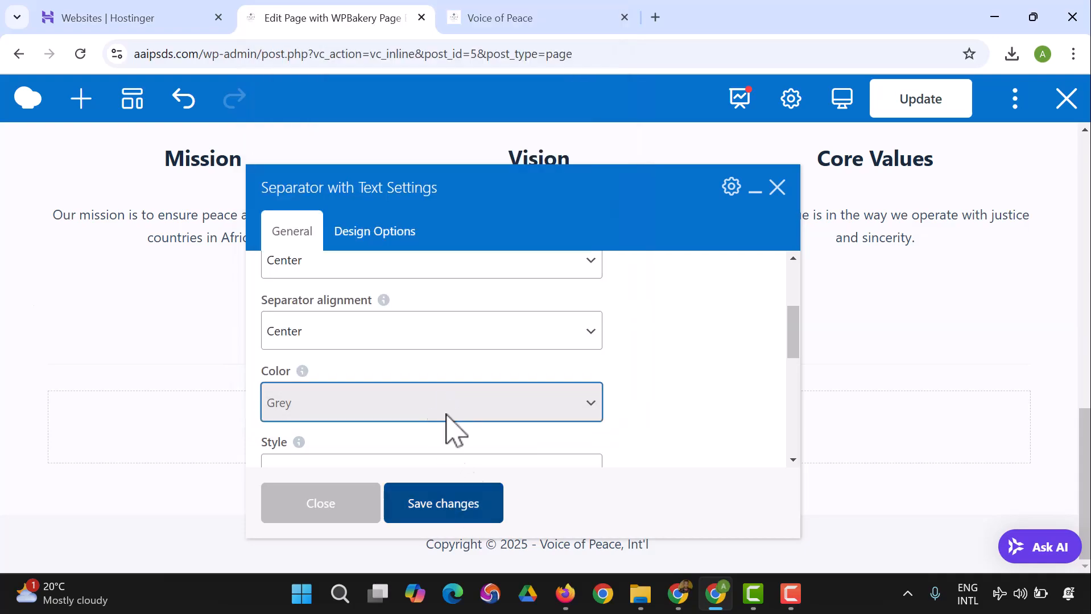
scroll(446, 409, "down", 2)
scroll(429, 414, "down", 5)
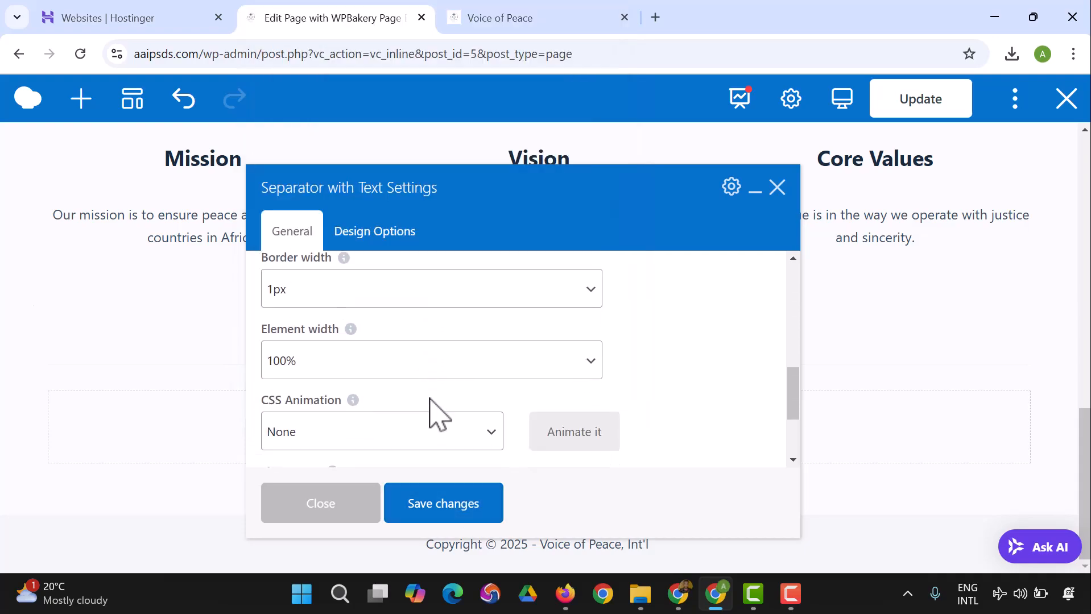
left_click(458, 504)
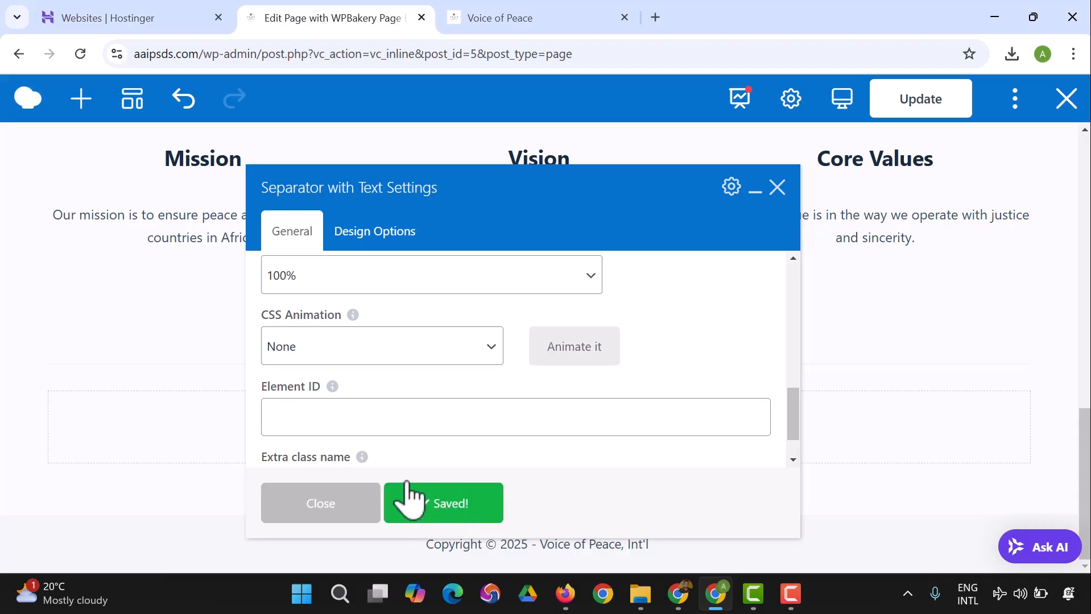
left_click(320, 504)
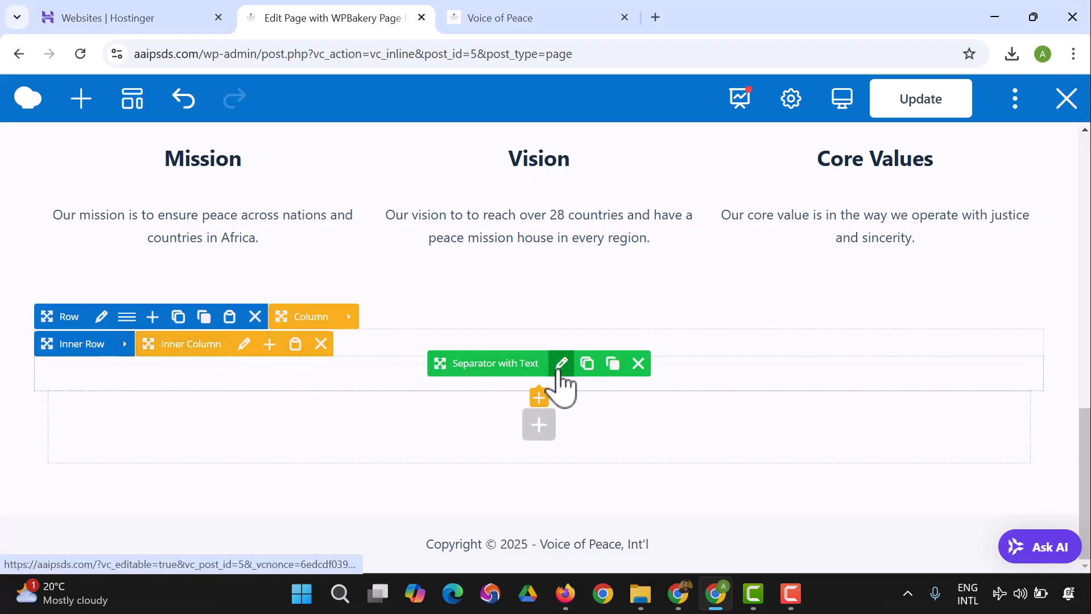
Step: Open the settings of the "Peace Mission Gallery" separator and choose Border as its line style
left_click(561, 364)
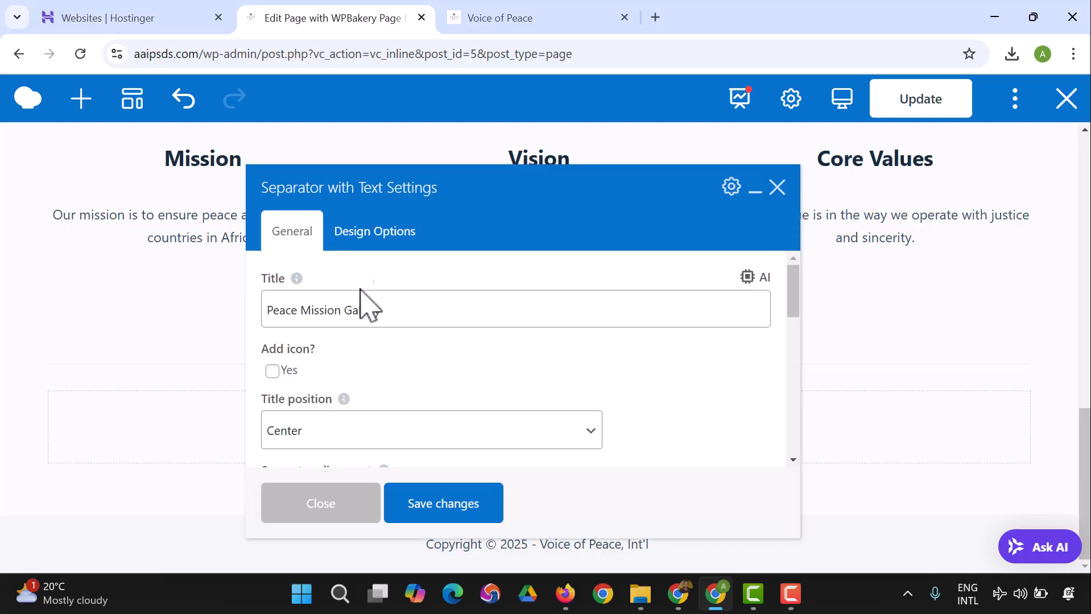
scroll(370, 346, "down", 1)
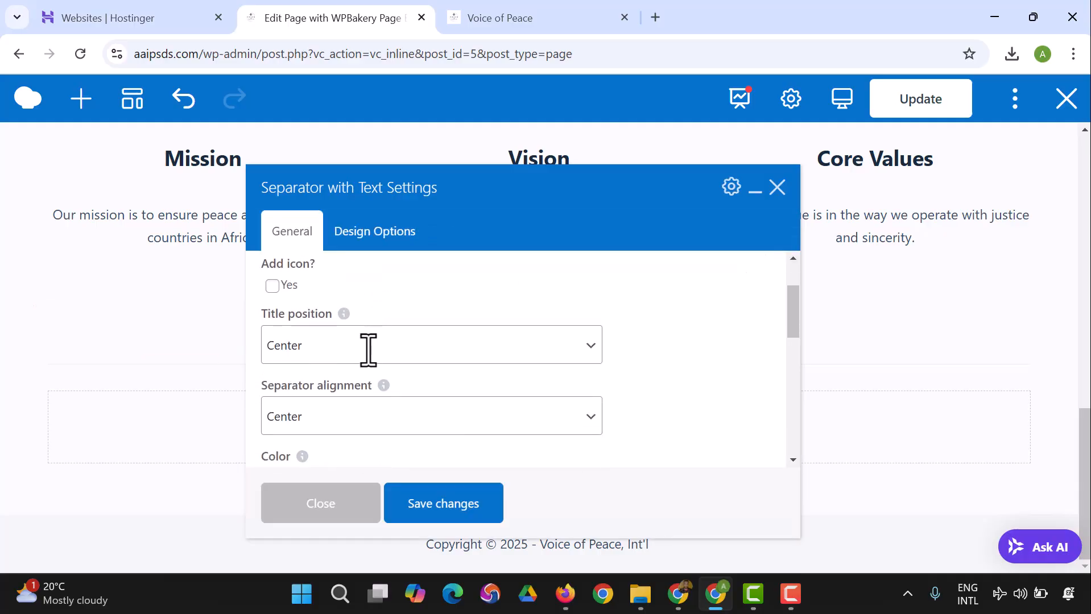
scroll(364, 362, "down", 1)
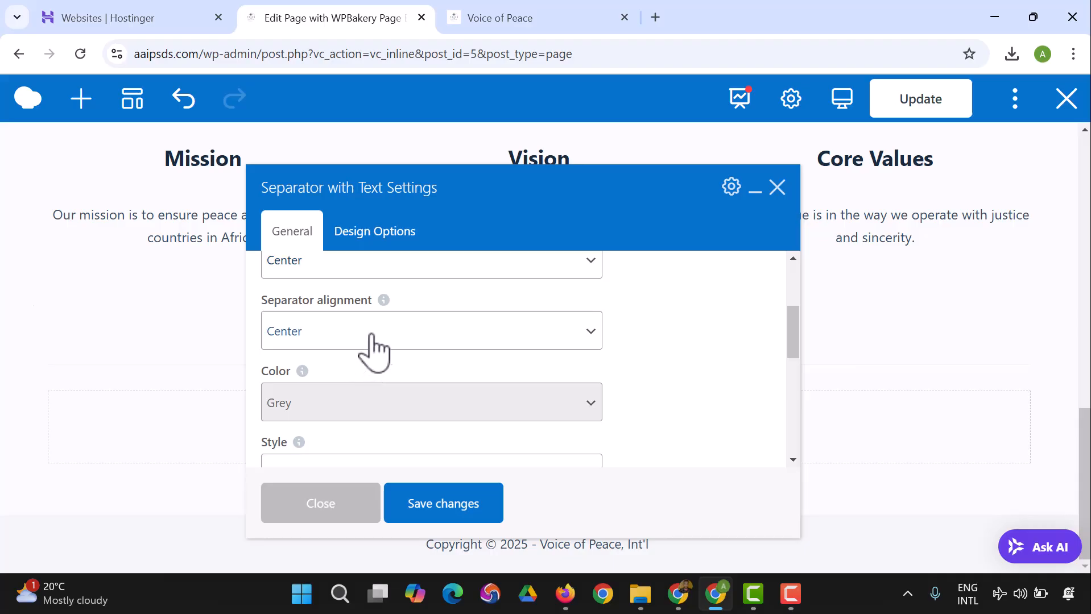
scroll(373, 353, "down", 3)
left_click(384, 310)
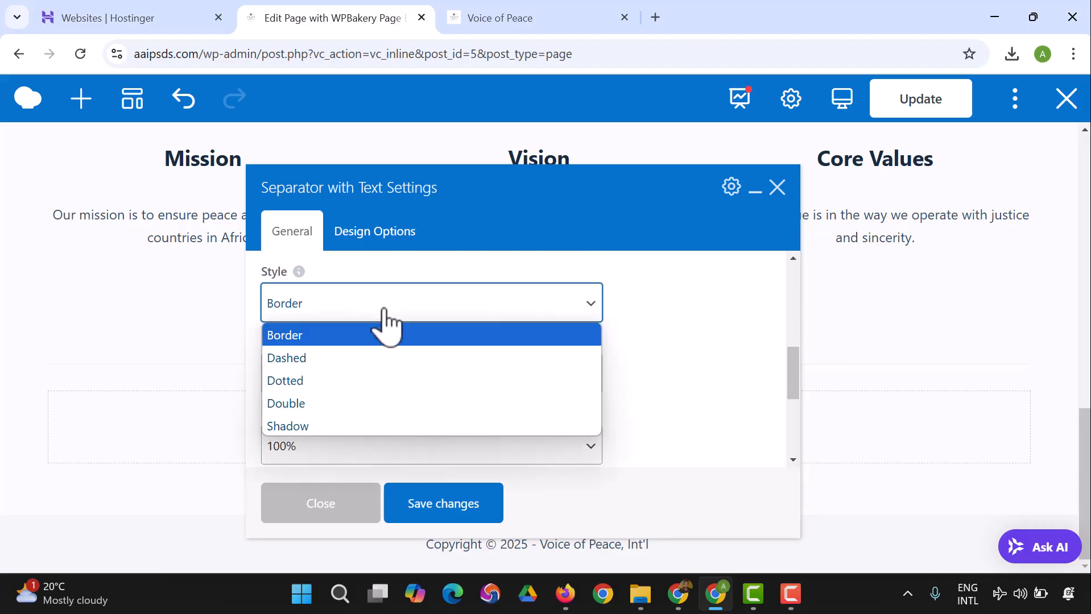
left_click(384, 330)
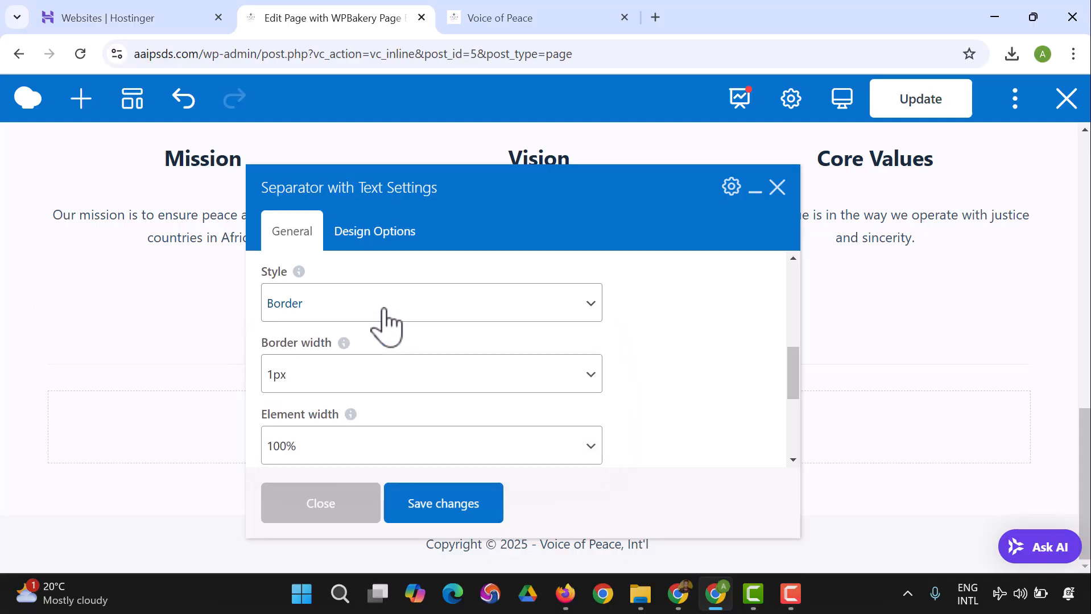
Step: Set the separator's border width to 3px, save its settings and close them
left_click(400, 374)
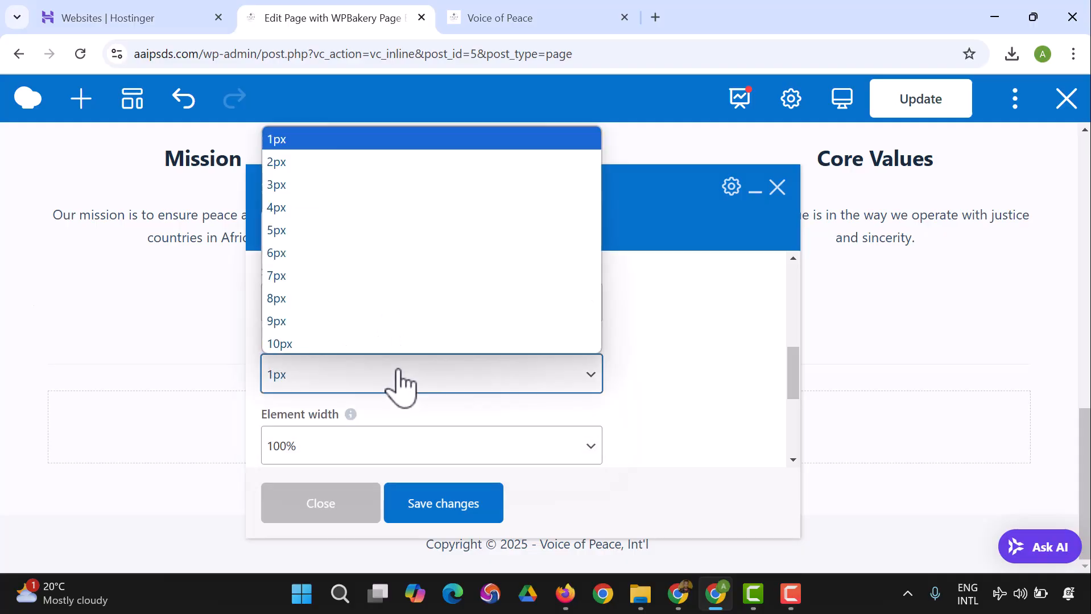
left_click(291, 187)
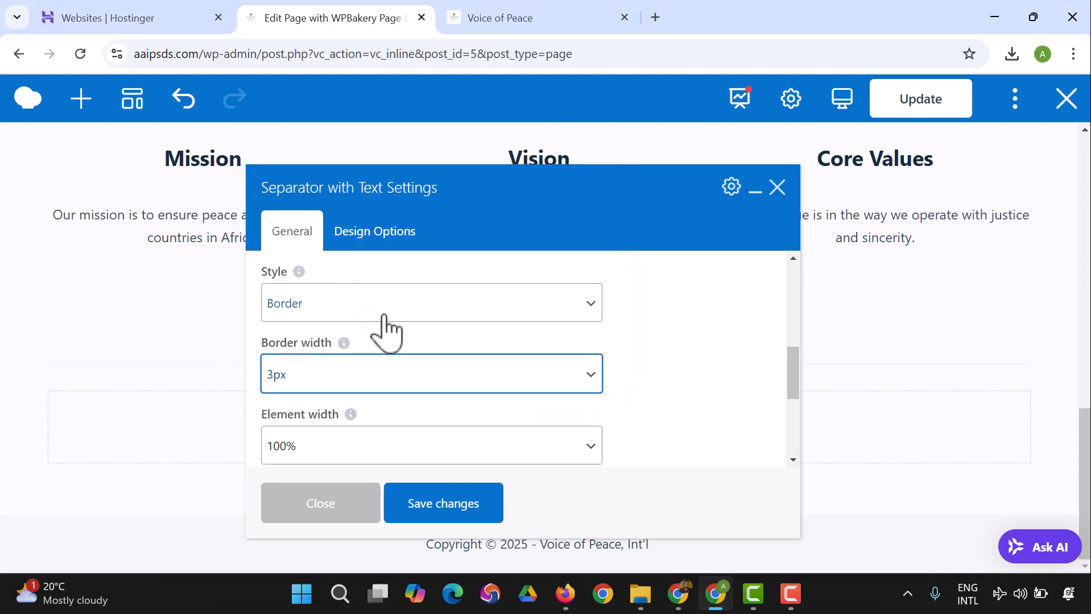
scroll(399, 347, "down", 2)
scroll(408, 361, "down", 1)
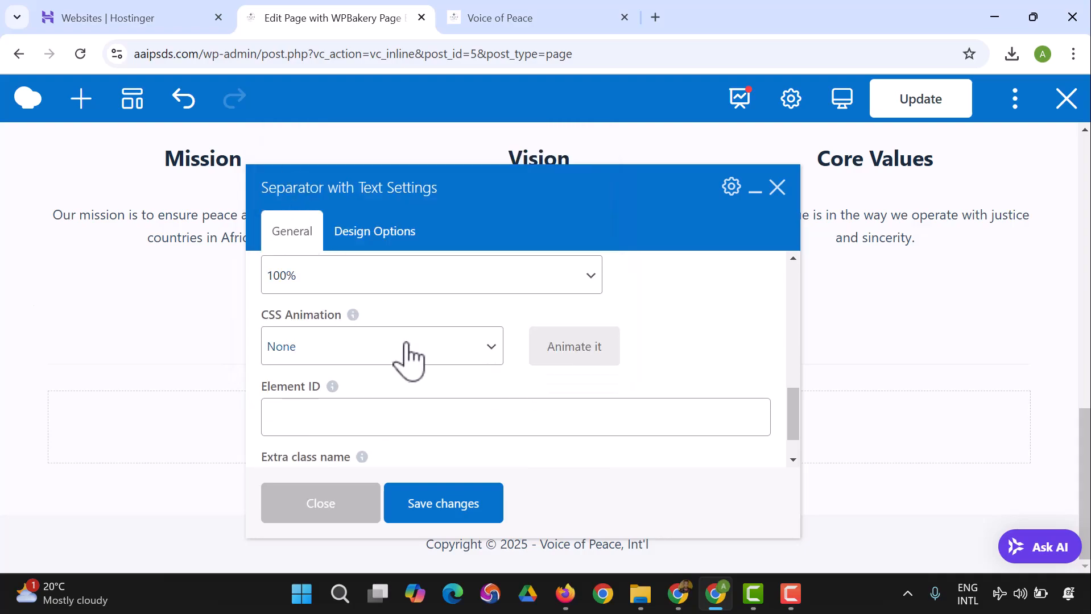
scroll(409, 355, "down", 1)
left_click(445, 508)
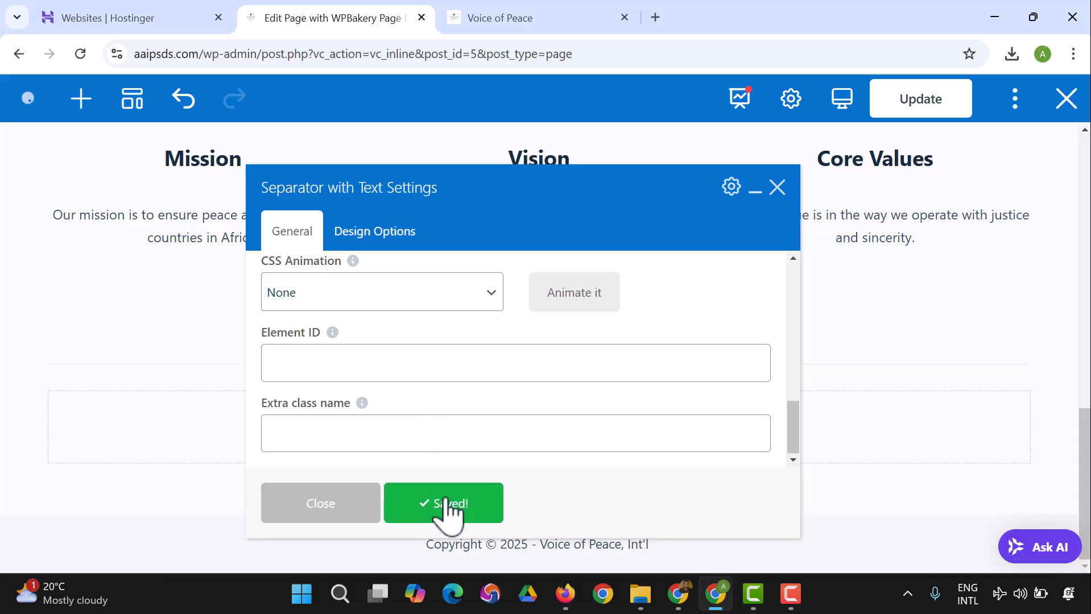
left_click(356, 521)
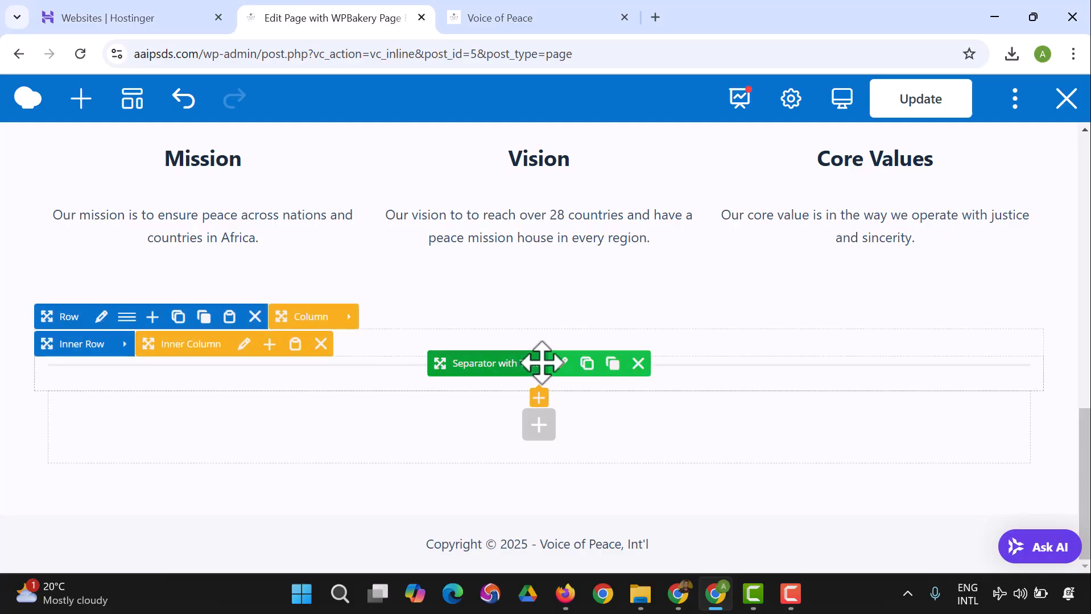
Step: Check the separator's title, alignment, style and width settings once more, save them and close the dialog
left_click(561, 364)
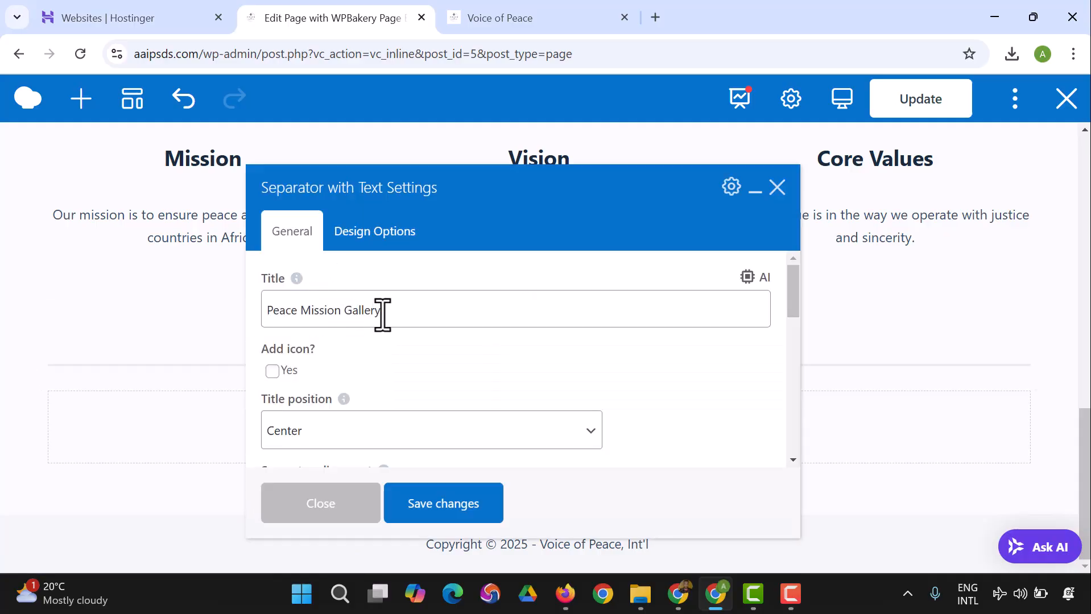
mouse_move(296, 280)
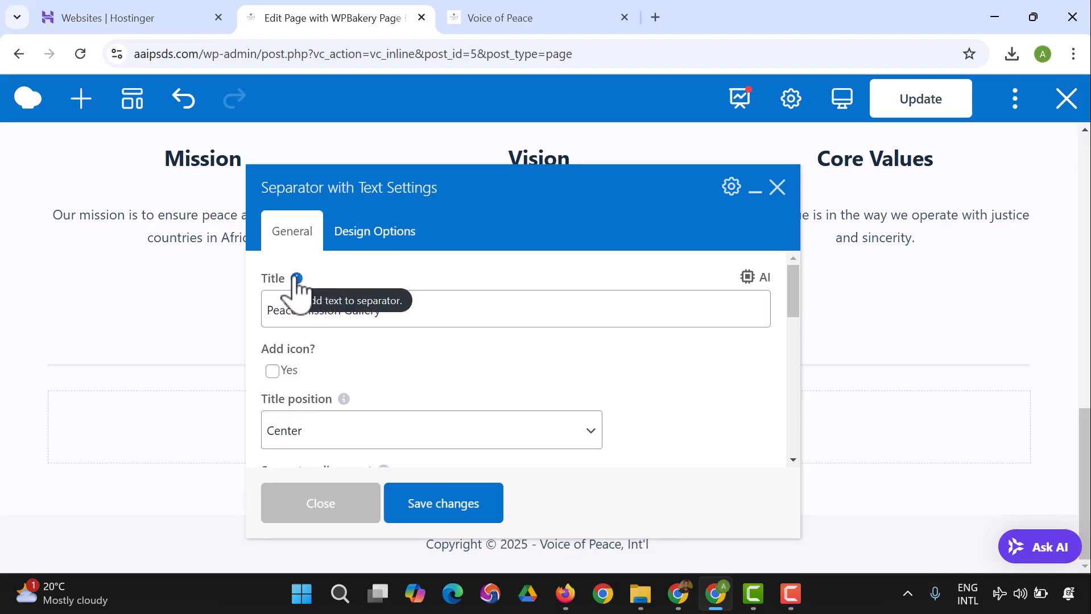
scroll(399, 373, "down", 2)
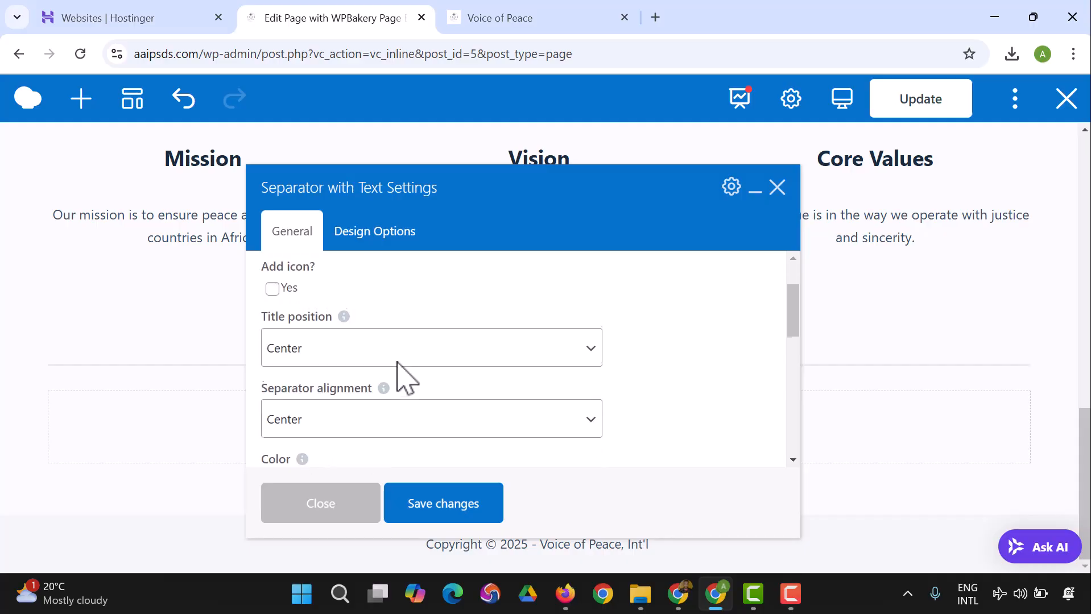
scroll(397, 362, "down", 5)
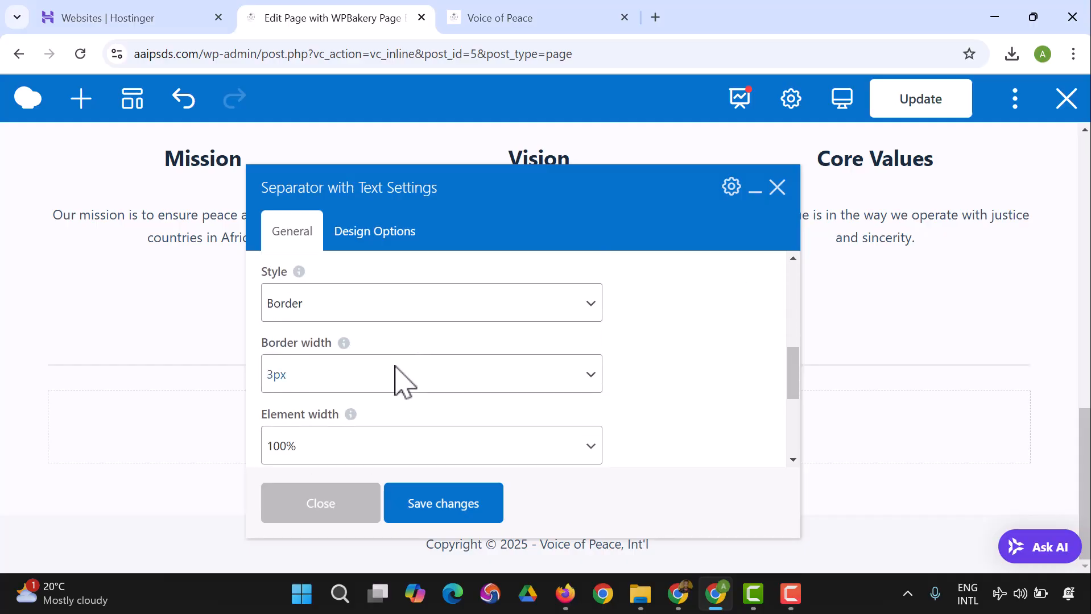
scroll(398, 375, "down", 5)
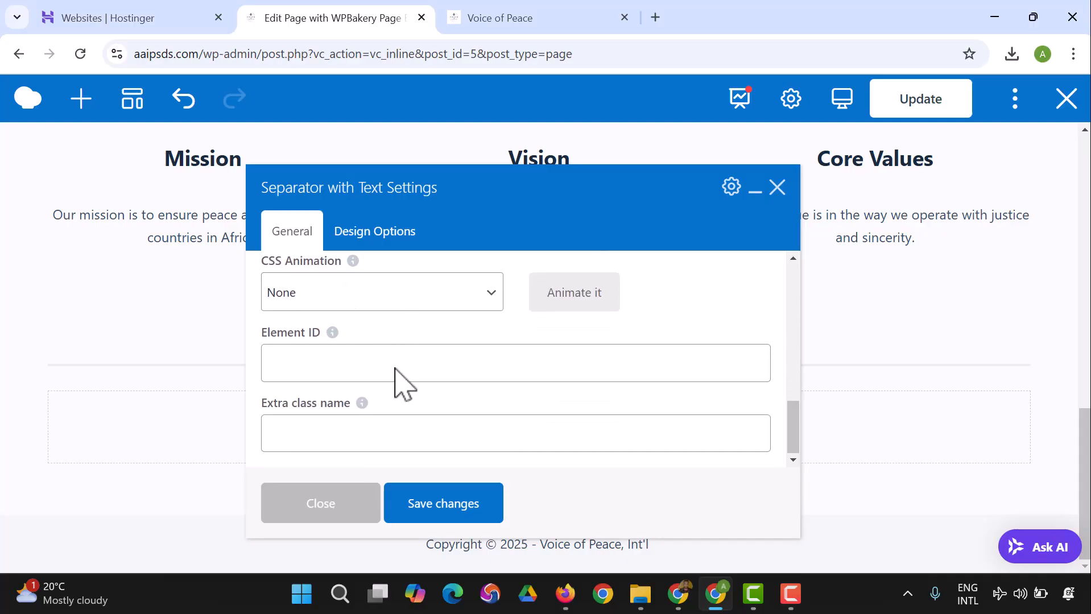
left_click(441, 507)
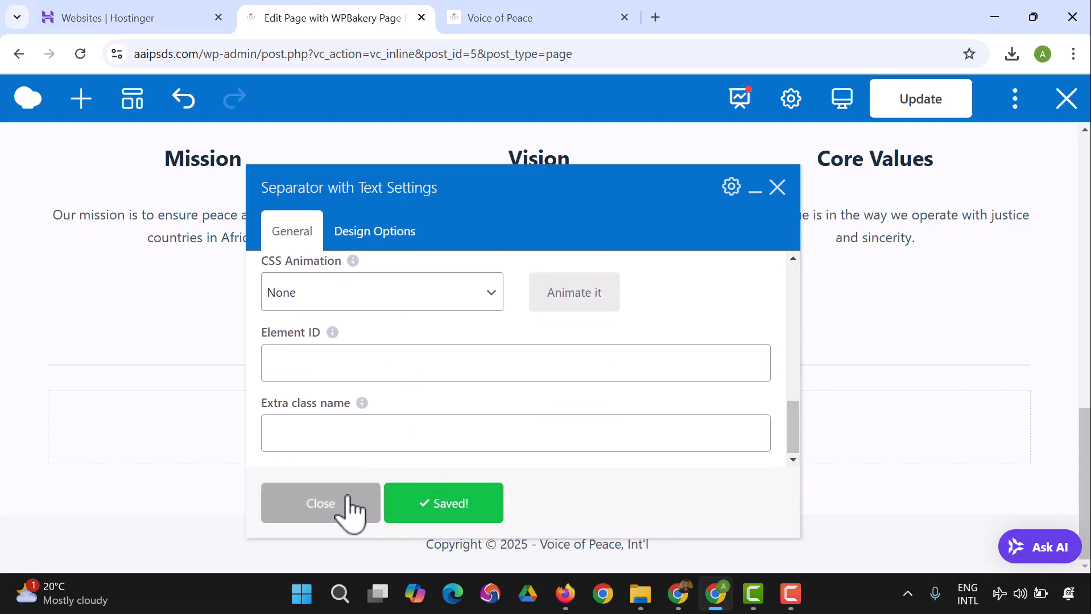
left_click(348, 502)
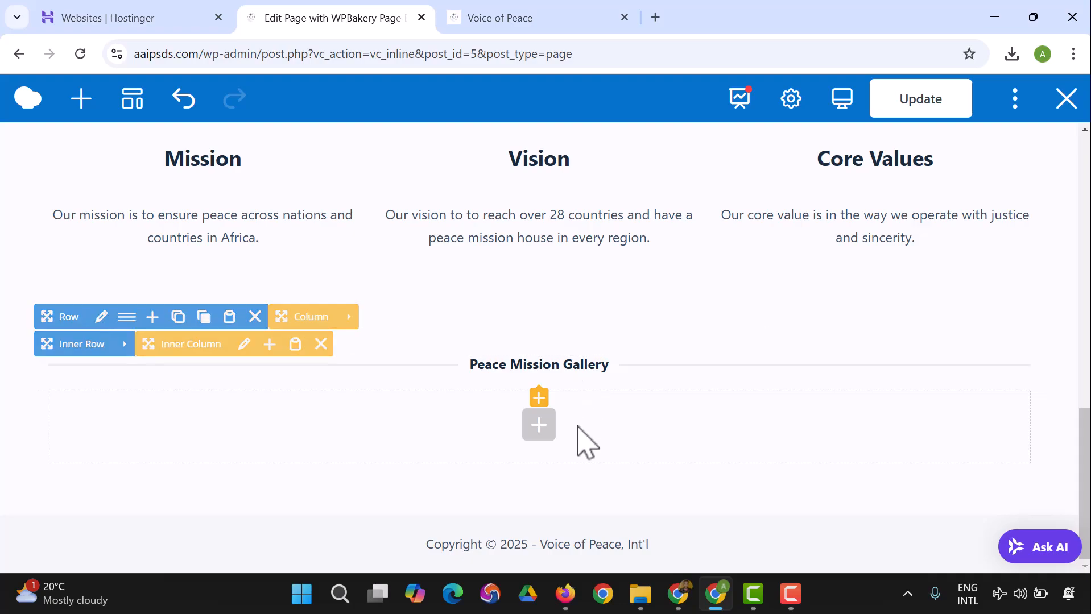
scroll(581, 435, "up", 3)
scroll(589, 442, "up", 3)
scroll(589, 443, "down", 6)
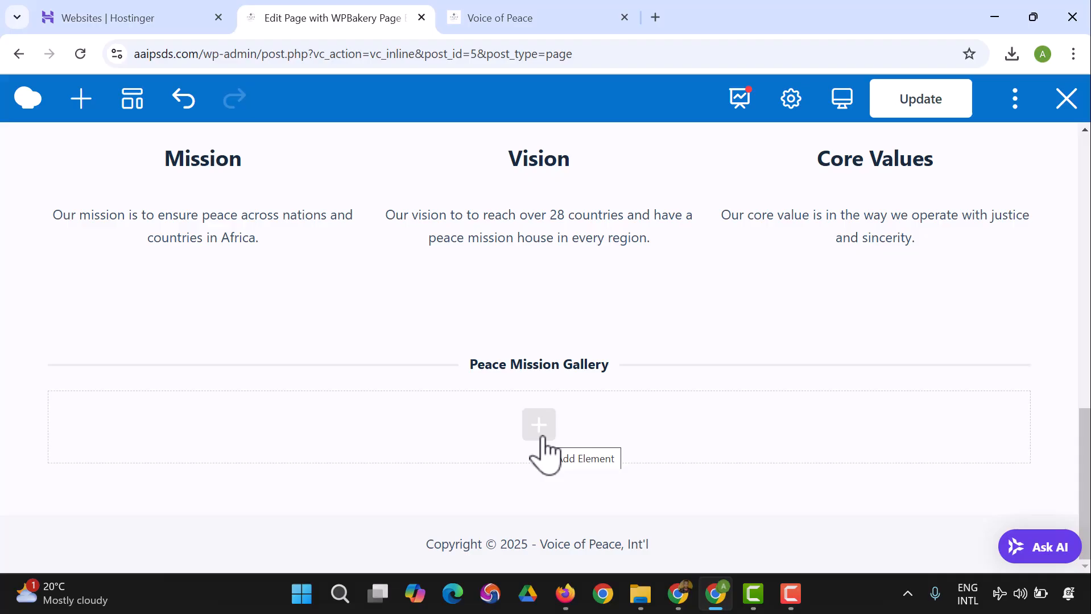
left_click(539, 428)
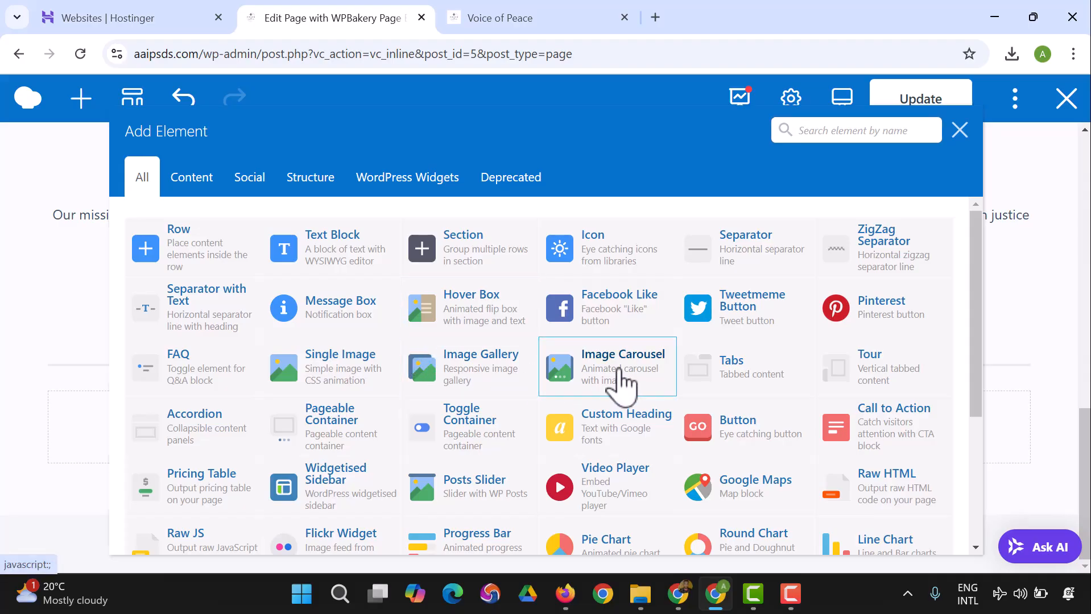
left_click(621, 382)
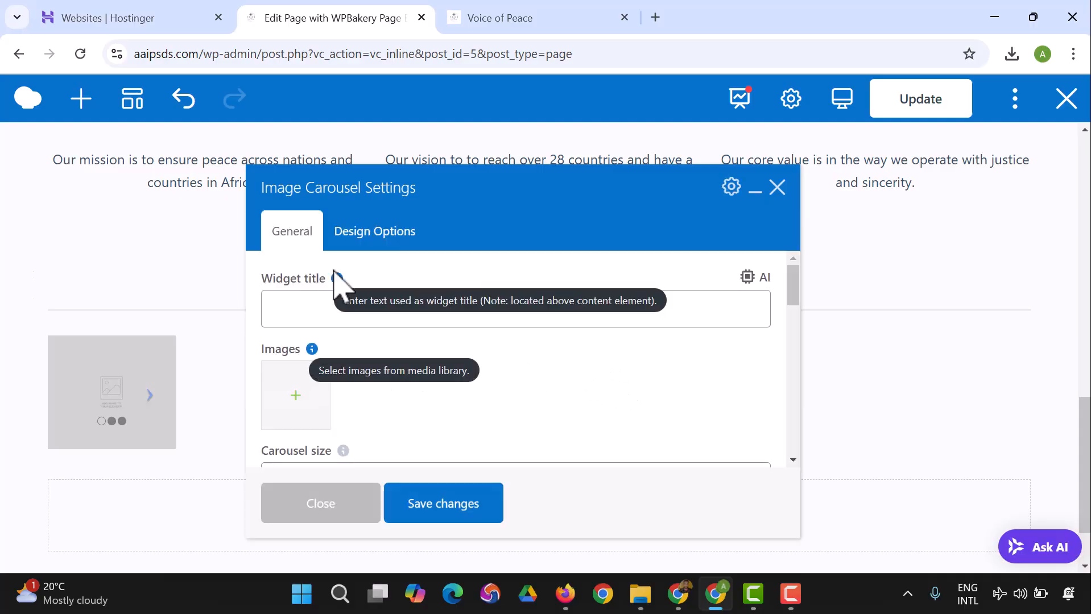
scroll(290, 287, "down", 3)
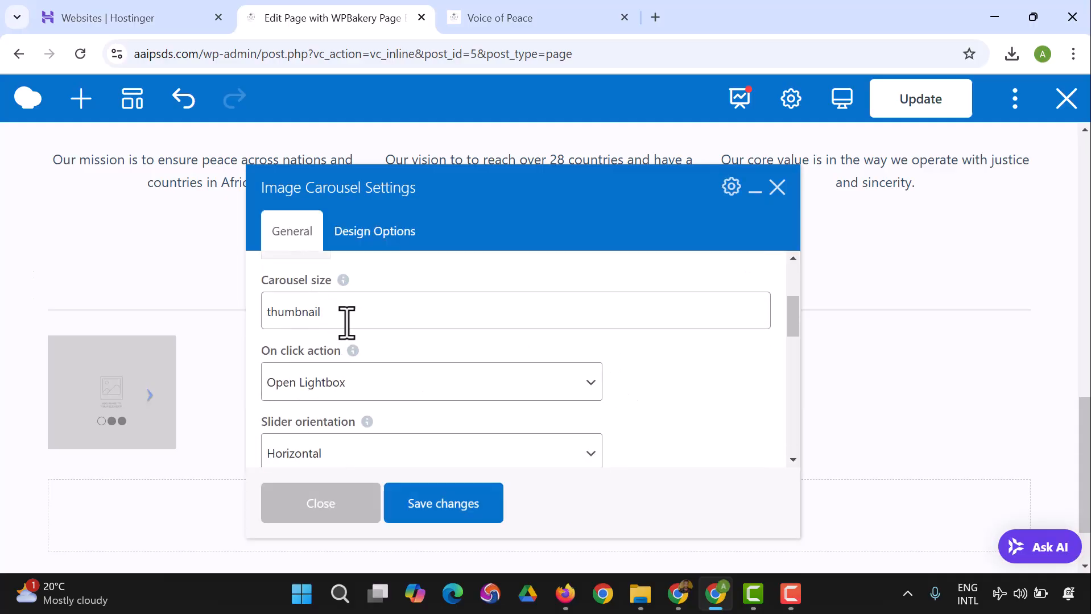
left_click(368, 311)
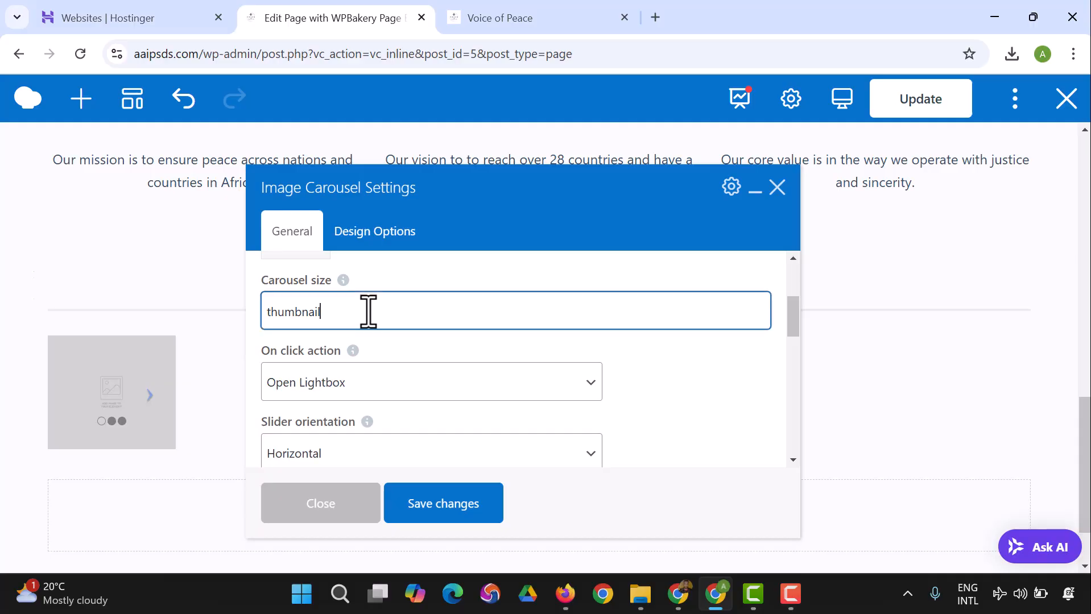
scroll(375, 353, "down", 5)
scroll(376, 348, "up", 10)
left_click(776, 189)
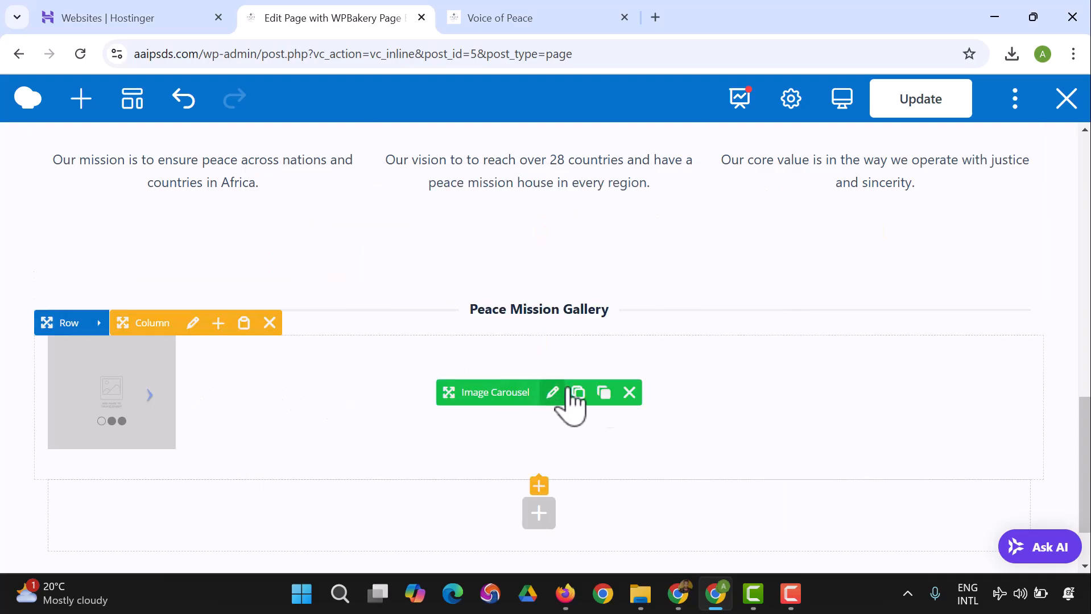
left_click(630, 393)
Step: Insert an Image Gallery element below the "Peace Mission Gallery" heading and check its auto rotate options
left_click(538, 380)
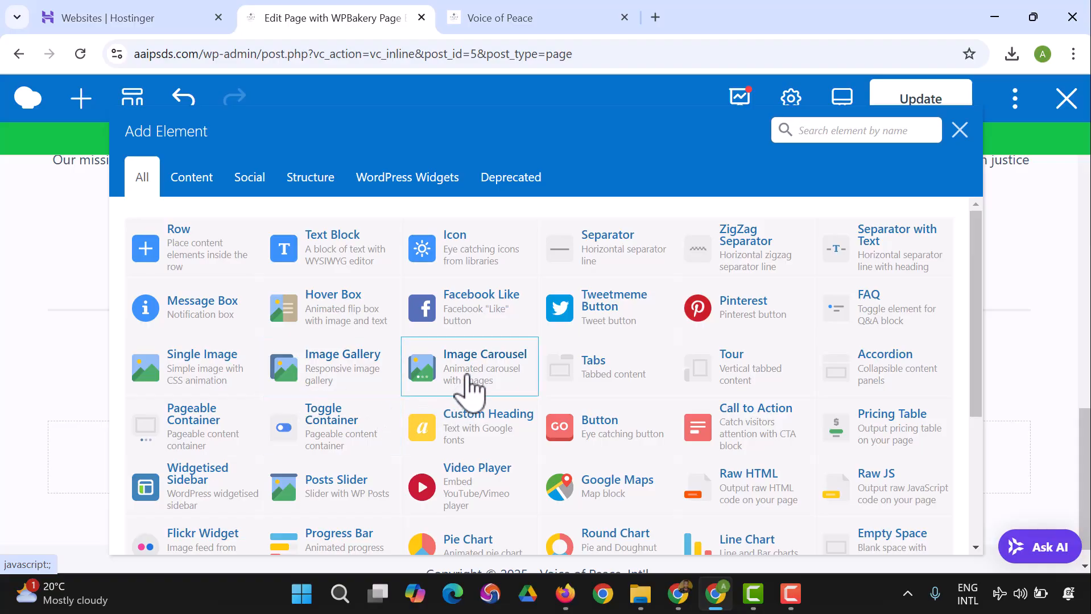
left_click(358, 392)
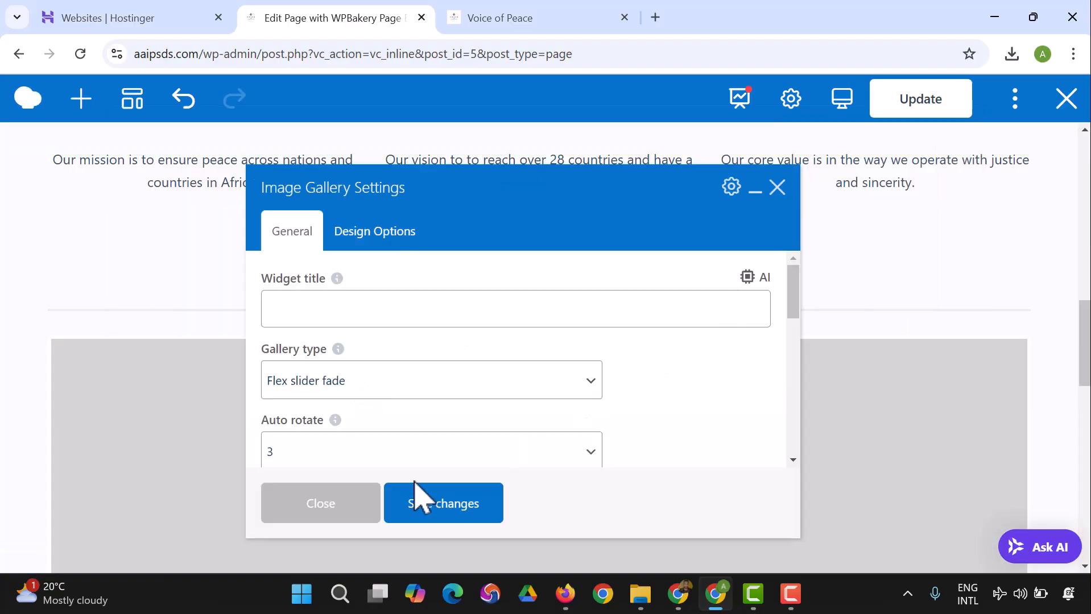
scroll(329, 382, "down", 2)
scroll(329, 382, "up", 2)
scroll(342, 393, "down", 2)
left_click(353, 375)
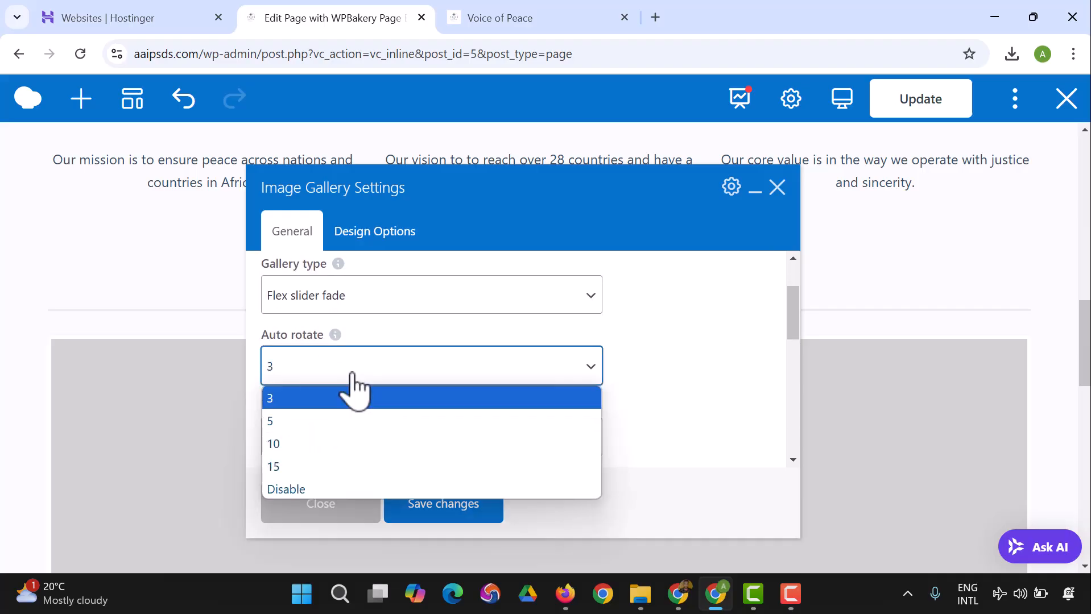
left_click(335, 337)
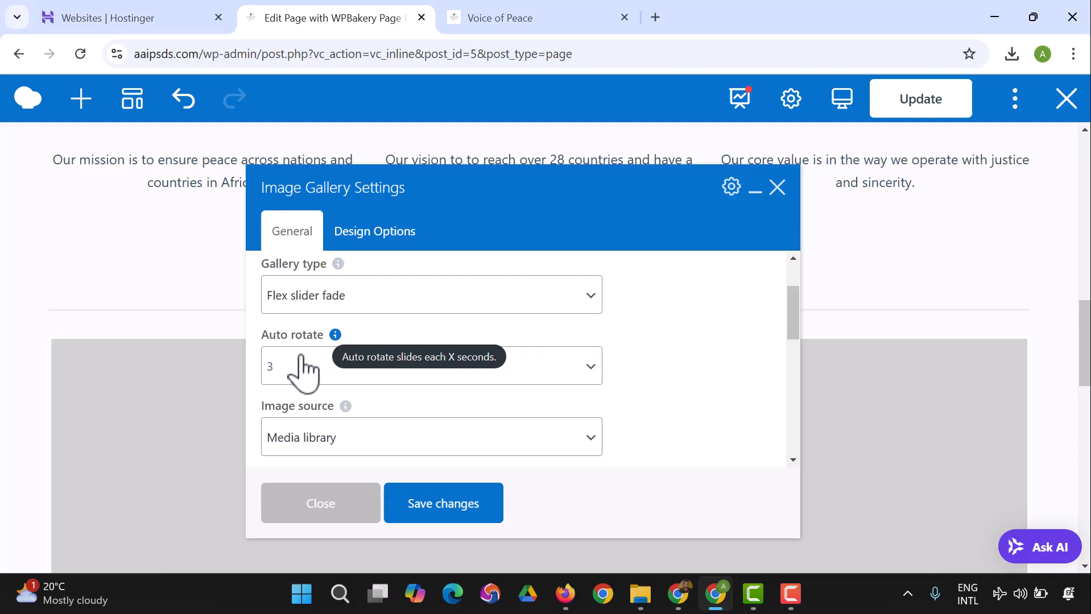
Step: Review the gallery's type, image source and image size settings and open the media library to add its images
scroll(316, 369, "up", 2)
scroll(348, 392, "down", 5)
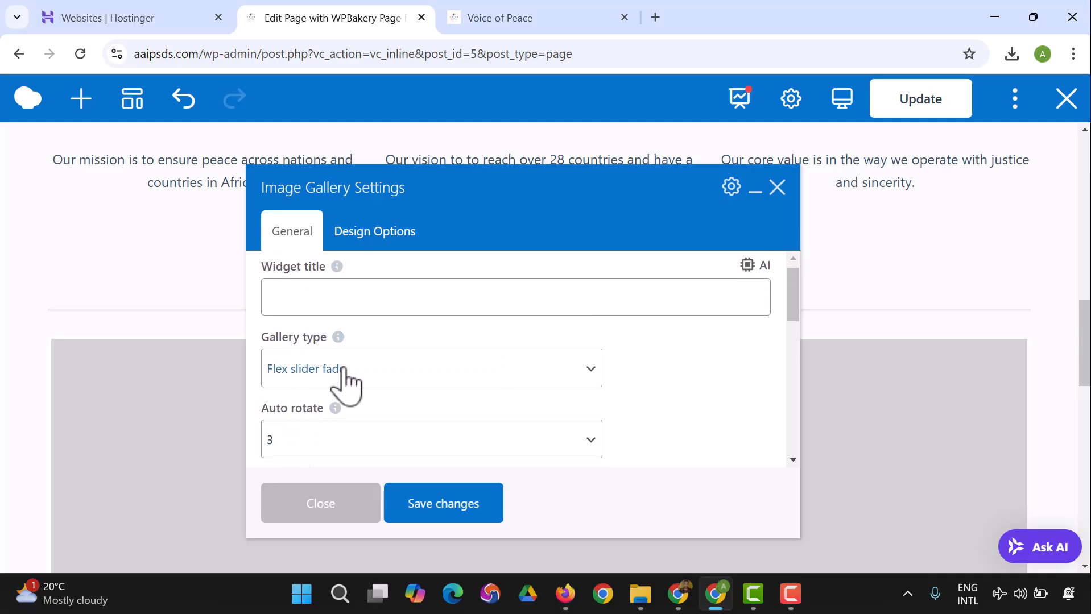
scroll(347, 383, "up", 2)
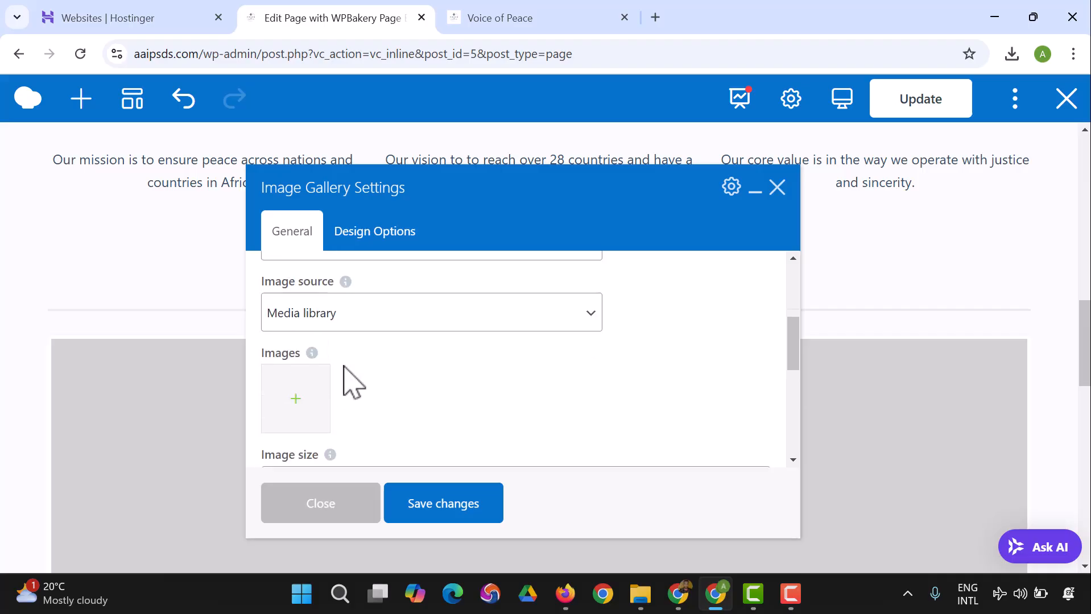
scroll(344, 385, "down", 2)
mouse_move(332, 410)
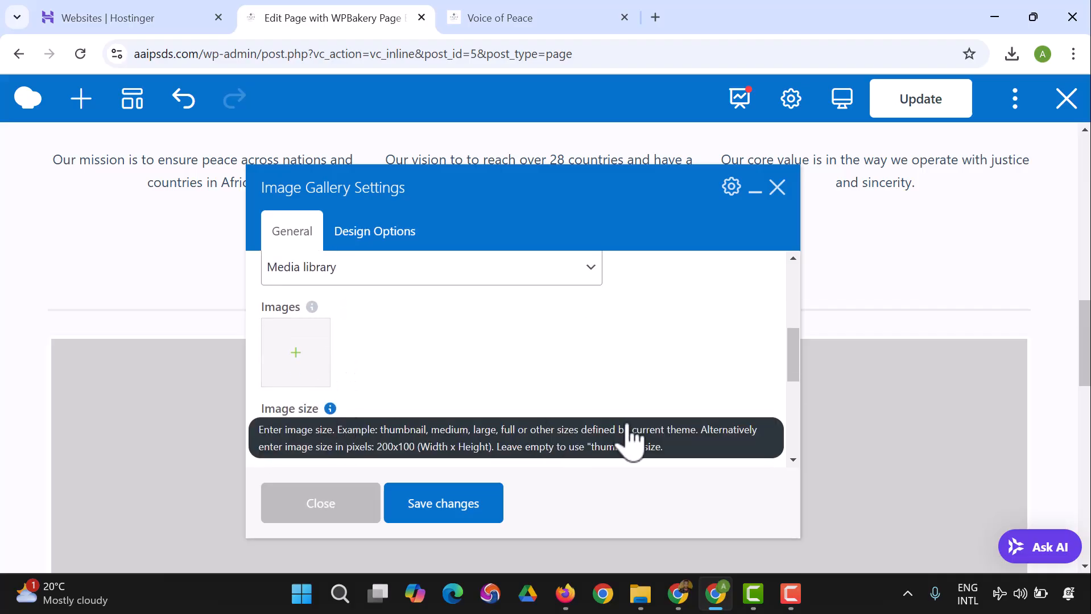
scroll(354, 402, "down", 3)
scroll(349, 392, "up", 4)
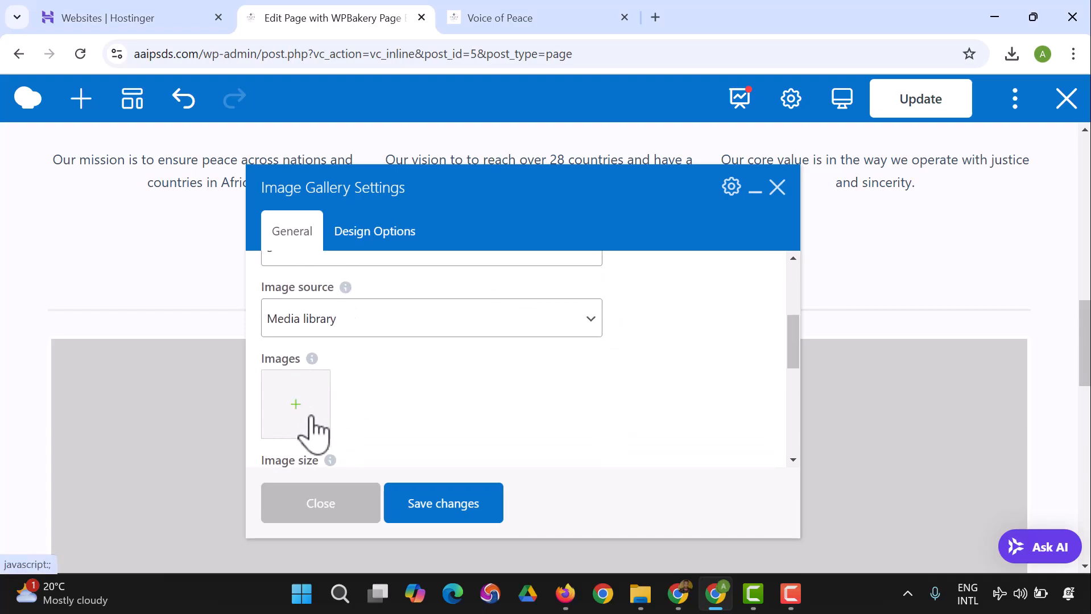
left_click(313, 436)
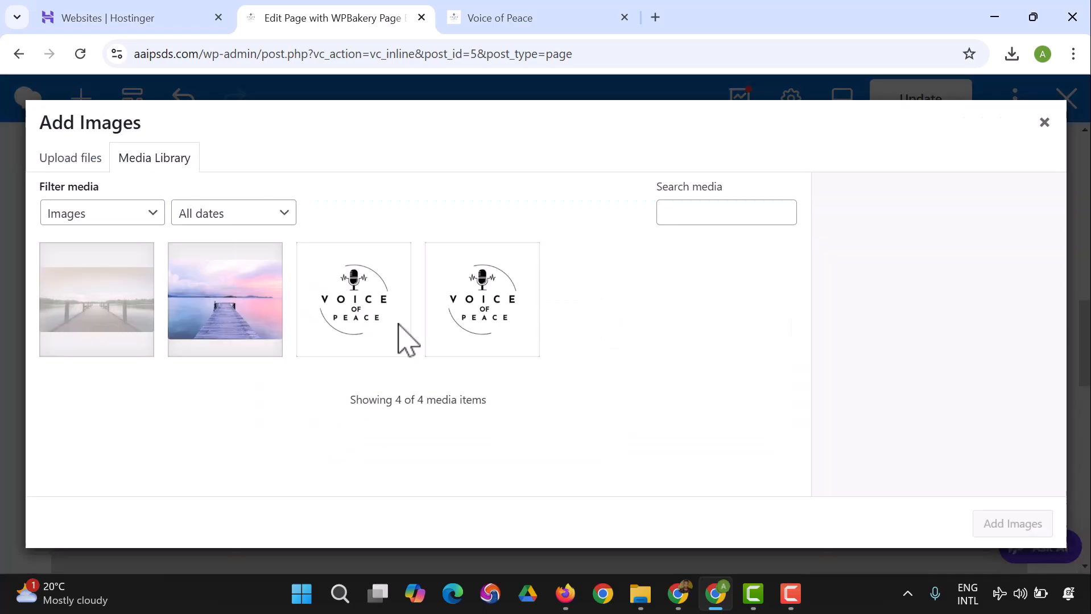
Step: Search Google Images for "Peace Mission Africa" in a new browser tab
left_click(656, 18)
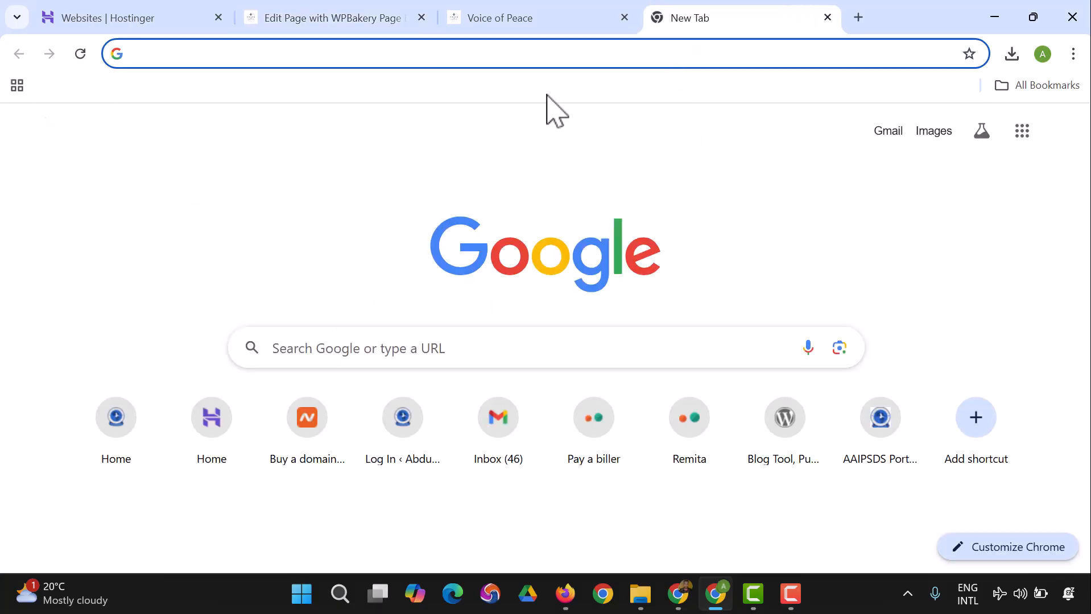
type("Peace")
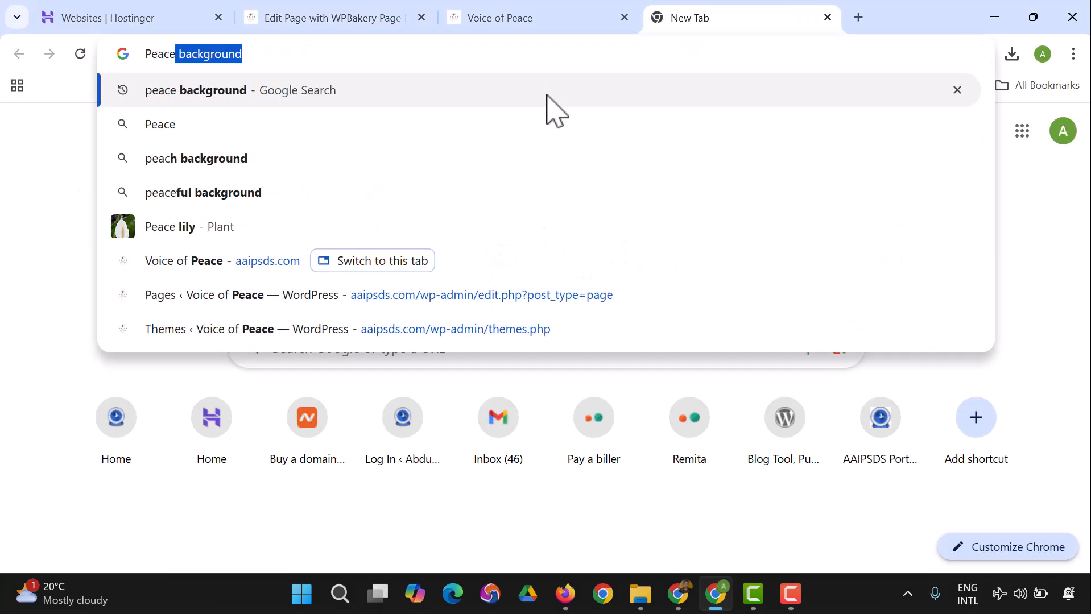
key("BackSpace")
type("Mission")
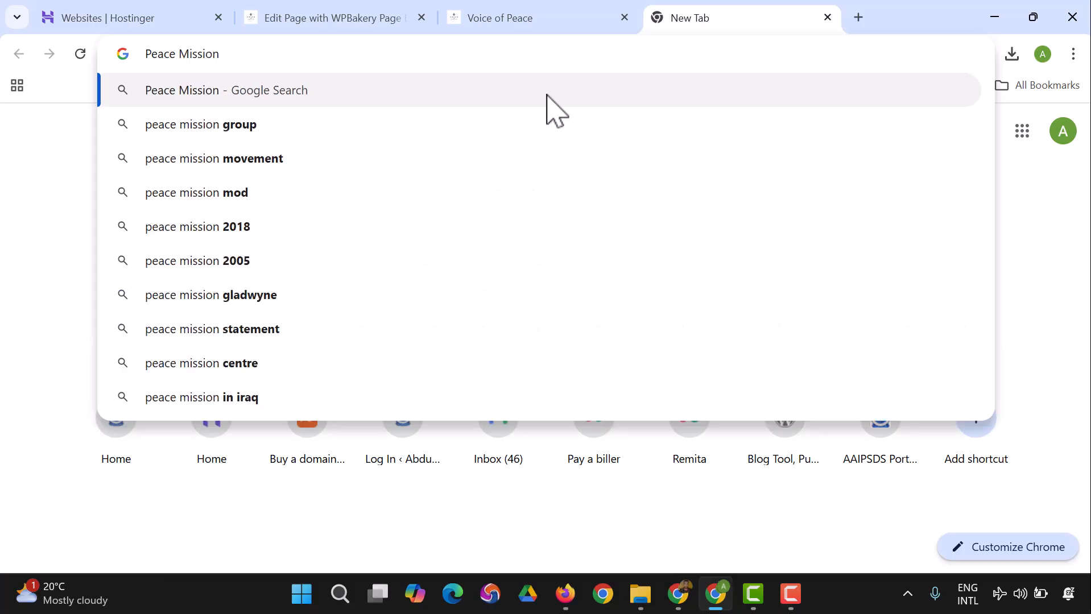
type(" Africa")
key("Return")
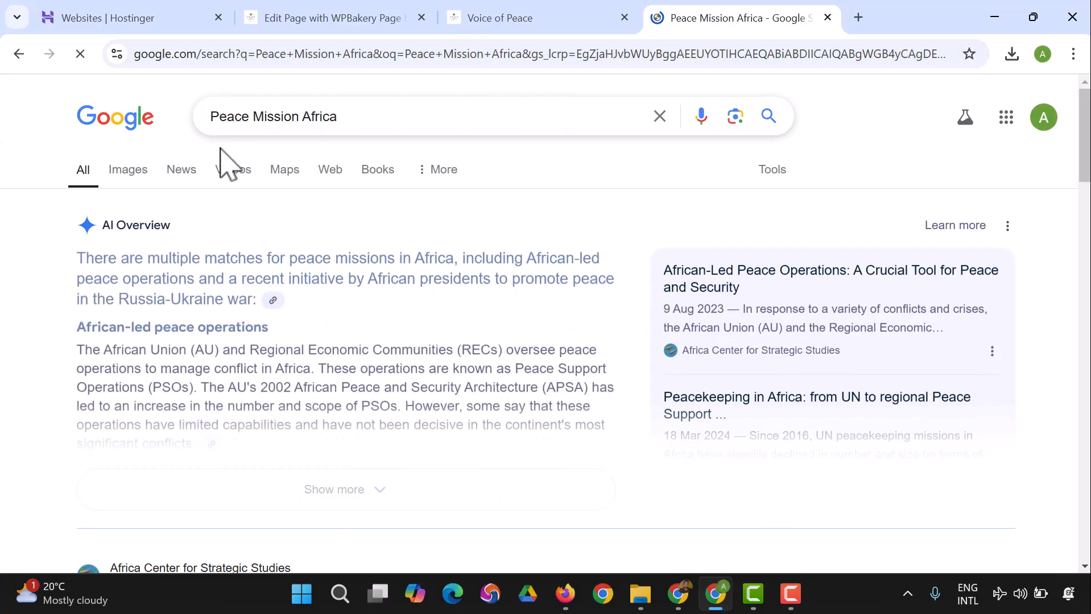
left_click(142, 172)
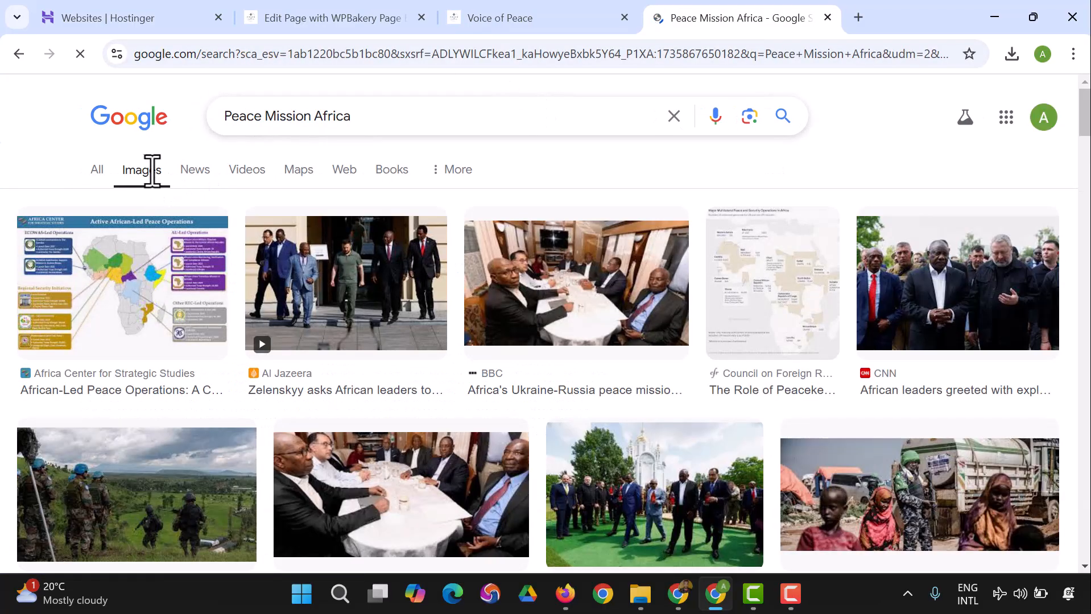
Step: Open the Al Jazeera, Euractiv and Anadolu Ajansı image results of African leaders in separate new tabs
right_click(383, 254)
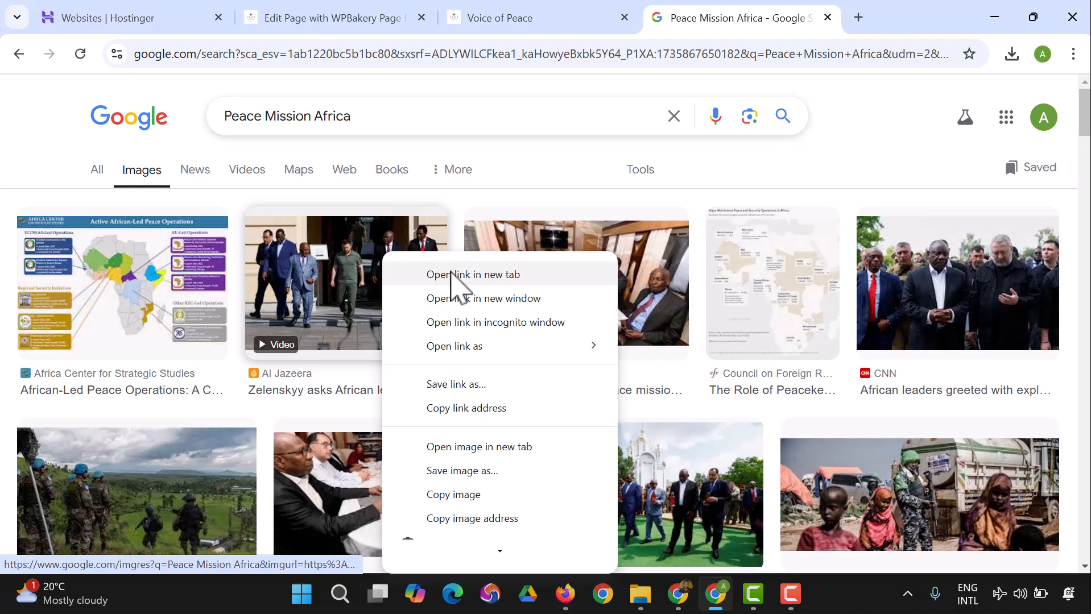
left_click(451, 275)
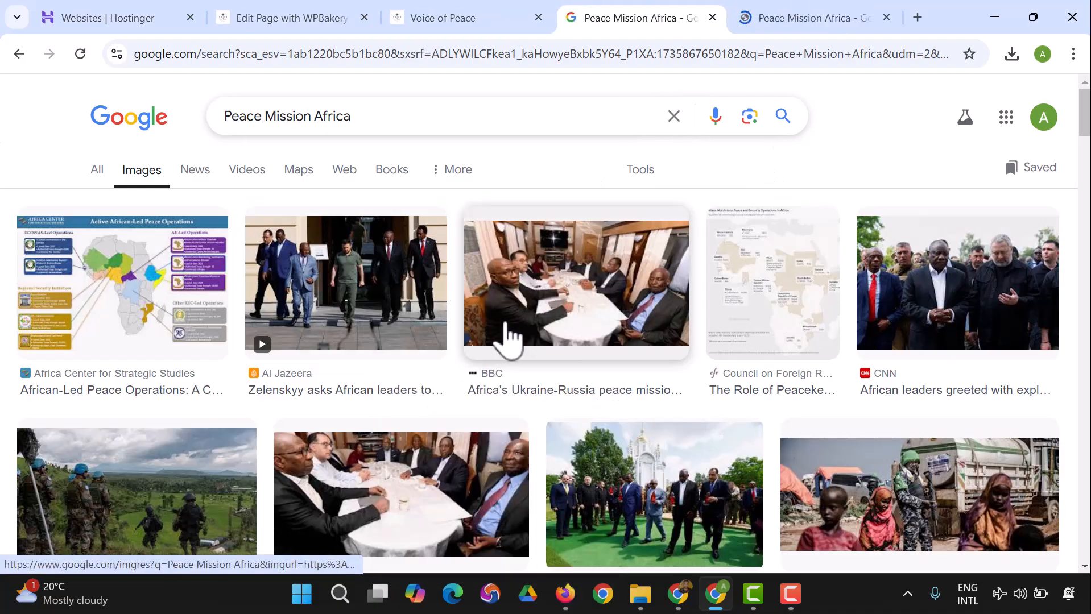
scroll(526, 335, "down", 3)
right_click(620, 336)
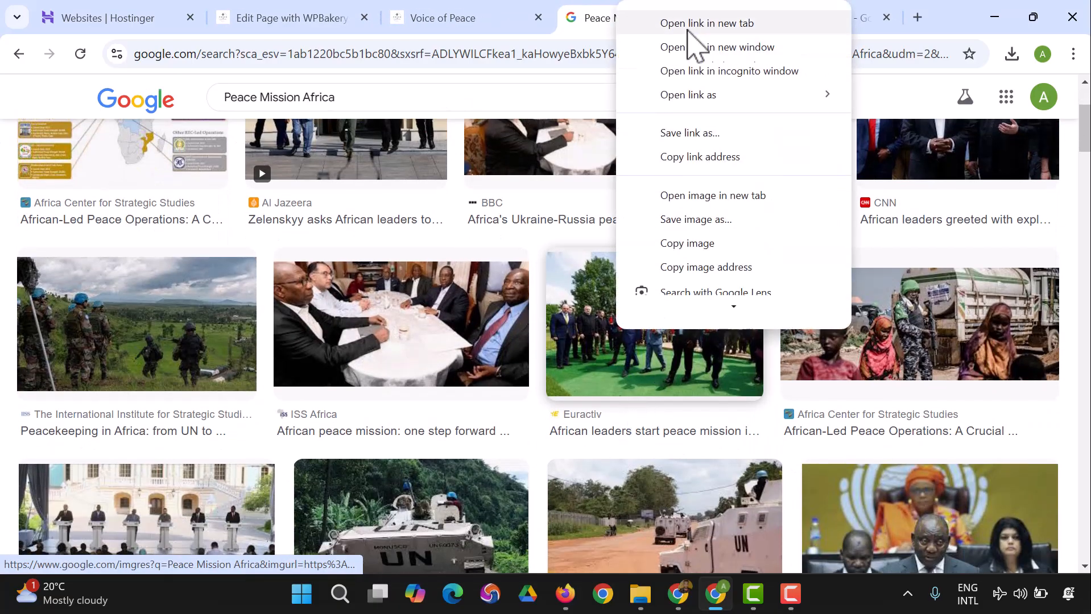
left_click(698, 22)
scroll(621, 243, "down", 3)
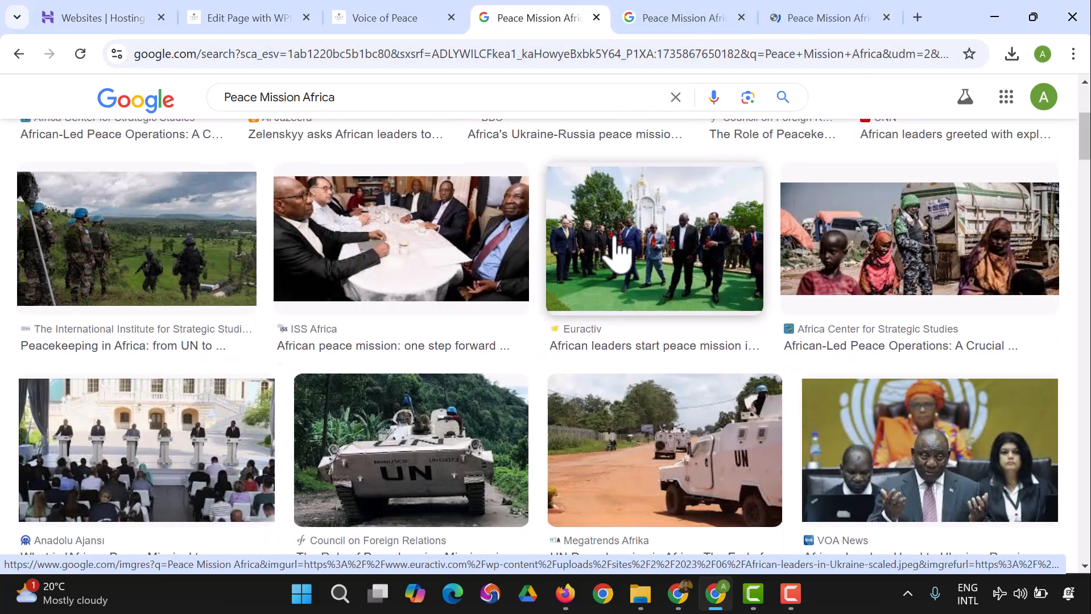
right_click(208, 348)
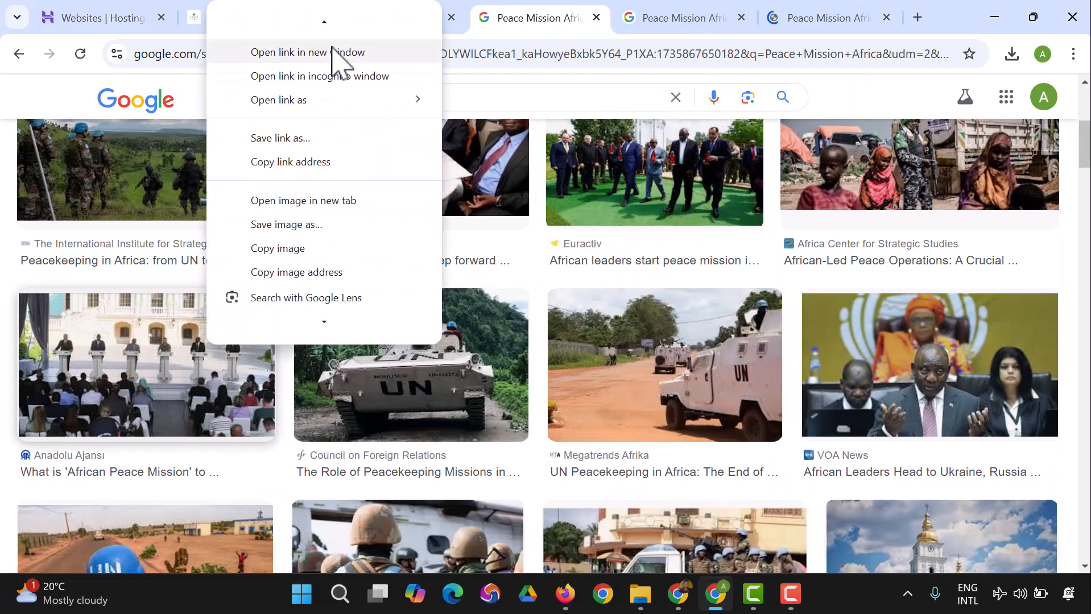
left_click(317, 22)
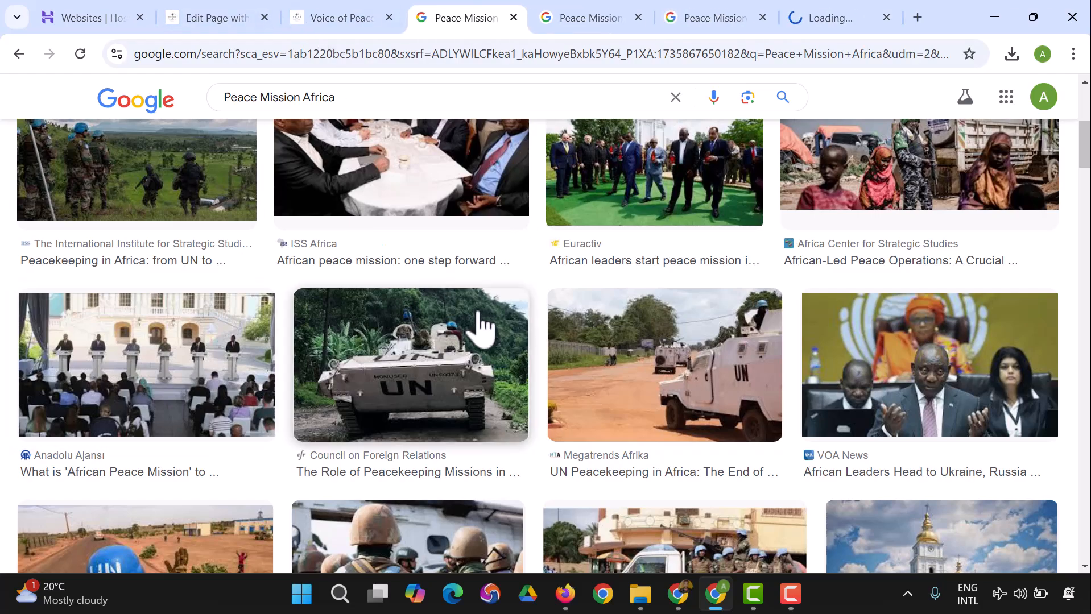
Step: Open the Megatrends Afrika and Council on Foreign Relations image results of UN vehicles in separate new tabs
right_click(594, 344)
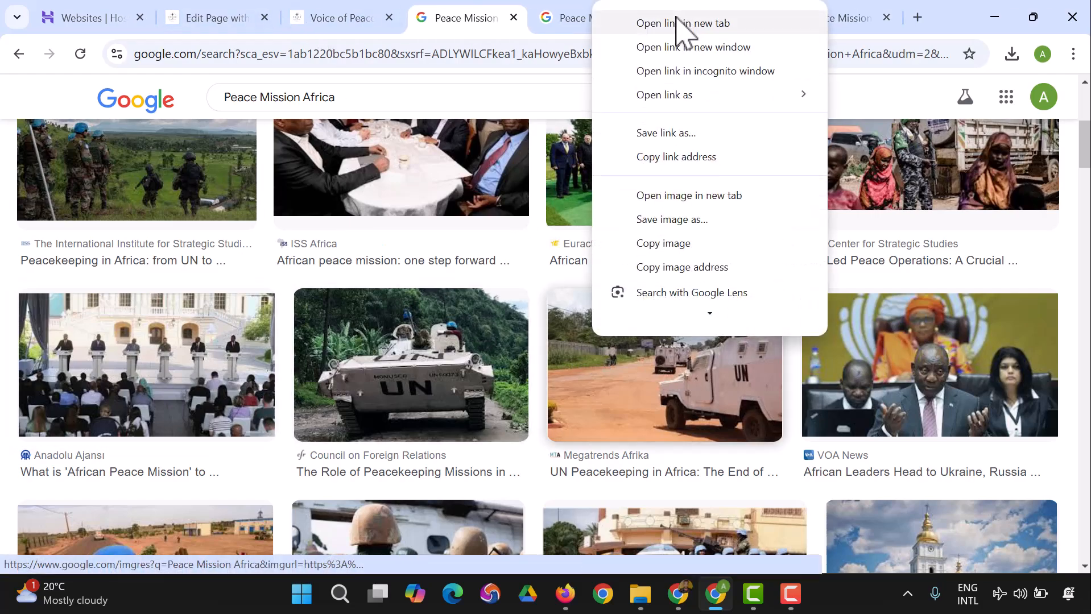
left_click(683, 22)
right_click(452, 319)
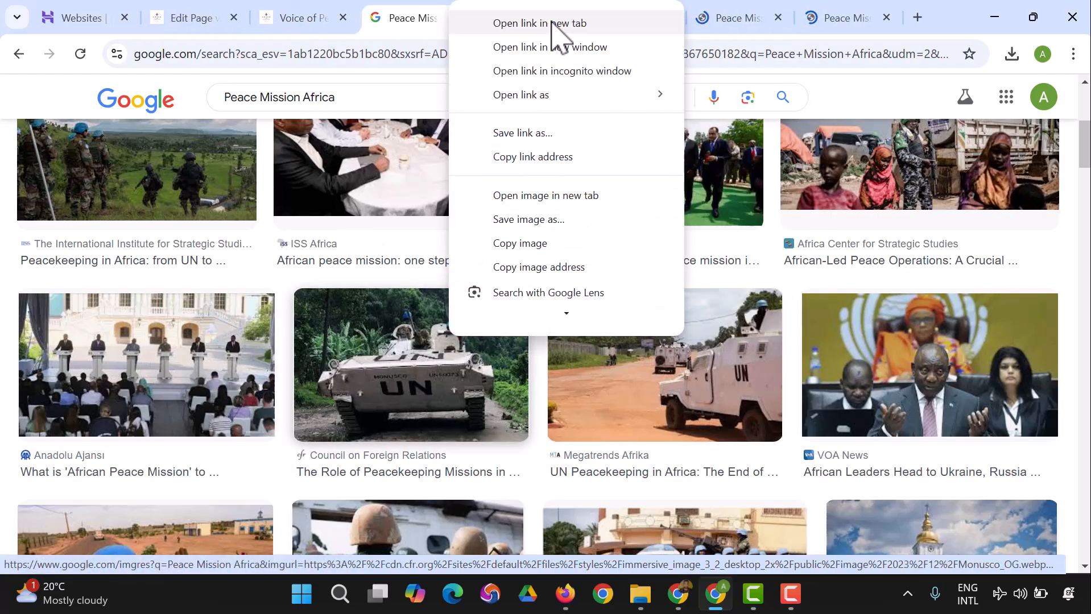
left_click(555, 23)
scroll(645, 287, "down", 5)
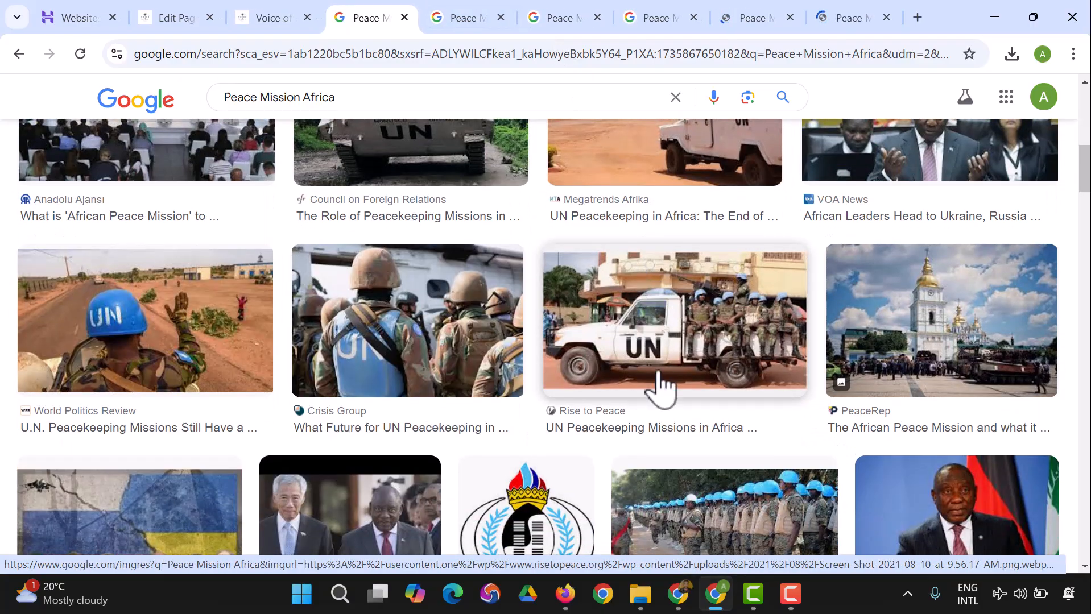
left_click(465, 18)
right_click(508, 217)
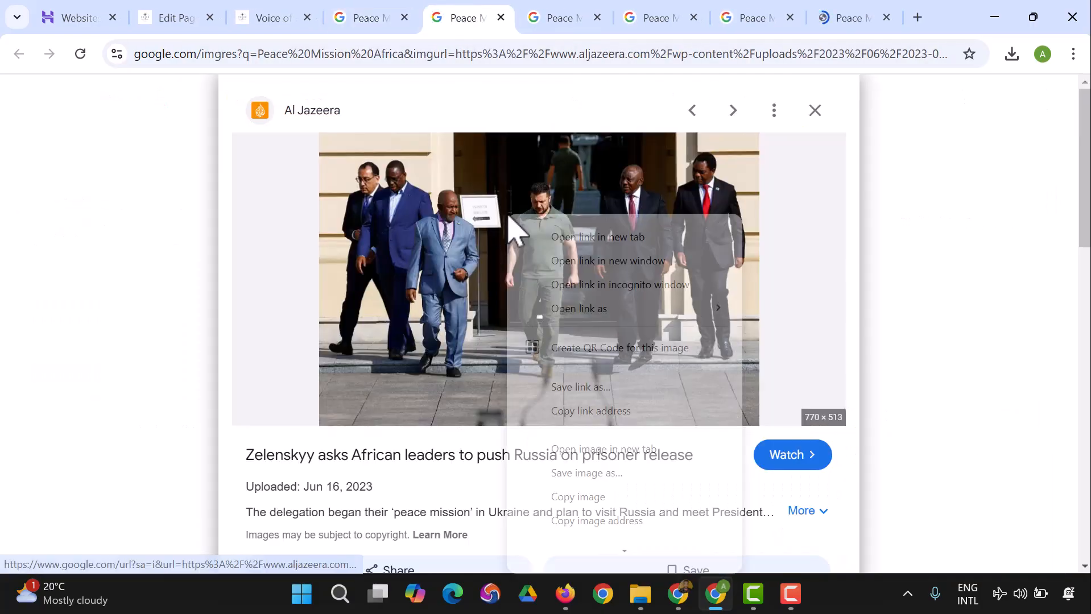
left_click(583, 474)
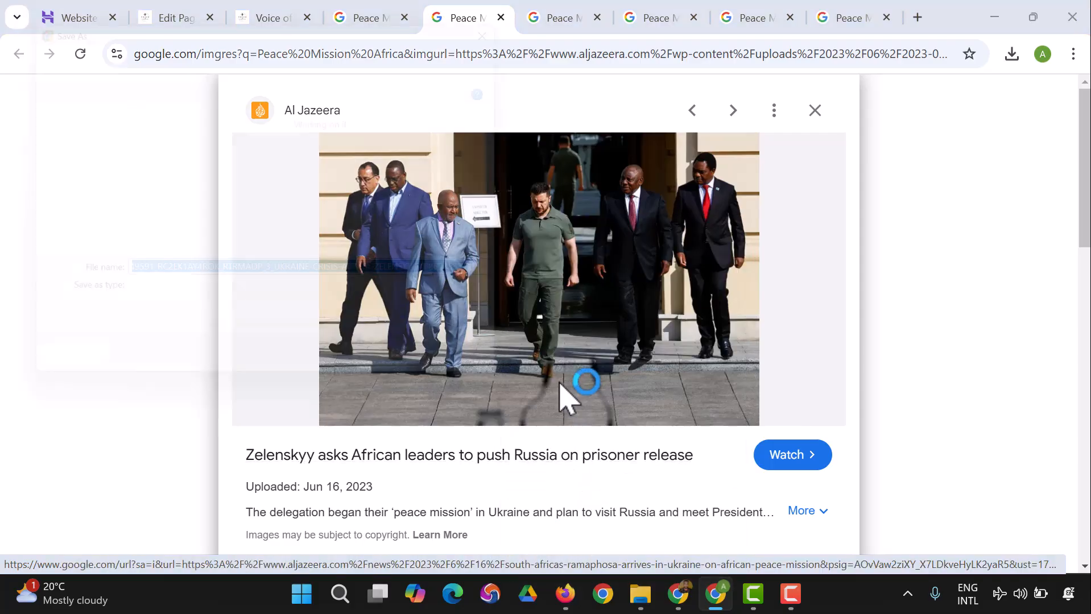
left_click(489, 378)
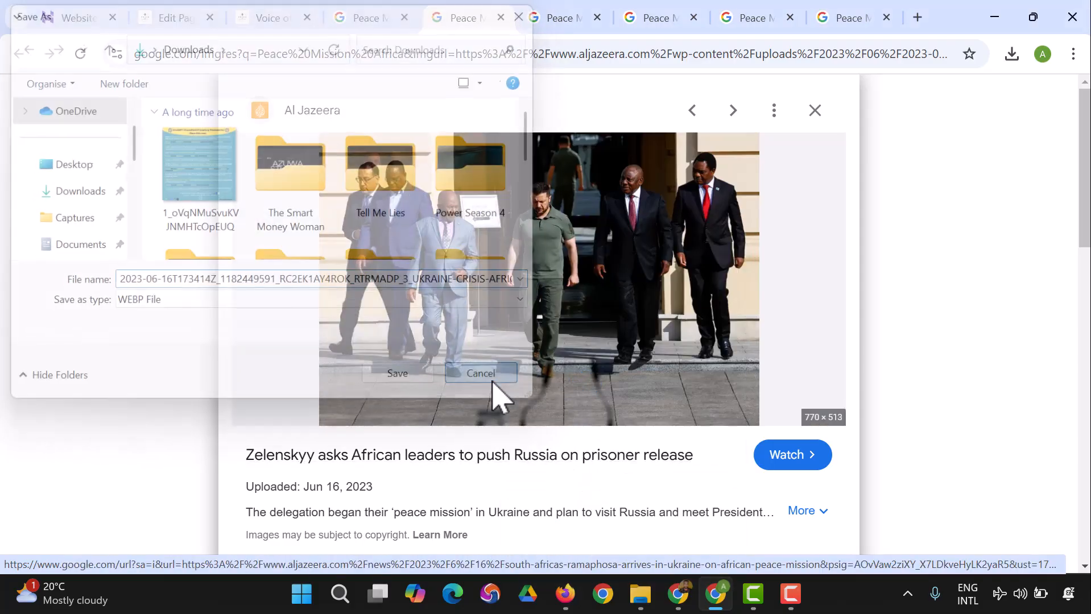
Step: Save the Euractiv image to the Downloads folder as the JPEG file African-leaders-in-Ukraine-scaled
left_click(555, 20)
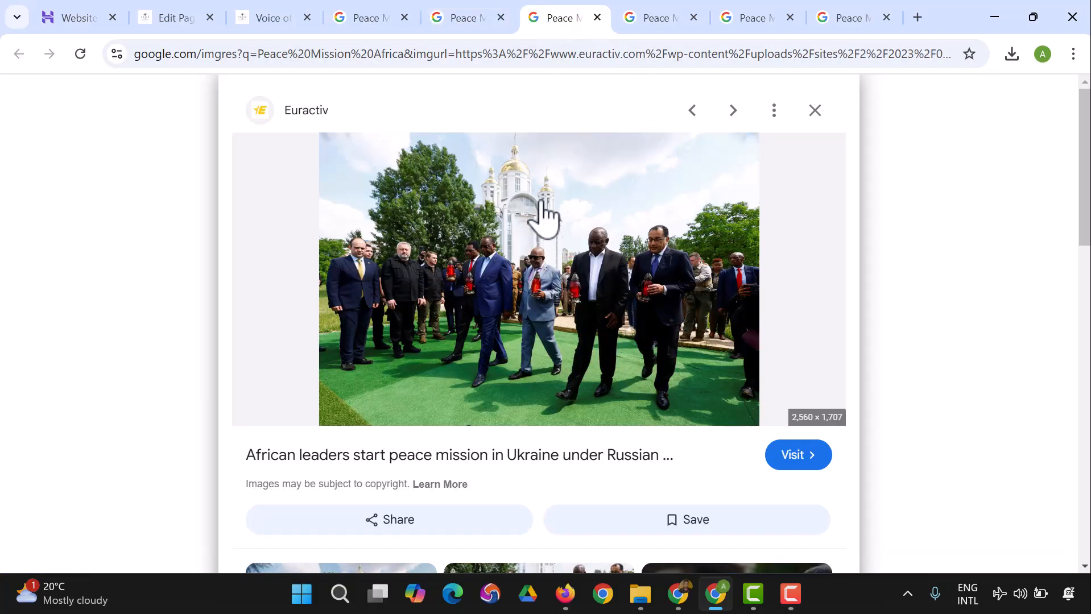
right_click(542, 202)
left_click(616, 460)
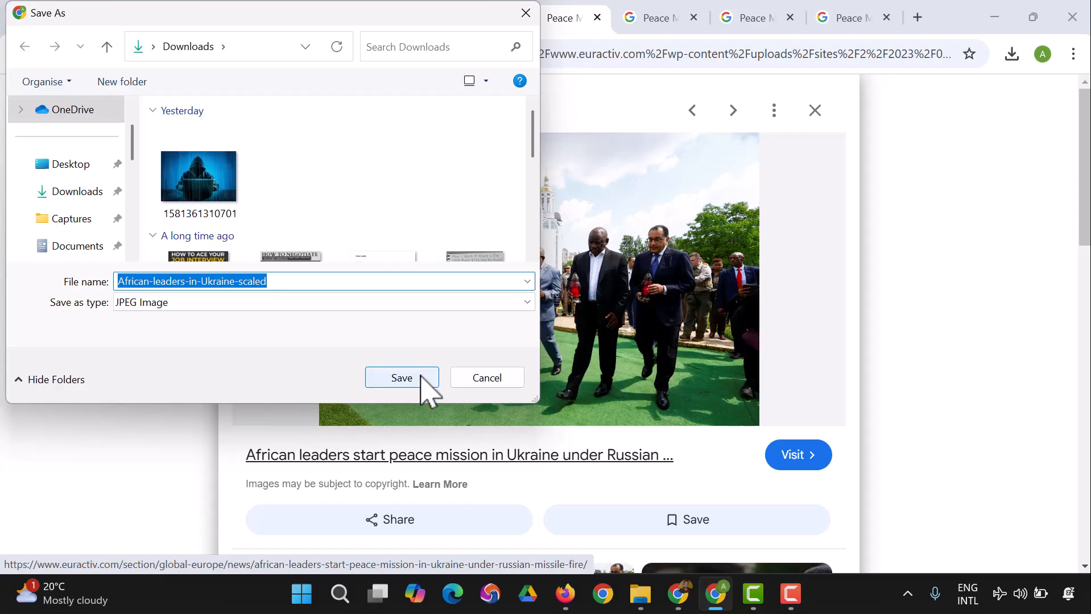
left_click(421, 378)
Step: Save the Anadolu Ajansı image of the leaders at their podiums to the Downloads folder
left_click(643, 19)
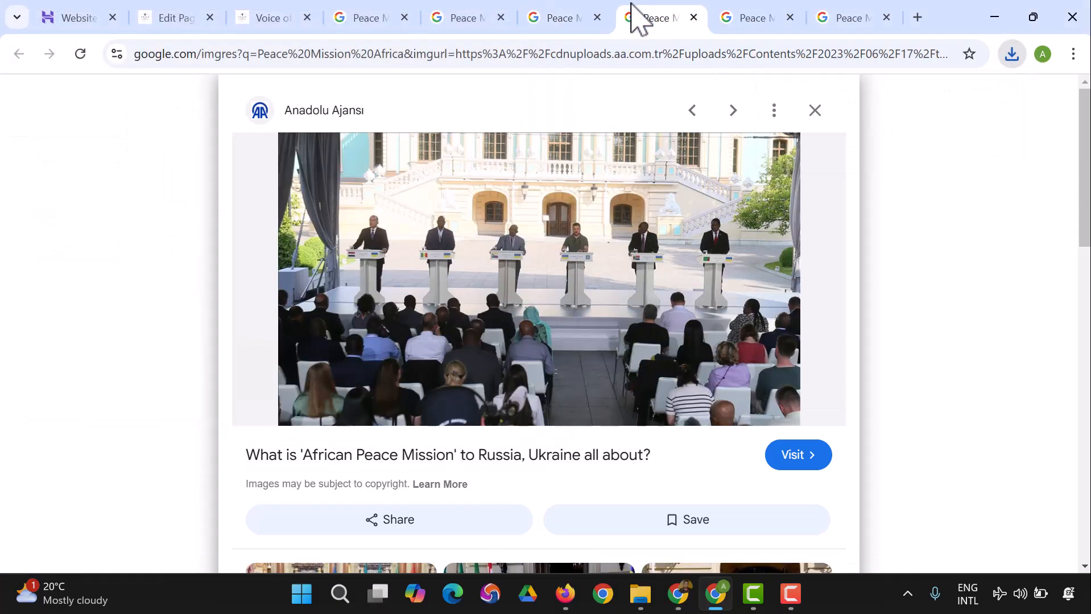
right_click(543, 200)
left_click(617, 457)
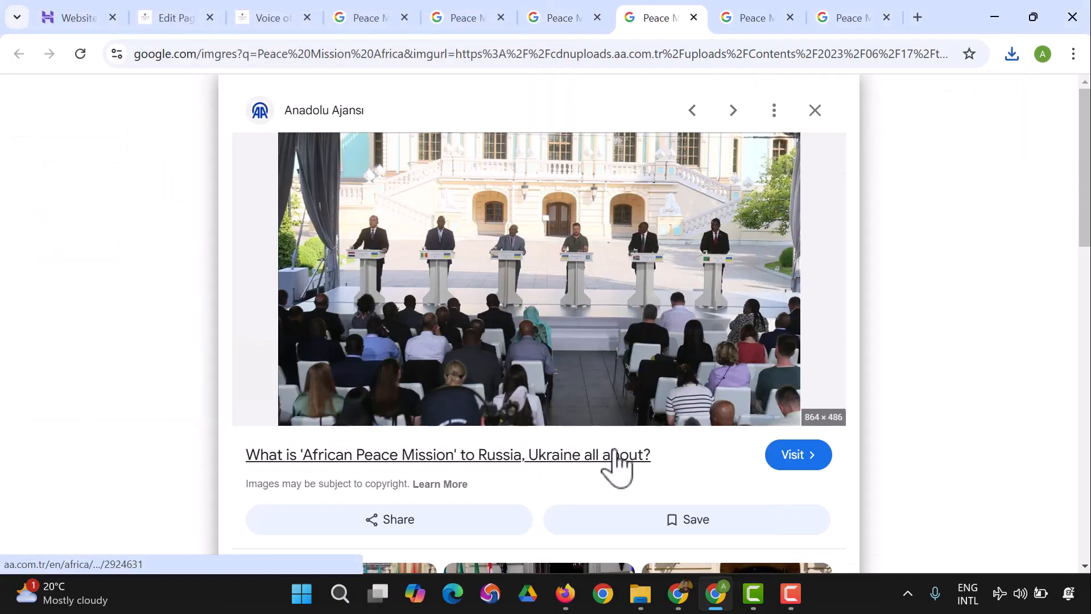
left_click(414, 384)
Step: Save the Megatrends Afrika image of the UN vehicles on the dirt road to the Downloads folder
left_click(756, 20)
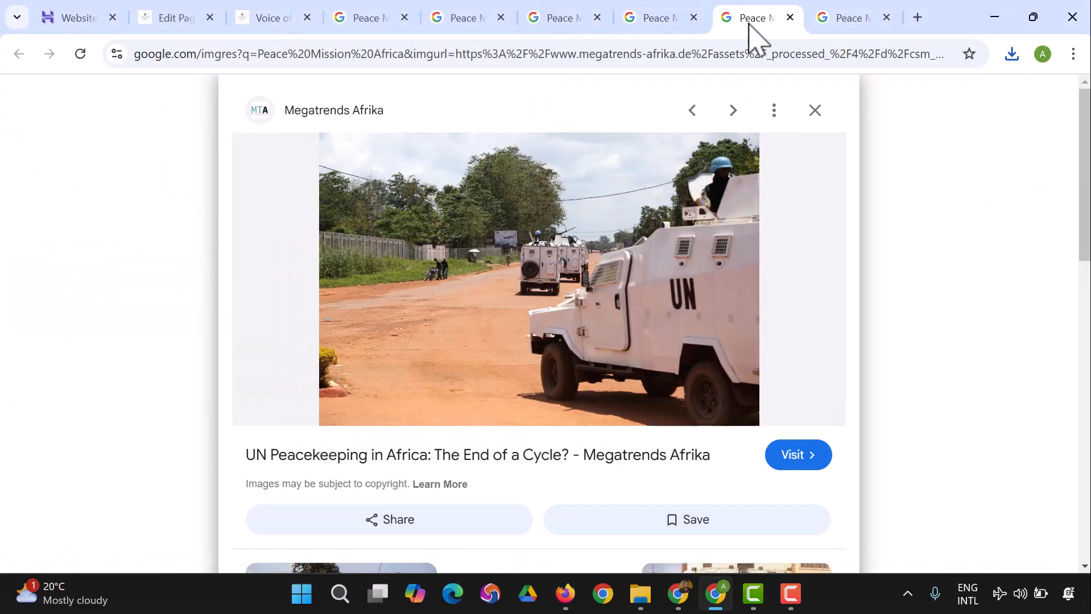
right_click(540, 229)
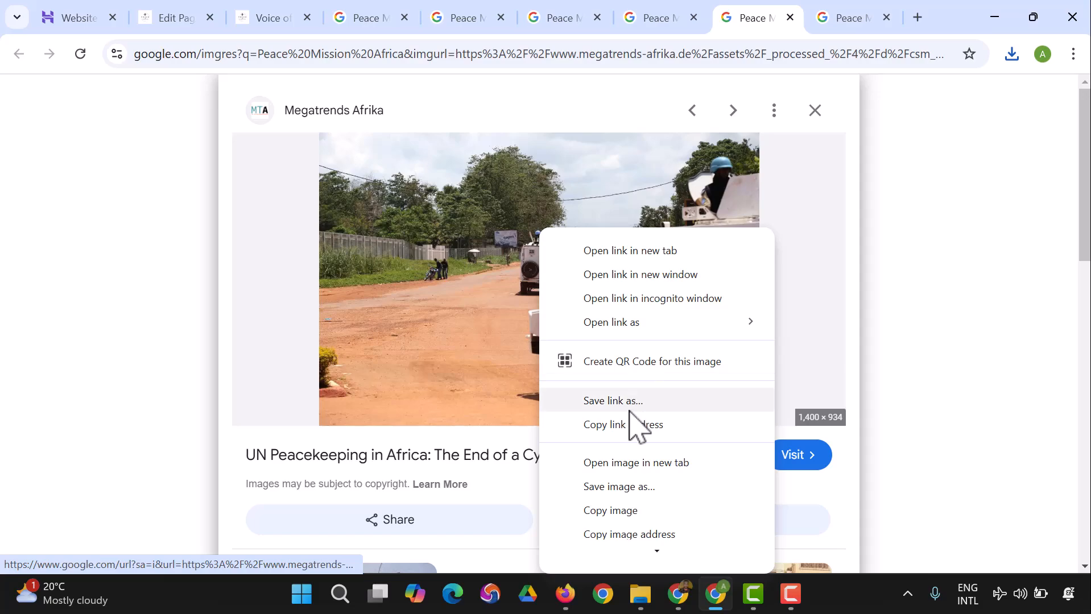
left_click(621, 486)
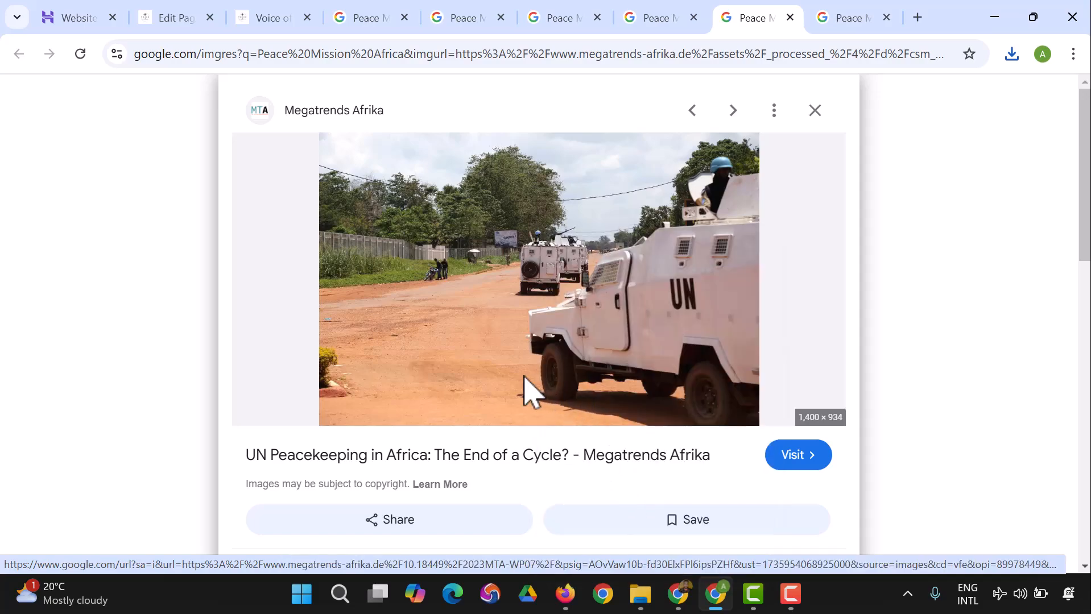
left_click(400, 384)
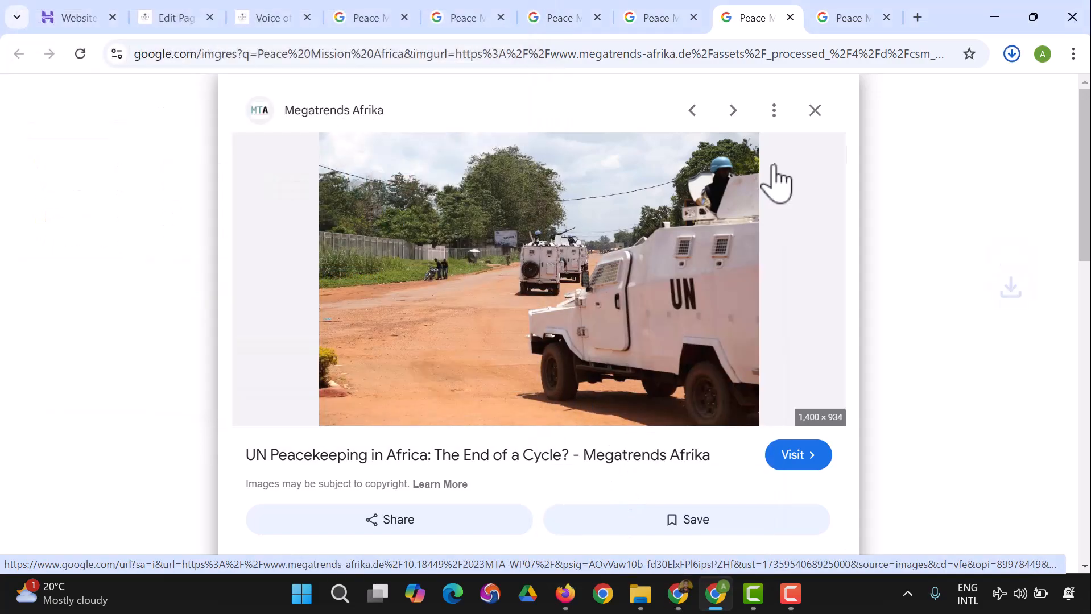
left_click(826, 19)
right_click(538, 225)
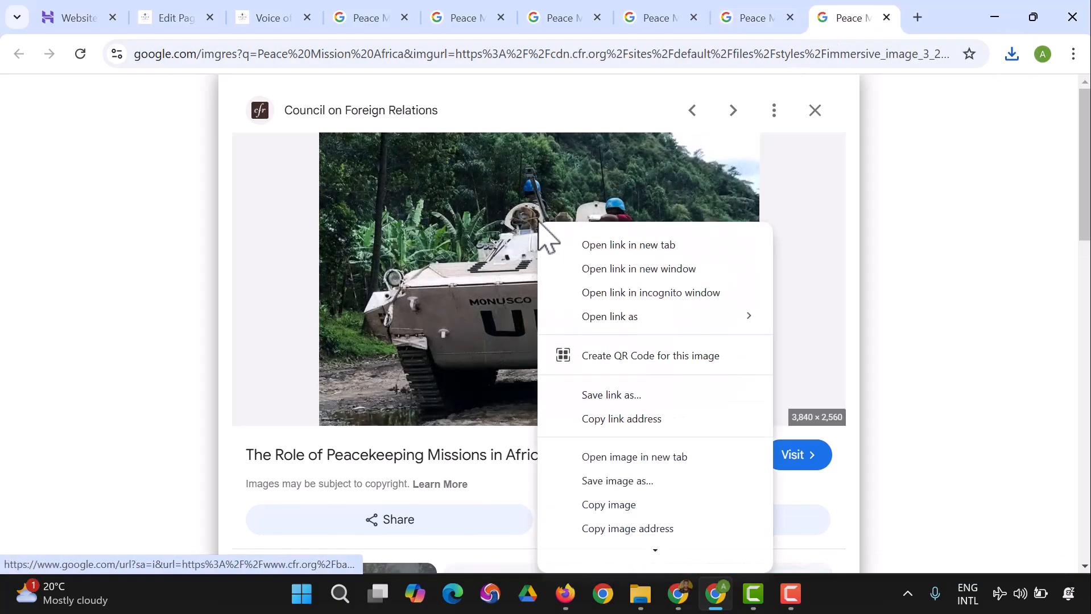
left_click(640, 482)
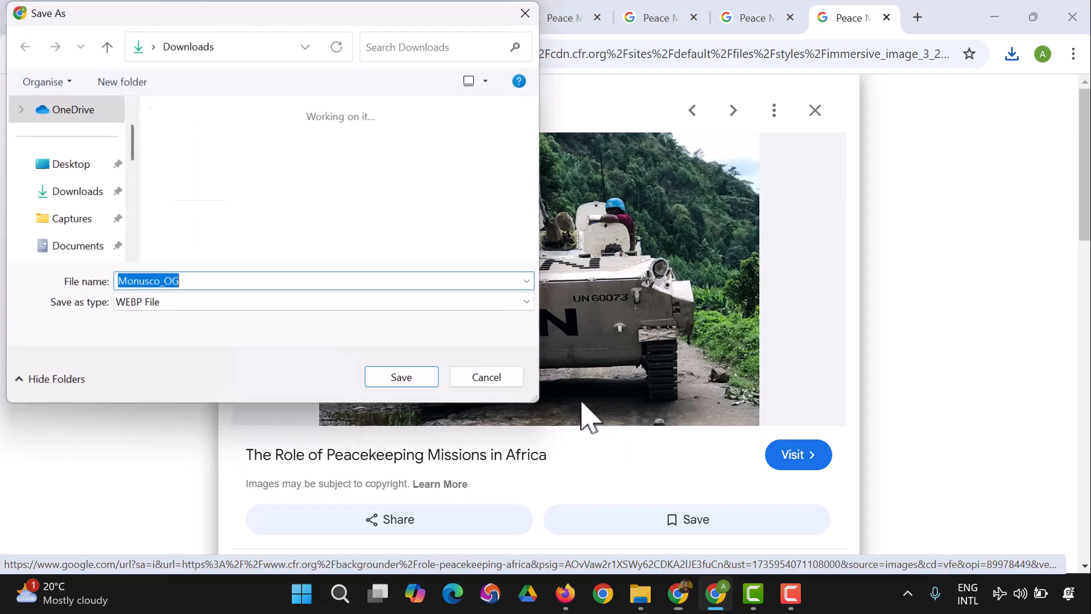
left_click(486, 378)
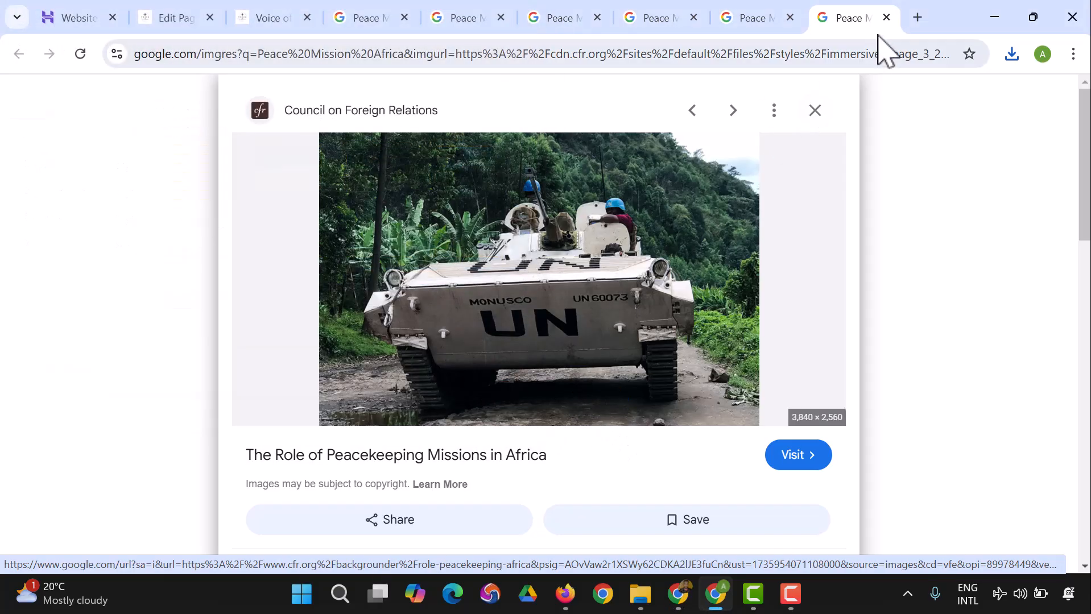
Step: Close all the opened image tabs and the "Peace Mission Africa" search results tab
left_click(887, 18)
left_click(886, 17)
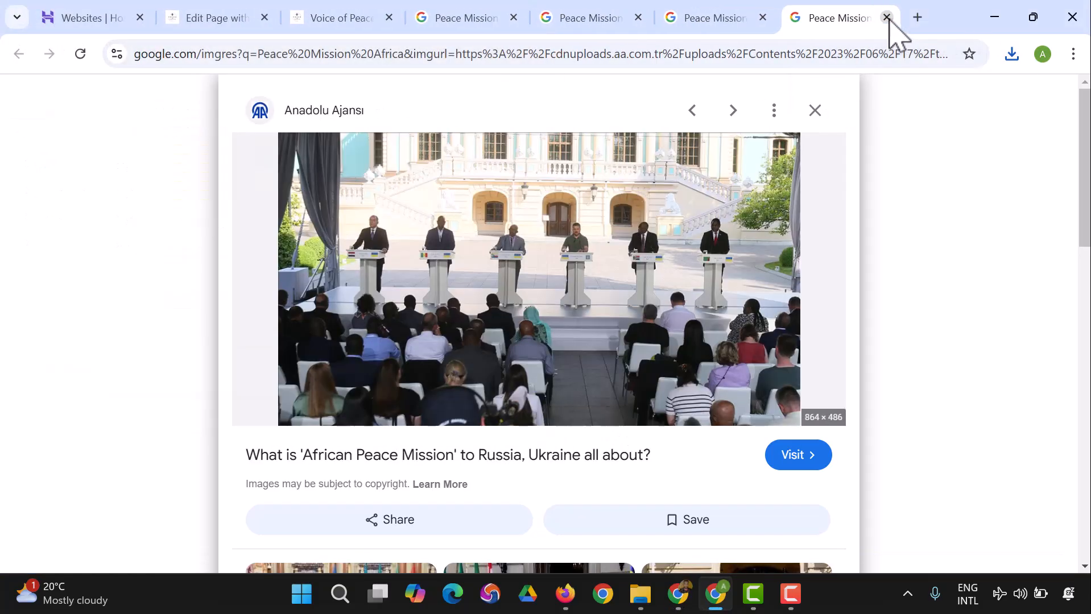
left_click(886, 18)
left_click(886, 17)
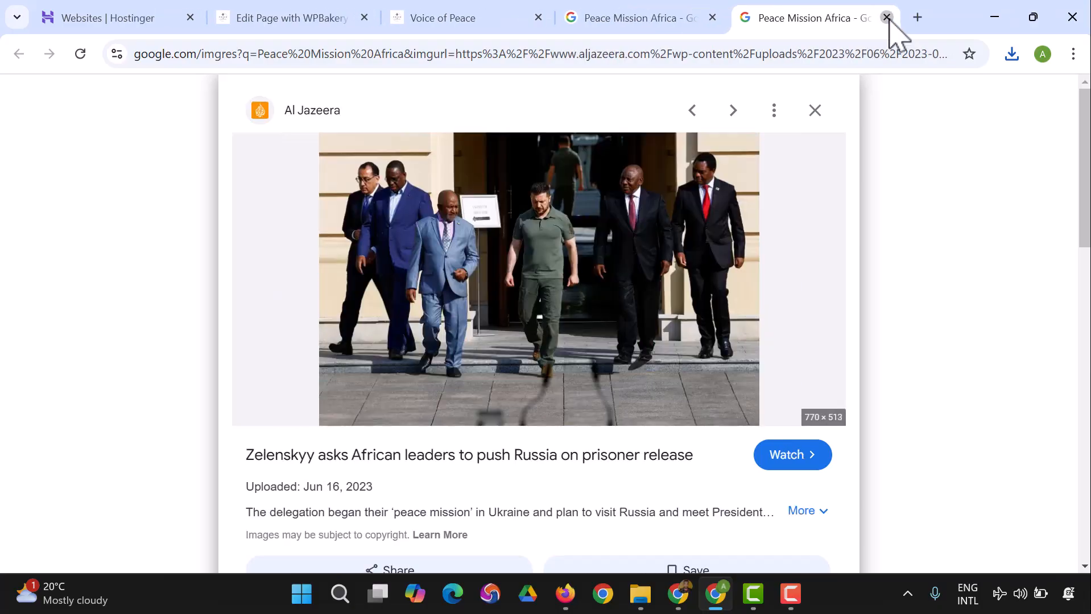
left_click(887, 17)
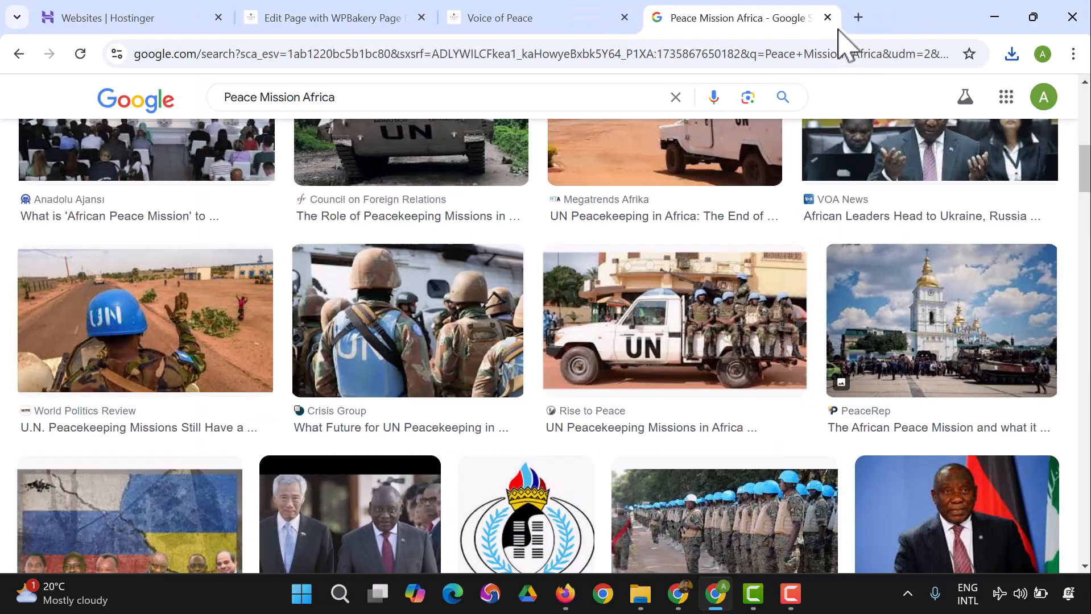
left_click(828, 17)
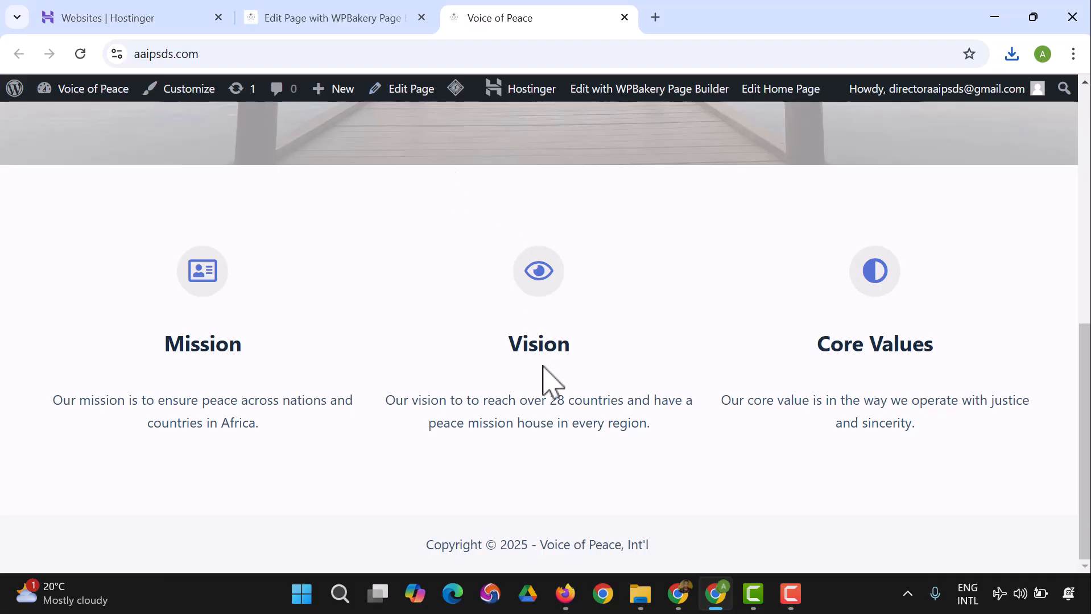
Step: In the page editor's image picker, upload African-leaders-in-Ukraine-scaled, the thumbs_b_c podium image and the csm_MTA_WP_07_UN_Peacekeeping image from Downloads
left_click(330, 14)
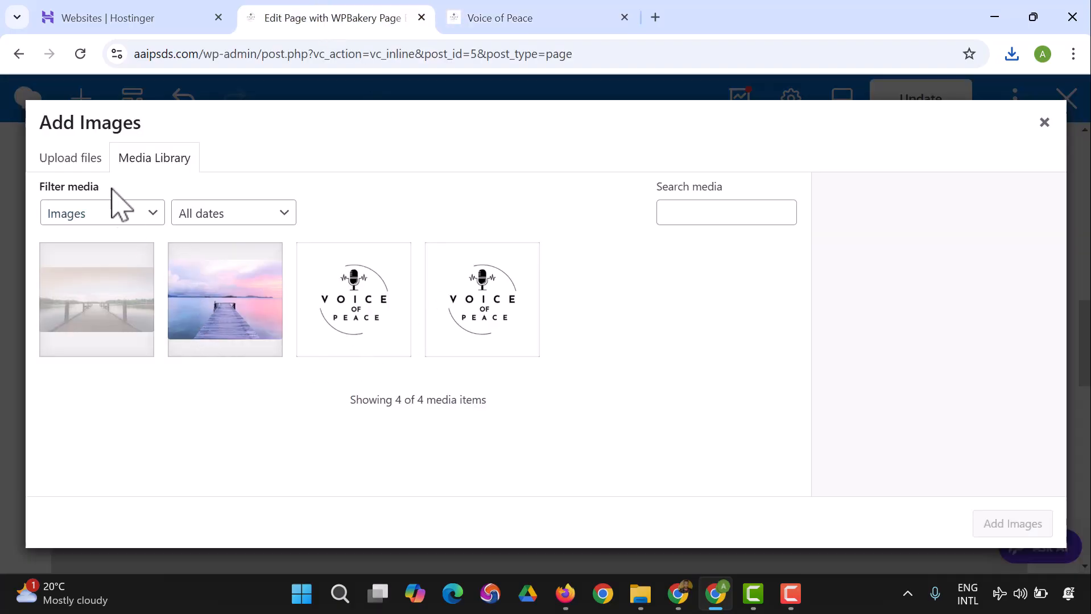
left_click(71, 158)
left_click(520, 375)
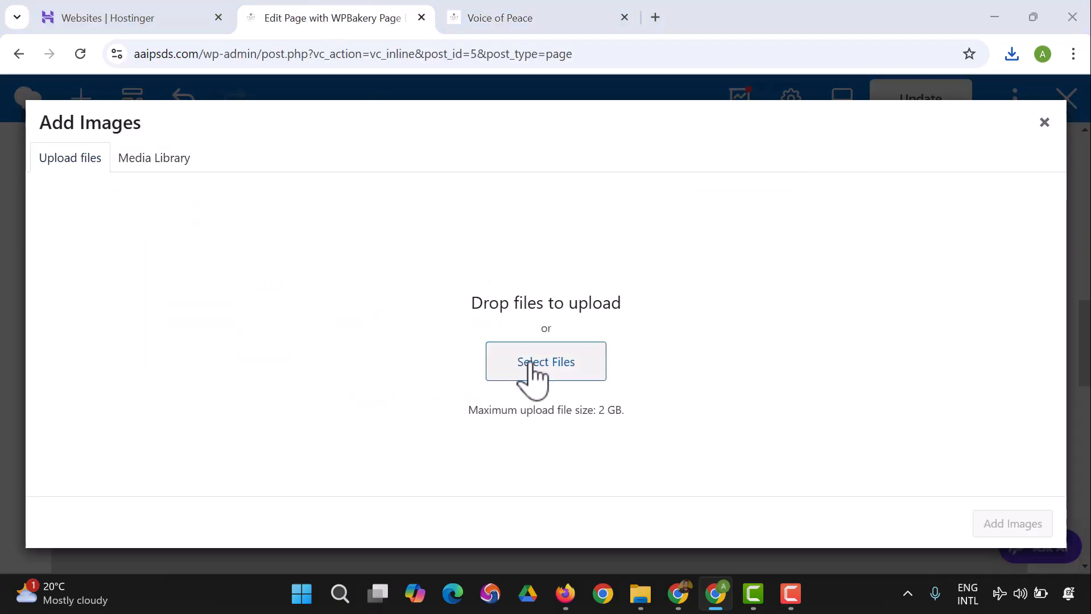
left_click(382, 214)
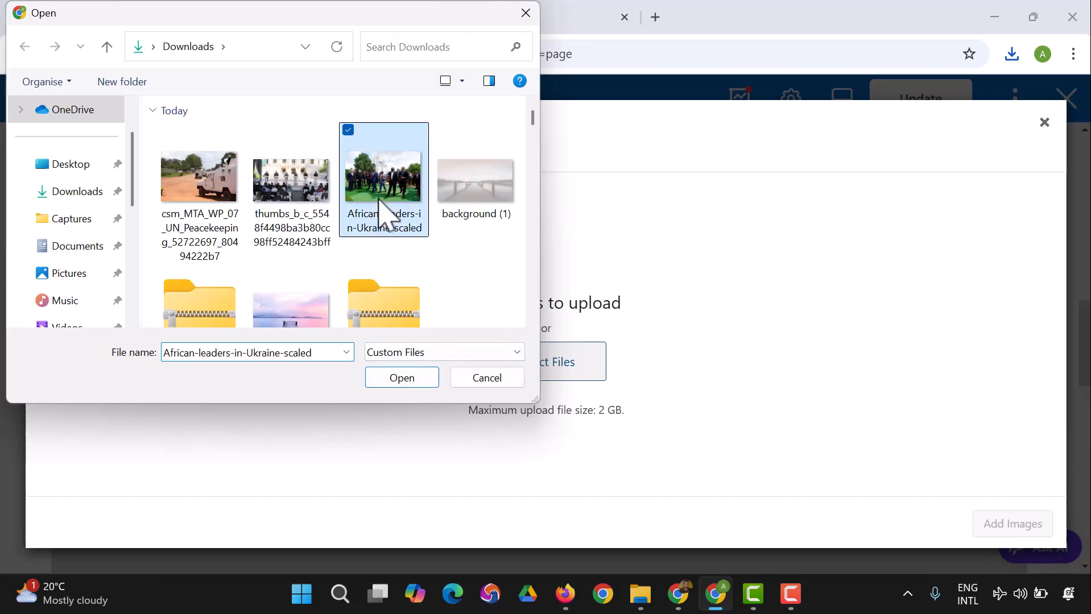
left_click(304, 214, "ctrl")
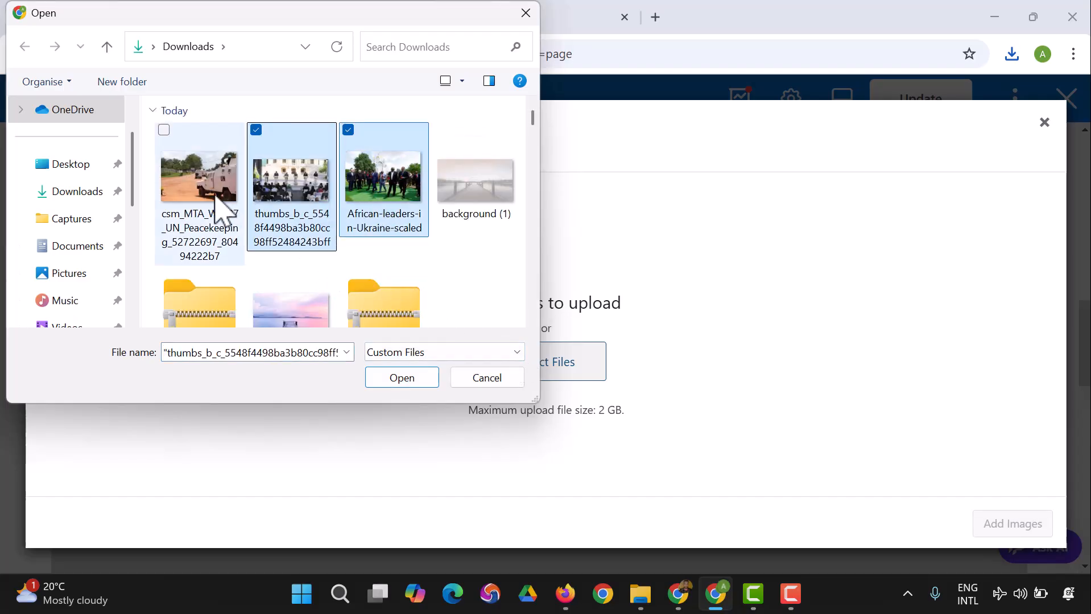
left_click(223, 213, "ctrl")
left_click(415, 379)
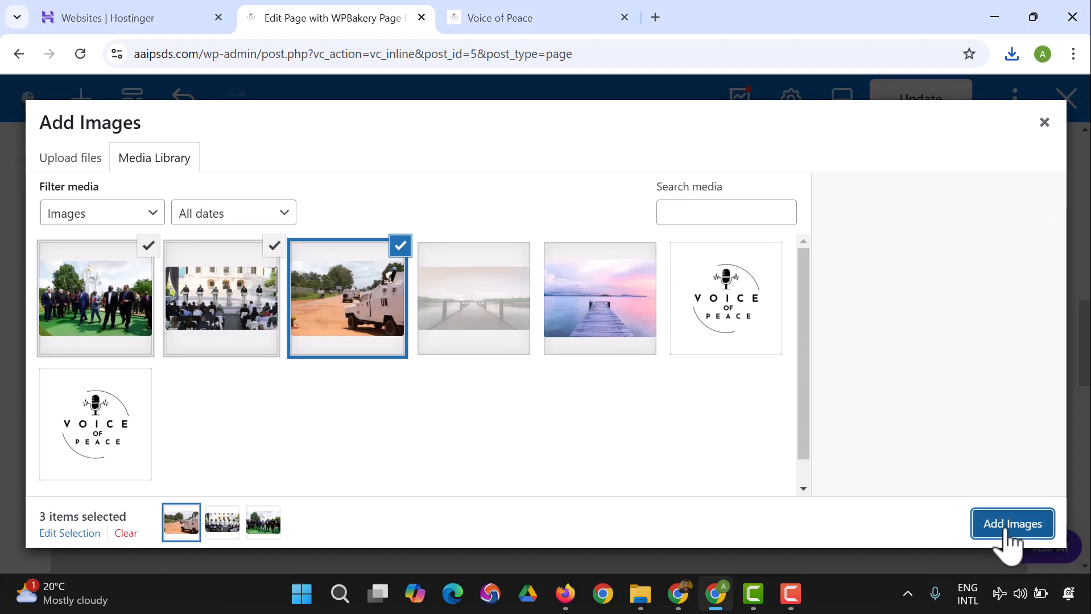
Step: Add the three uploaded images to the image gallery, then save and close its settings
left_click(1006, 526)
left_click(450, 505)
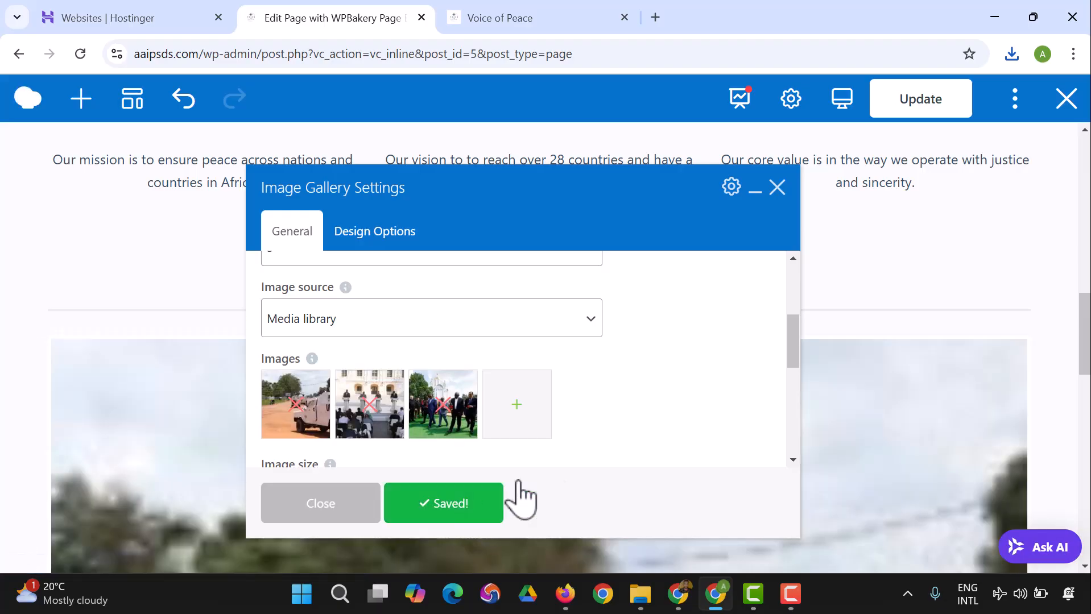
left_click(361, 514)
Step: Examine the Peace Mission Gallery slider in the editor, stepping through its slides and enlarged lightbox images
scroll(654, 444, "down", 3)
scroll(737, 475, "down", 6)
scroll(742, 479, "up", 4)
scroll(739, 475, "up", 4)
scroll(757, 433, "down", 3)
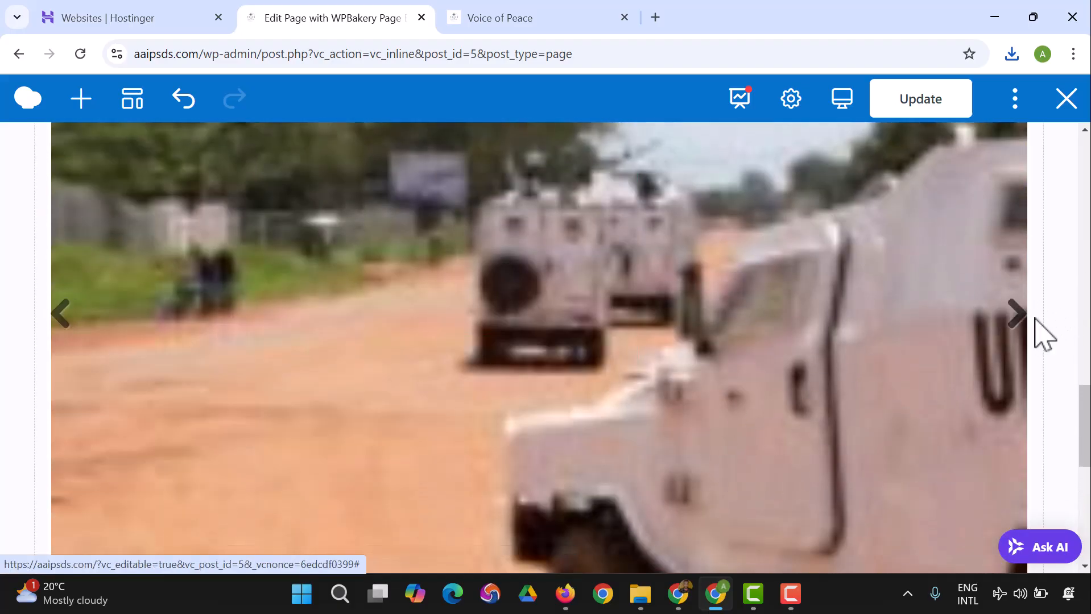
left_click(1024, 329)
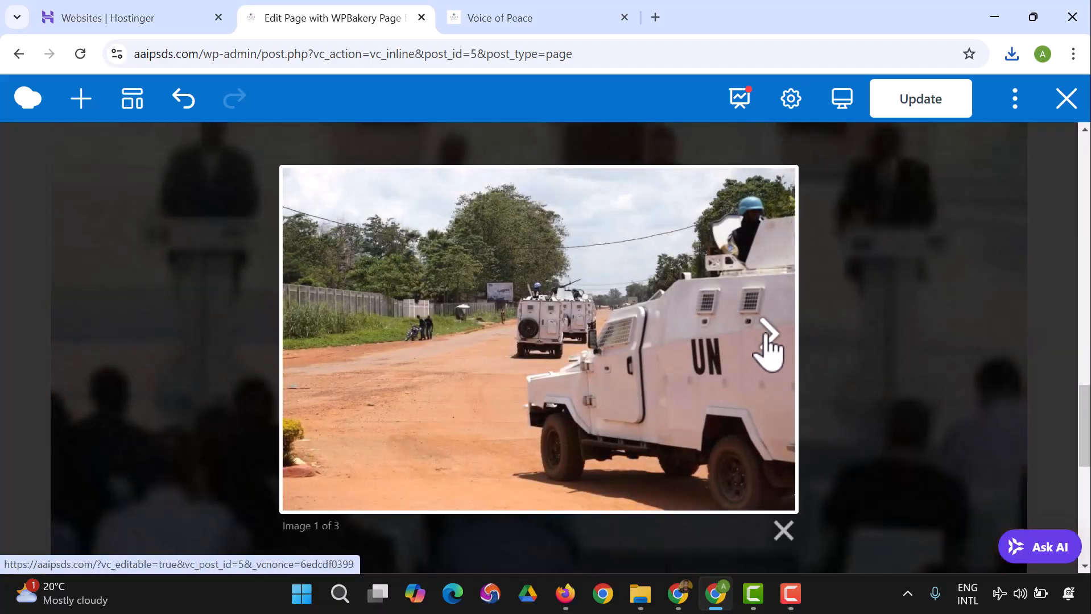
left_click(766, 335)
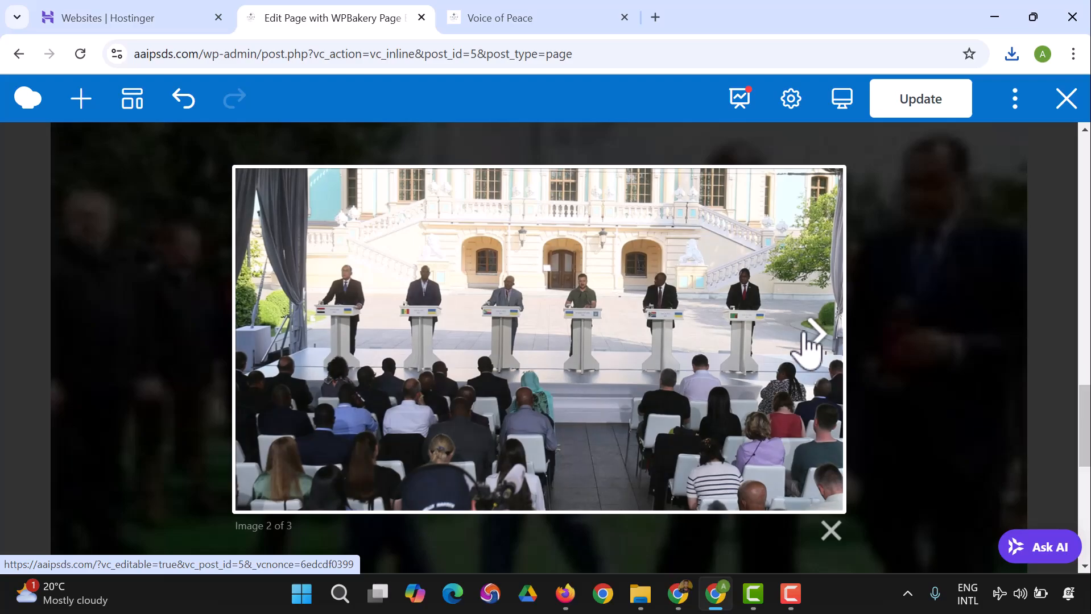
left_click(802, 344)
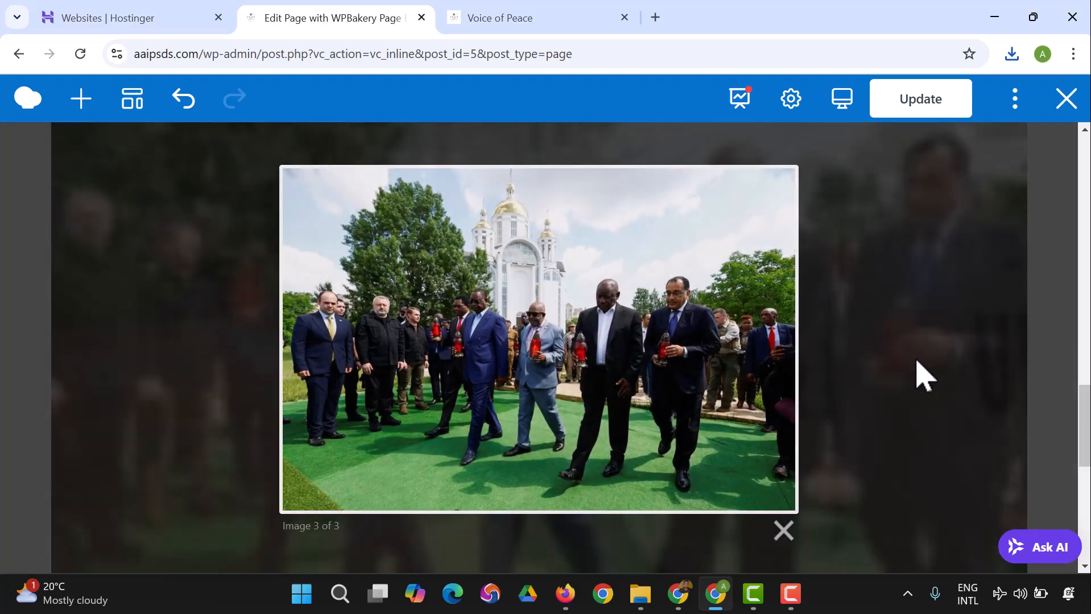
left_click(917, 362)
scroll(626, 360, "up", 5)
scroll(626, 359, "down", 1)
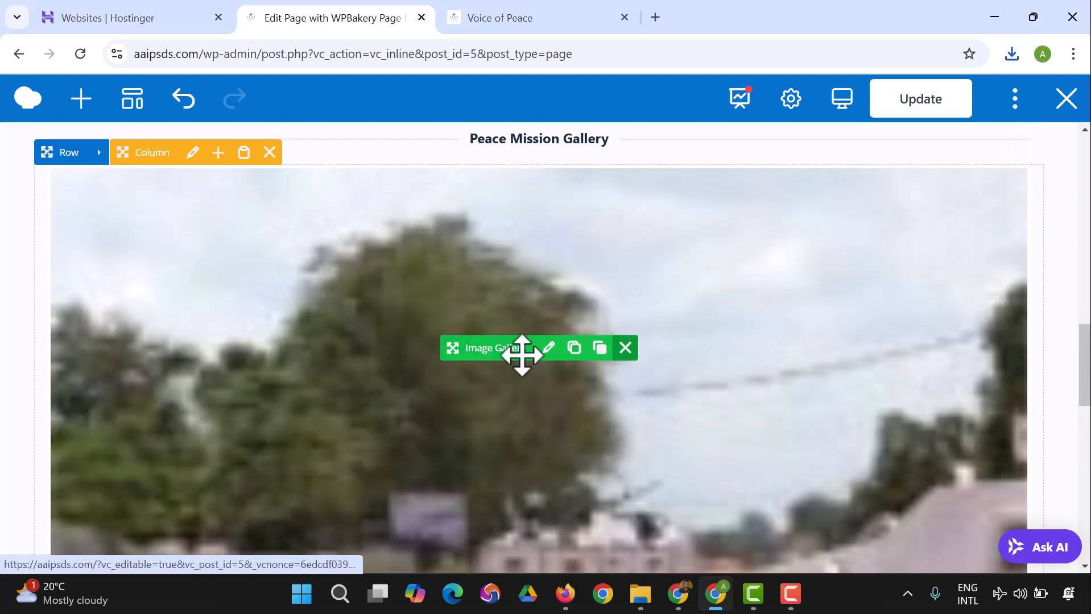
scroll(523, 355, "down", 1)
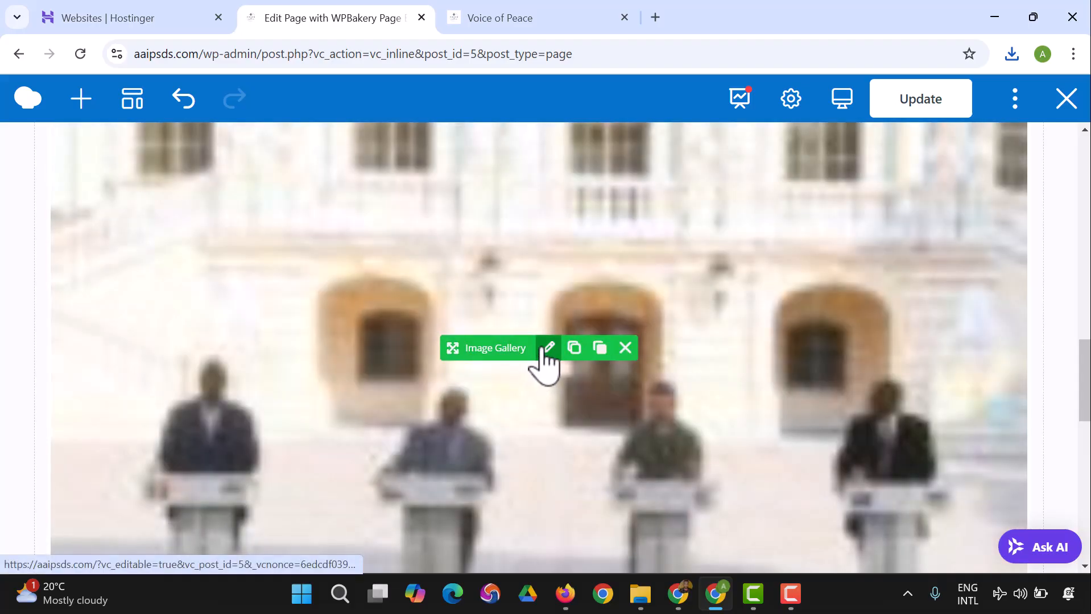
Step: Set the image gallery's image size to medium, then save and close its settings
left_click(548, 348)
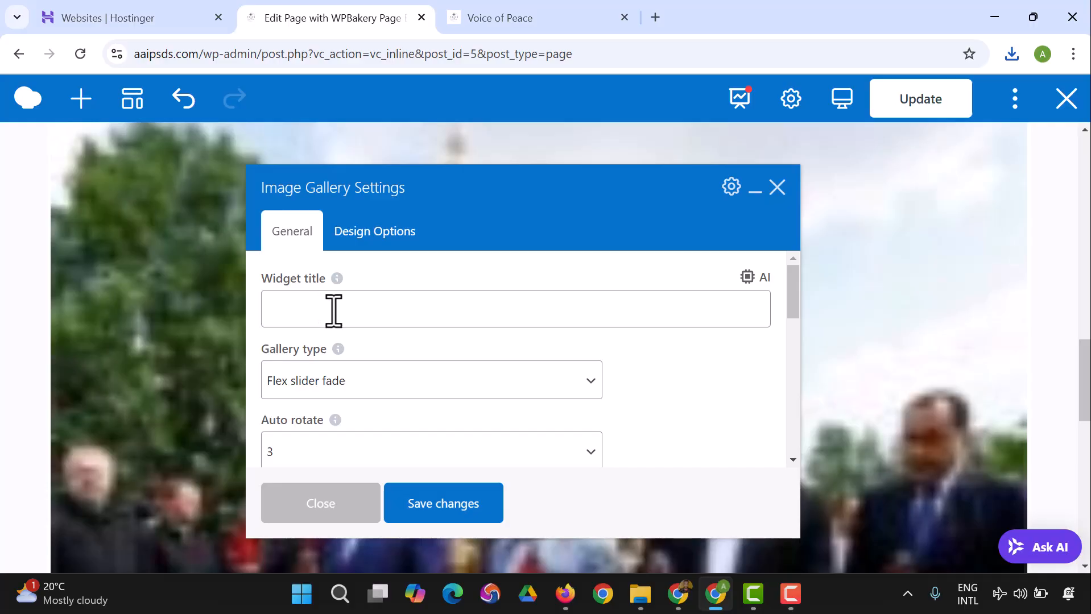
scroll(334, 310, "down", 6)
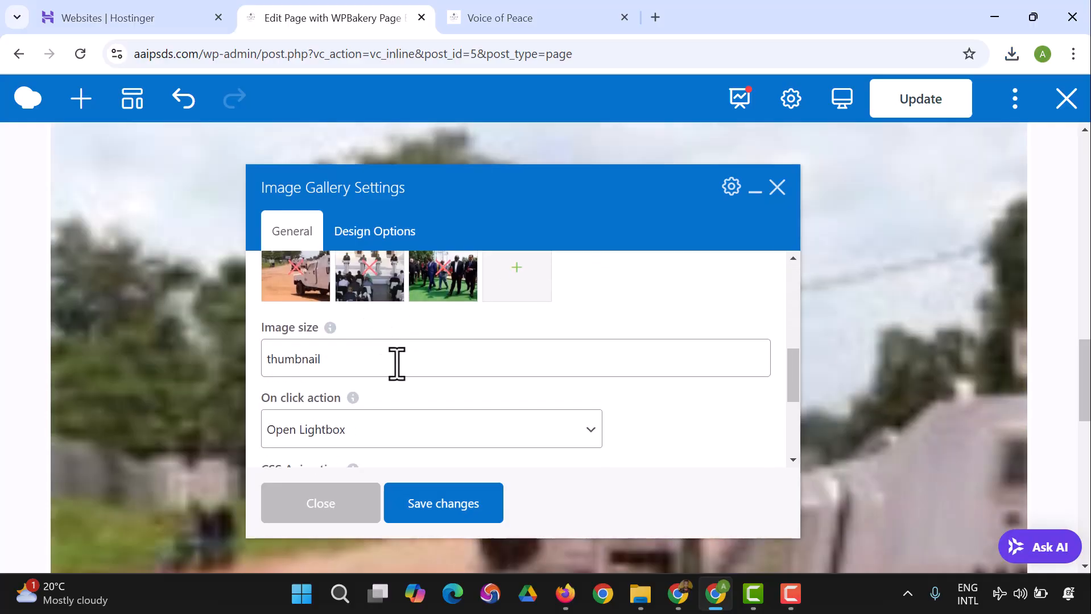
left_click(419, 367)
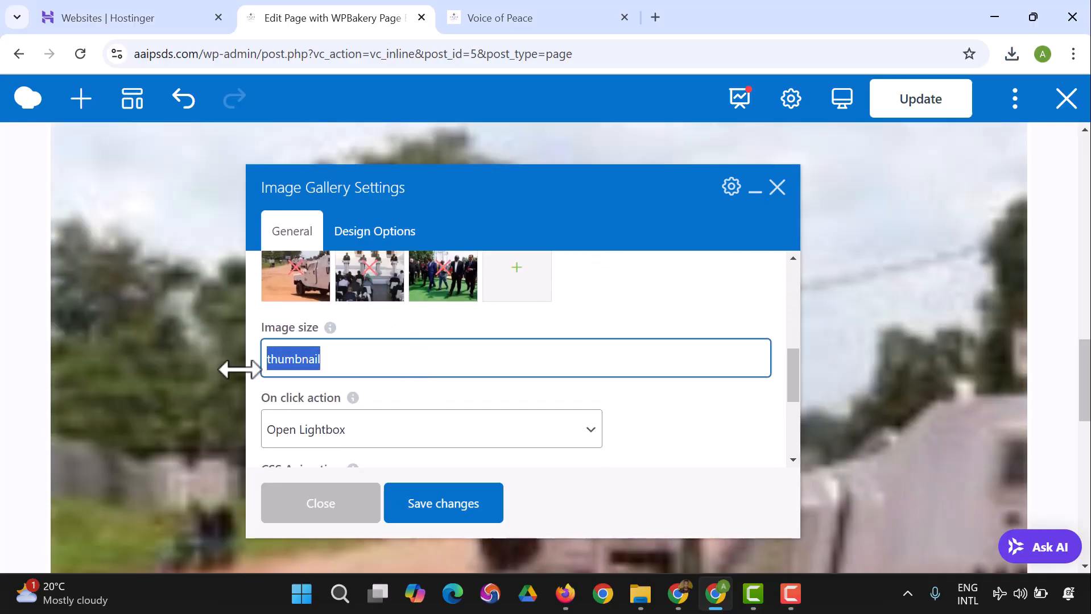
mouse_move(331, 331)
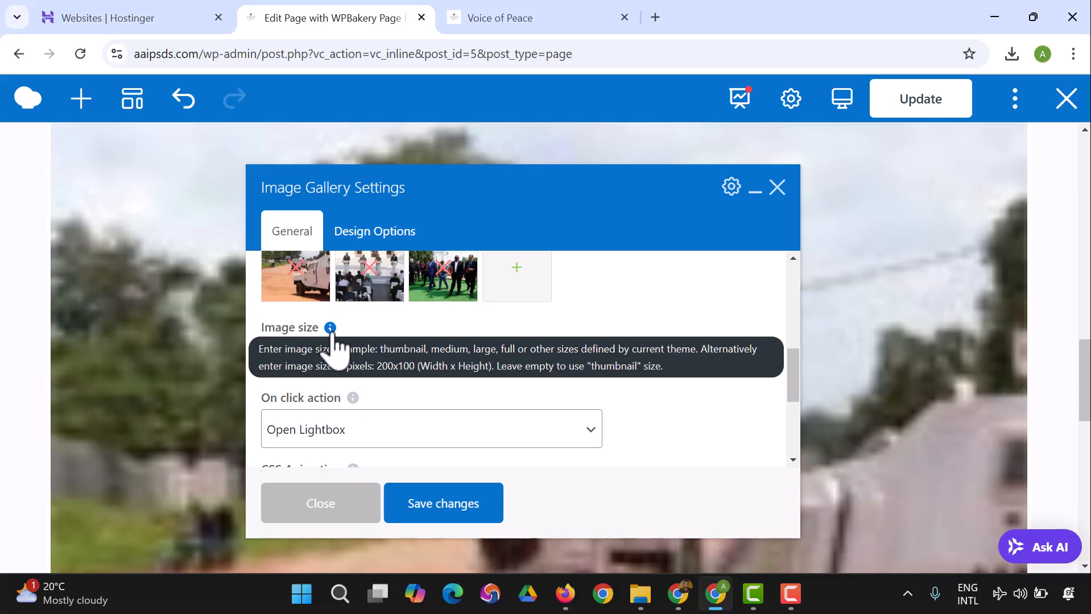
left_click(288, 371)
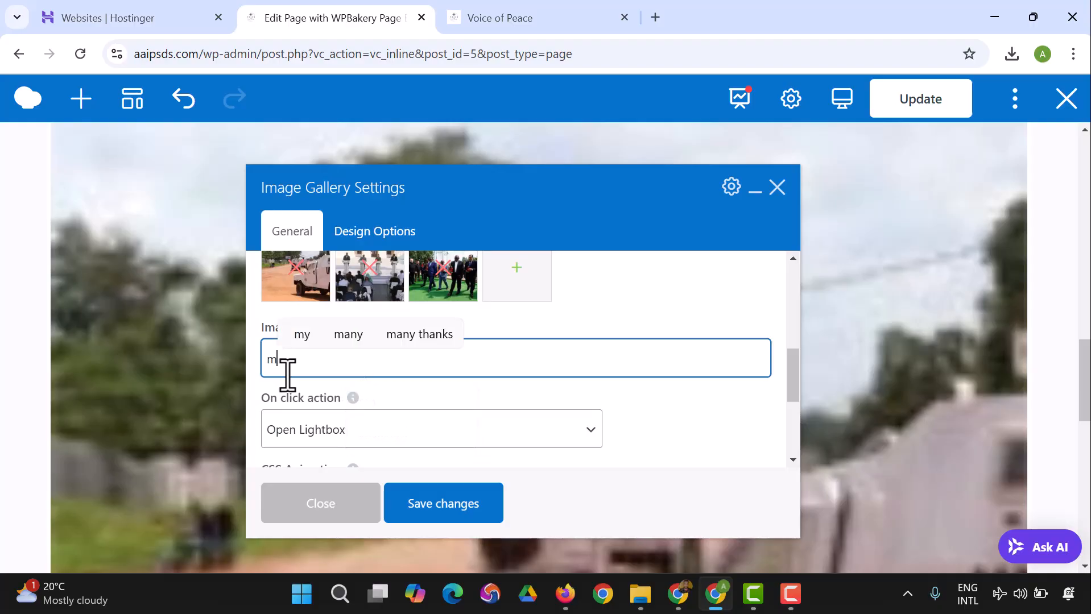
left_click(425, 506)
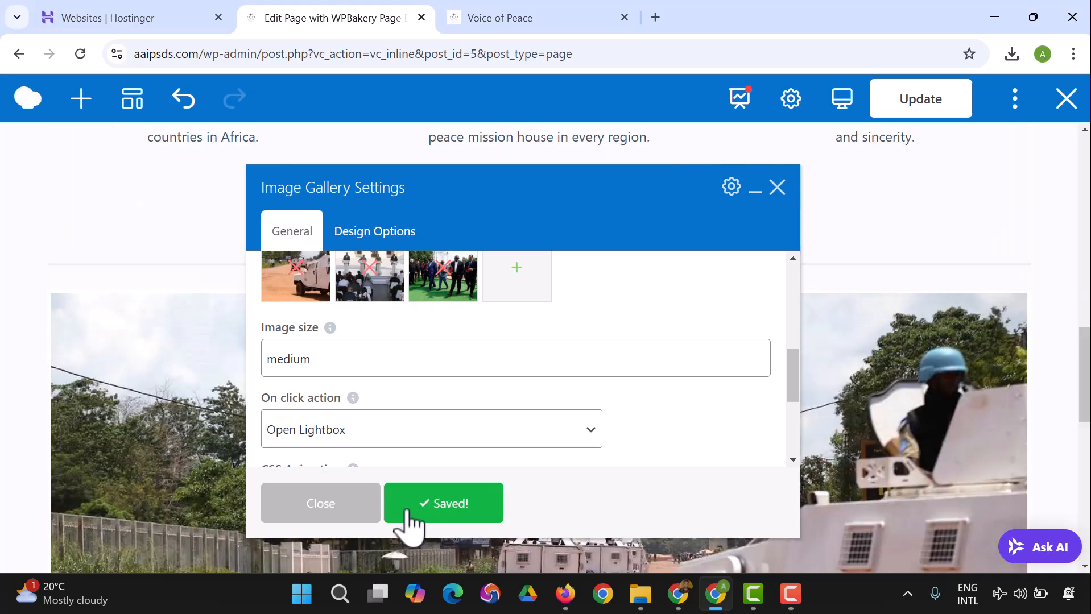
left_click(370, 519)
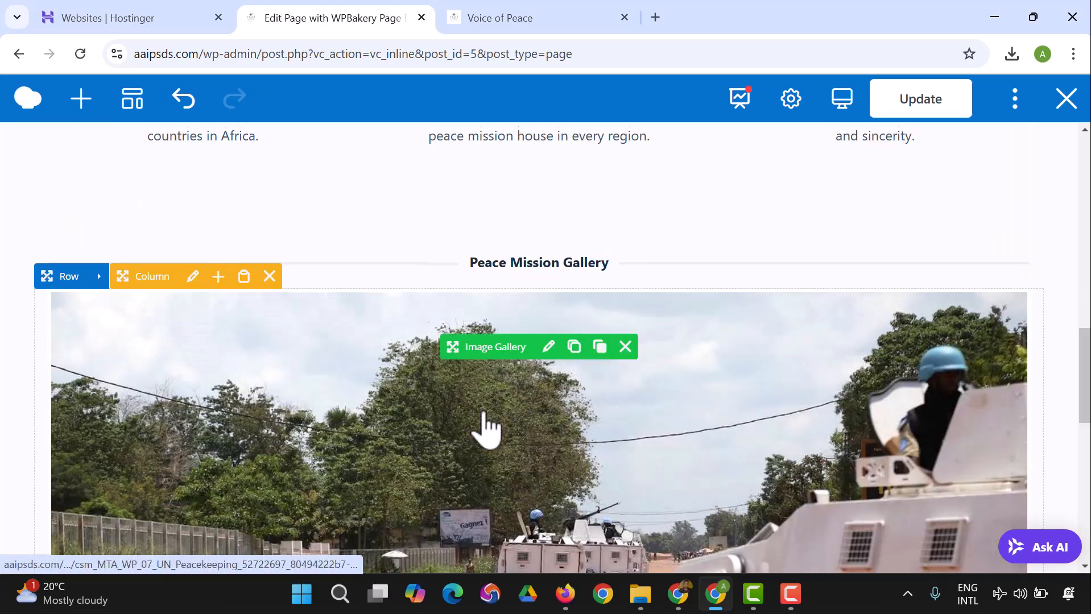
Step: Check the resized gallery below the Mission, Vision and Core Values section and update the page
scroll(485, 426, "down", 2)
scroll(485, 438, "down", 4)
scroll(487, 450, "up", 6)
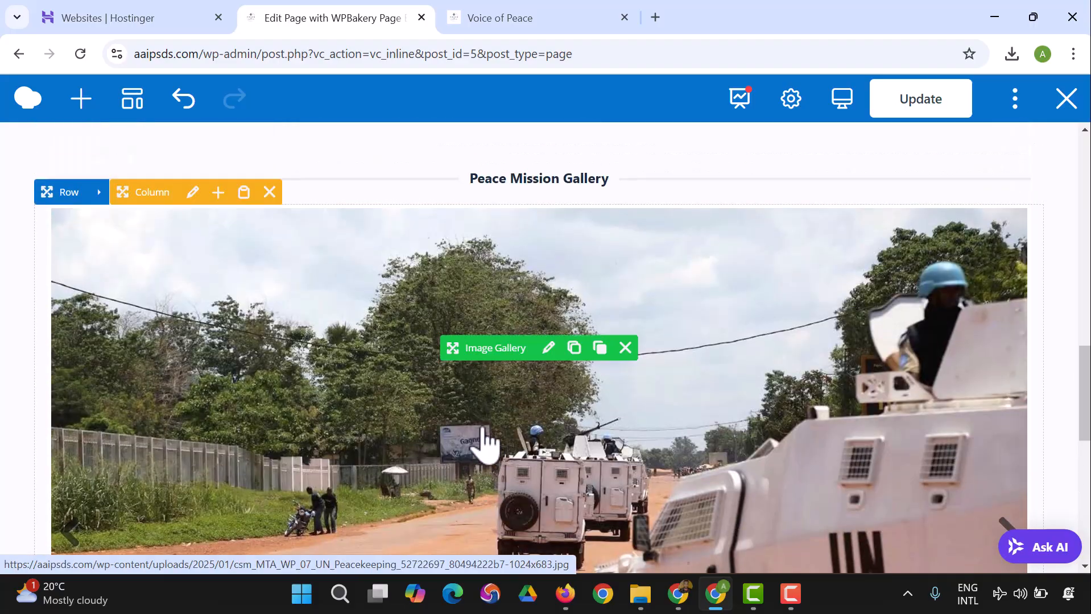
scroll(489, 319, "up", 4)
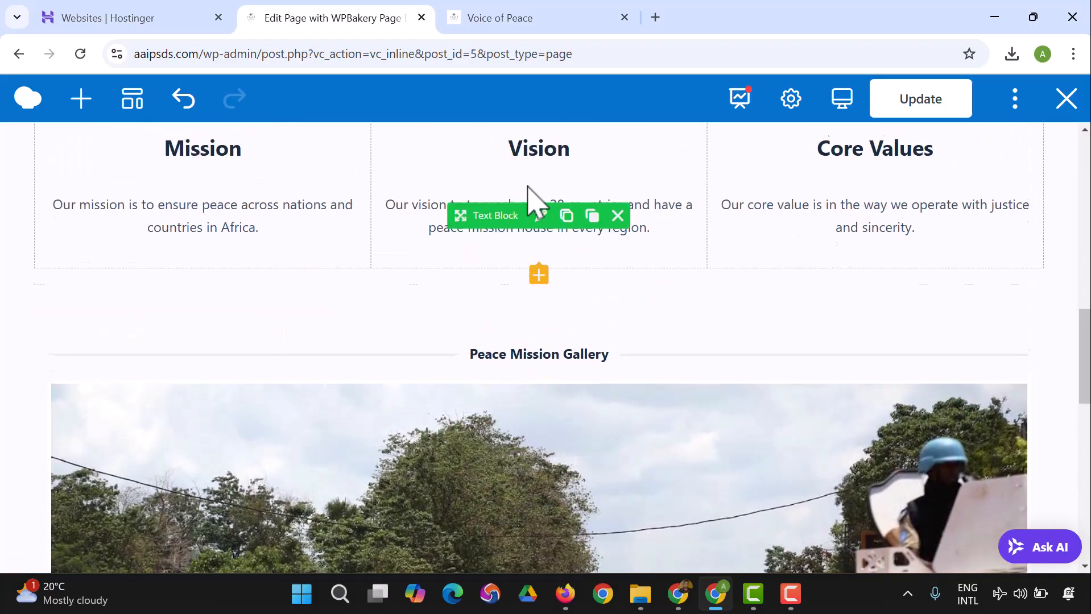
scroll(546, 182, "up", 3)
scroll(568, 219, "down", 5)
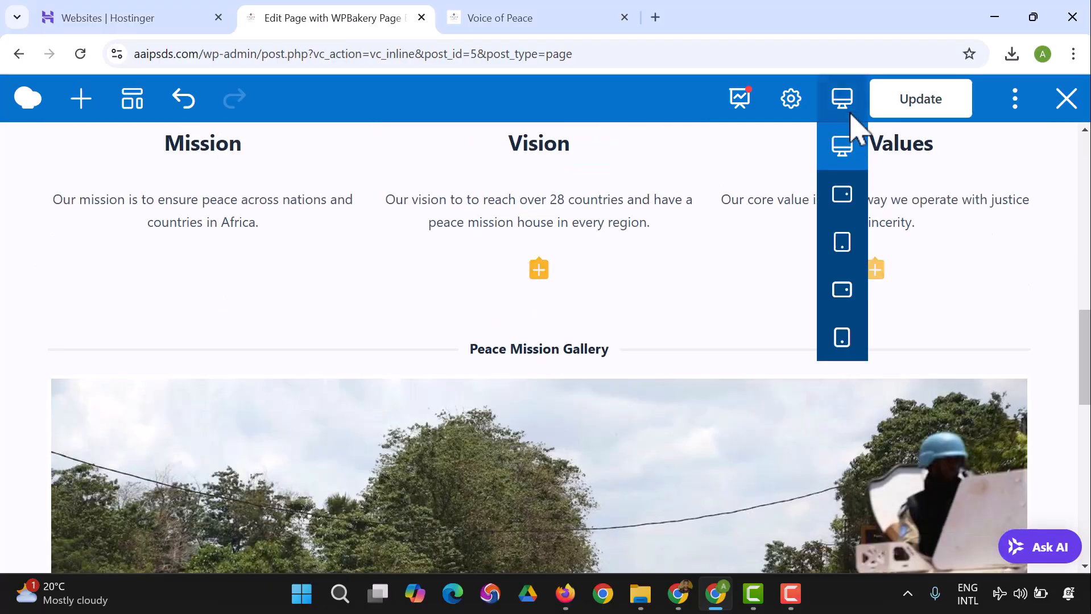
left_click(897, 104)
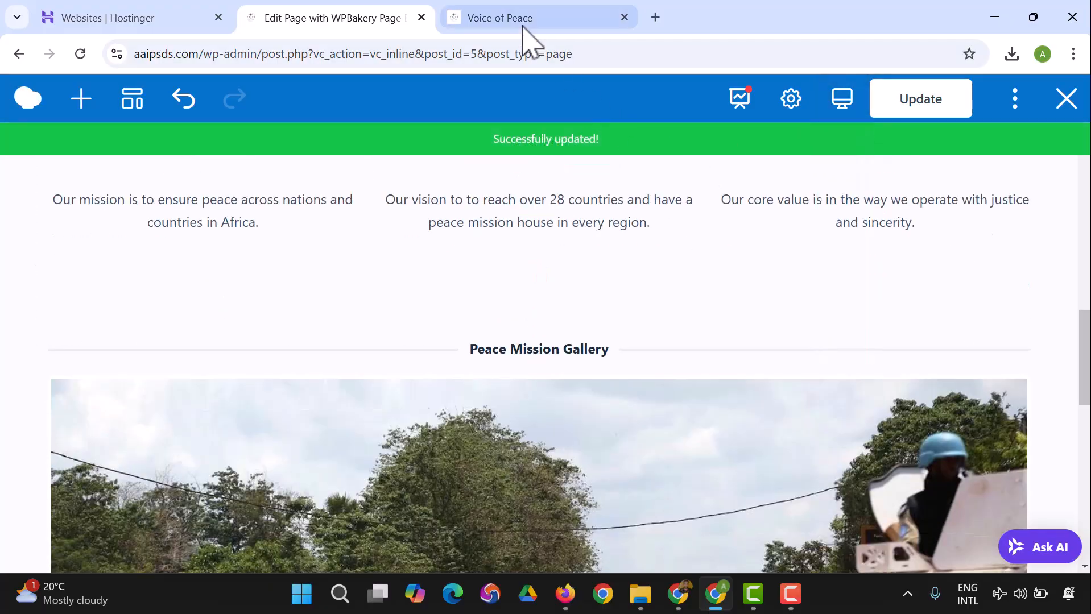
Step: Reload the live Voice of Peace home page and browse the Peace Mission Gallery slides in both directions
left_click(524, 26)
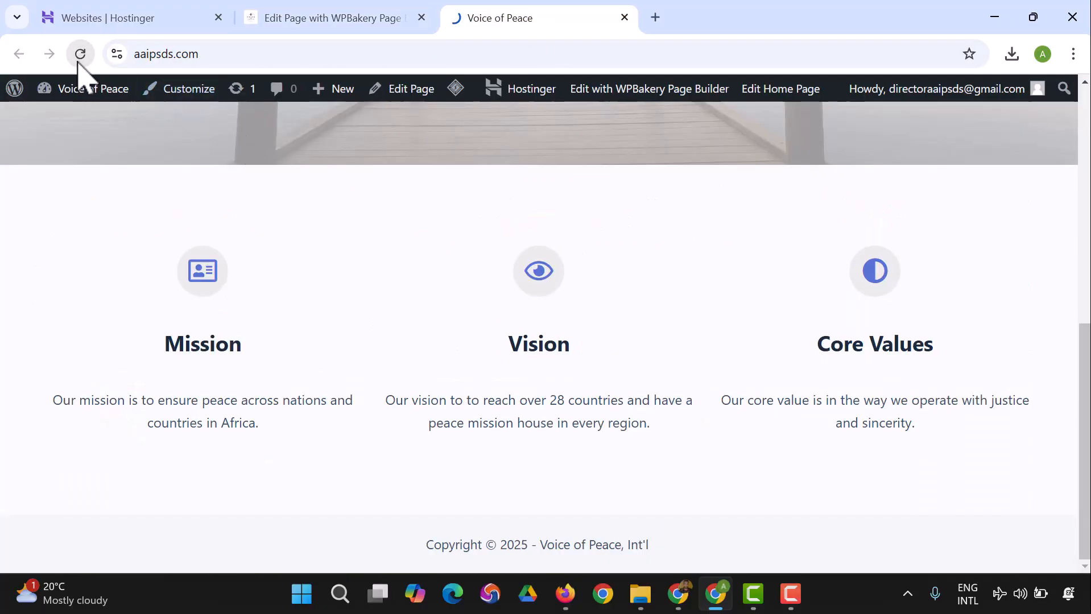
scroll(640, 158, "down", 5)
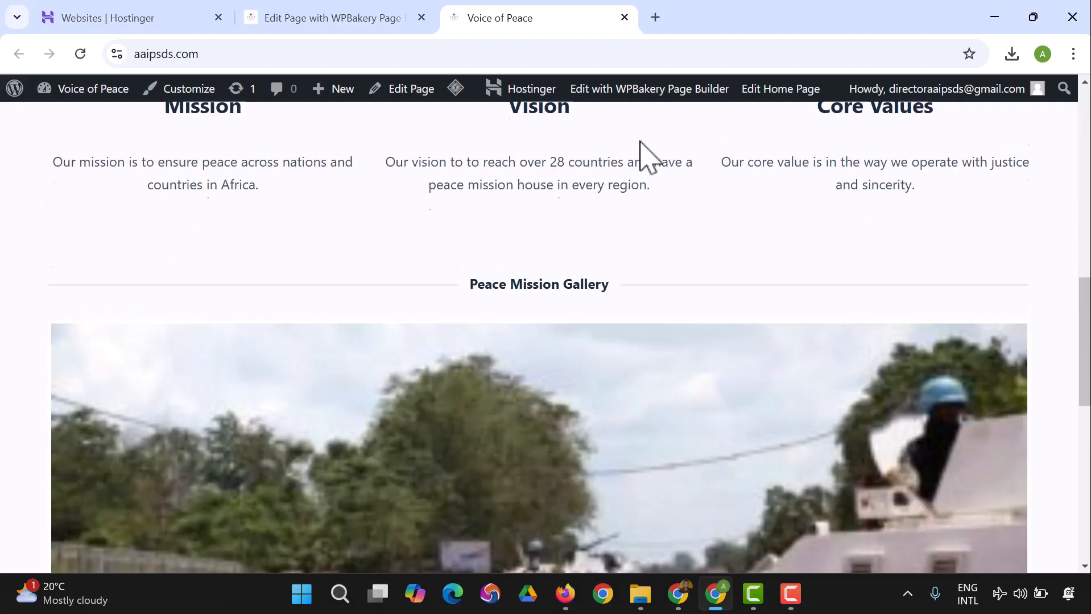
scroll(649, 149, "up", 9)
scroll(704, 204, "down", 6)
scroll(712, 256, "down", 8)
scroll(736, 293, "down", 3)
scroll(755, 292, "up", 2)
left_click(1012, 243)
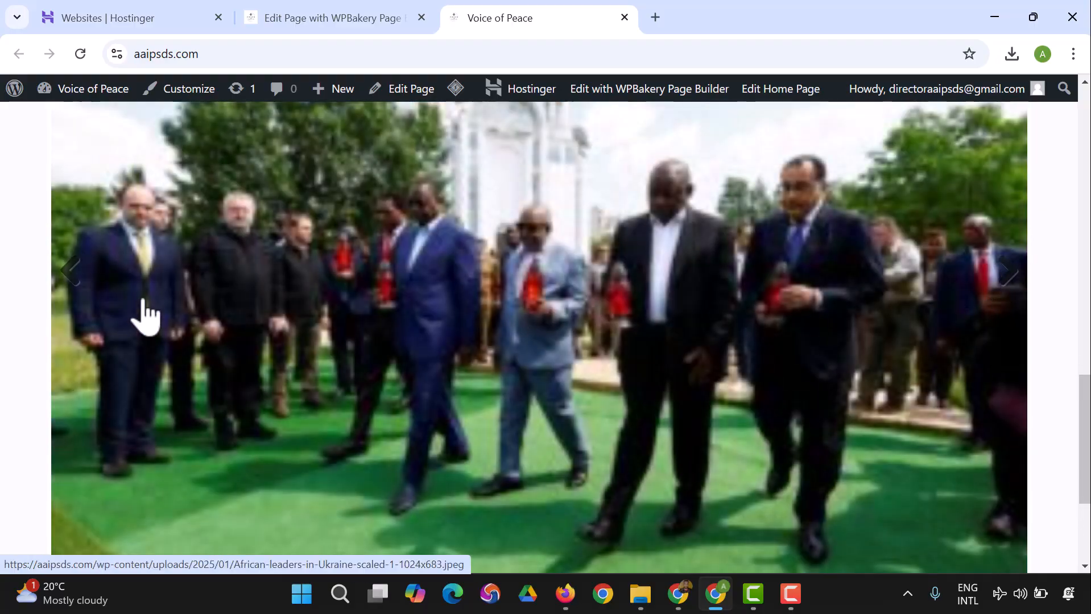
left_click(68, 284)
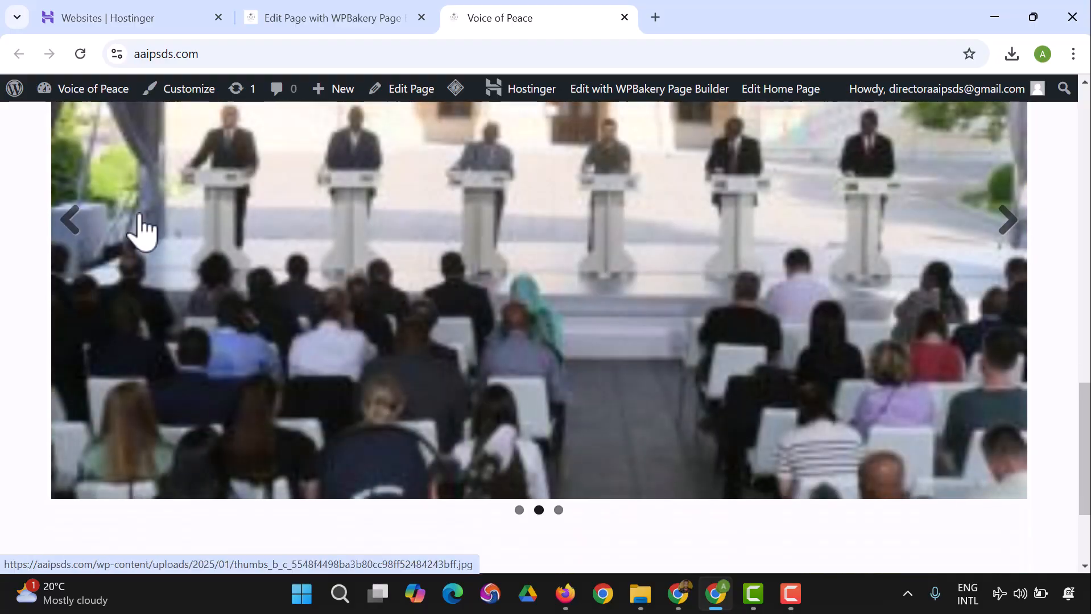
Step: Back in the page editor, set the image gallery's on-click action to None, save the settings and update the page
left_click(330, 19)
scroll(560, 361, "down", 5)
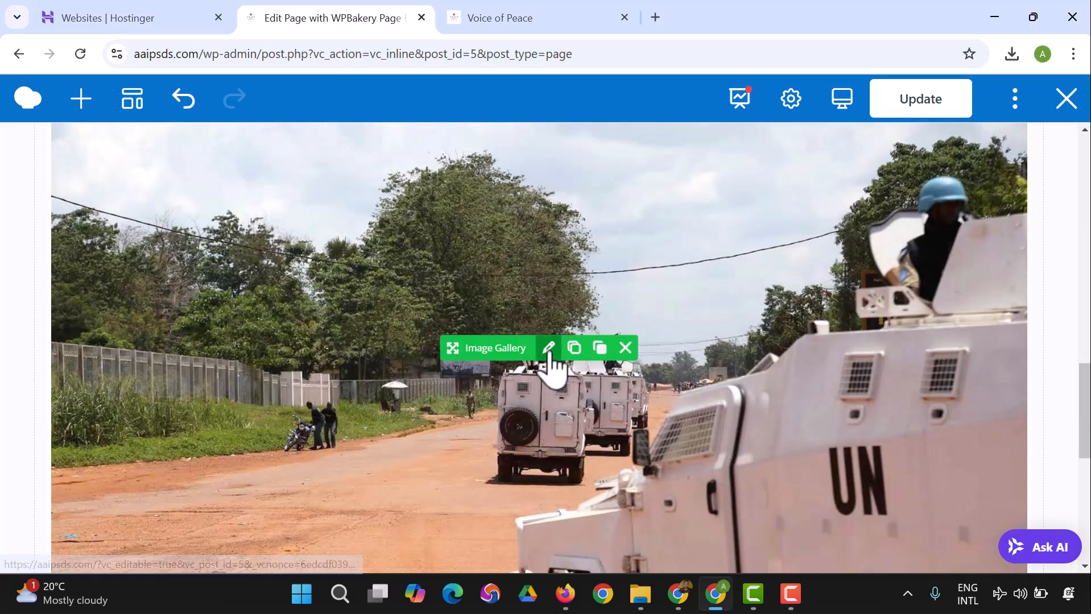
left_click(549, 349)
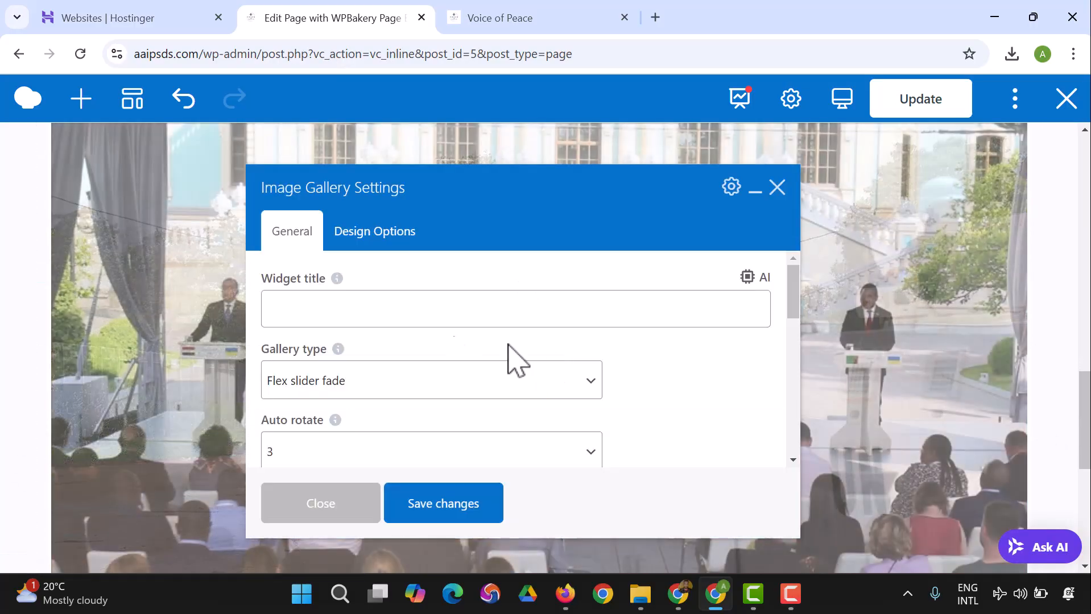
scroll(341, 318, "down", 5)
scroll(367, 370, "down", 2)
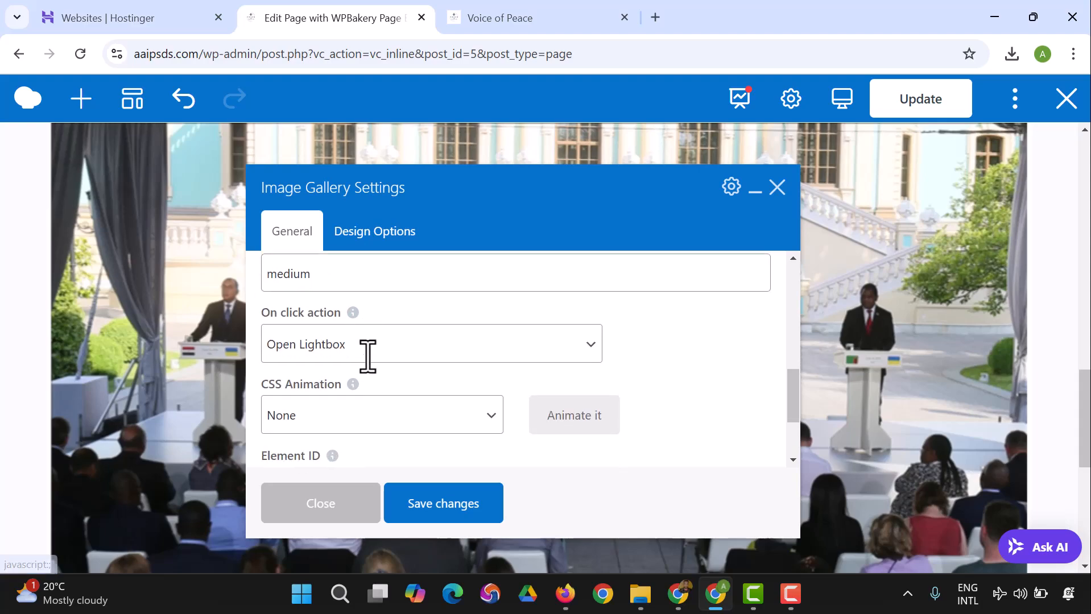
left_click(370, 365)
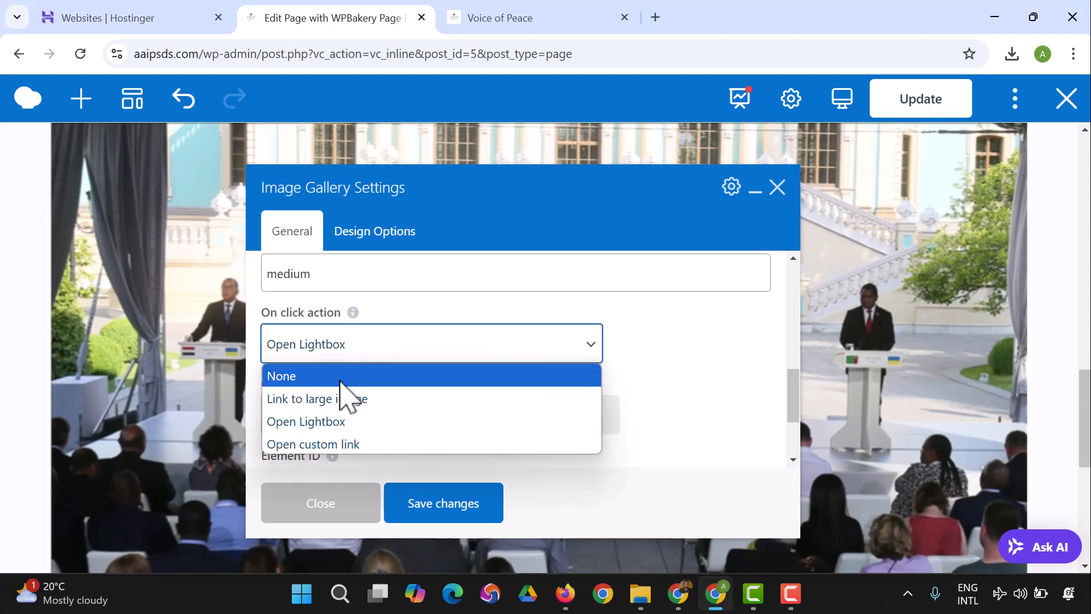
left_click(347, 378)
left_click(462, 509)
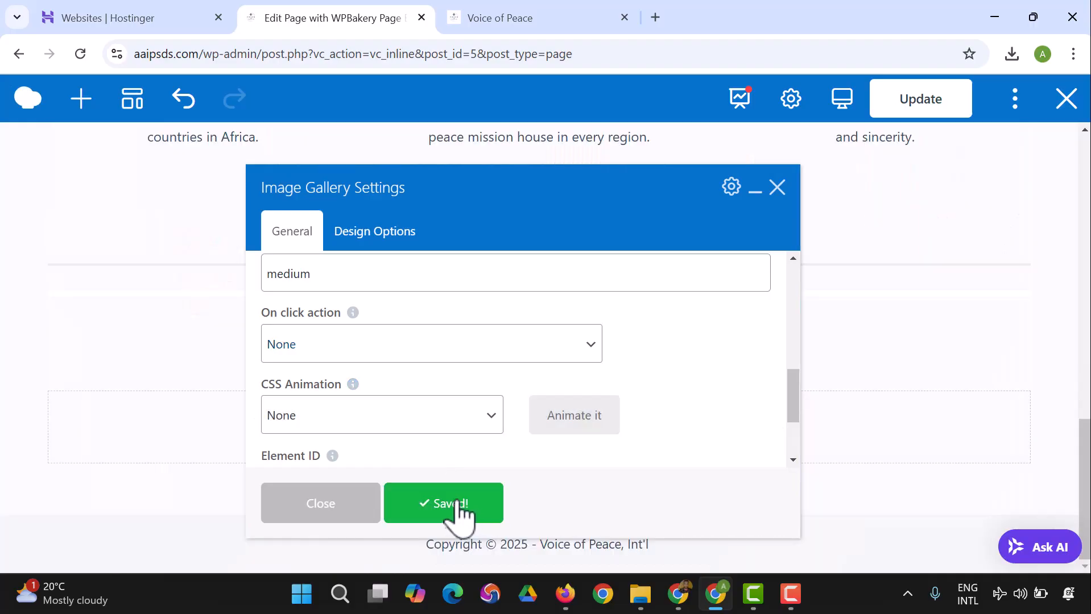
left_click(333, 512)
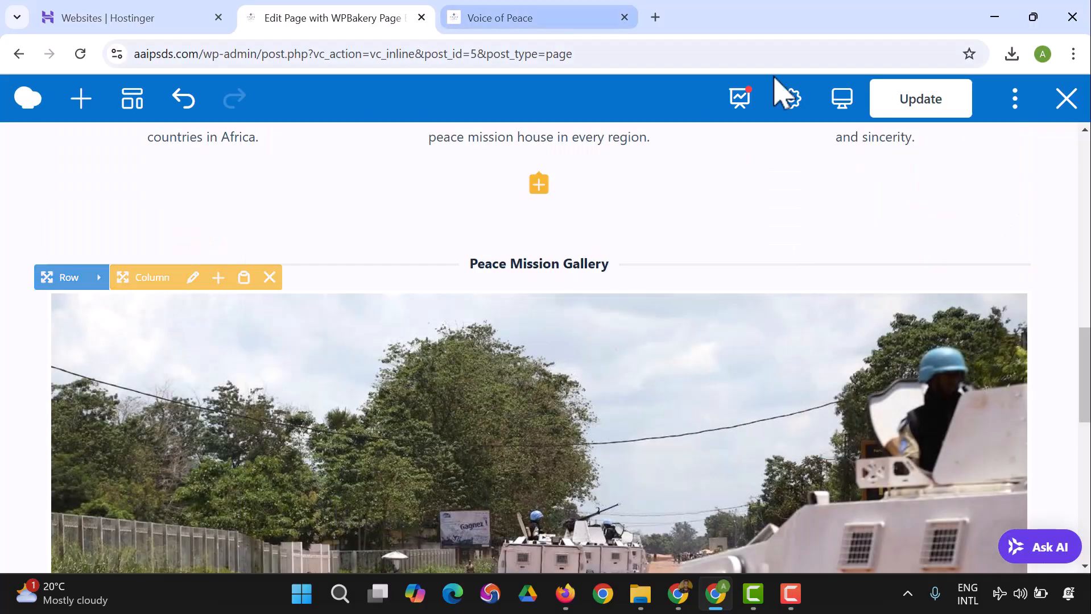
left_click(896, 108)
Step: Test the gallery's previous and next arrows on the live home page and return to the page editor
left_click(495, 19)
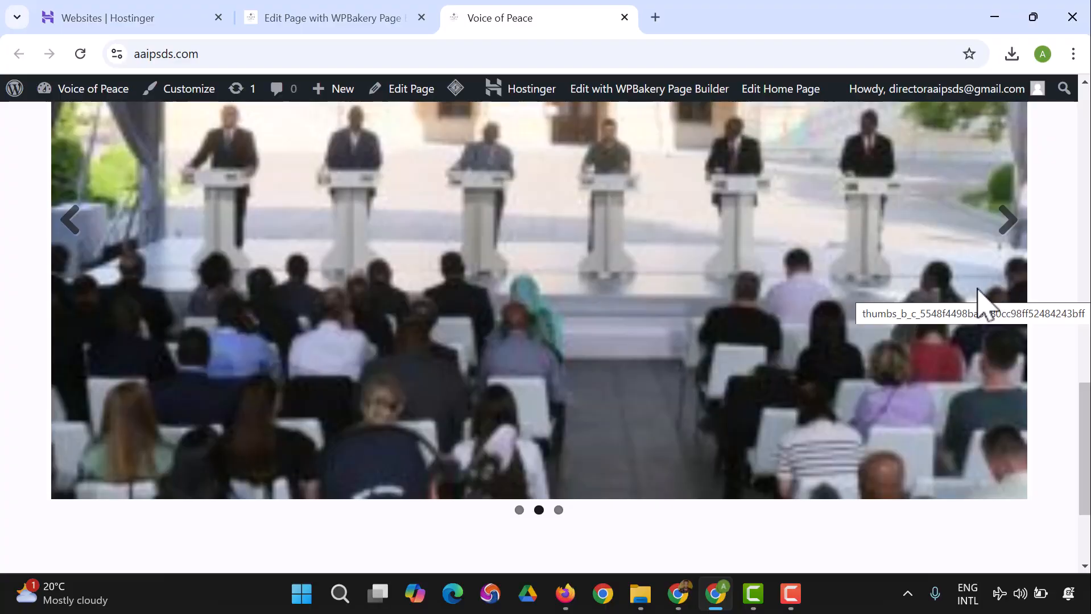
scroll(979, 301, "up", 3)
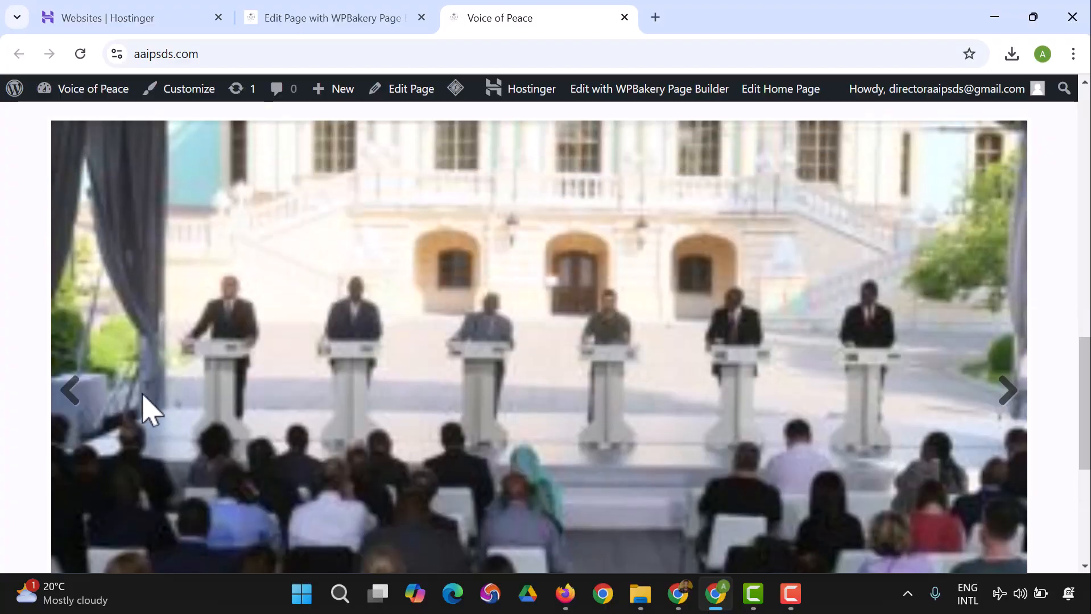
left_click(74, 402)
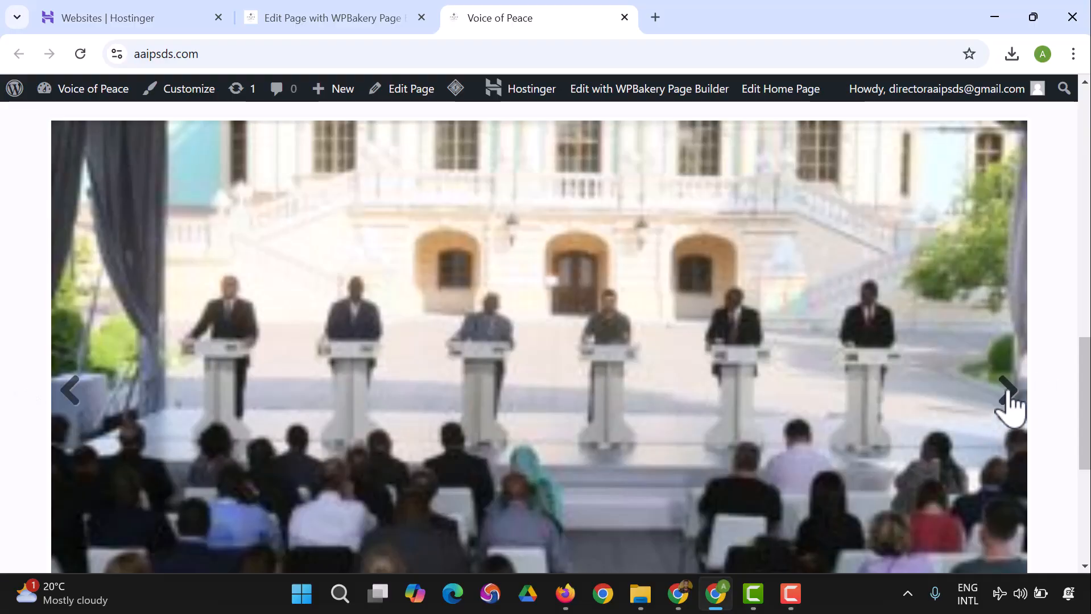
left_click(1011, 399)
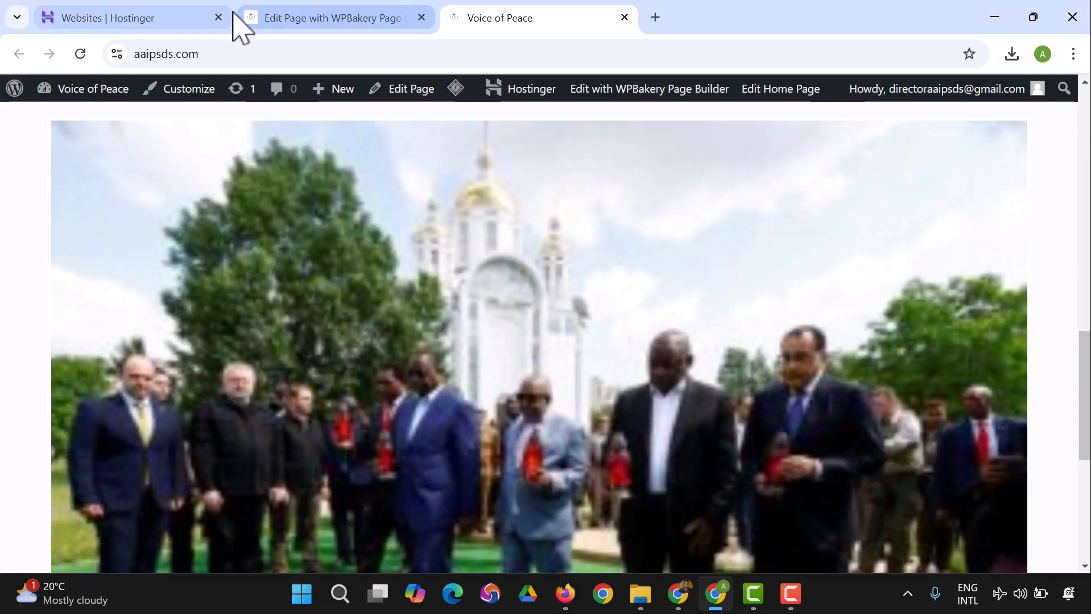
left_click(242, 18)
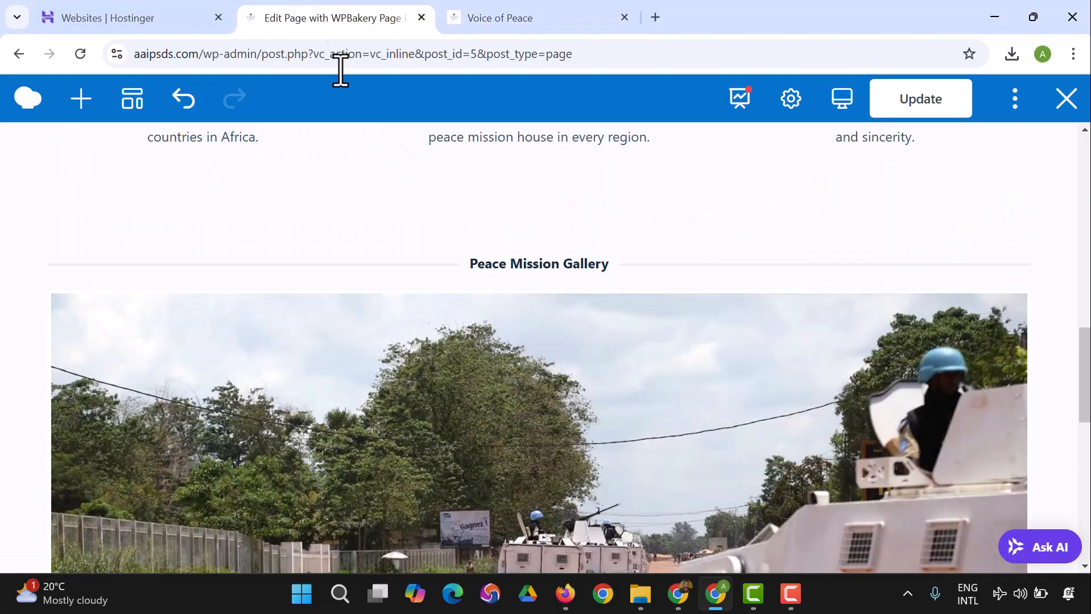
Step: Open the Peace Mission image gallery's settings, clear its image size and save the changes
scroll(639, 390, "down", 3)
left_click(549, 349)
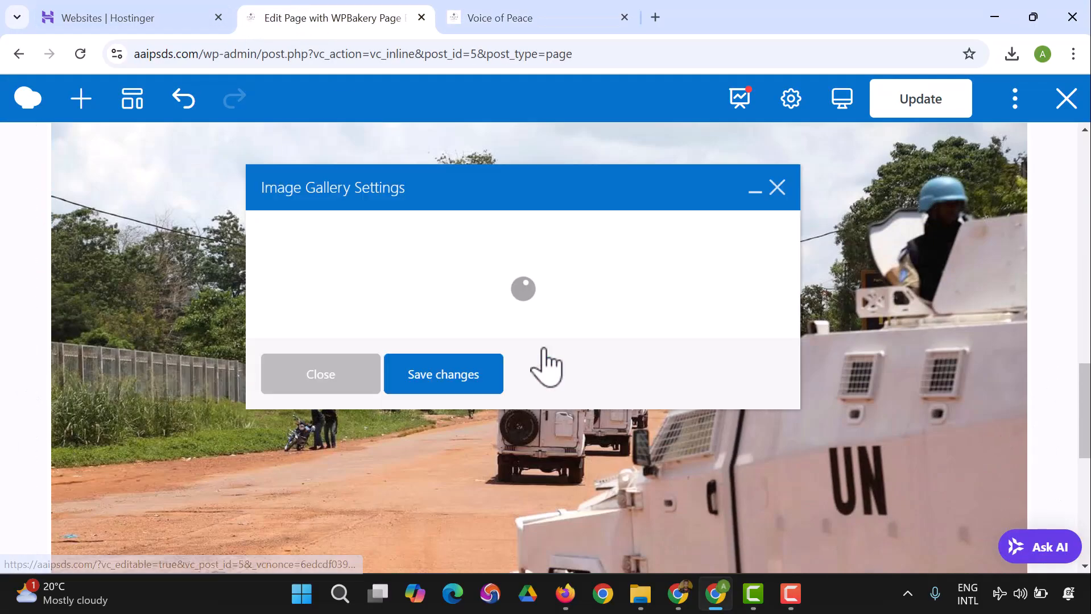
scroll(424, 319, "down", 3)
scroll(432, 378, "down", 5)
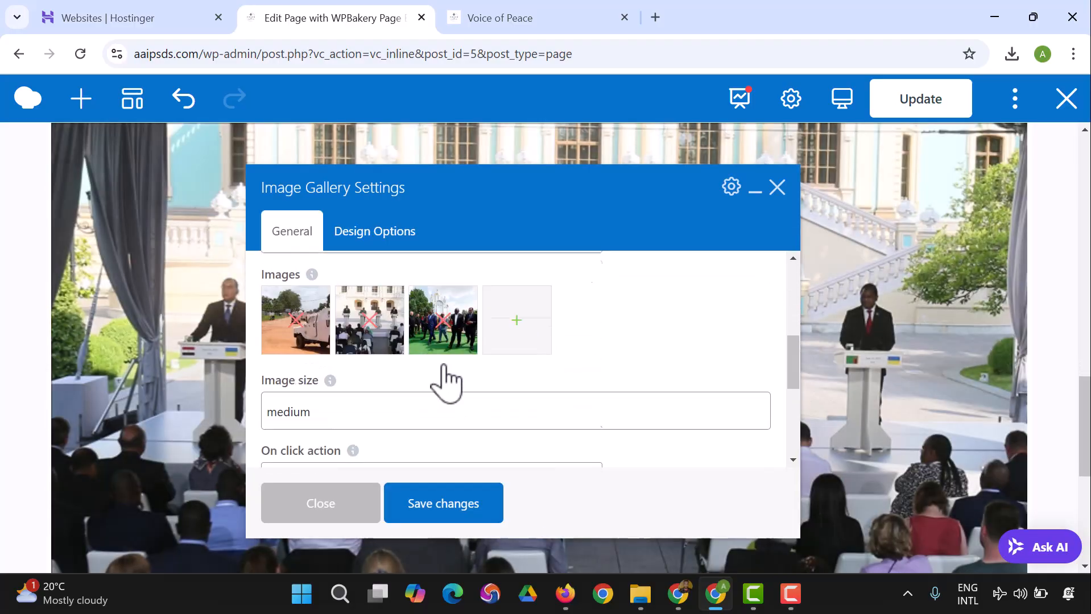
scroll(378, 358, "up", 2)
scroll(394, 349, "down", 4)
scroll(397, 358, "up", 4)
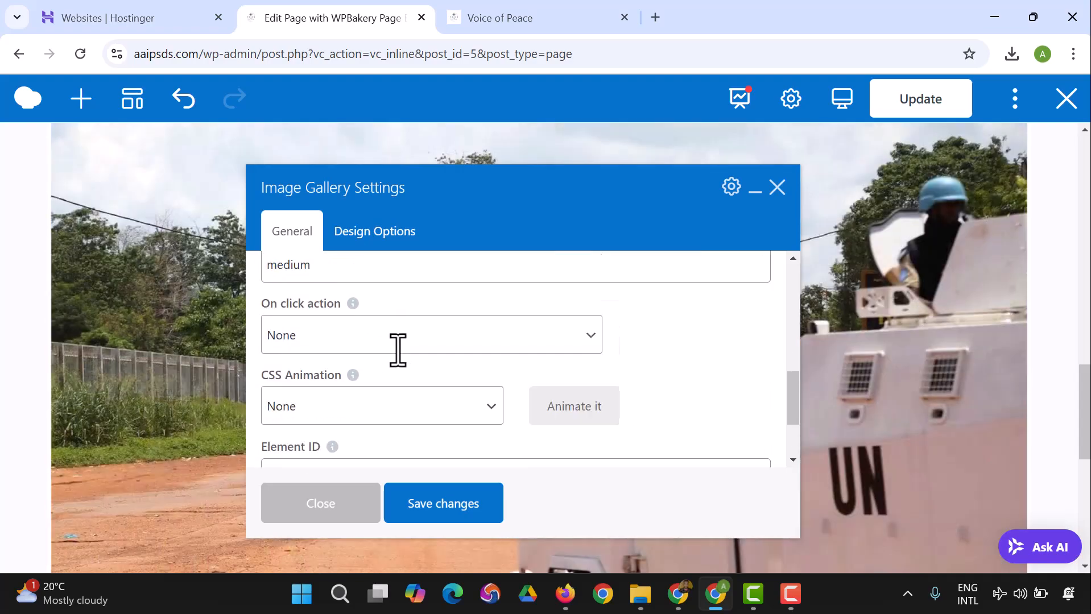
left_click(374, 411)
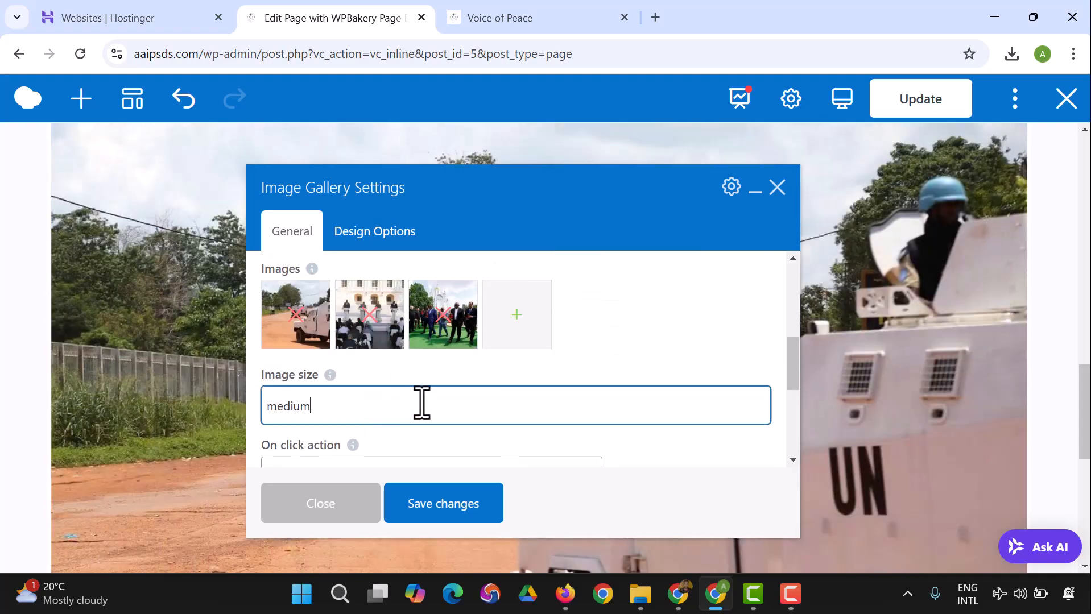
key("BackSpace")
key("BackSpace")
key("BackSpace")
left_click(443, 503)
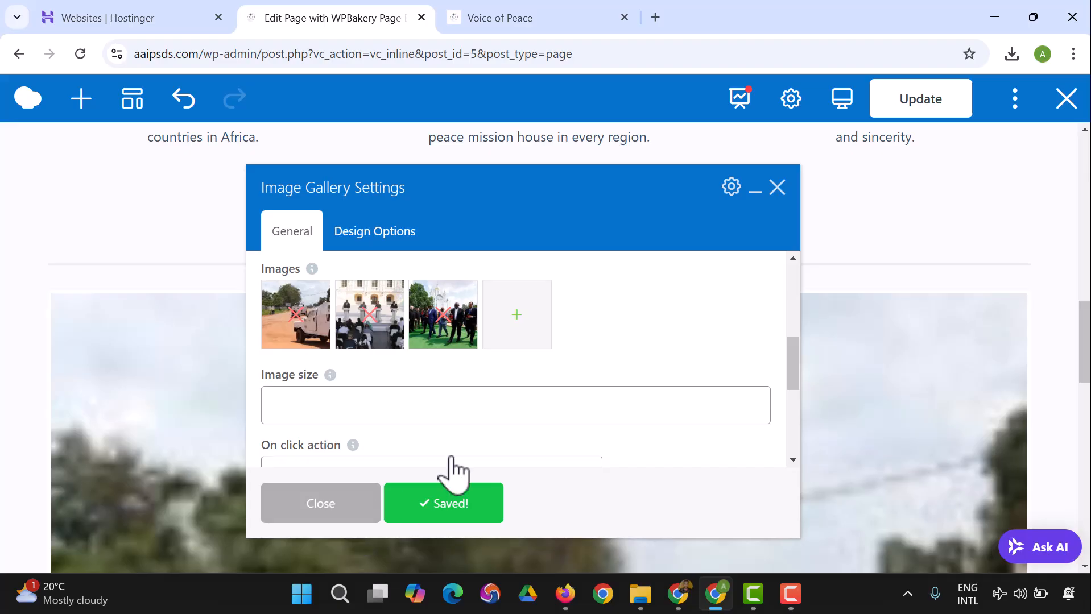
Step: Set the gallery's image size to full, save and close the settings, and update the page
scroll(784, 471, "down", 2)
scroll(457, 426, "up", 2)
scroll(419, 433, "down", 2)
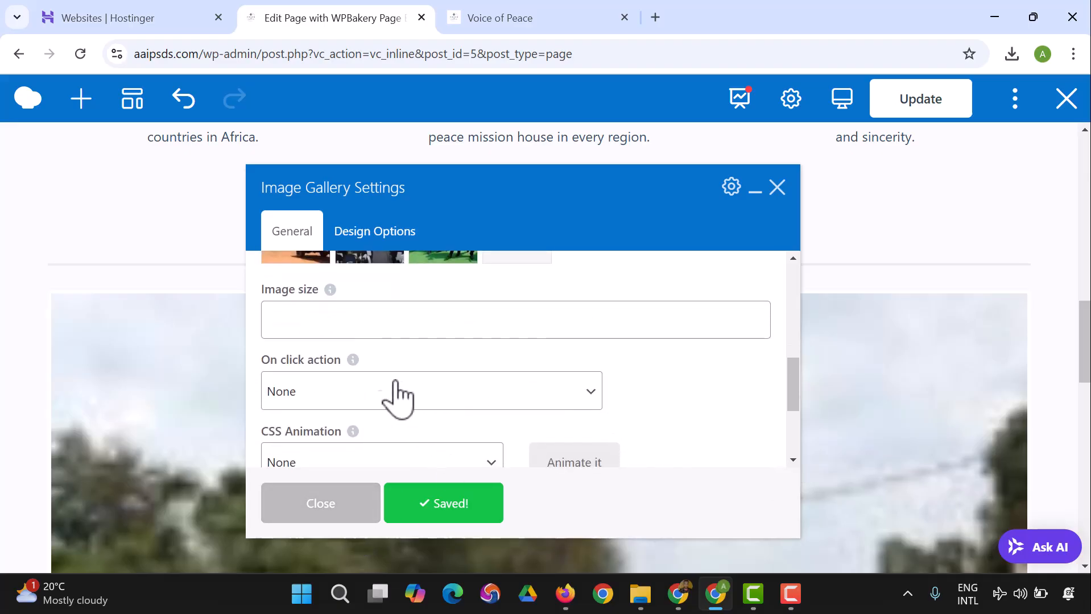
left_click(387, 327)
mouse_move(336, 291)
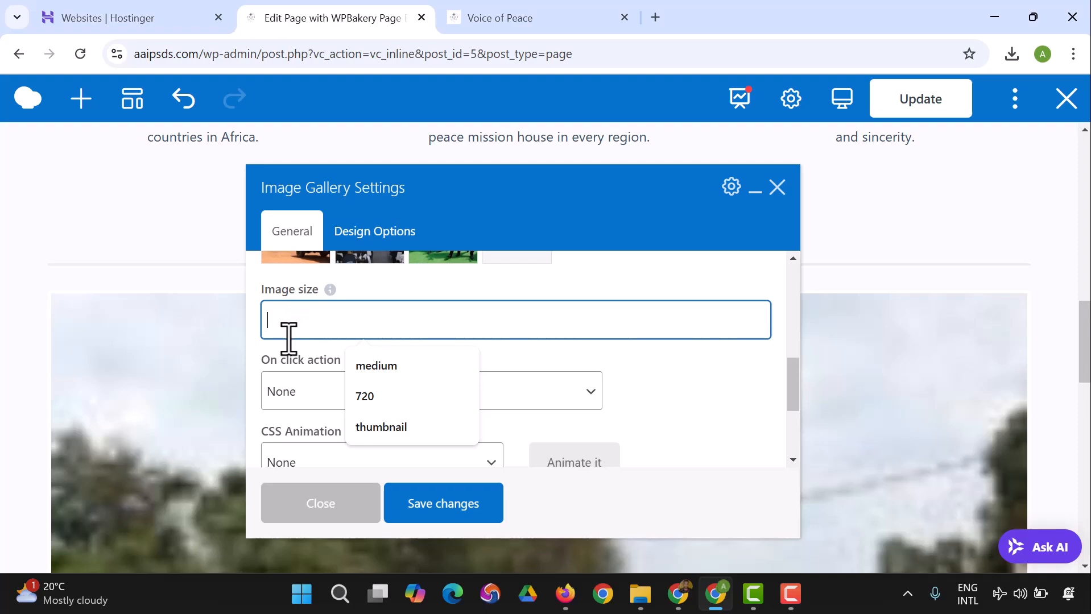
type("full")
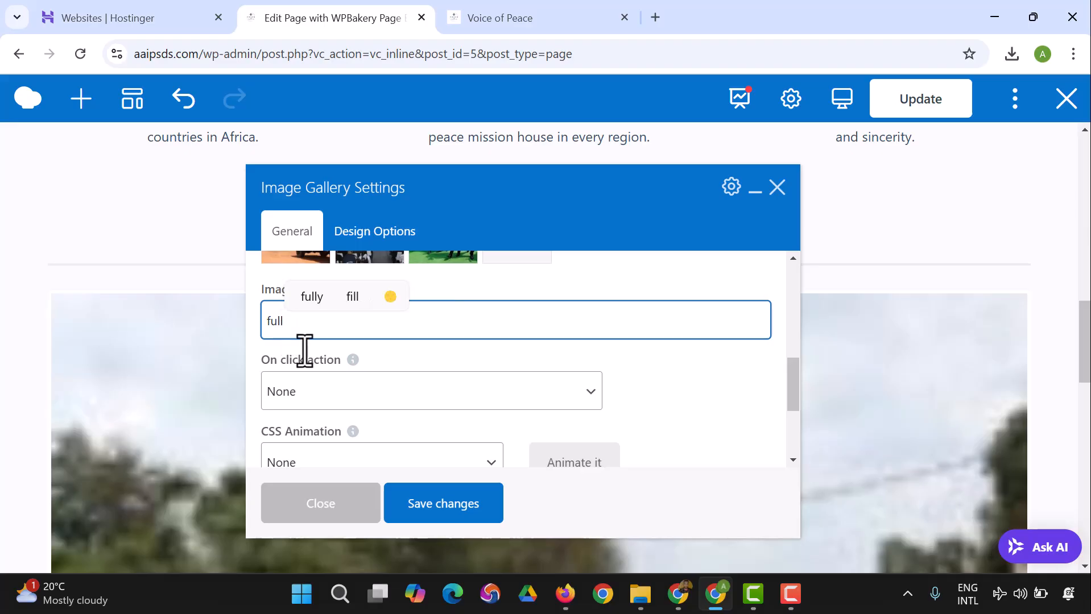
left_click(450, 509)
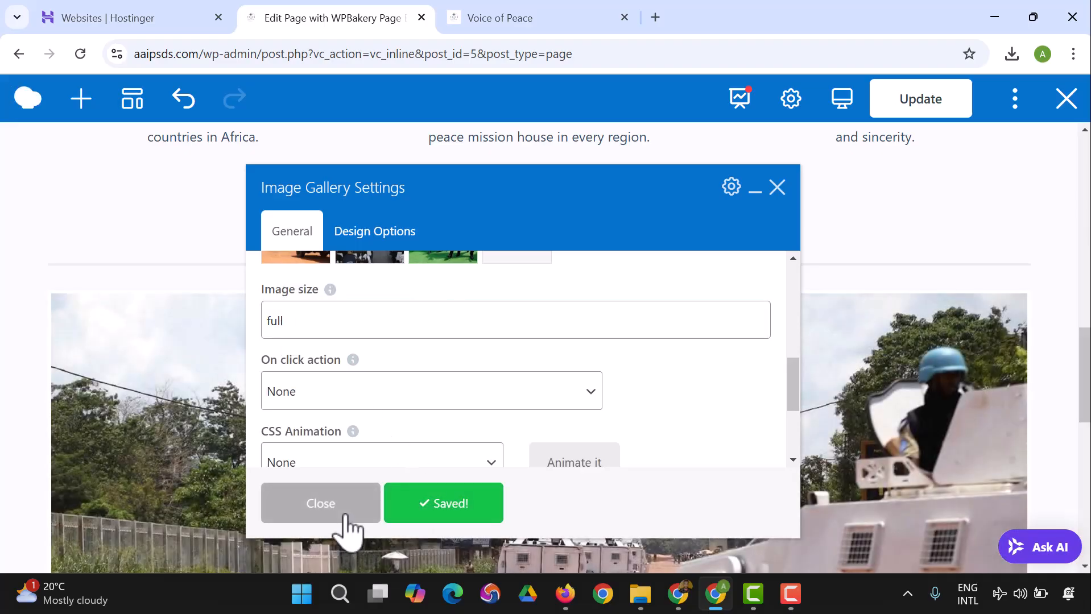
left_click(341, 515)
left_click(933, 105)
Step: Switch to the live Voice of Peace home page and check the gallery below Mission, Vision and Core Values, advancing one slide
scroll(831, 370, "down", 5)
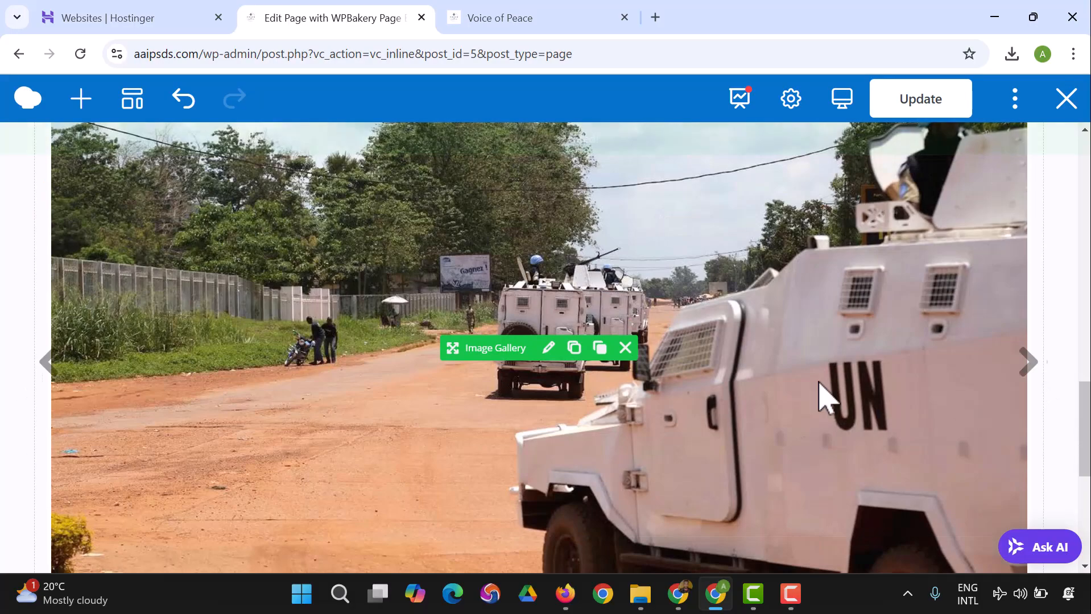
left_click(532, 26)
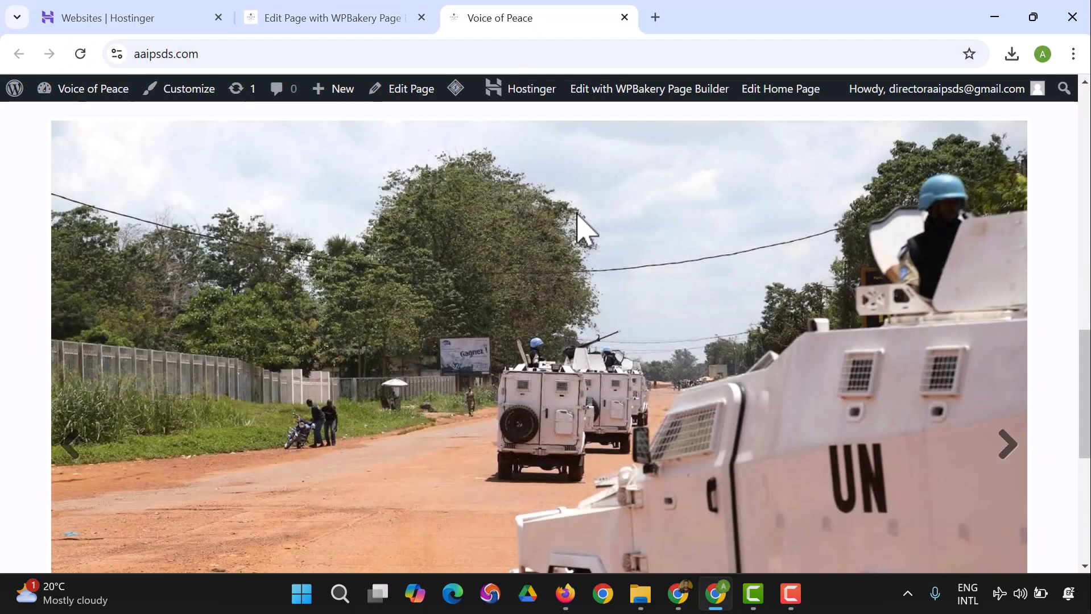
scroll(589, 239, "up", 12)
scroll(601, 224, "up", 3)
scroll(606, 228, "down", 15)
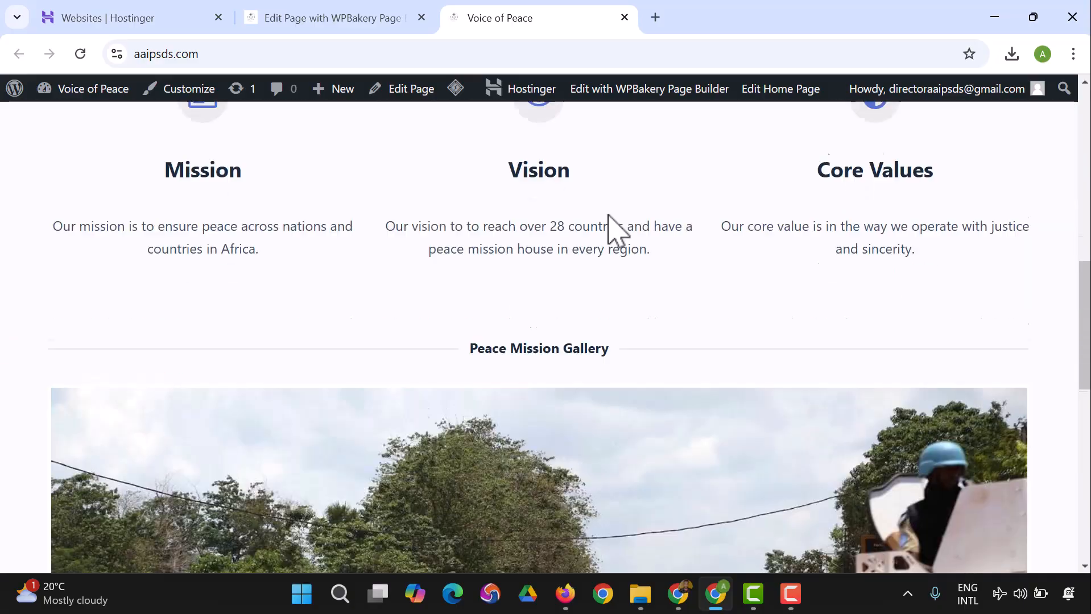
scroll(626, 245, "up", 4)
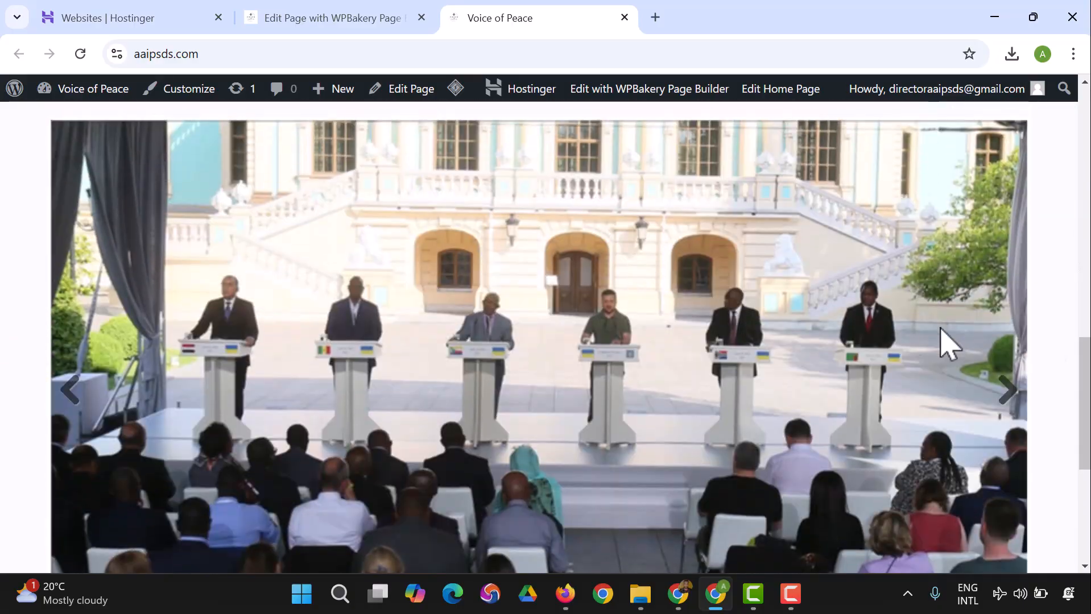
left_click(1006, 396)
scroll(577, 273, "up", 10)
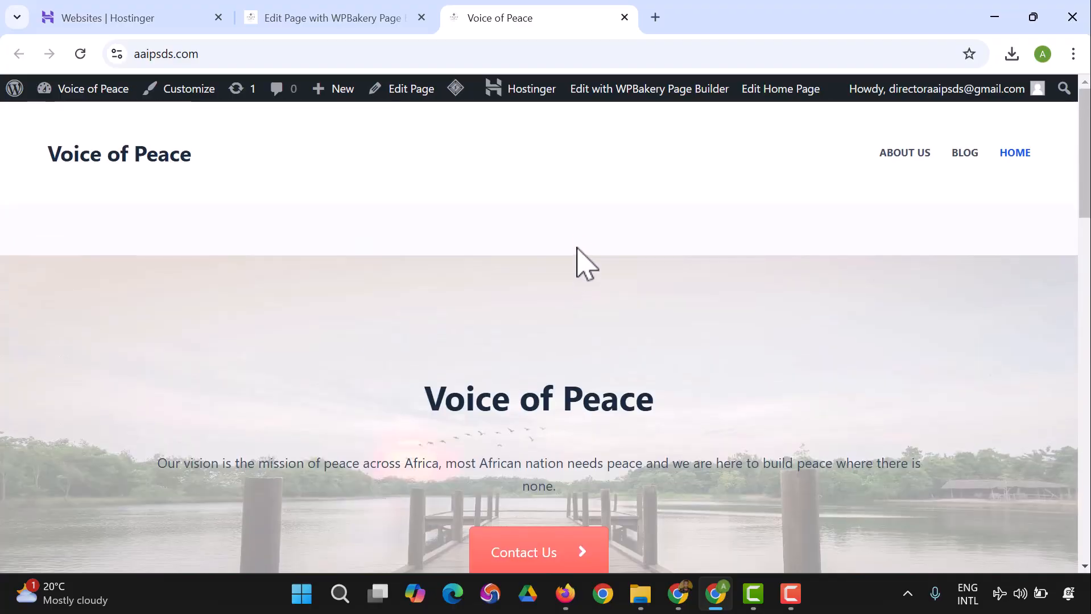
scroll(578, 245, "down", 10)
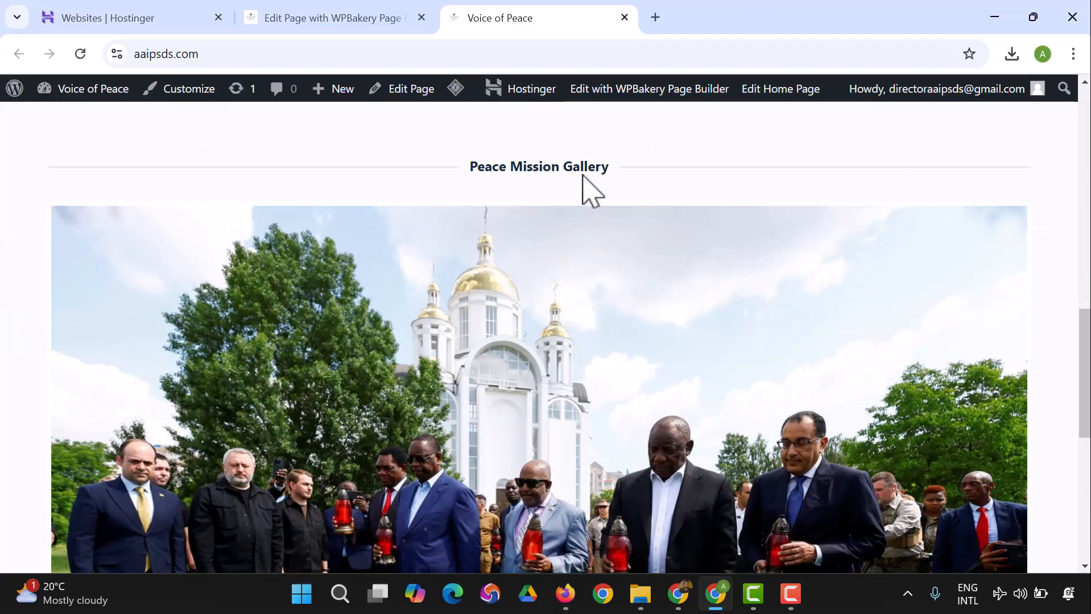
Step: Advance the live gallery by two more slides and inspect the page from the Mission section down to the footer
scroll(590, 232, "down", 4)
scroll(1046, 240, "down", 2)
scroll(1047, 251, "up", 1)
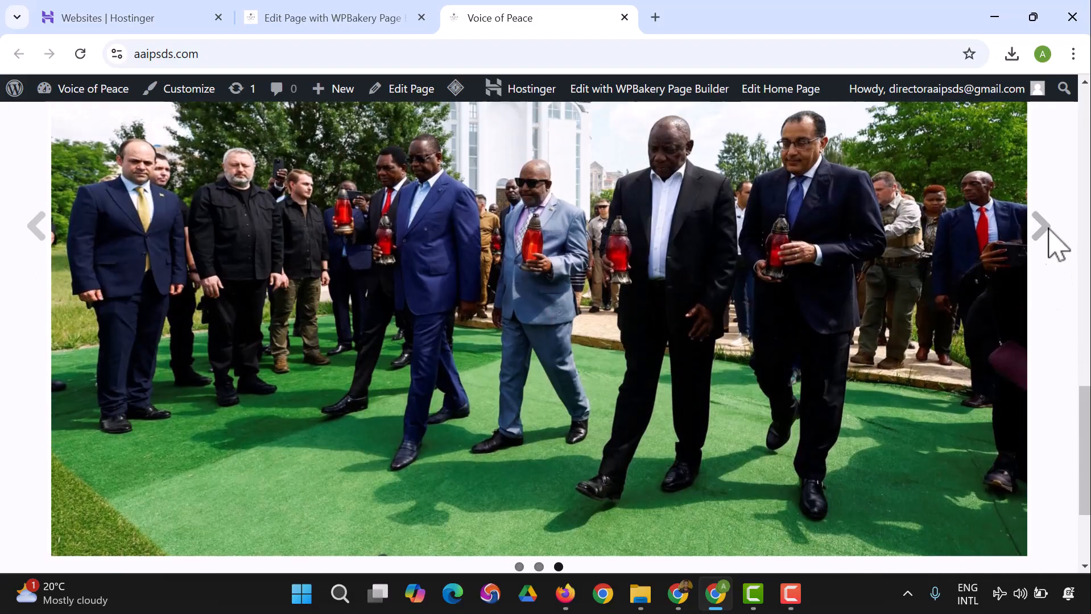
left_click(1042, 231)
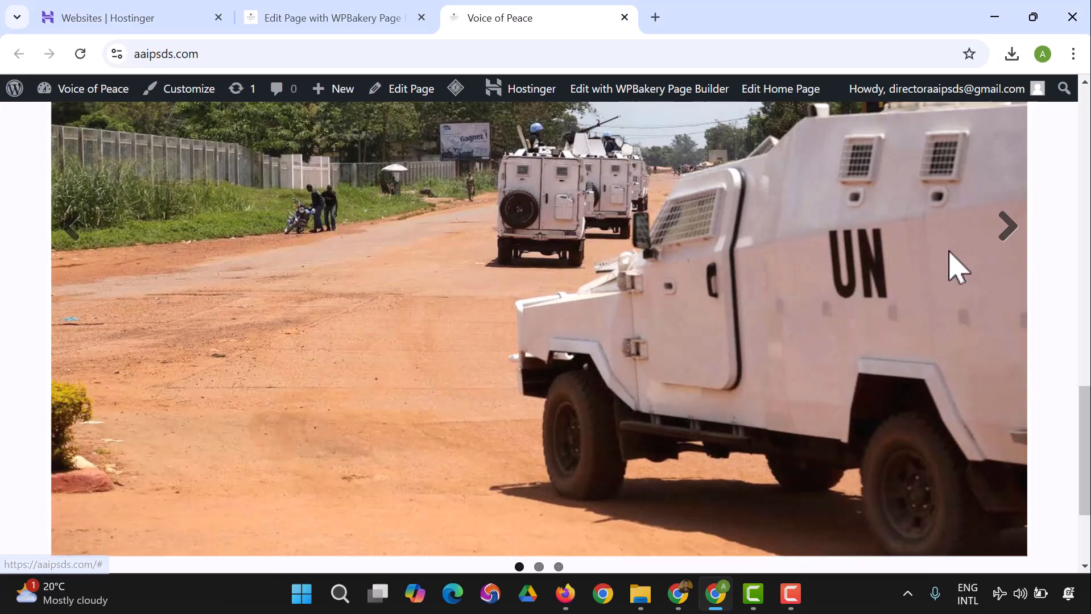
left_click(1004, 232)
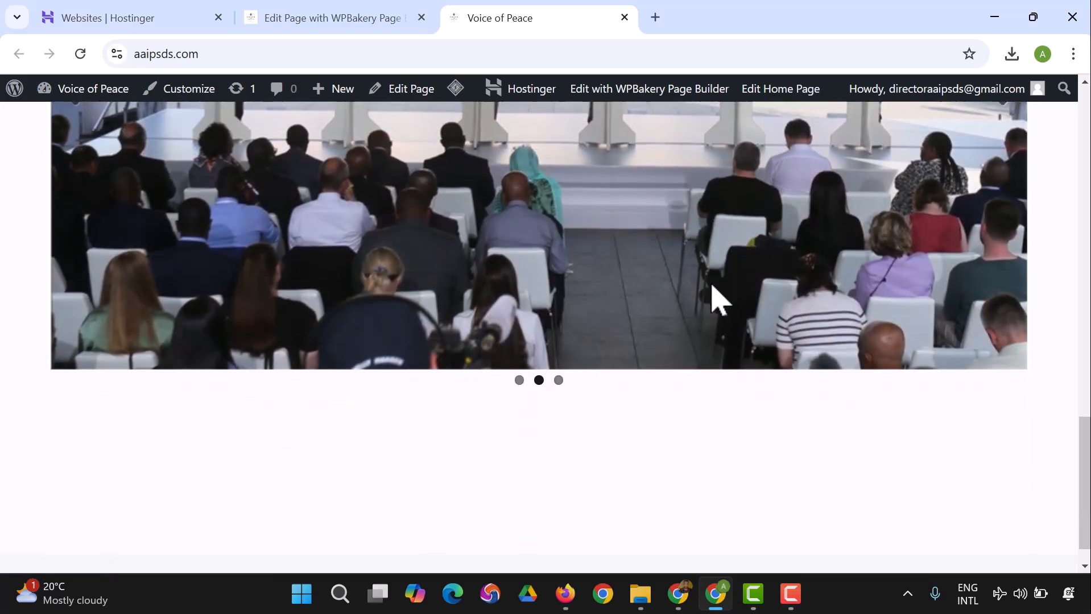
scroll(718, 298, "down", 3)
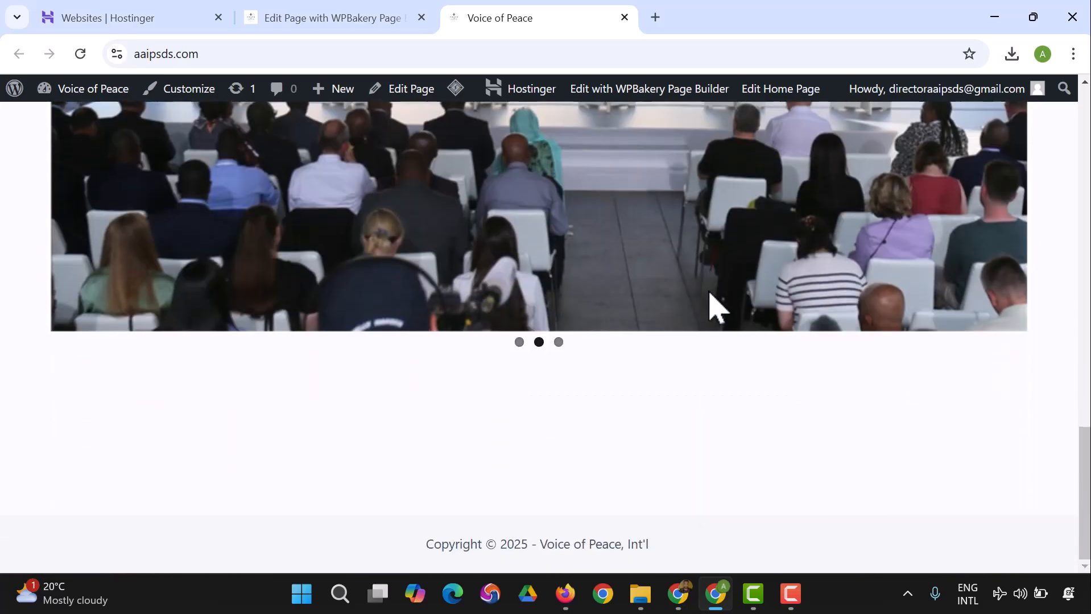
scroll(718, 306, "up", 8)
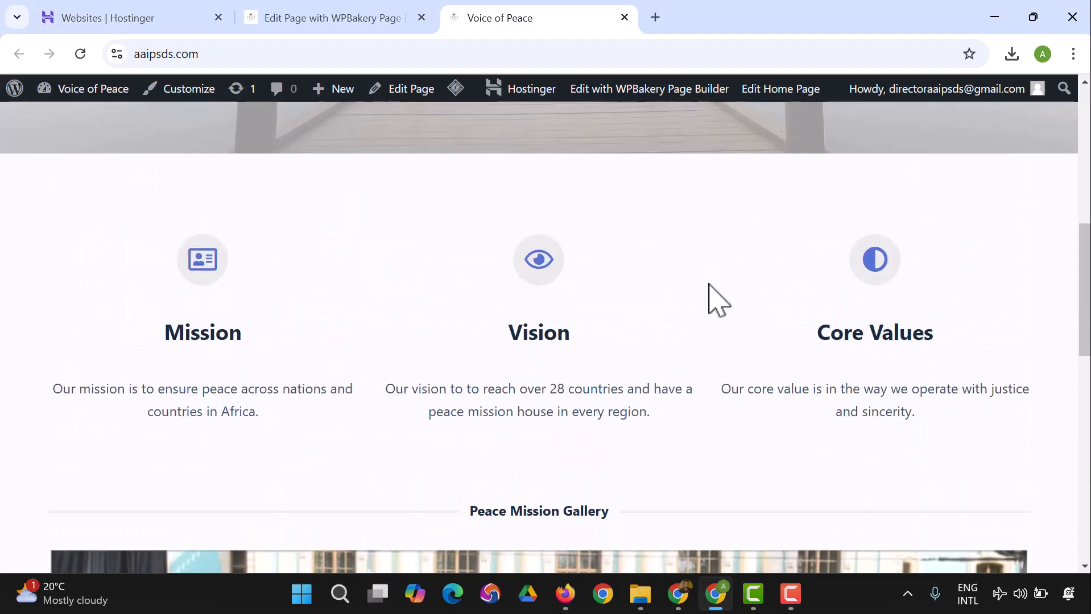
scroll(709, 285, "down", 9)
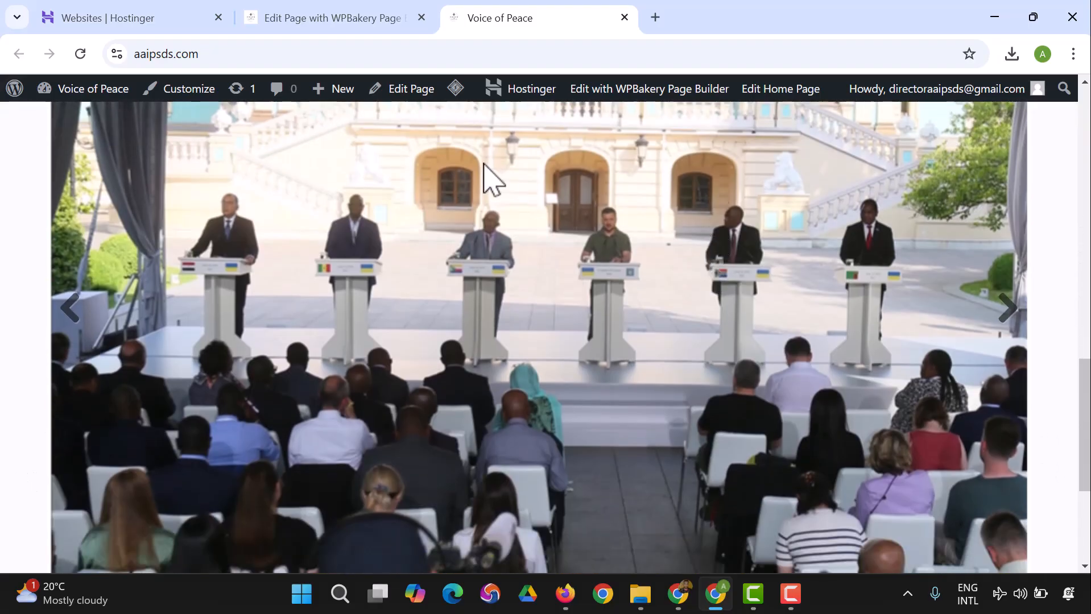
Step: Back in the page editor, add a row below the image gallery and place an inner row inside it
left_click(352, 23)
scroll(506, 267, "down", 4)
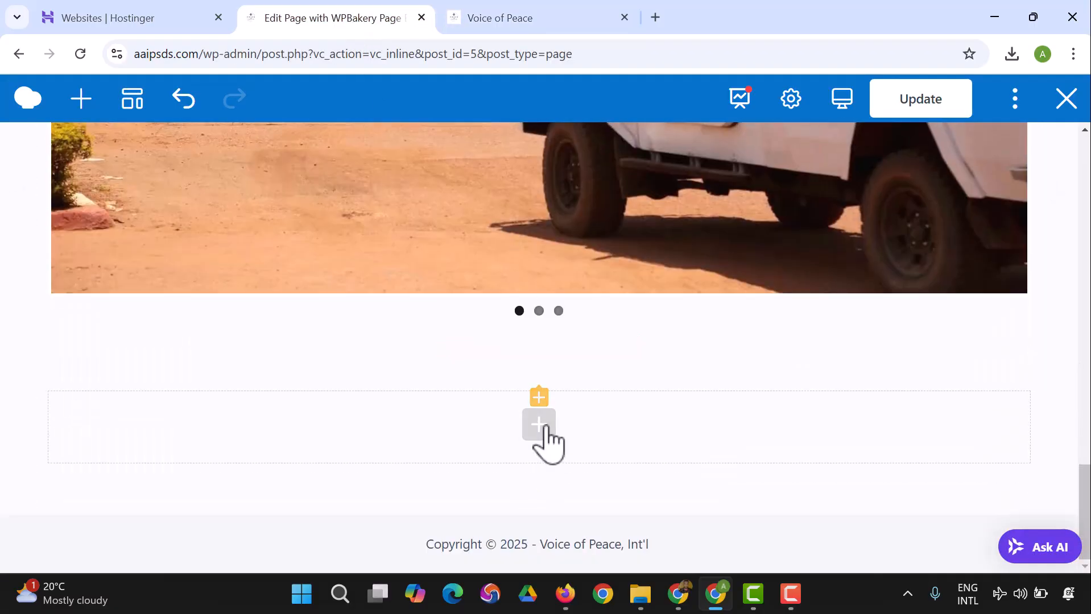
left_click(546, 427)
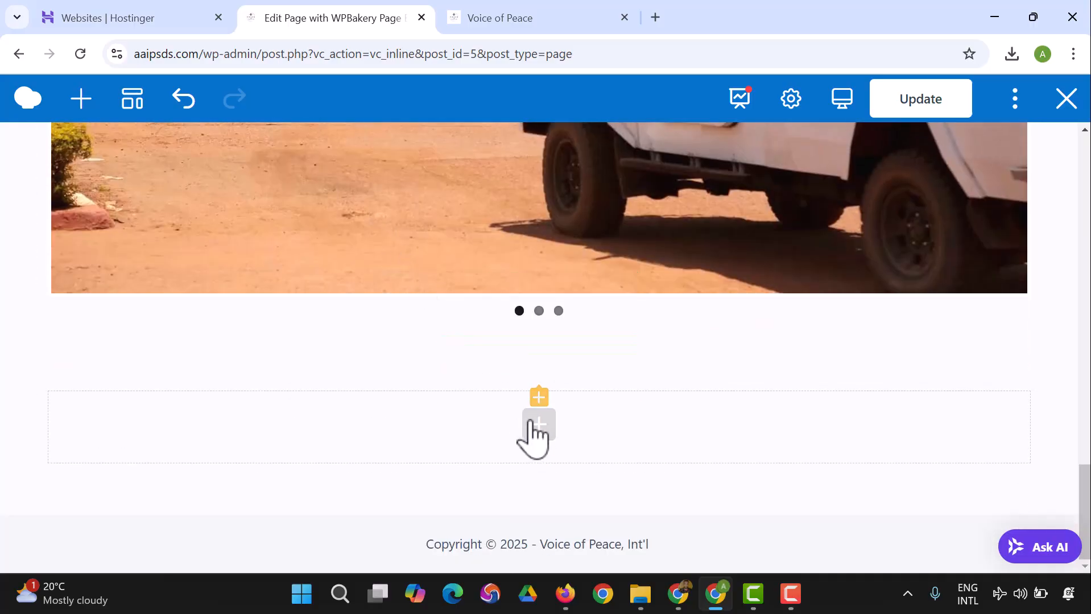
left_click(531, 425)
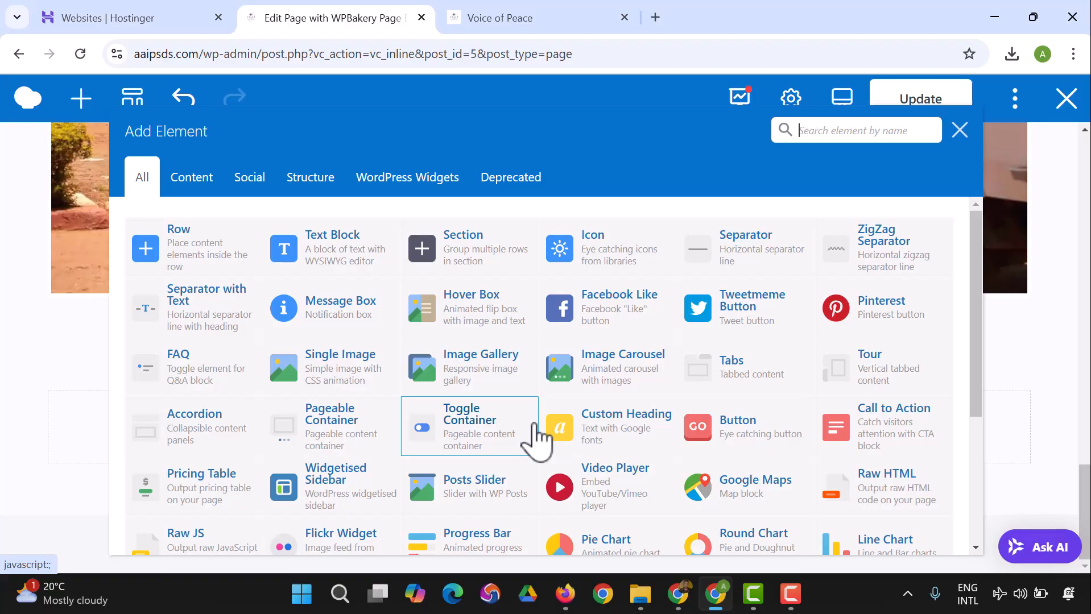
left_click(190, 263)
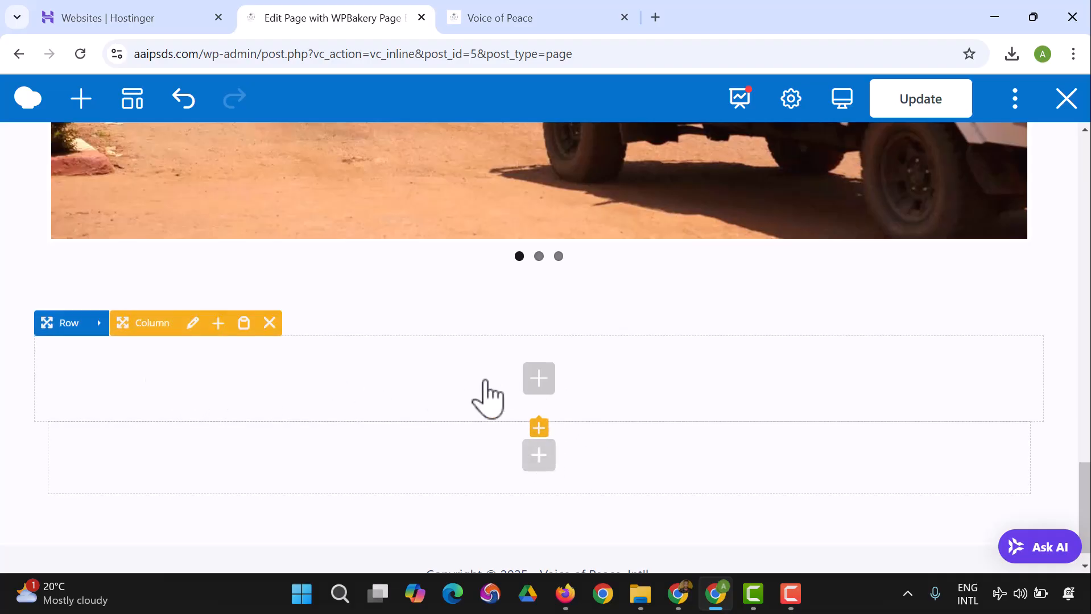
left_click(544, 381)
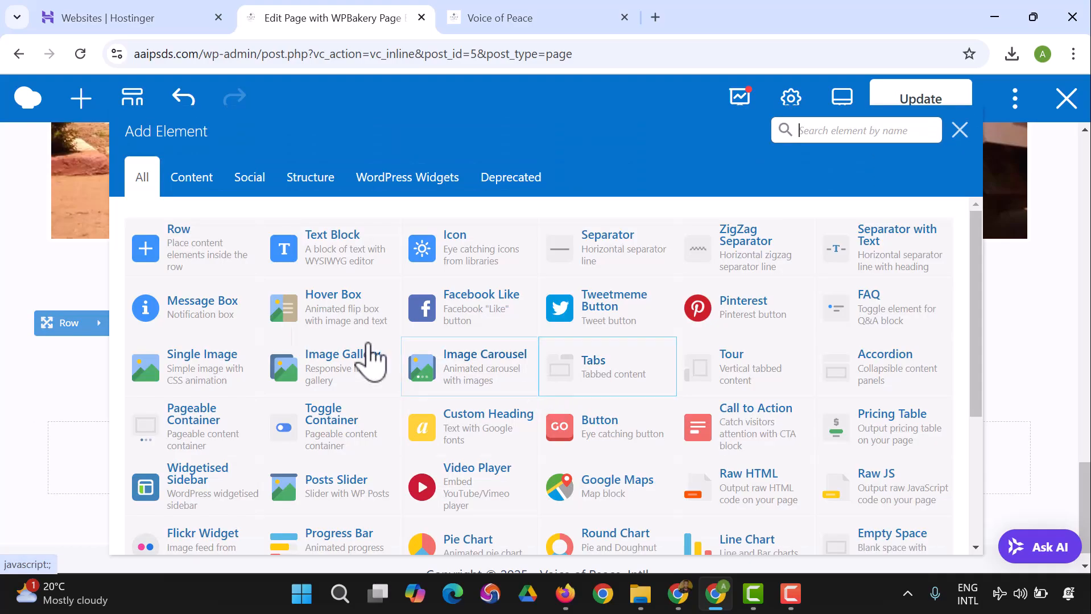
left_click(219, 268)
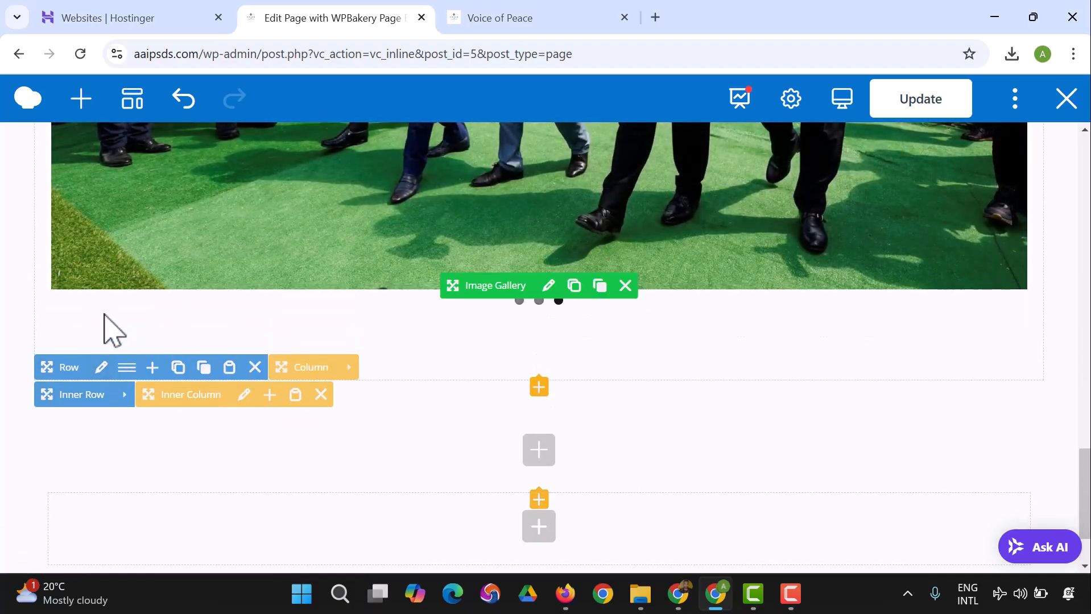
Step: Set the new outer row's top margin to 60px in its design options, then save and close the settings
left_click(102, 369)
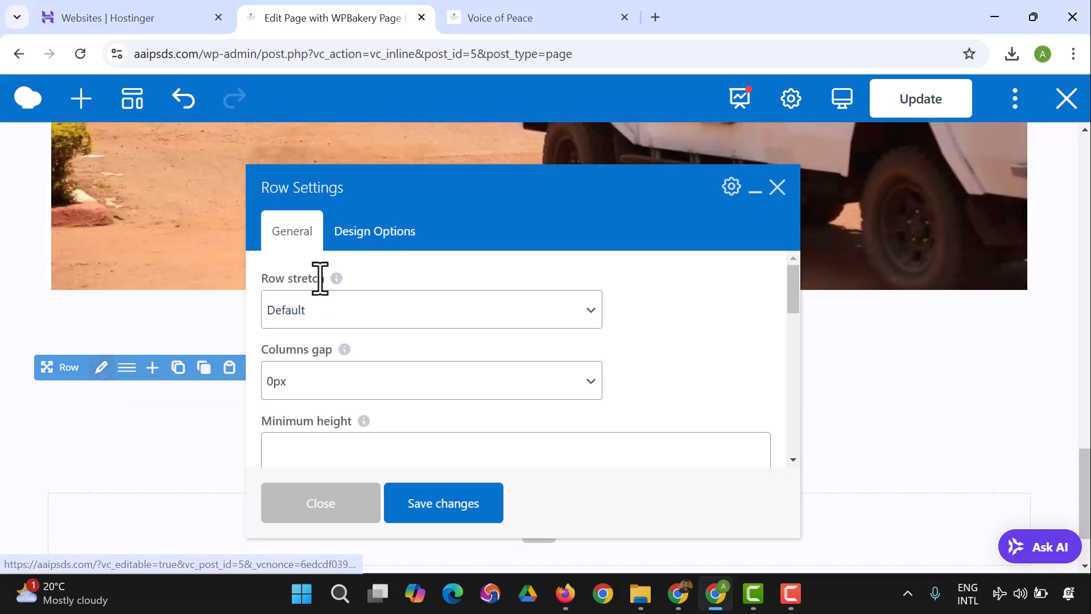
left_click(395, 312)
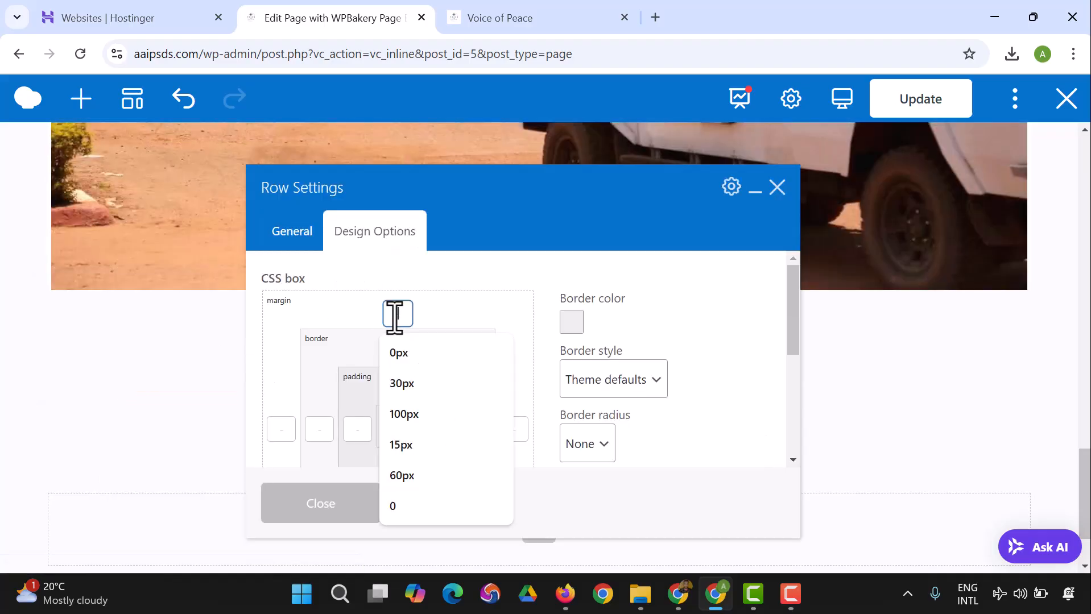
left_click(408, 477)
left_click(435, 519)
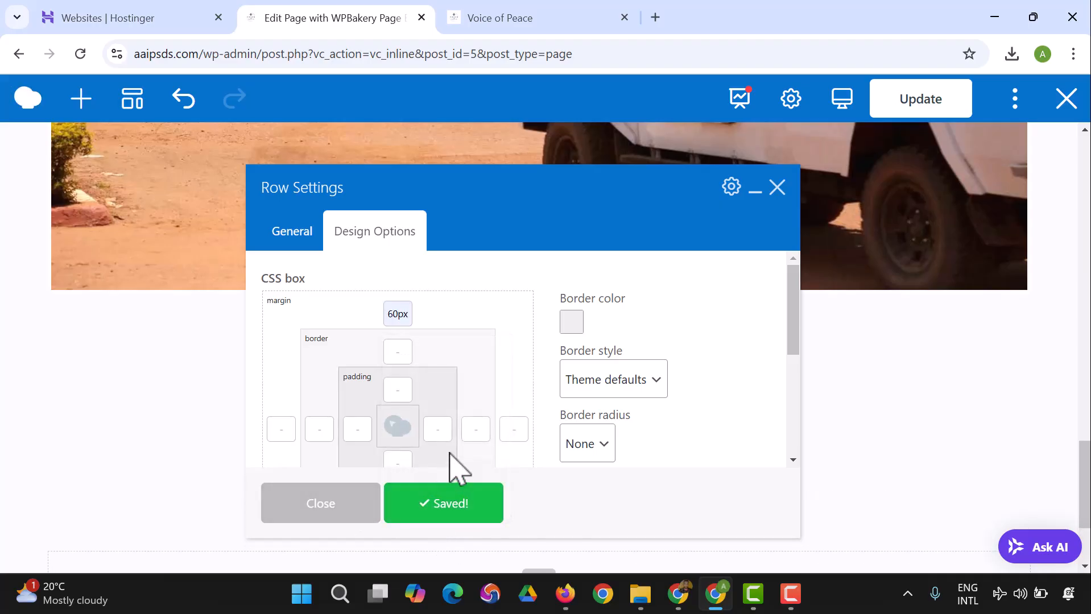
left_click(359, 515)
Step: Search the elements for "faq" and add an FAQ element to the inner column below the gallery
scroll(292, 398, "down", 3)
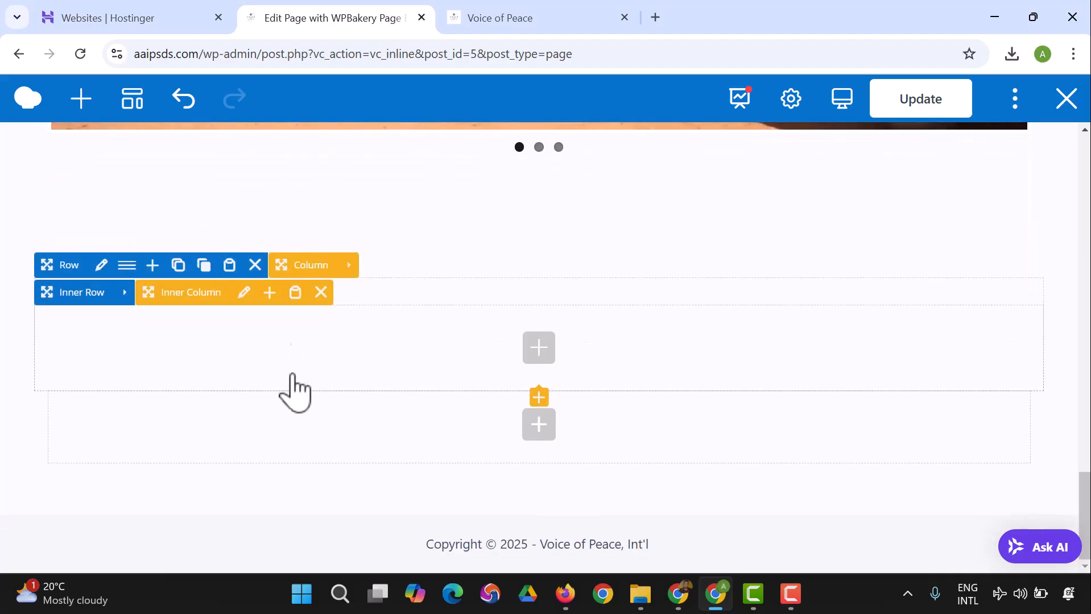
left_click(540, 353)
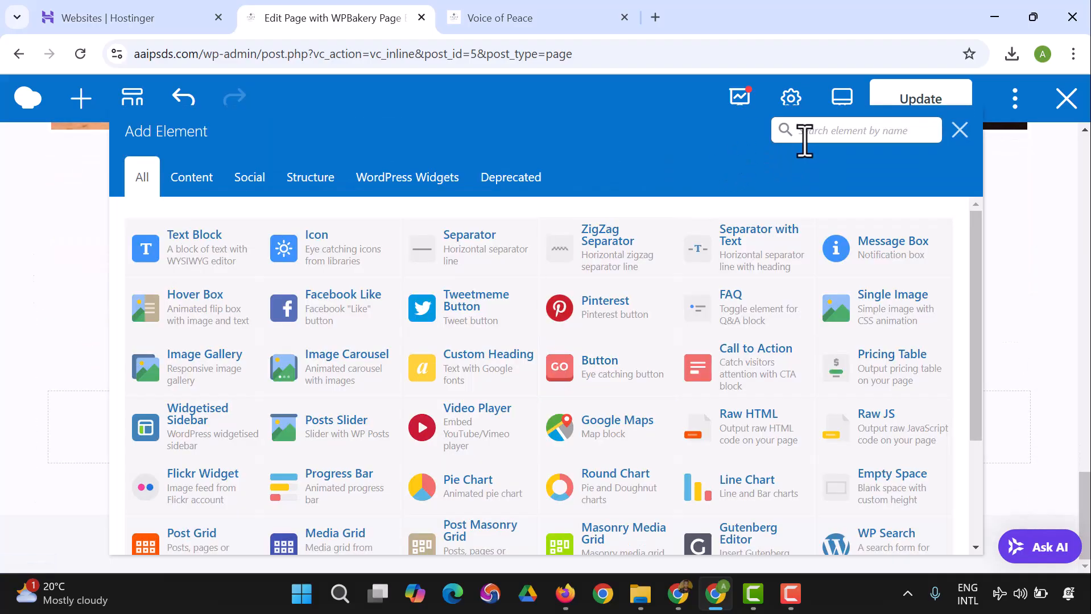
type("faq")
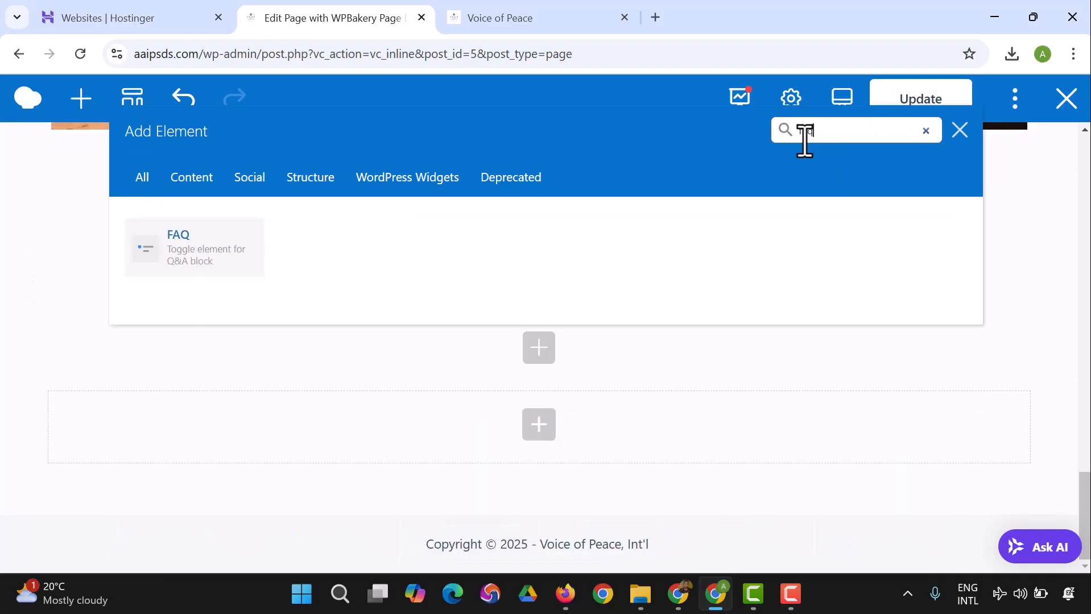
left_click(243, 257)
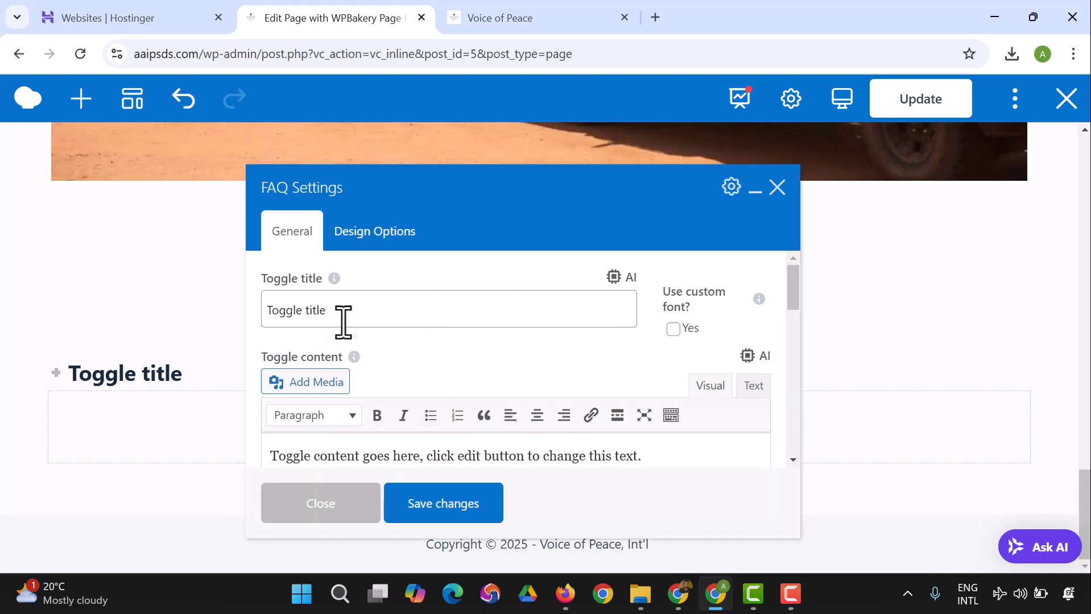
Step: Set the FAQ element's toggle title to "What is this peace initiative about?", save the change and close the settings
scroll(383, 324, "down", 2)
scroll(394, 366, "up", 2)
left_click(391, 323)
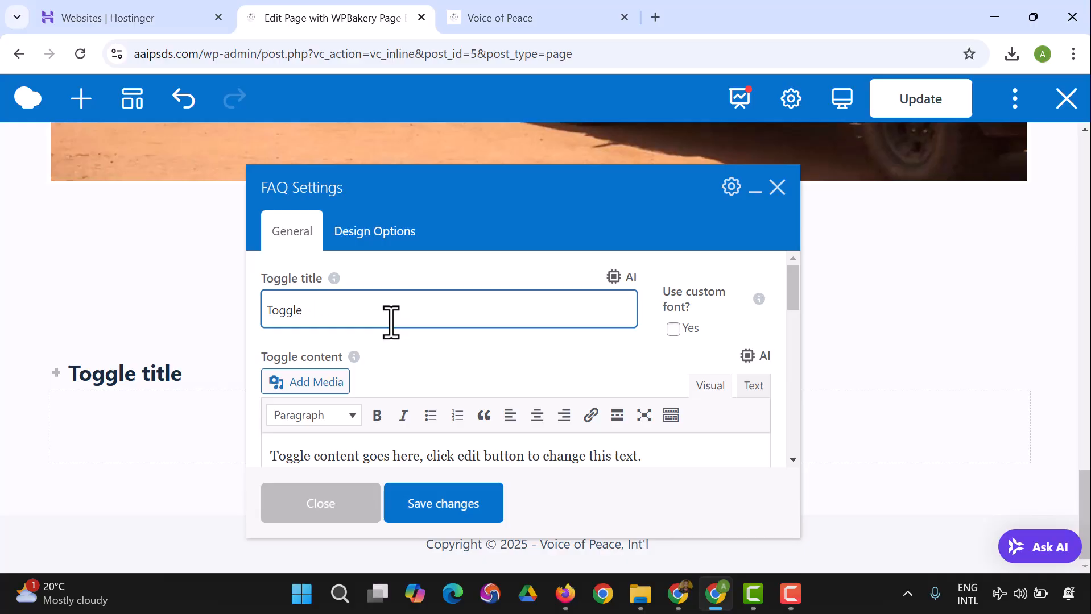
type("What is this ")
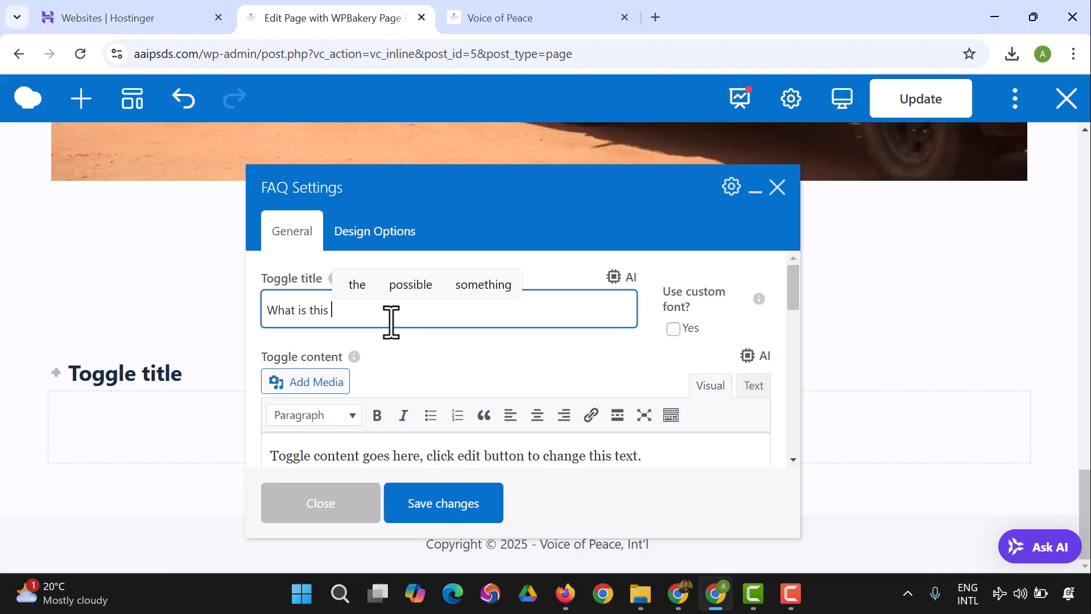
type("peace initiative about?")
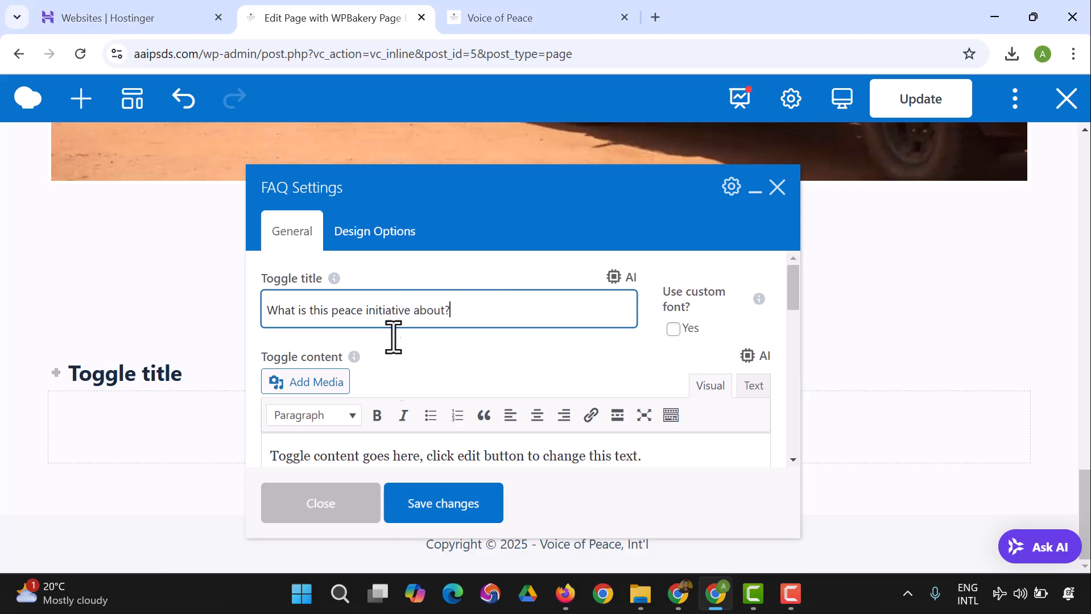
scroll(515, 392, "down", 2)
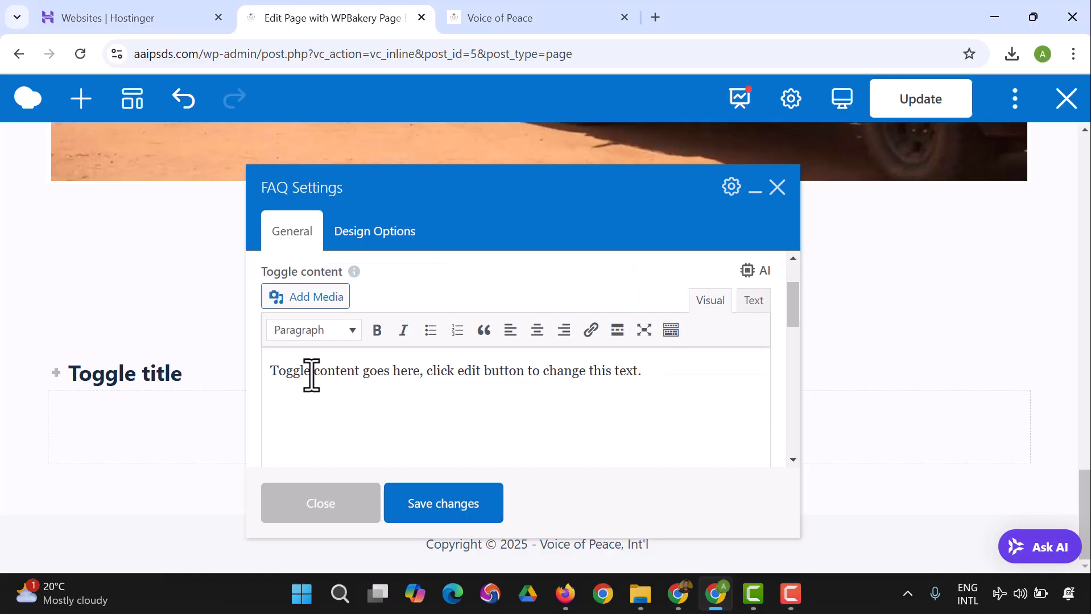
left_click(459, 507)
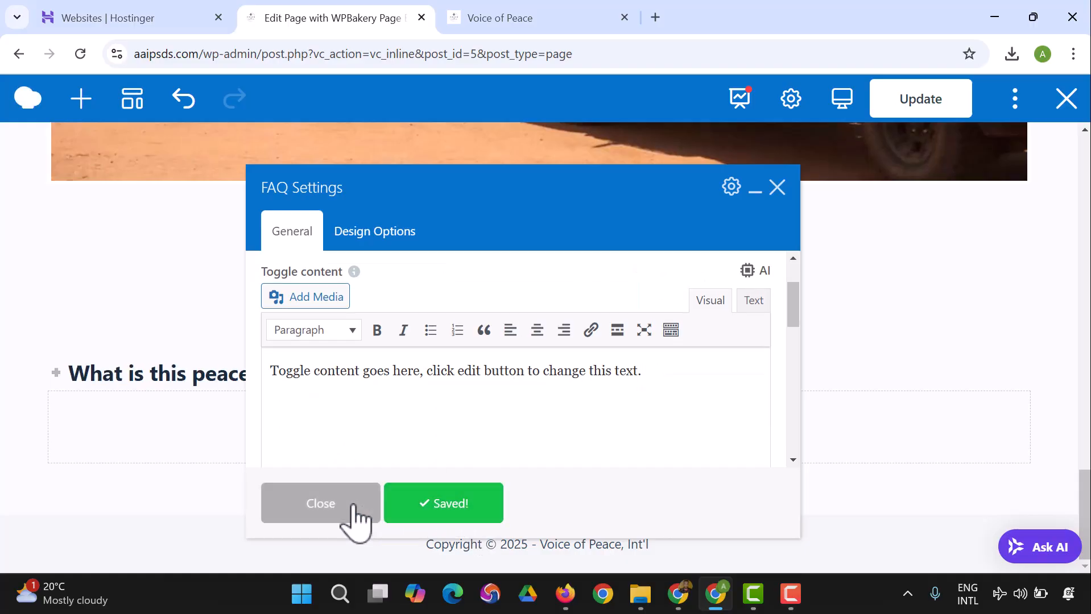
left_click(355, 510)
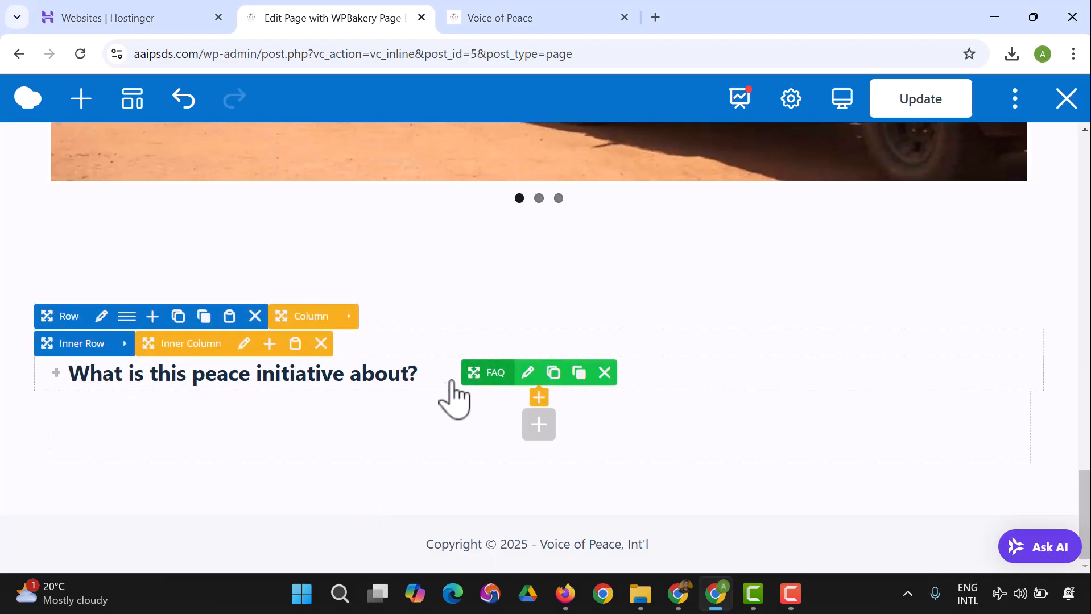
Step: Delete the FAQ element from the inner column below the gallery and open the element list for that column
left_click(605, 373)
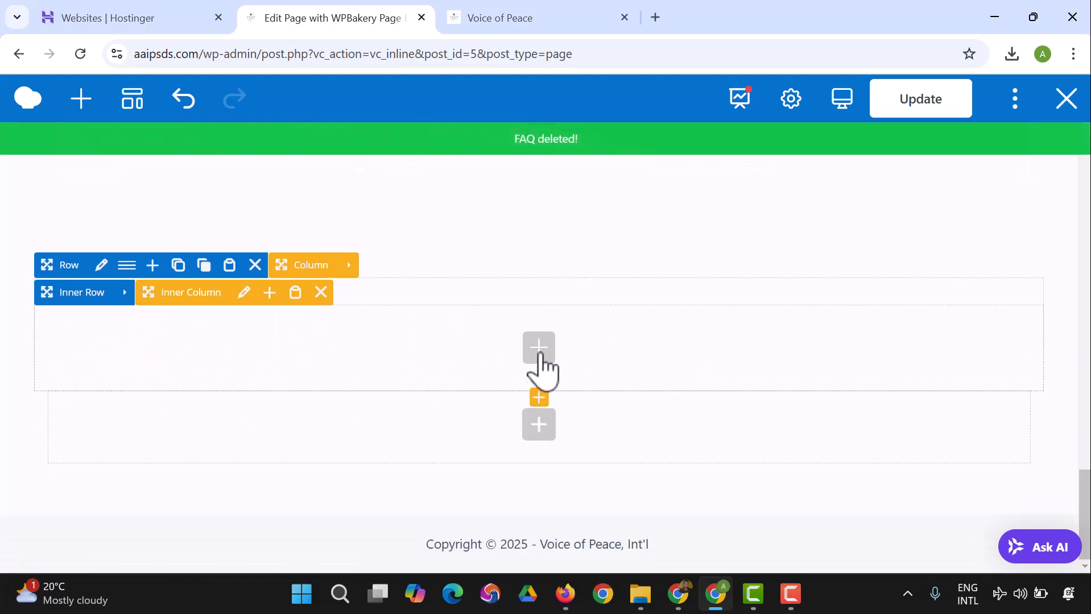
scroll(539, 368, "up", 1)
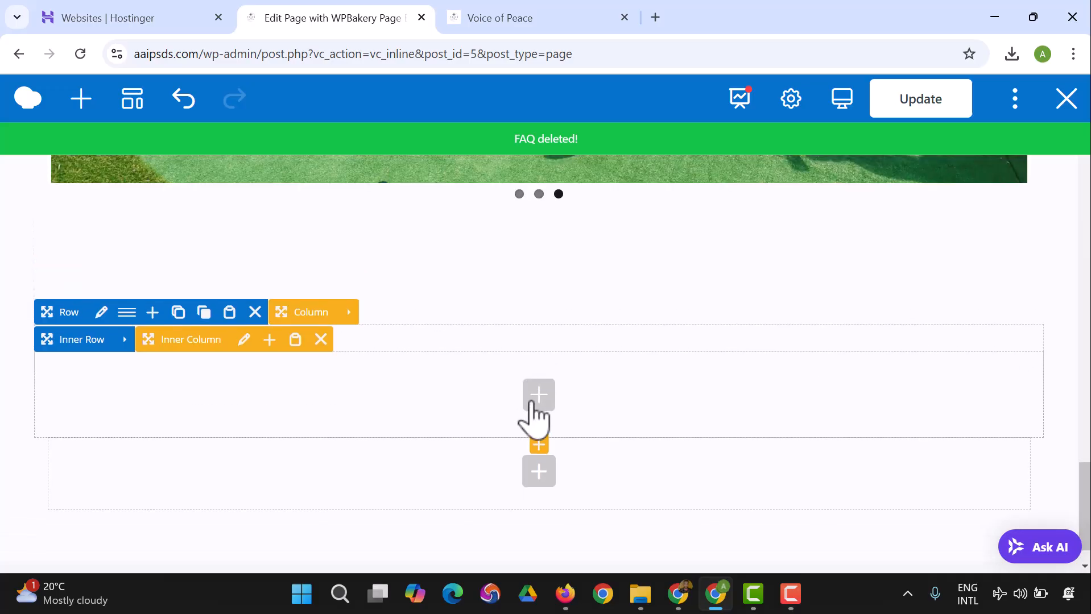
left_click(534, 401)
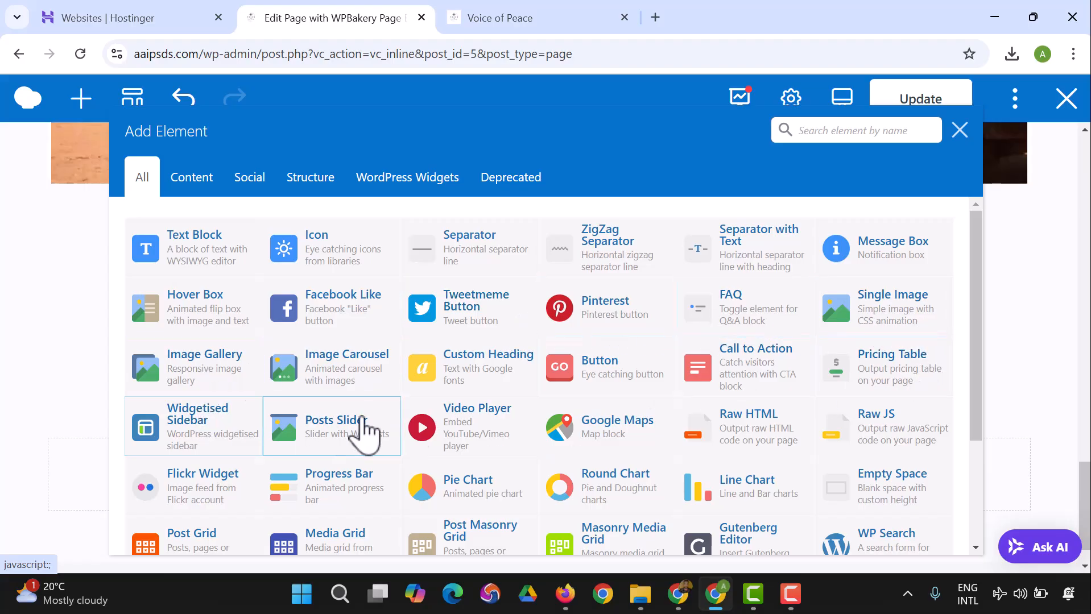
Step: Look through the available elements and search them for "tit" and "sec", then clear the search
scroll(706, 439, "down", 1)
scroll(747, 441, "down", 1)
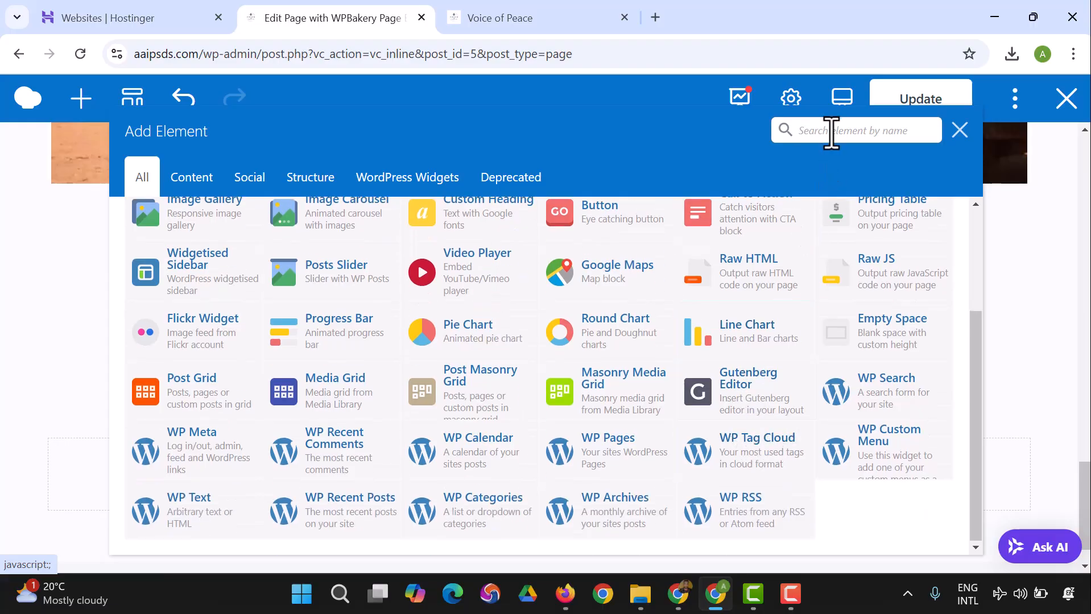
left_click(828, 136)
type("tit")
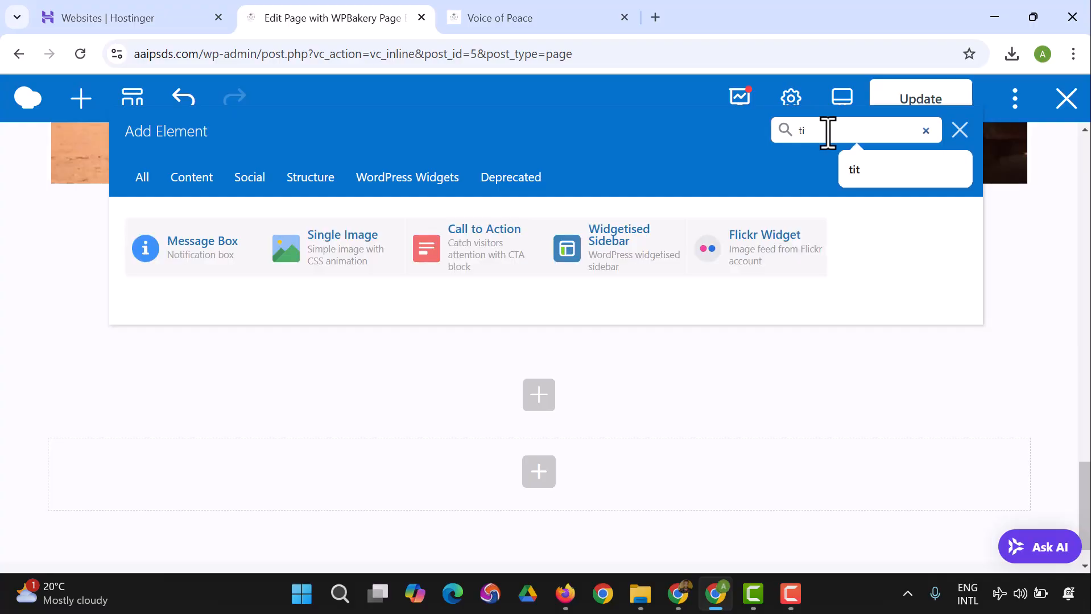
key("BackSpace")
key("BackSpace")
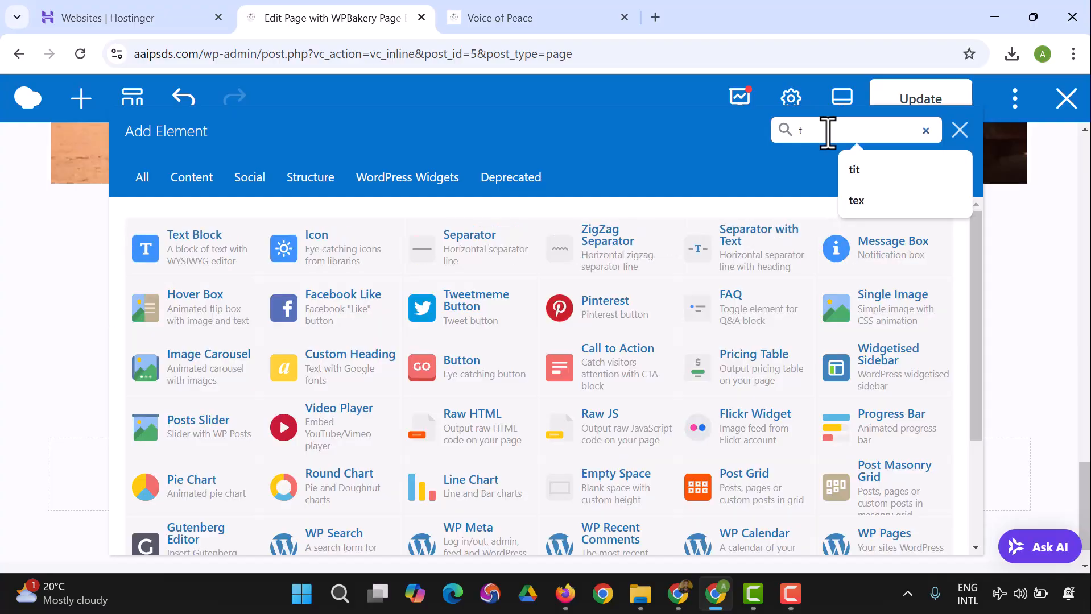
type("sec")
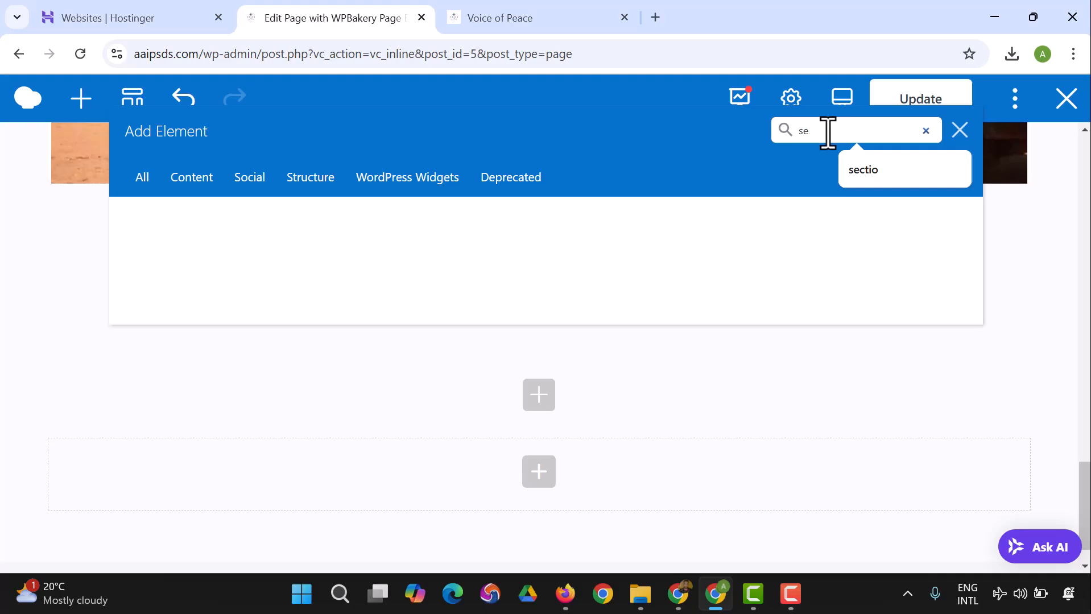
key("BackSpace")
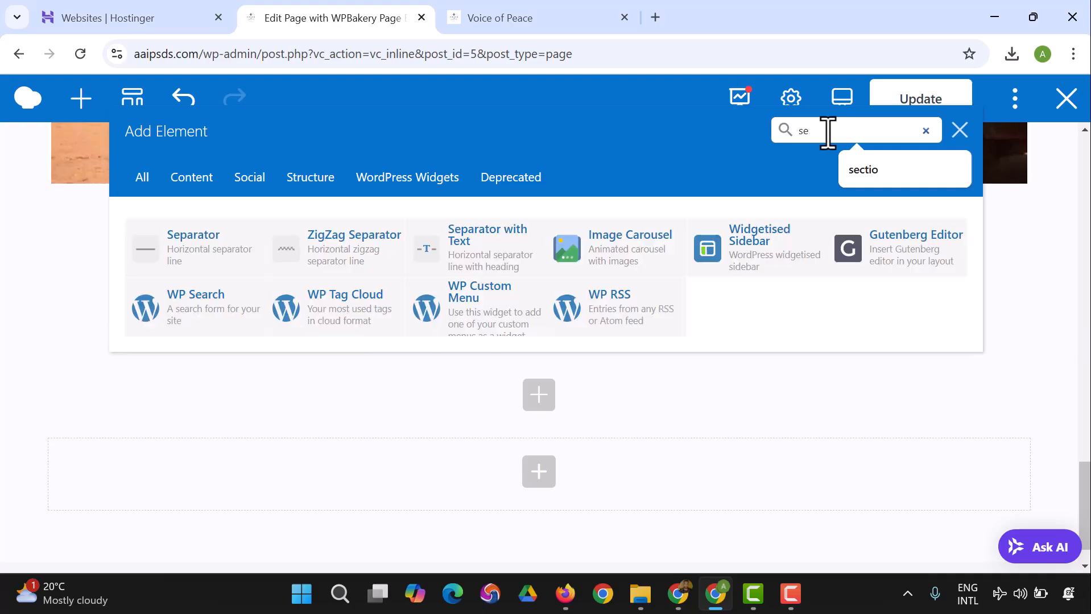
key("BackSpace")
key("BackSpace")
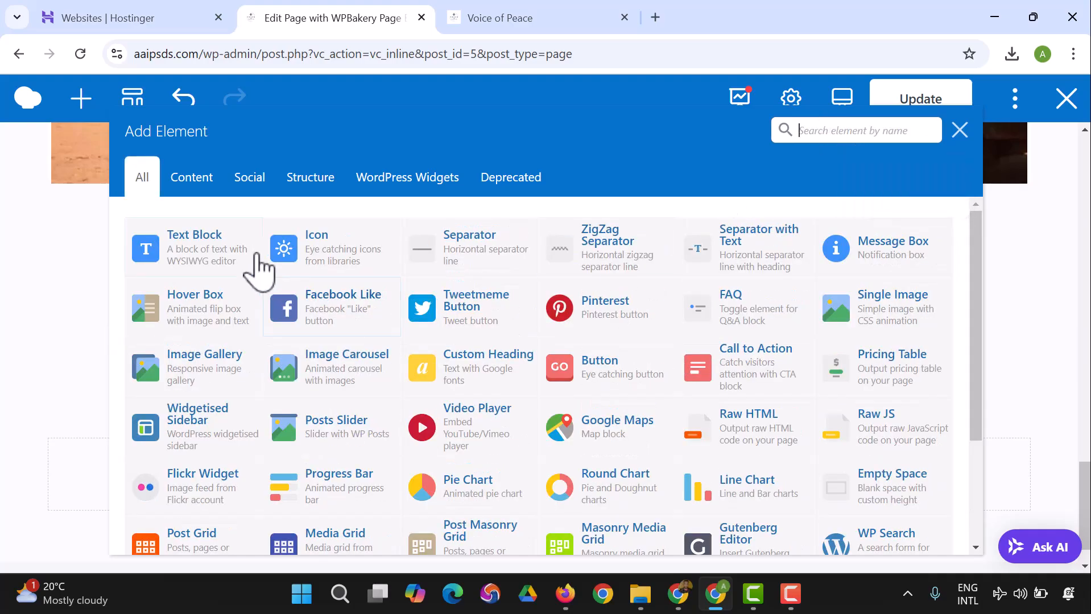
Step: Add a Text Block, format it as Heading 4, replace its placeholder text with "FAQs" and save
left_click(230, 254)
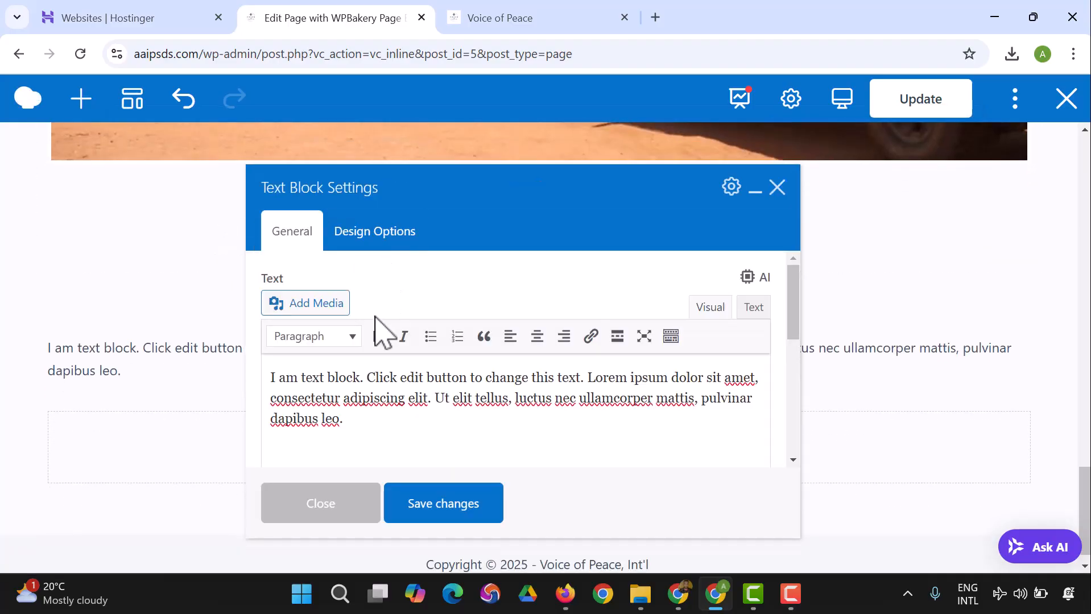
left_click(355, 340)
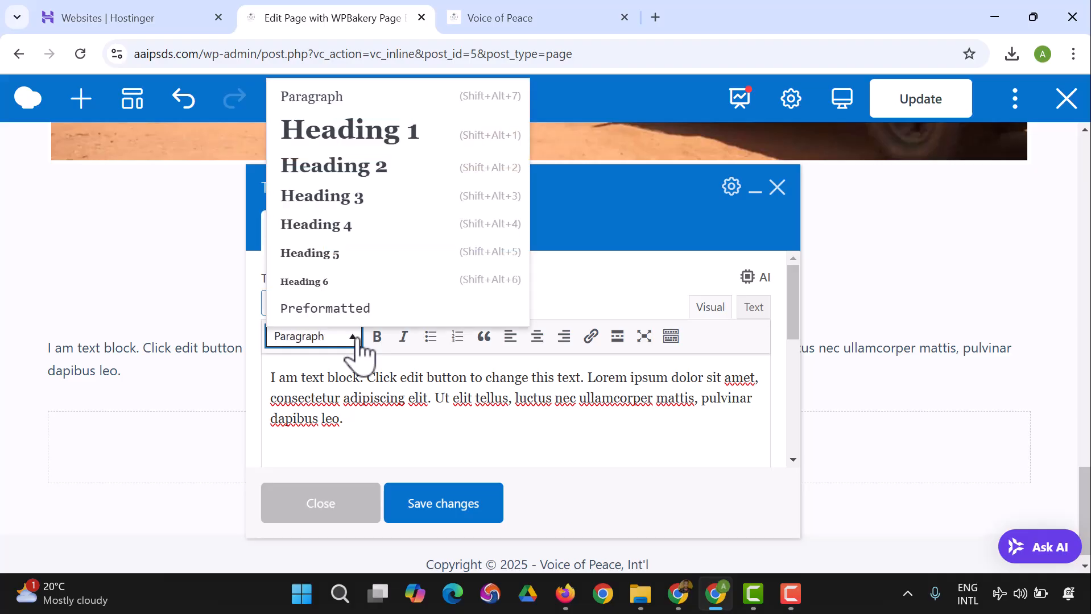
left_click(377, 228)
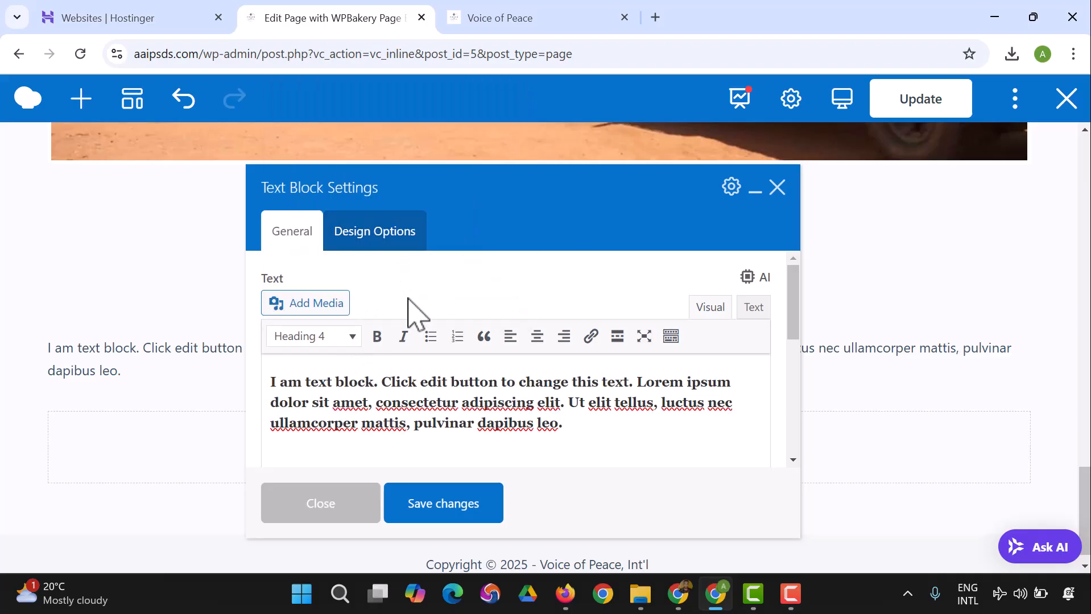
left_click_drag(580, 430, 269, 382)
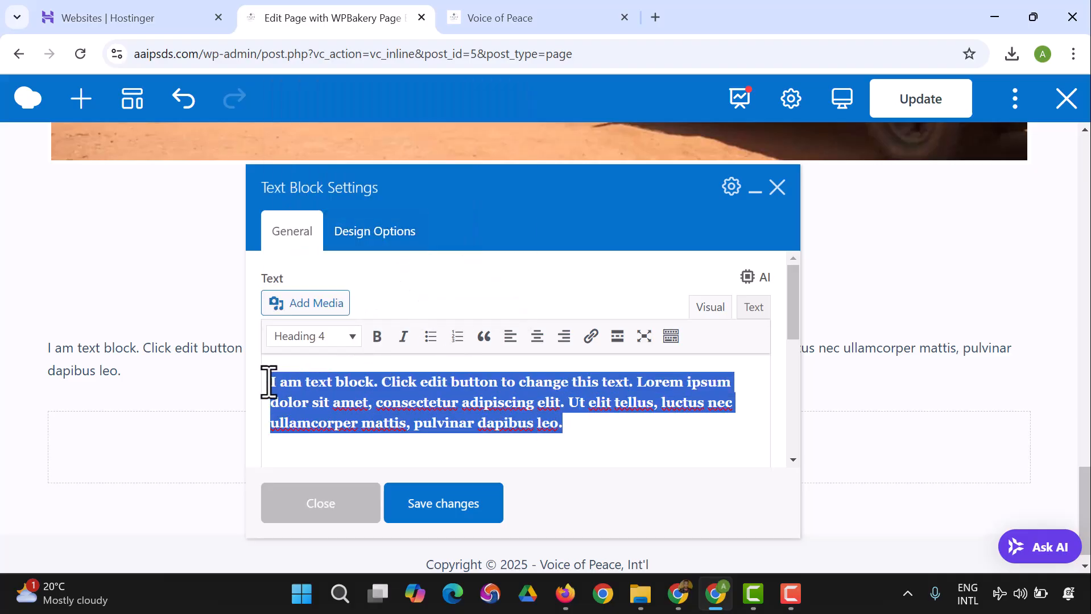
type("FAQs")
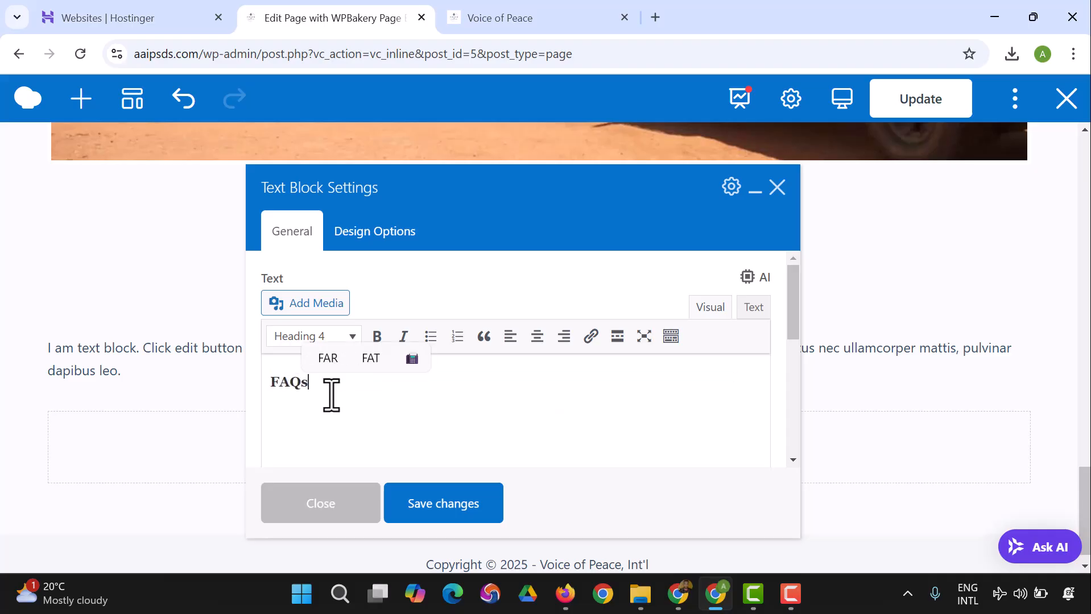
left_click(416, 496)
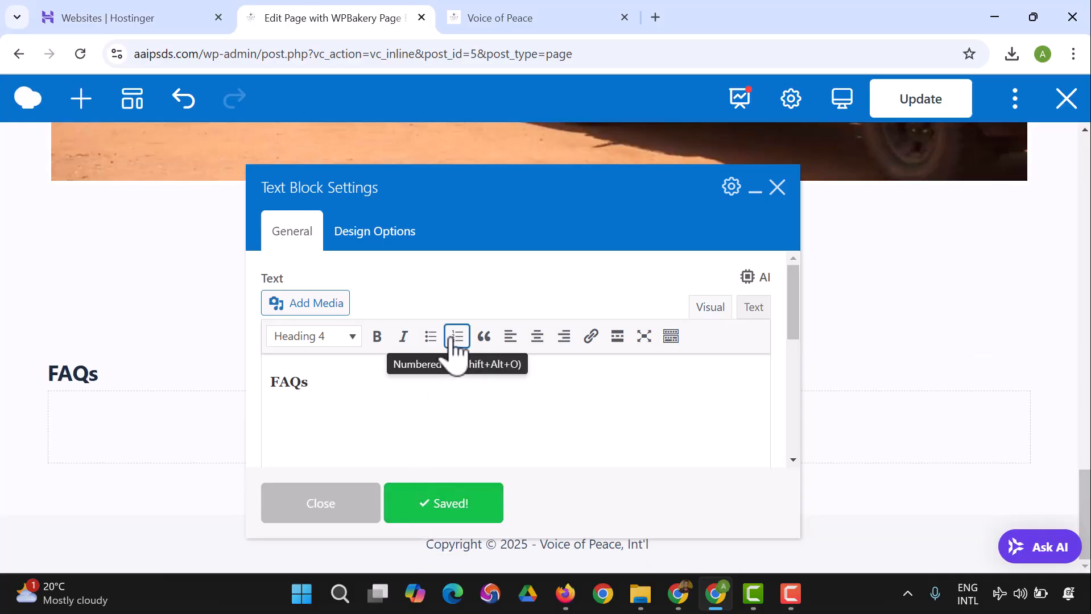
Step: Centre the "FAQs" heading, save and close its settings, and update the page
left_click(535, 341)
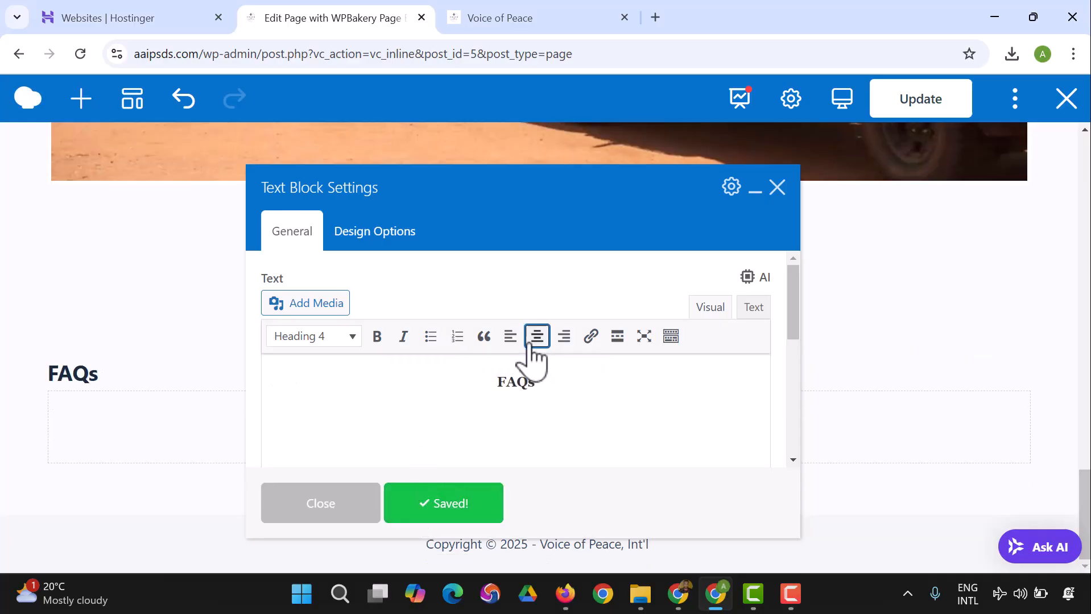
left_click(475, 506)
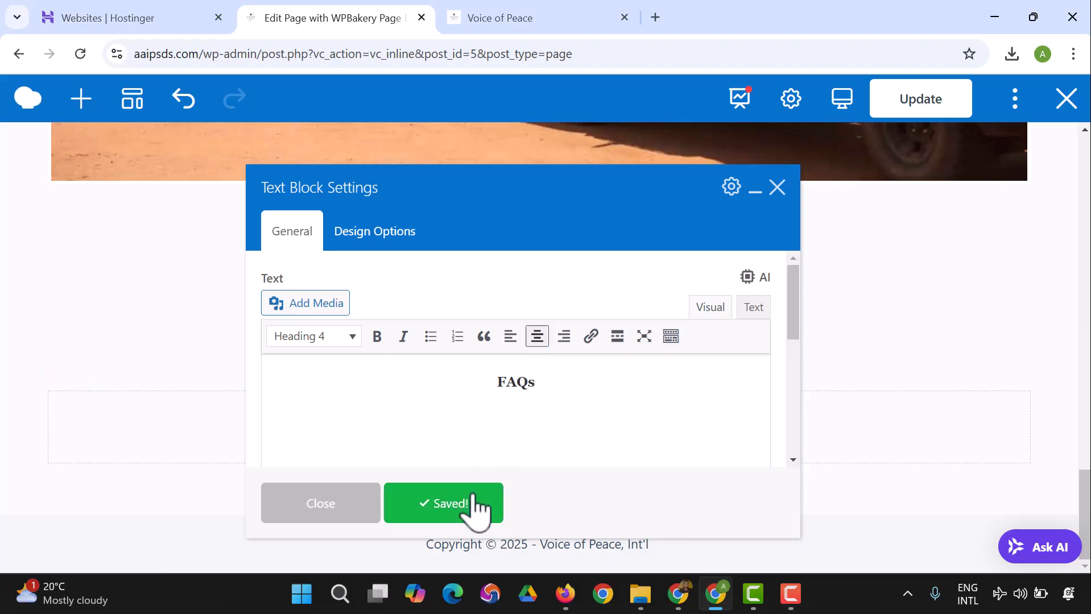
left_click(322, 515)
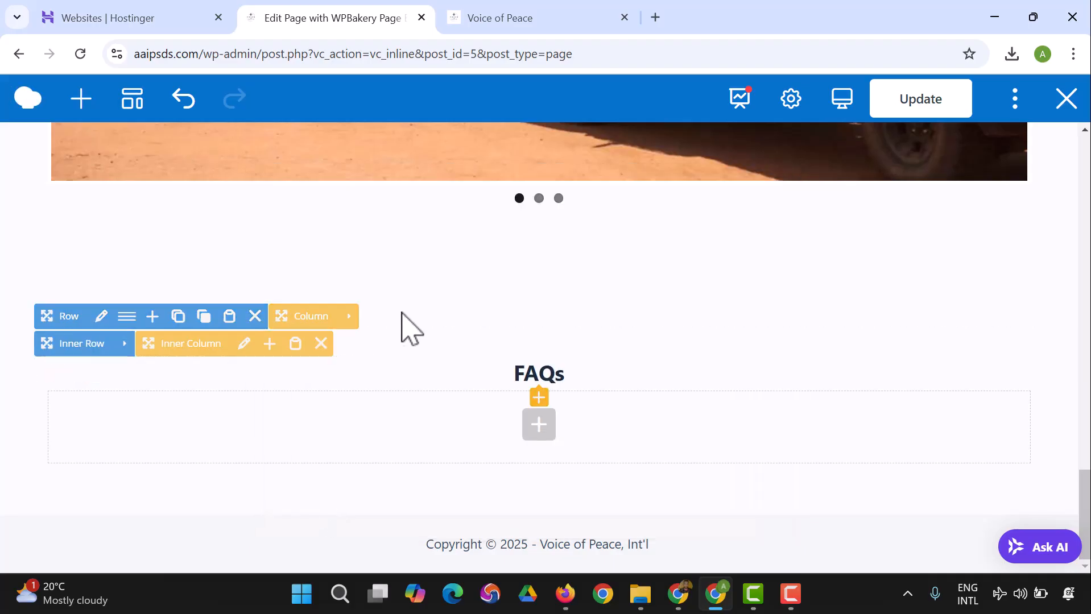
scroll(415, 332, "up", 3)
left_click(924, 104)
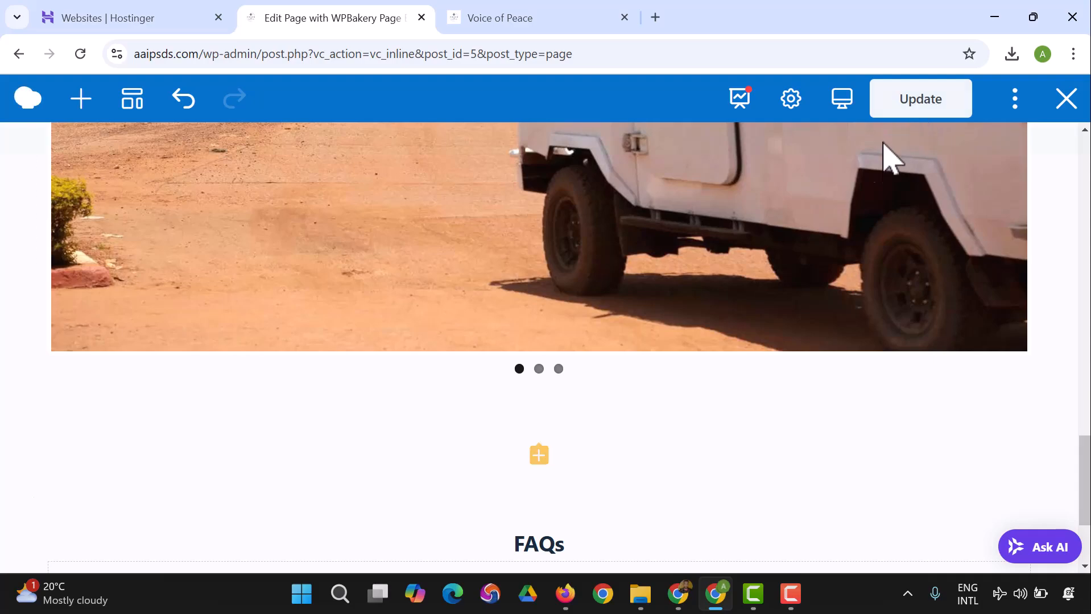
scroll(557, 421, "down", 3)
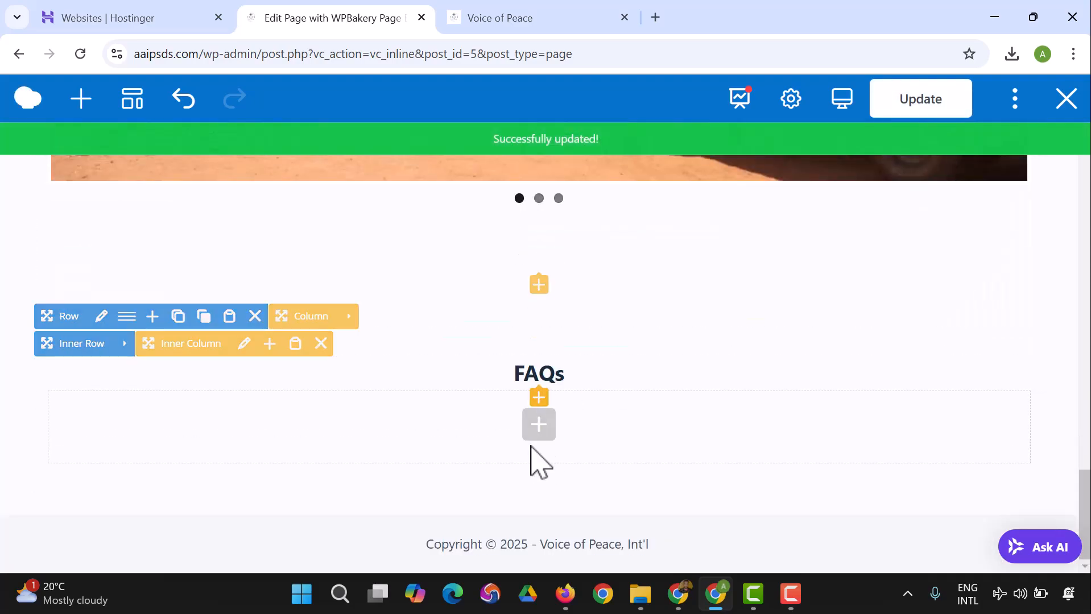
left_click(538, 414)
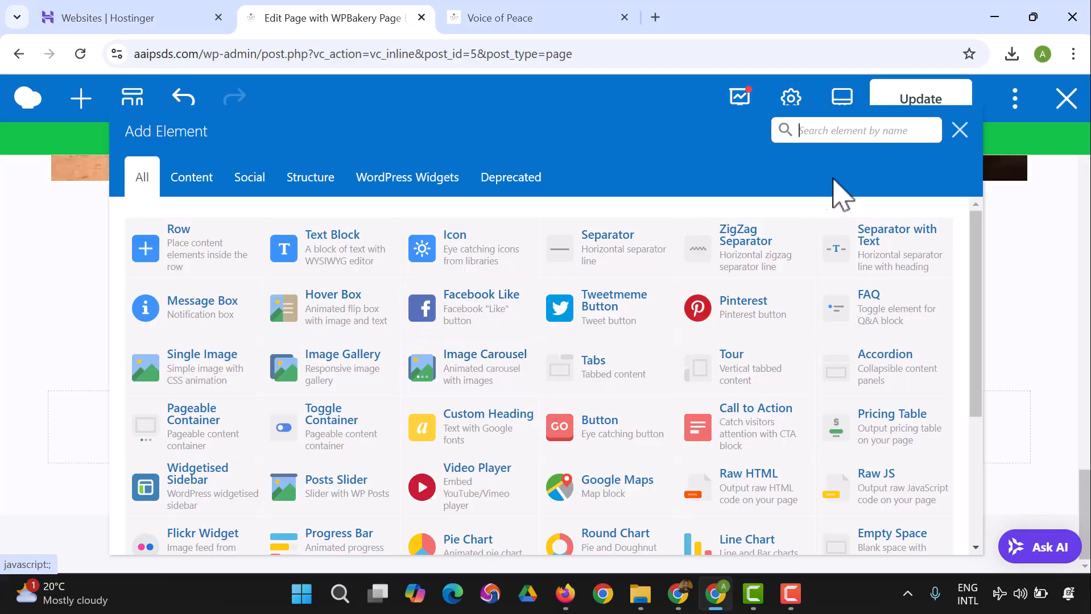
type("Faq")
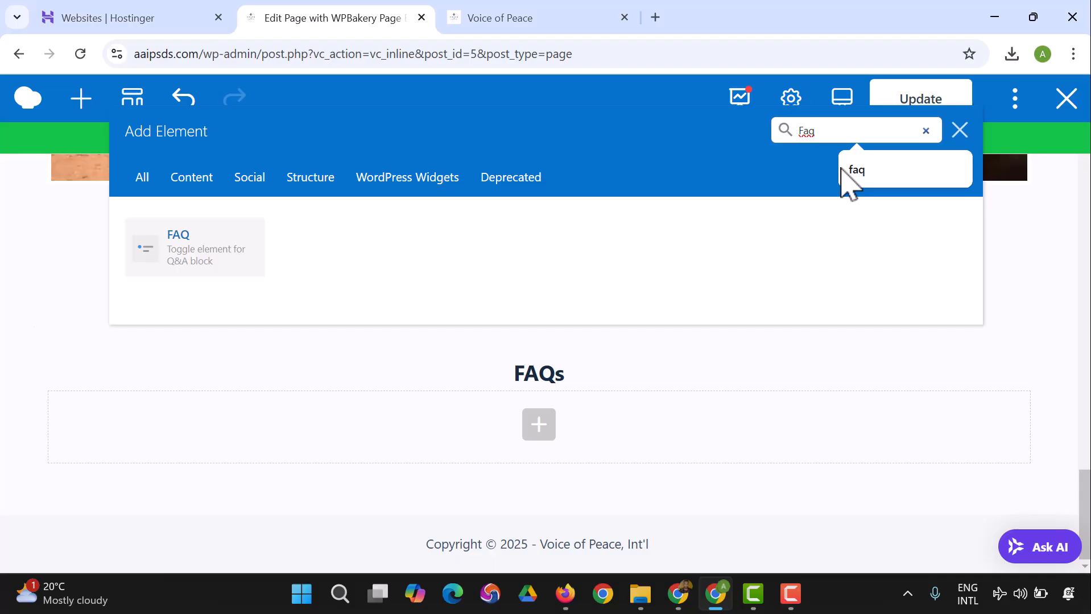
left_click(959, 136)
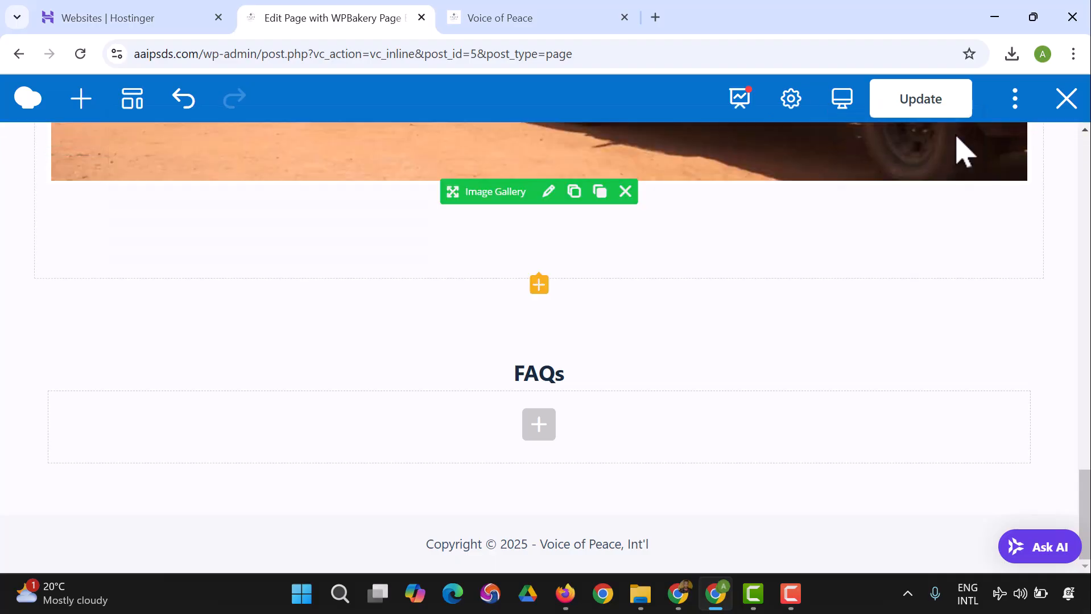
Step: Add a Raw HTML element in the empty area below the "FAQs" heading
left_click(538, 426)
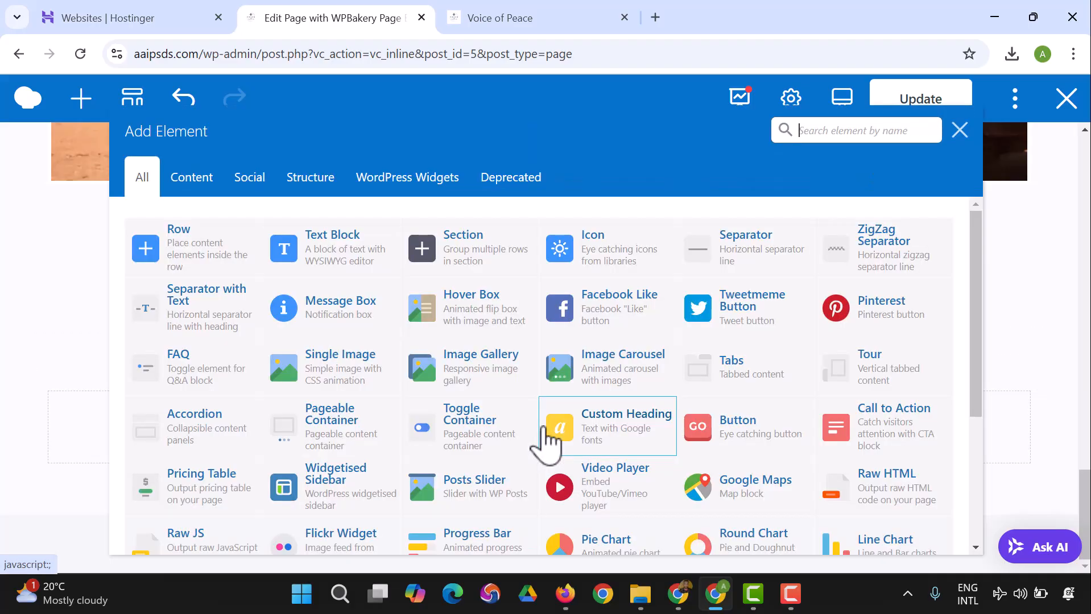
scroll(779, 330, "down", 3)
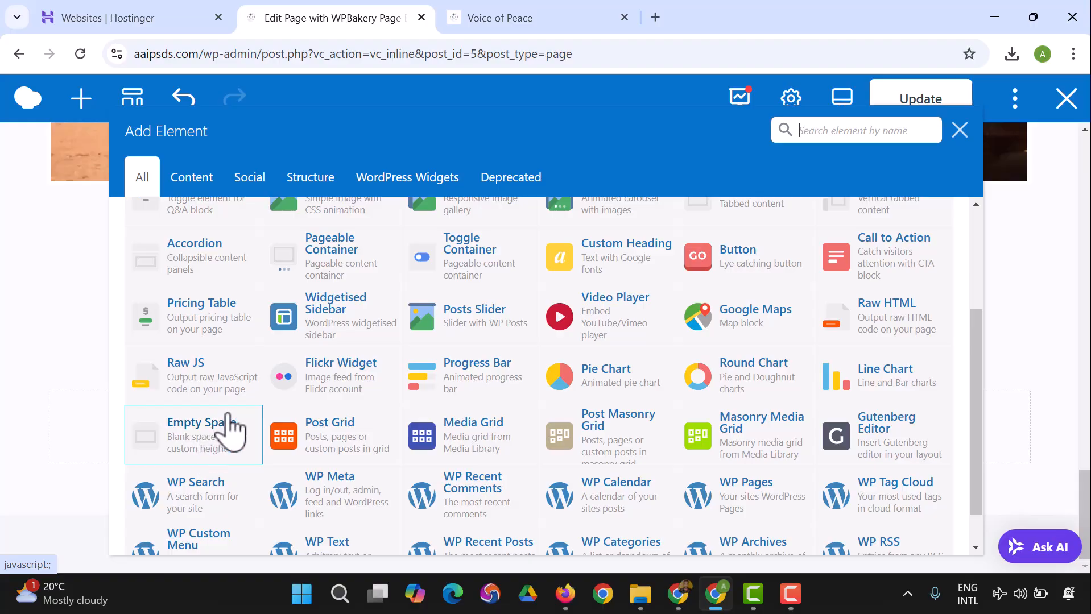
left_click(877, 335)
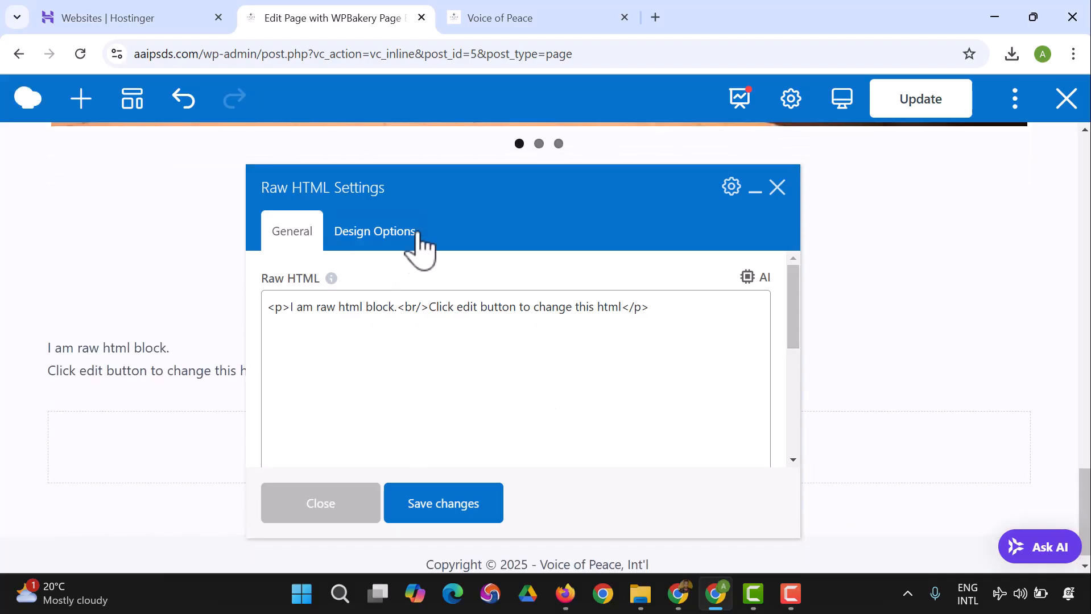
Step: Open ChatGPT at chatgpt.com in a new browser tab
left_click(657, 20)
type("chatgpt.com")
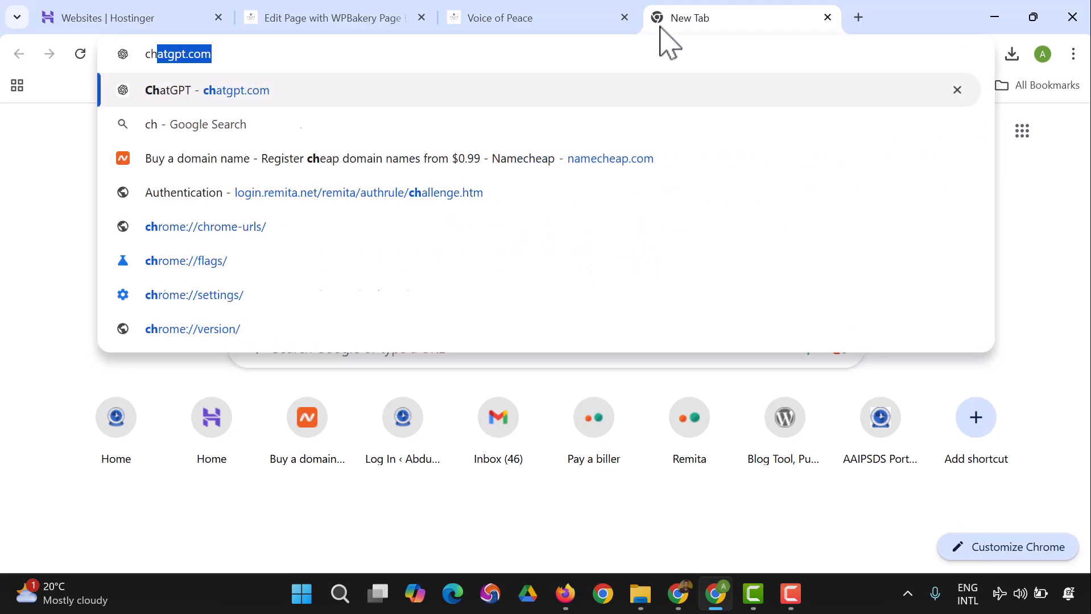
key("Return")
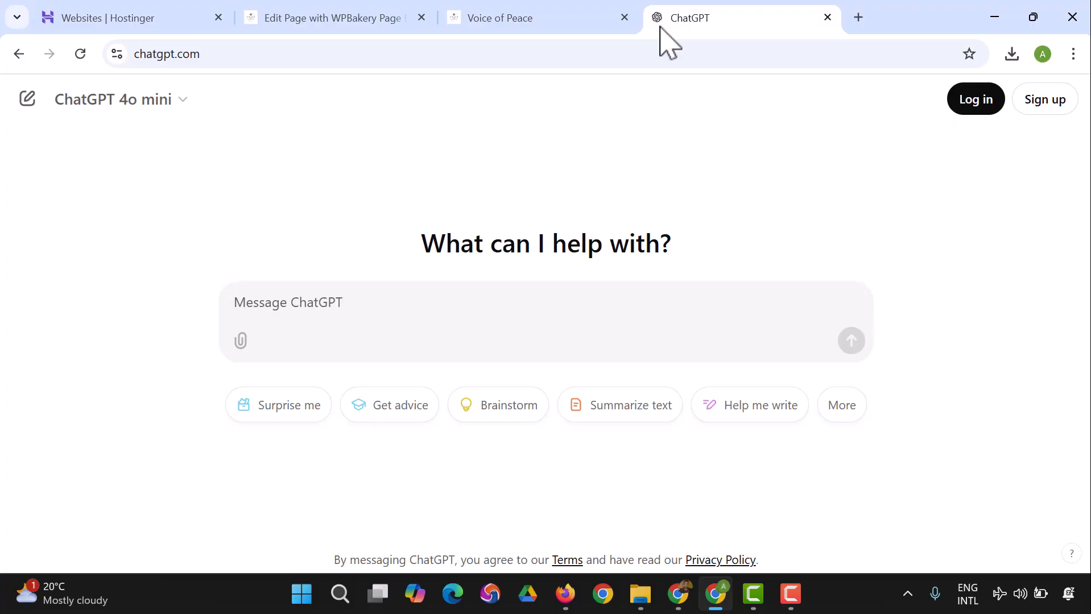
Step: Start the ChatGPT message with "write an html code for a wordpress website, I want to design an FAQ section for a Peace Initiate,"
type("wr")
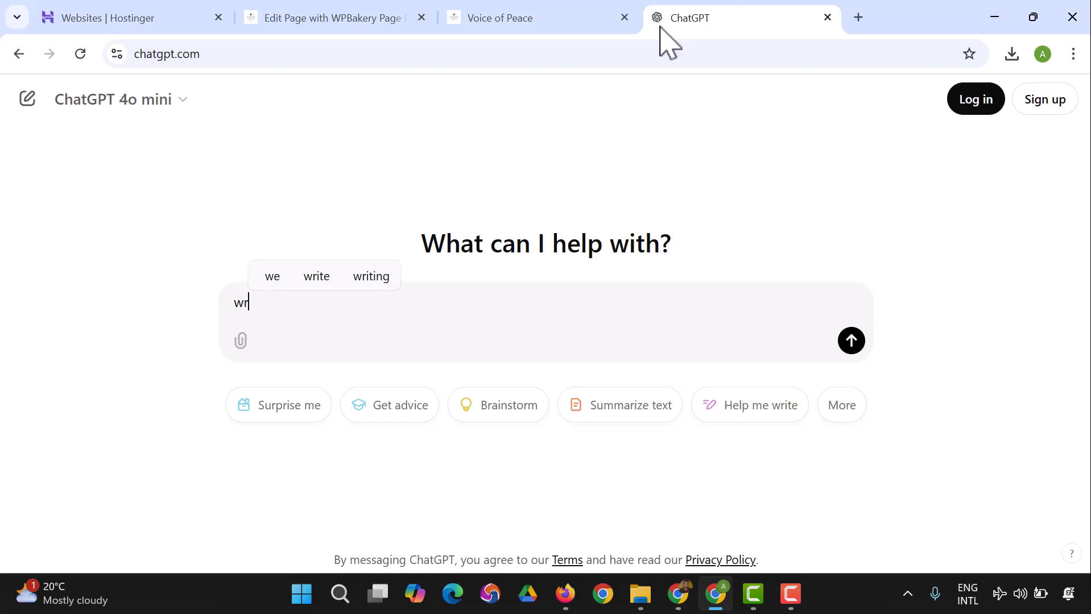
key("BackSpace")
key("BackSpace")
key("BackSpace")
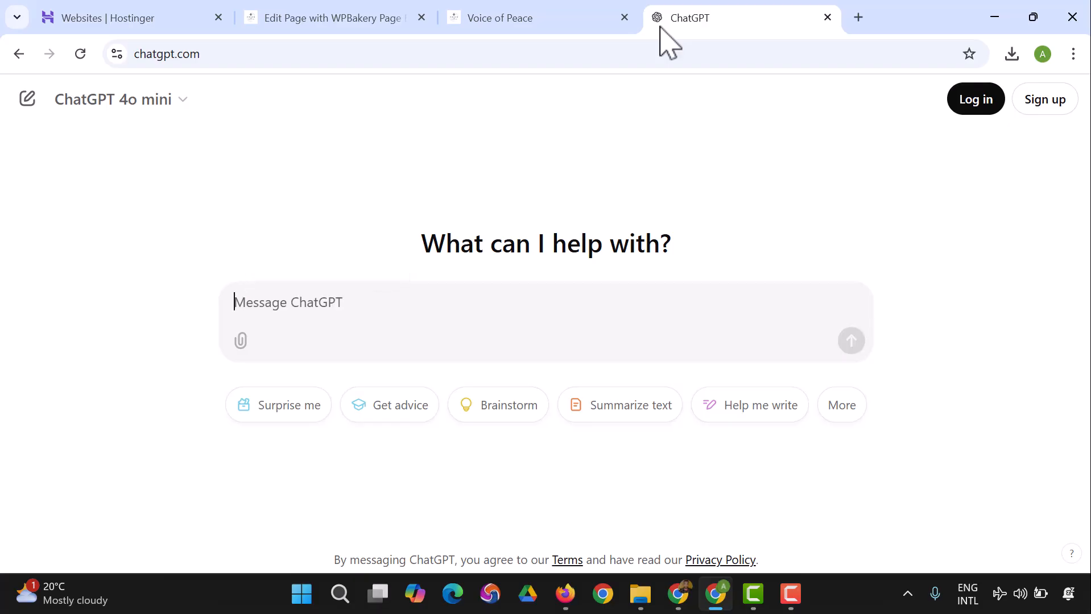
type("write an html cod")
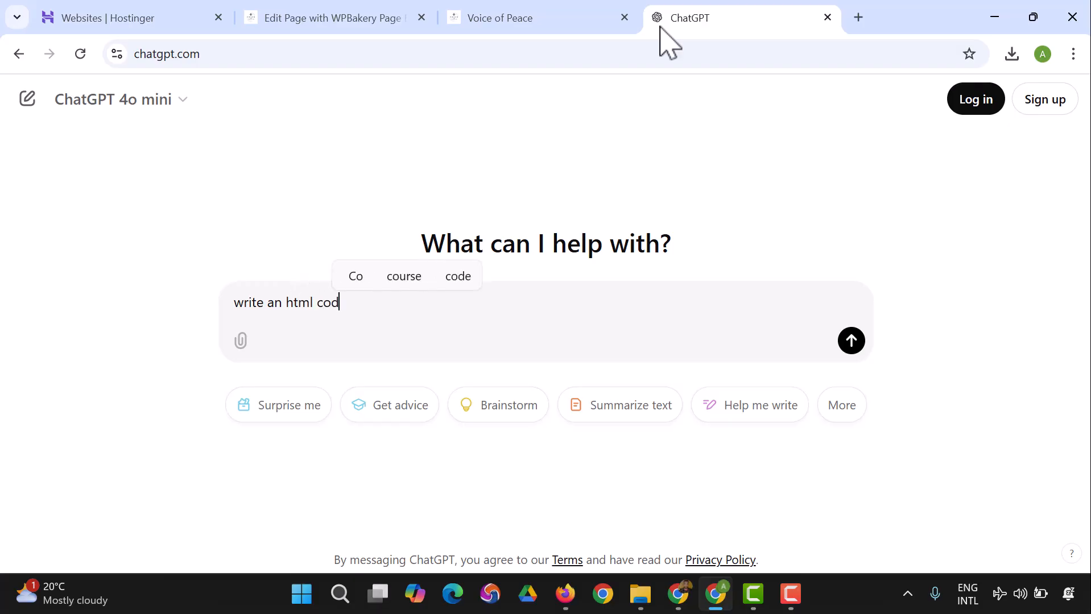
type("e for a wo")
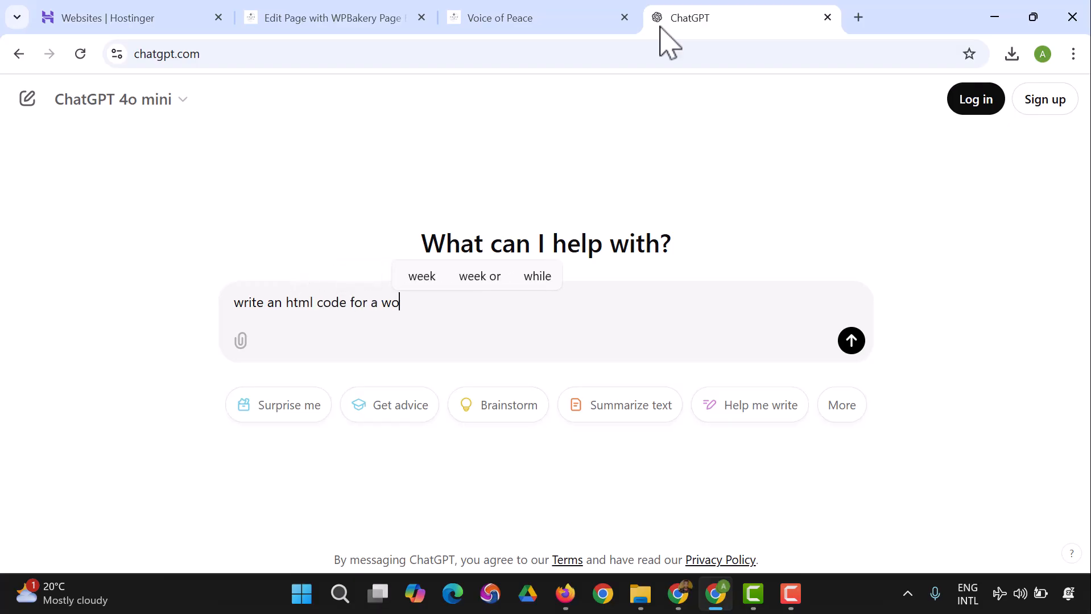
type("rdpress website,")
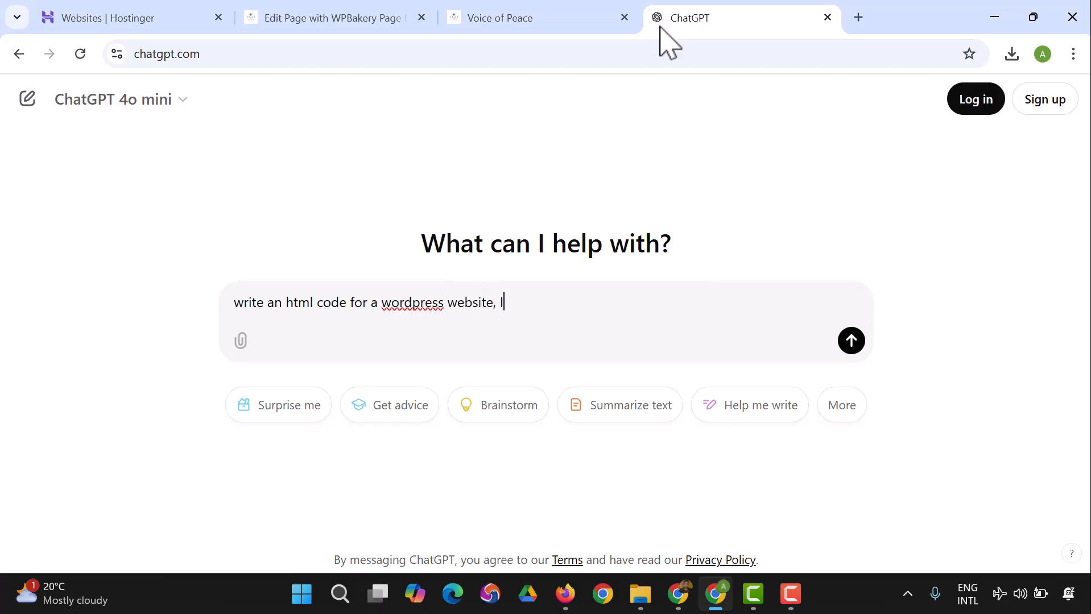
type(" I want to design an FAQ ")
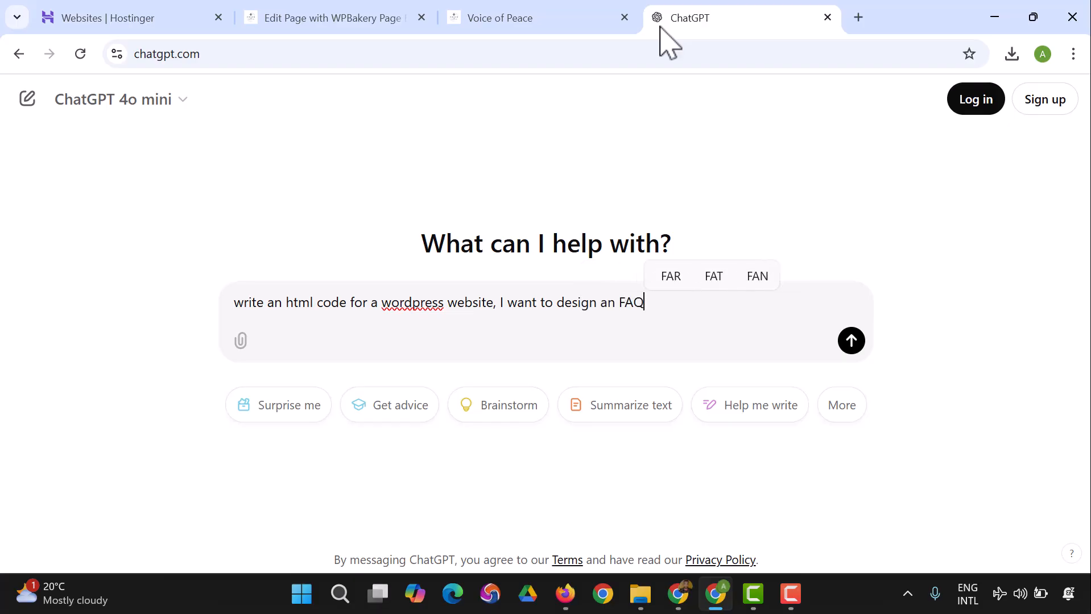
type("sectio")
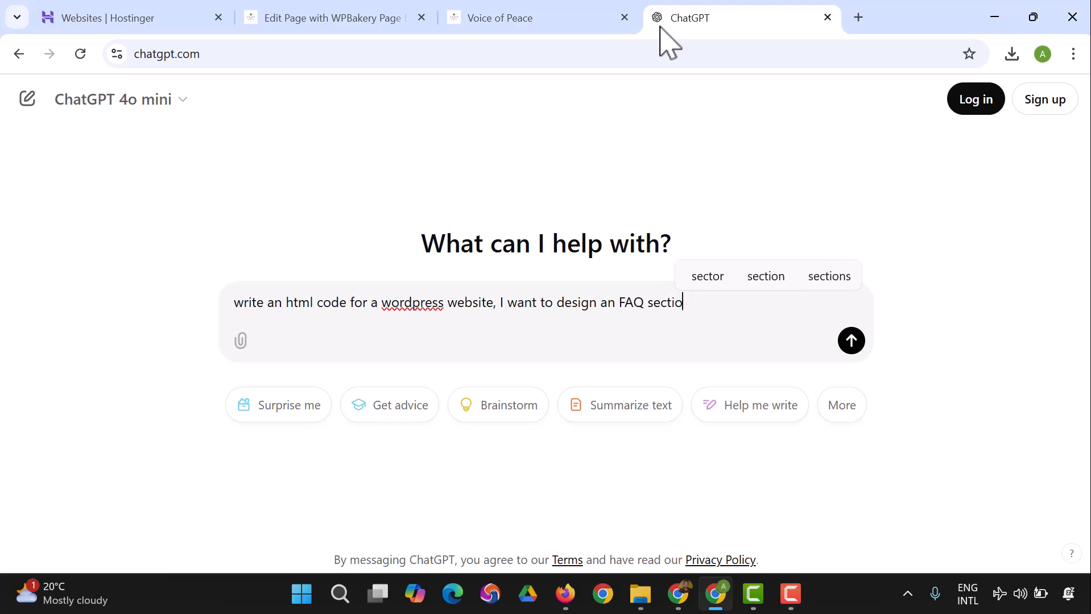
type("n for a Peace ")
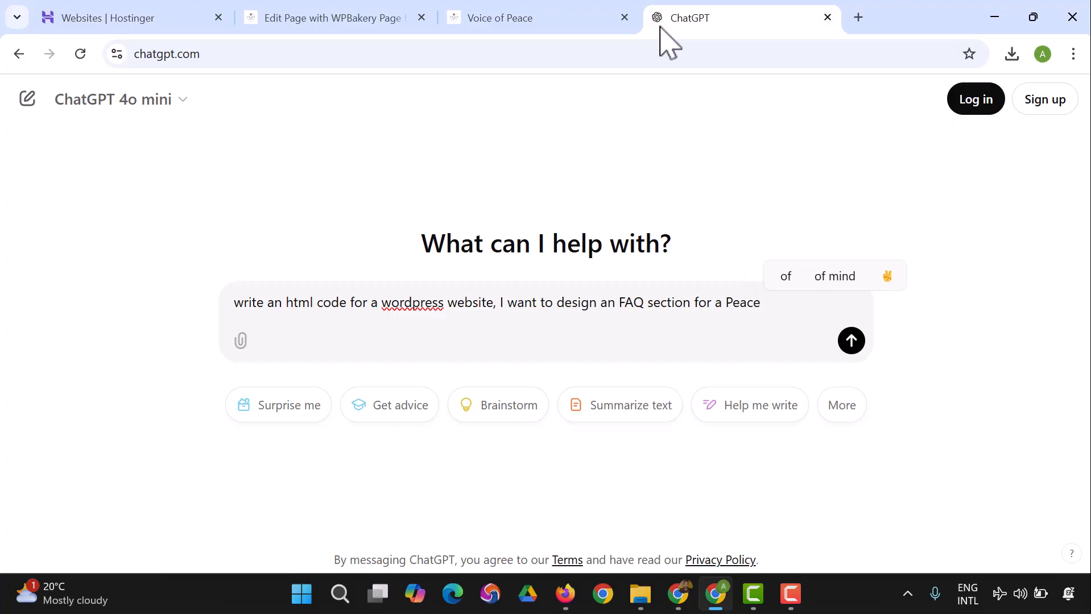
type("Initiate, helpe")
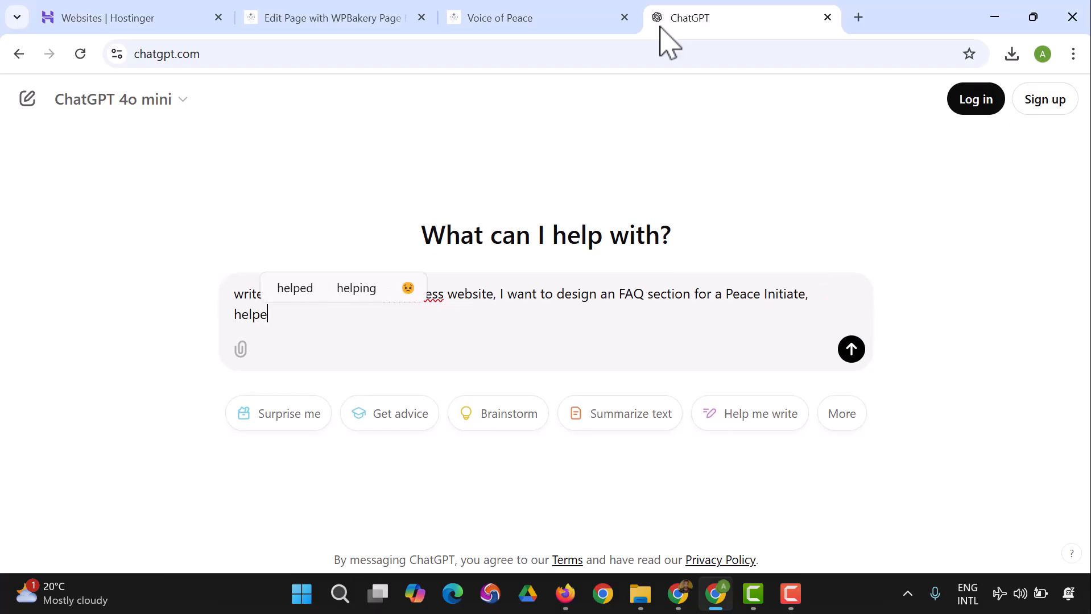
Step: Complete the message with "help with the responsive RAW HTML code to be used on WPBakery Page builder." and send it
key("BackSpace")
type("witht")
key("BackSpace")
type("t")
key("BackSpace")
type("te")
key("BackSpace")
type("he re")
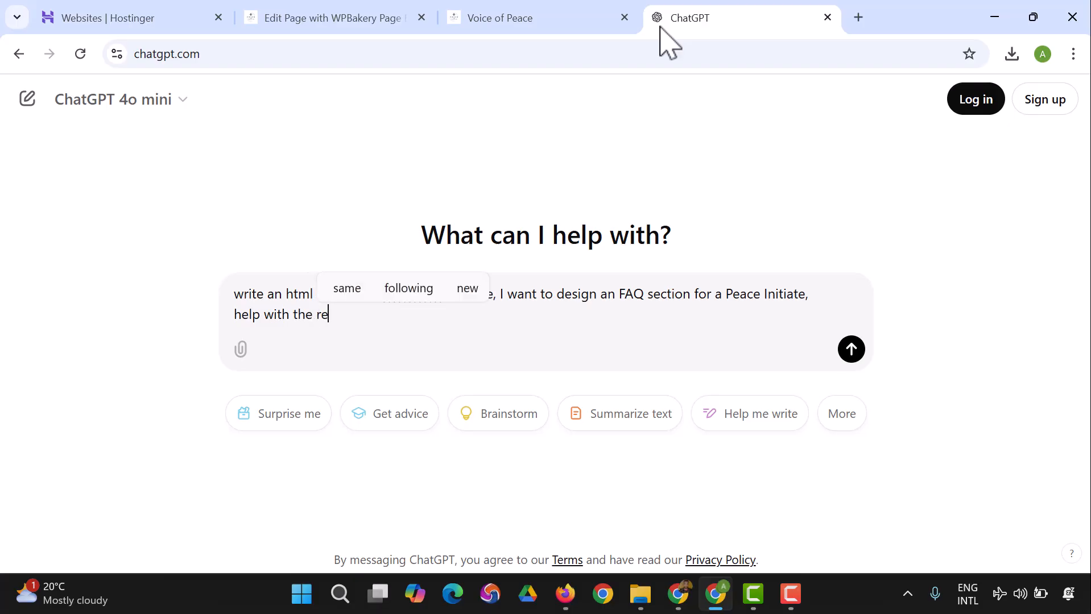
type("sponsive")
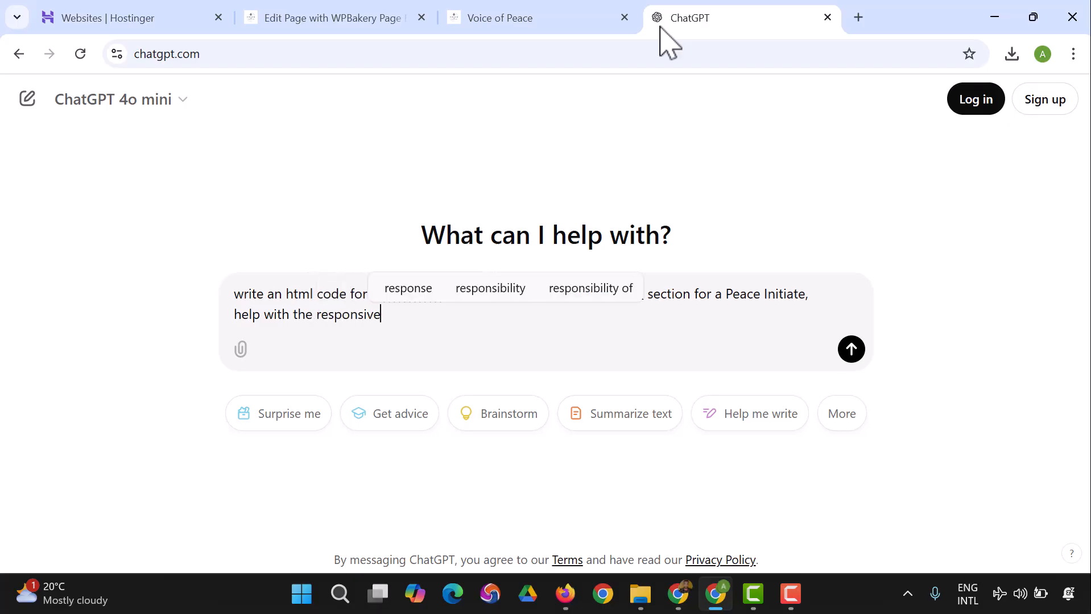
type(" HTML ")
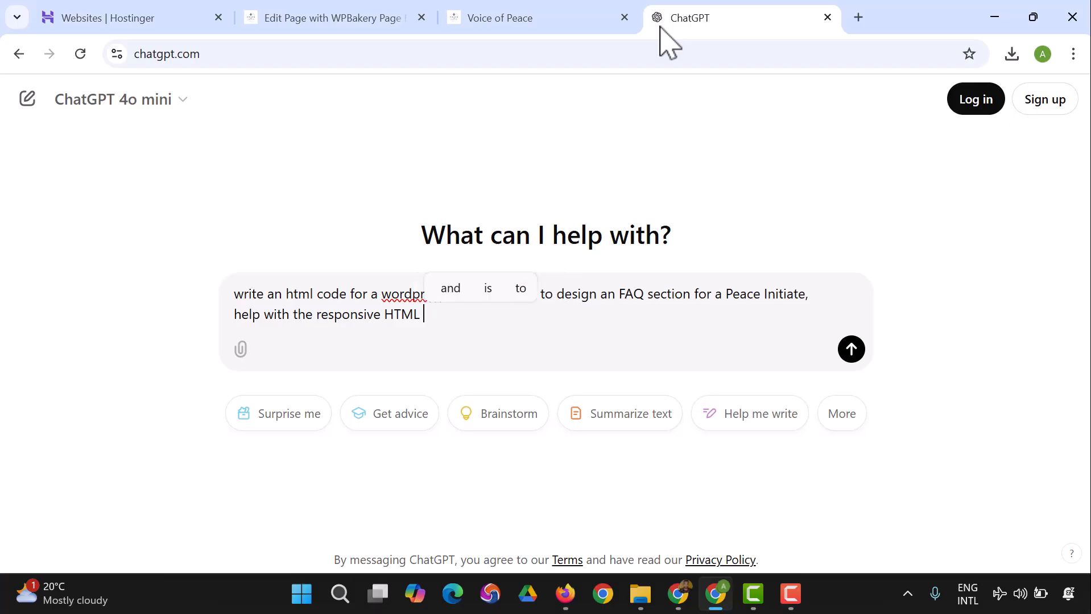
type("code to be used ")
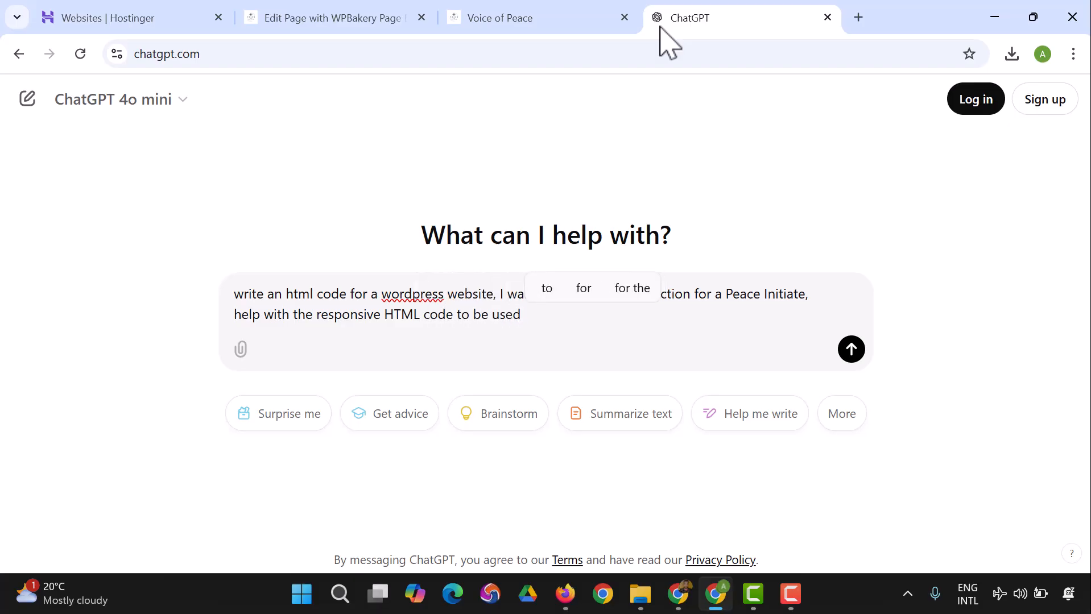
type("d")
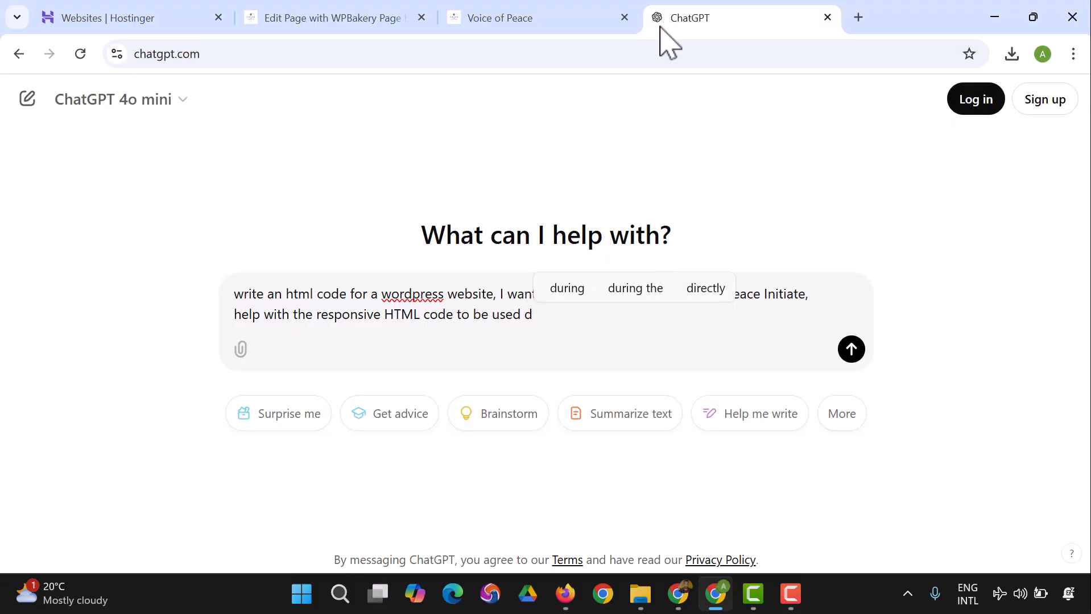
key("BackSpace")
type("on WP")
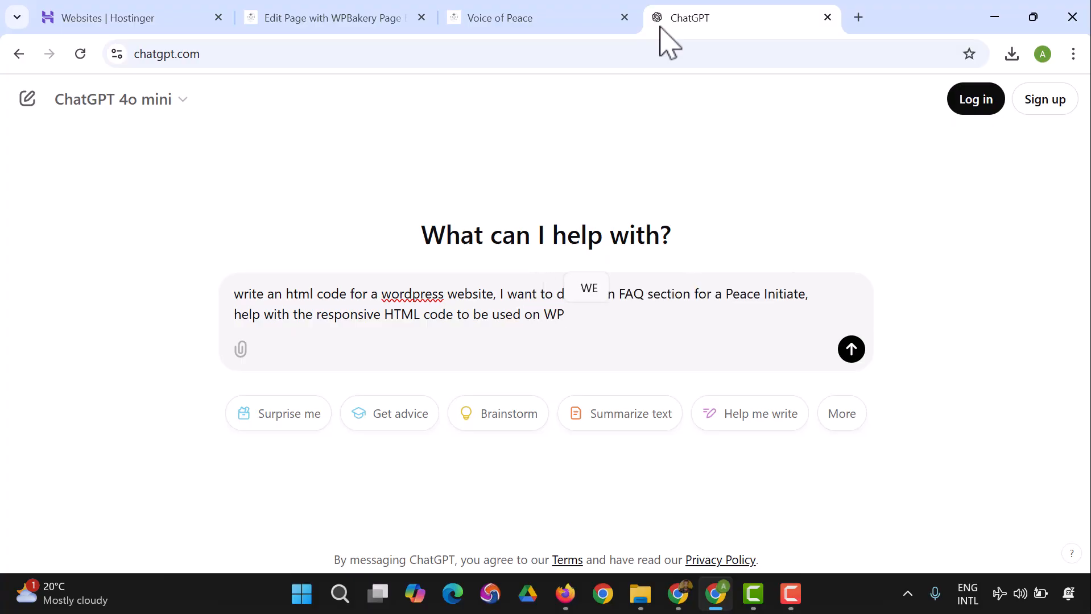
type("Bakery ")
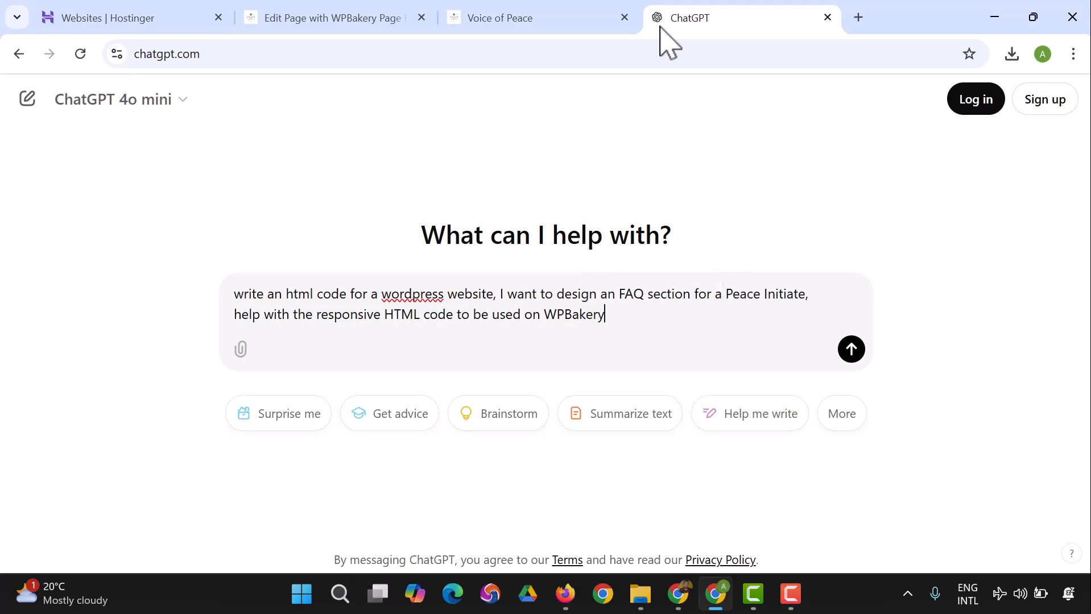
type("Page builder")
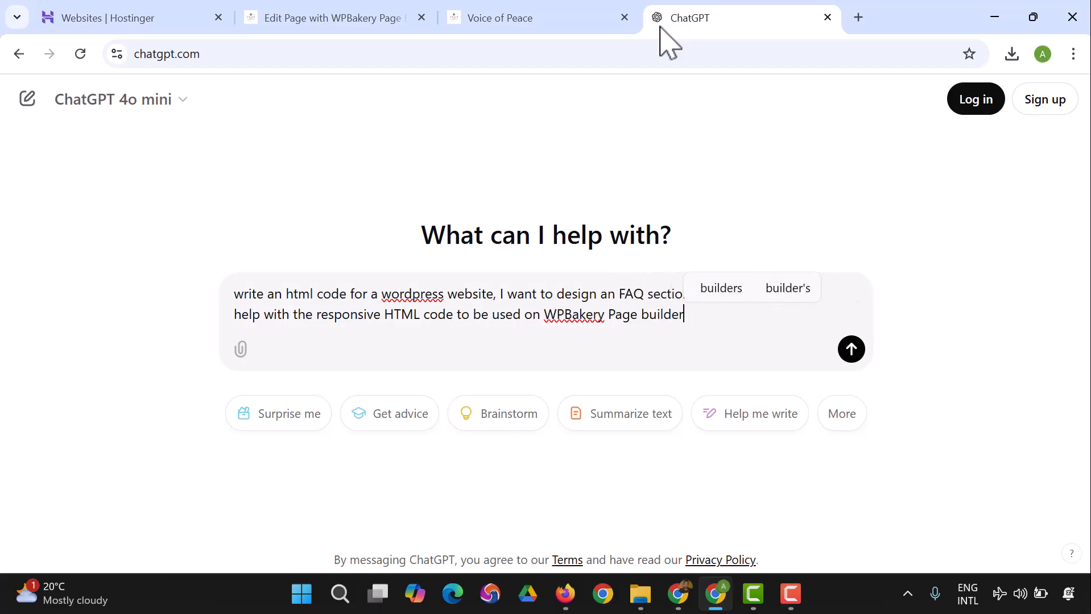
type(".")
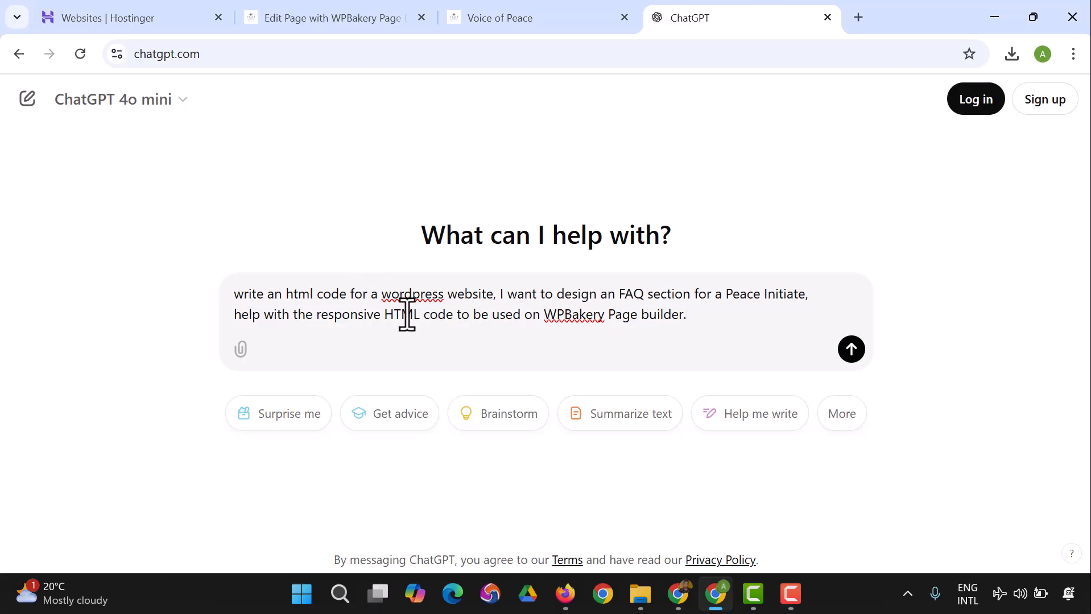
type("RAW")
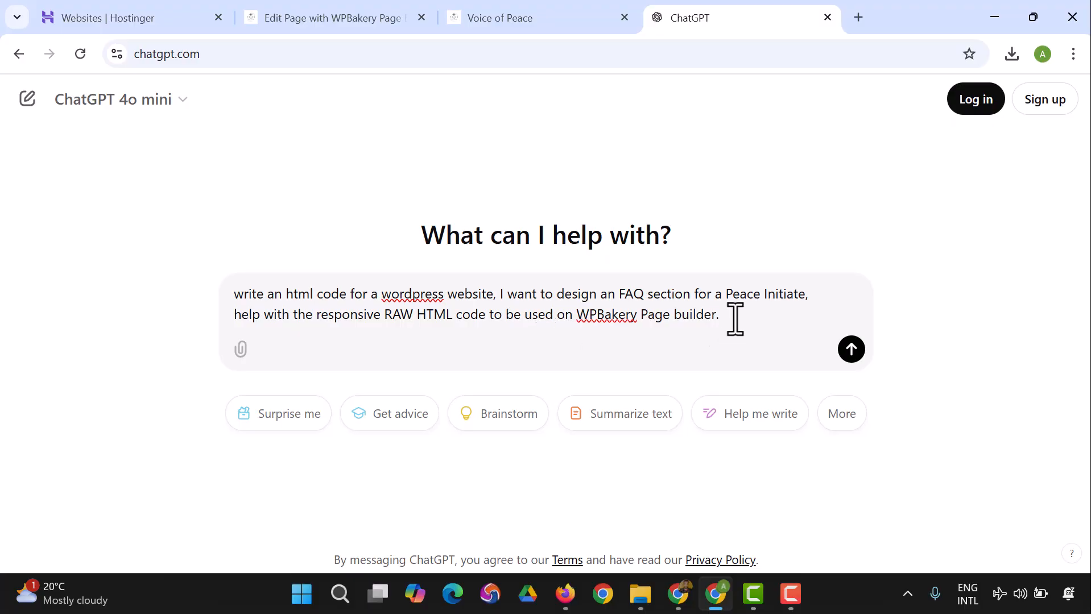
left_click(852, 349)
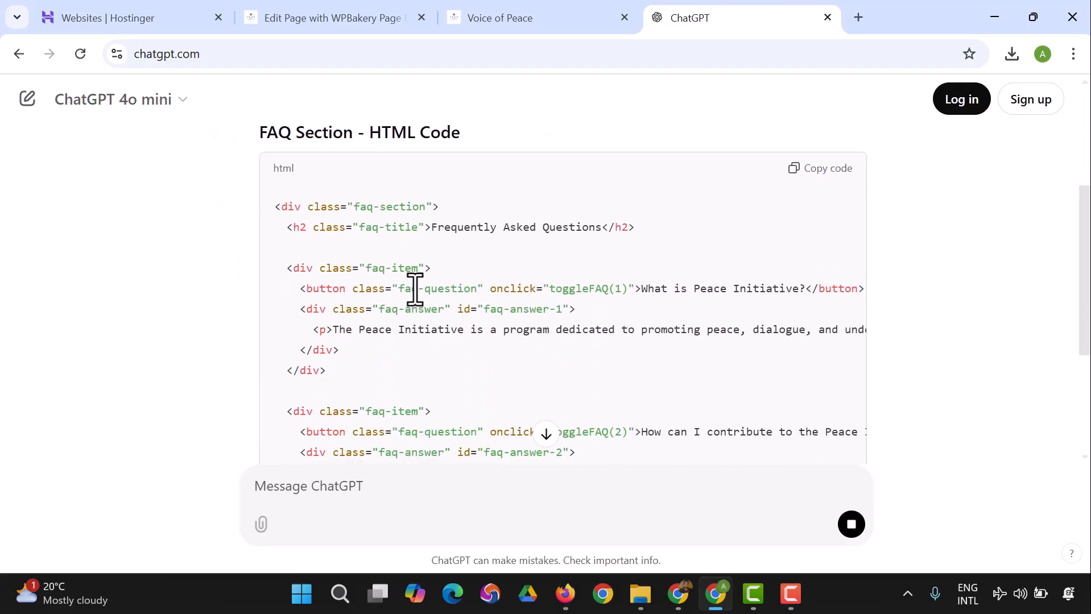
Step: Look through the generated FAQ section code and copy the whole HTML block
scroll(441, 305, "down", 10)
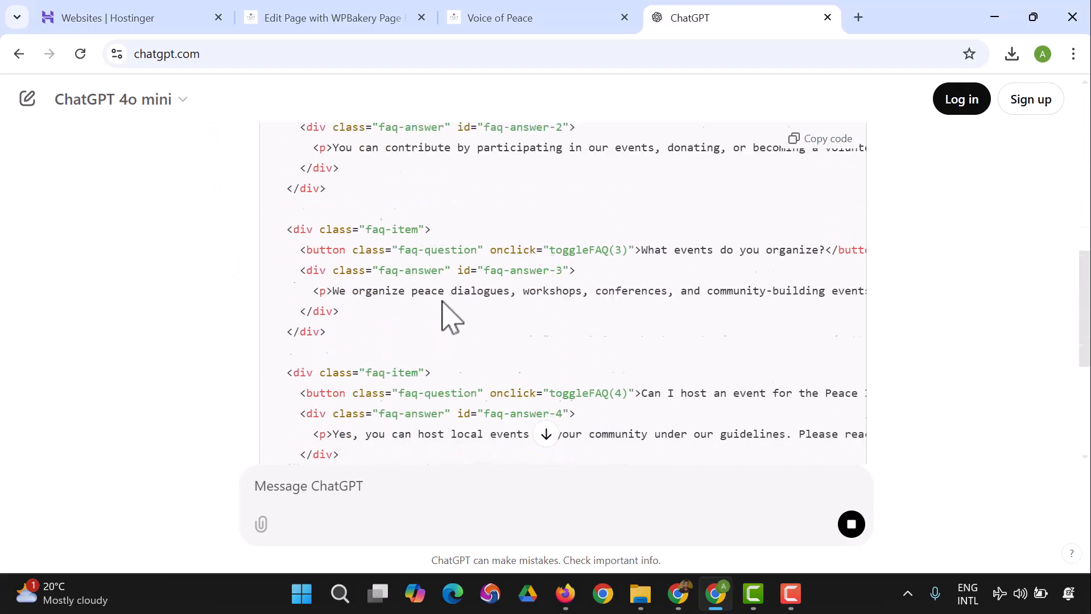
scroll(475, 333, "up", 10)
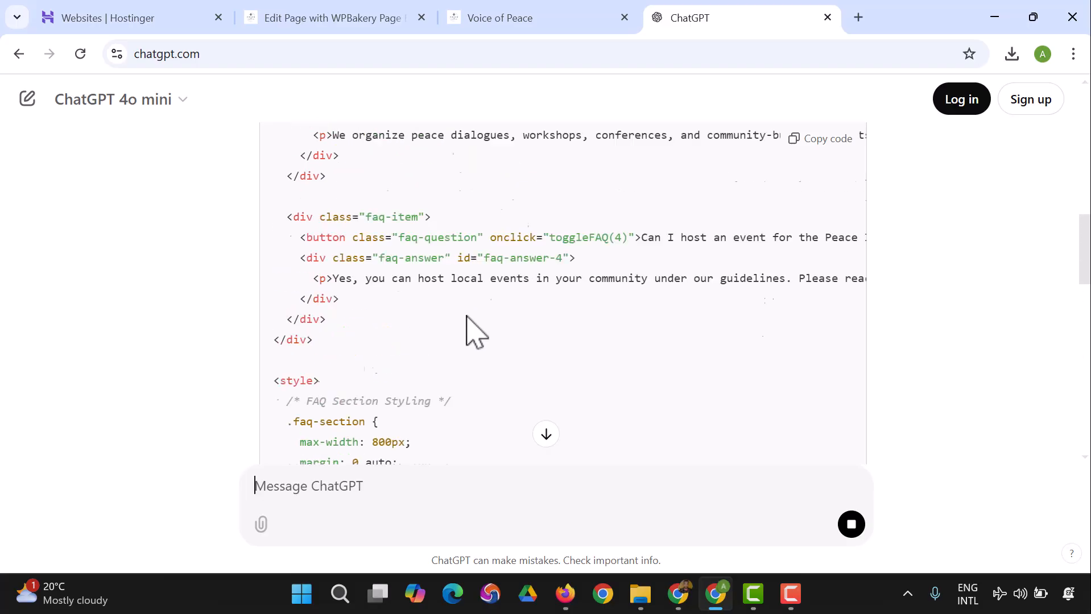
left_click(802, 262)
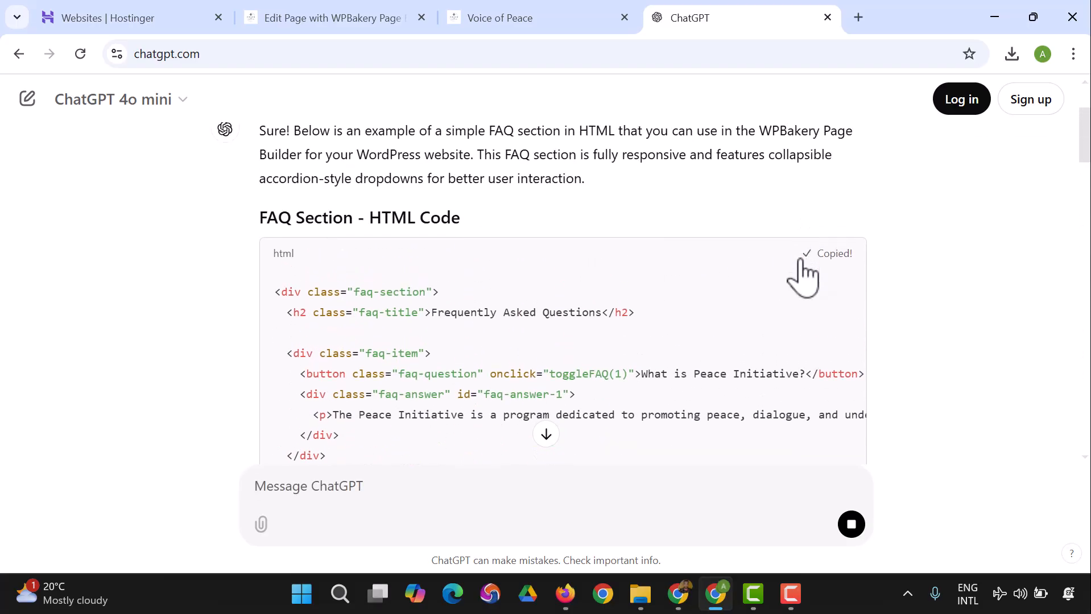
Step: Return to the WPBakery page editor, replace the Raw HTML placeholder with the copied FAQ code, save and close the settings
left_click(502, 27)
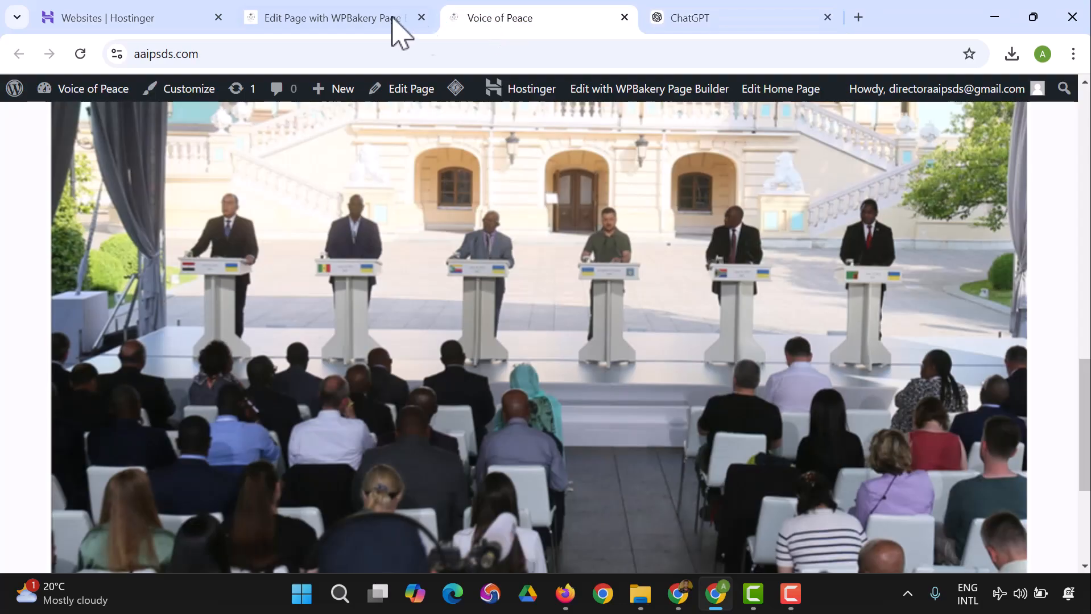
left_click(374, 15)
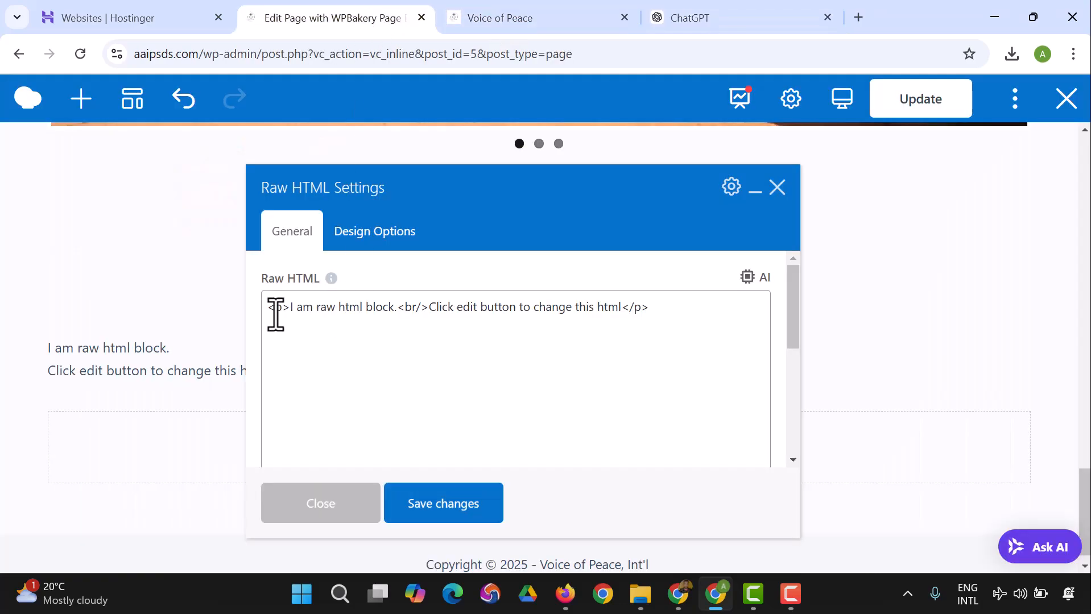
left_click_drag(273, 313, 677, 316)
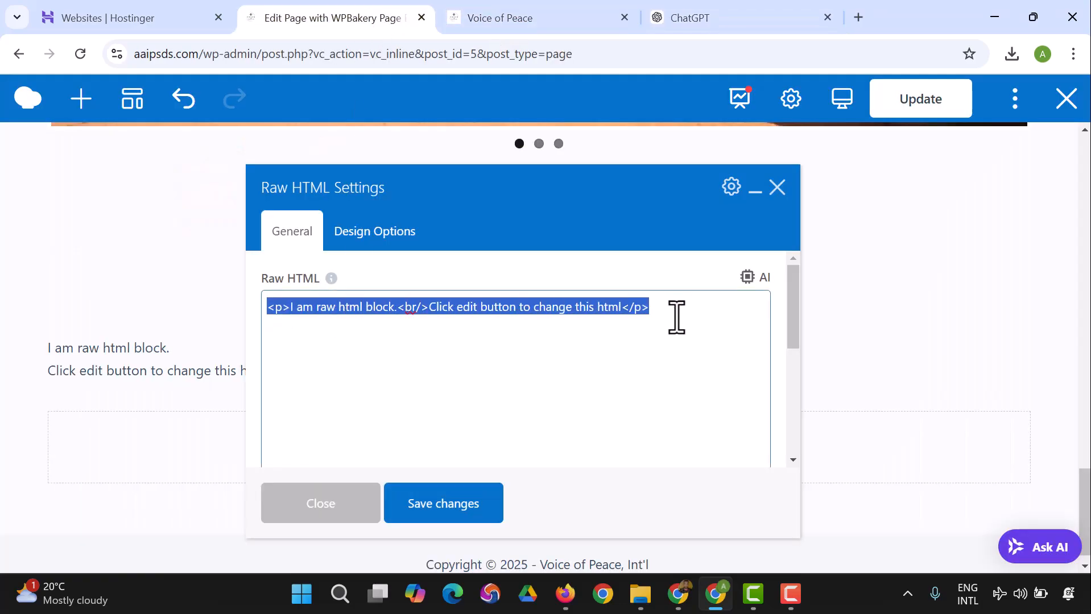
key("ctrl+v")
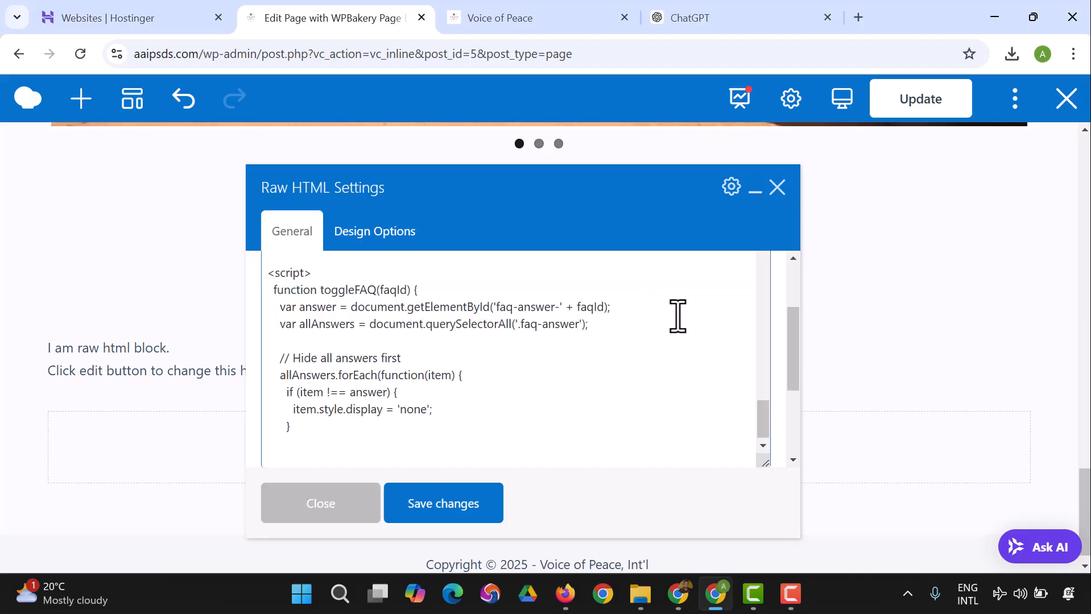
left_click(478, 507)
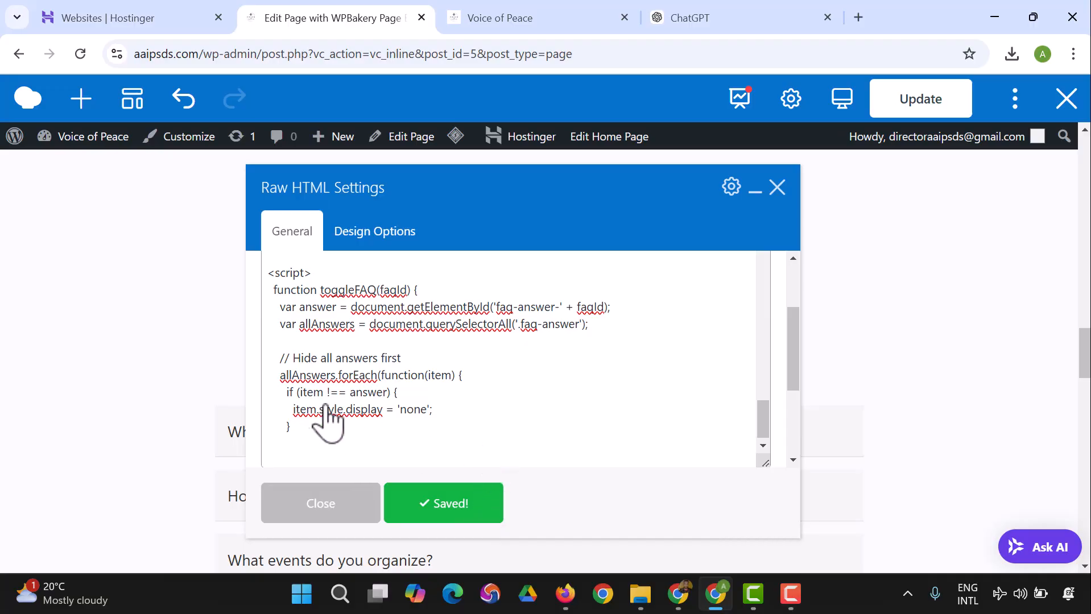
left_click(292, 519)
Step: Delete the "FAQs" text block above the "Frequently Asked Questions" section
scroll(399, 342, "down", 1)
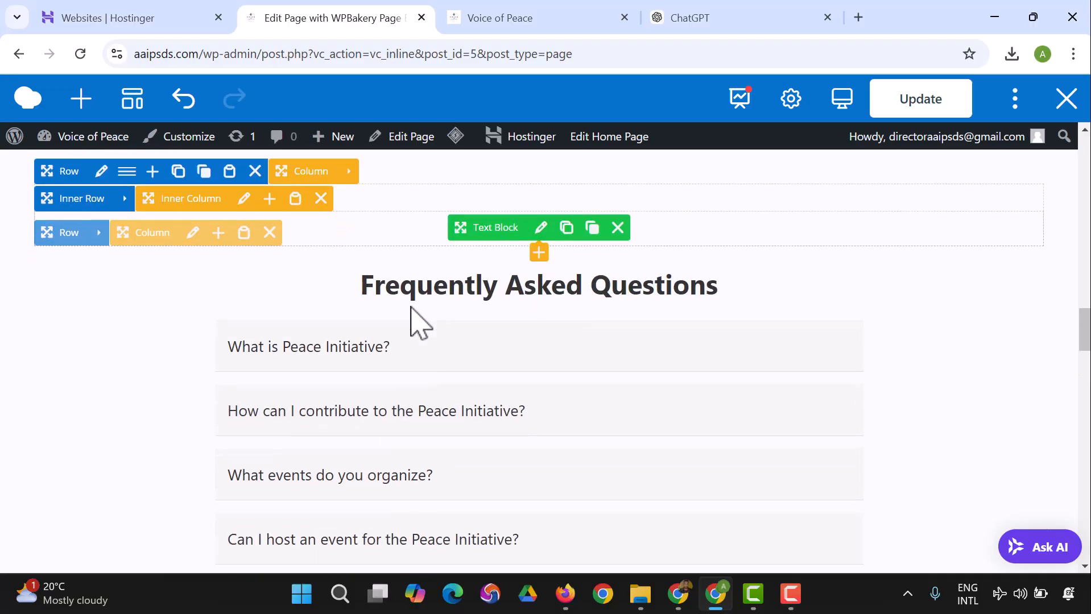
left_click(619, 228)
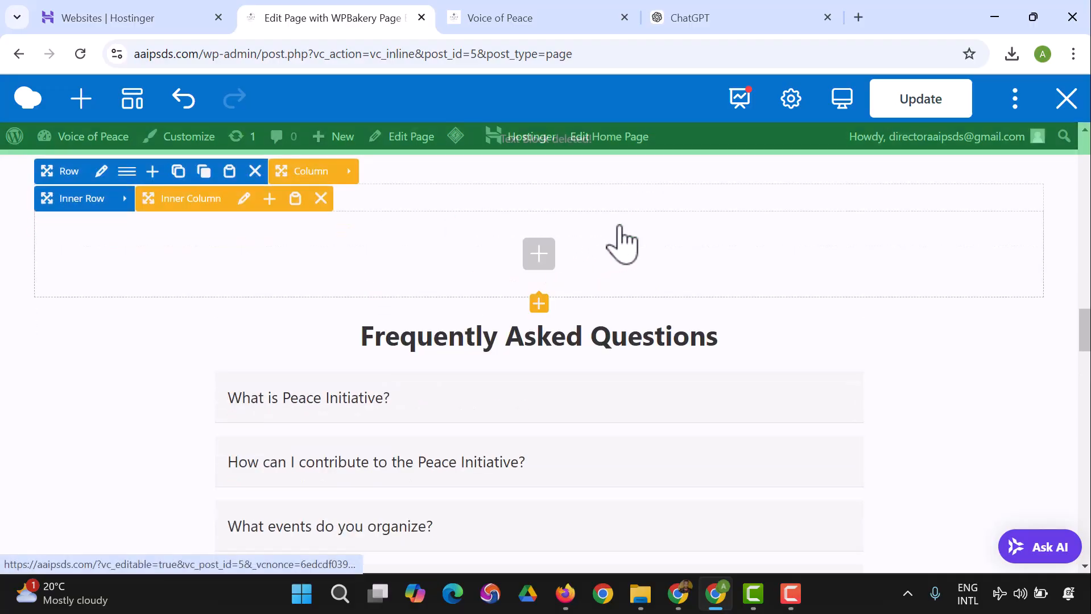
scroll(583, 324, "up", 2)
scroll(538, 363, "down", 1)
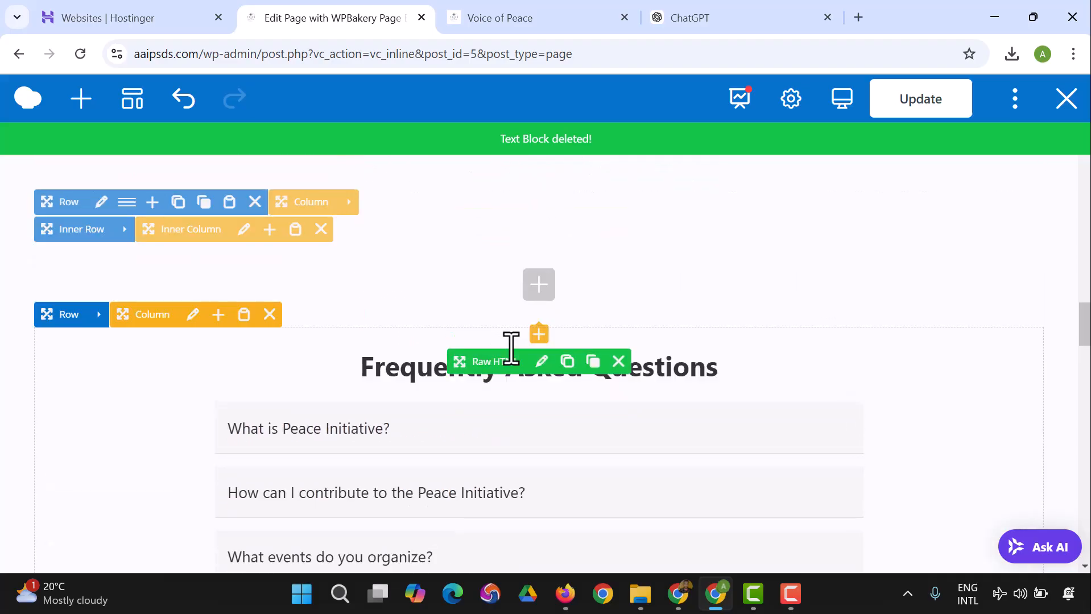
scroll(534, 365, "up", 1)
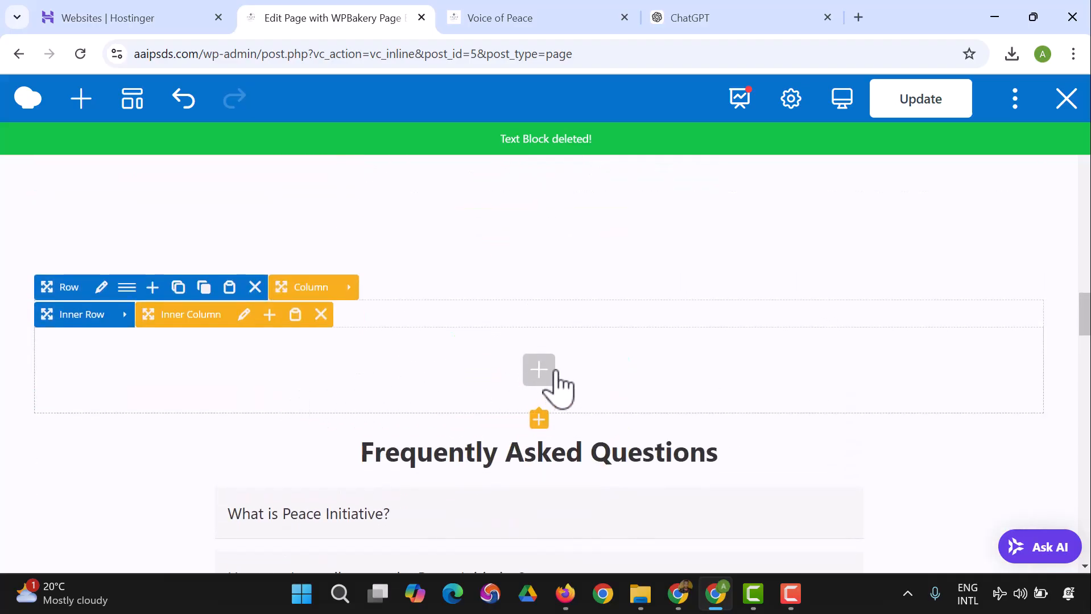
scroll(540, 384, "down", 1)
scroll(561, 399, "up", 2)
scroll(526, 434, "up", 1)
scroll(521, 438, "down", 1)
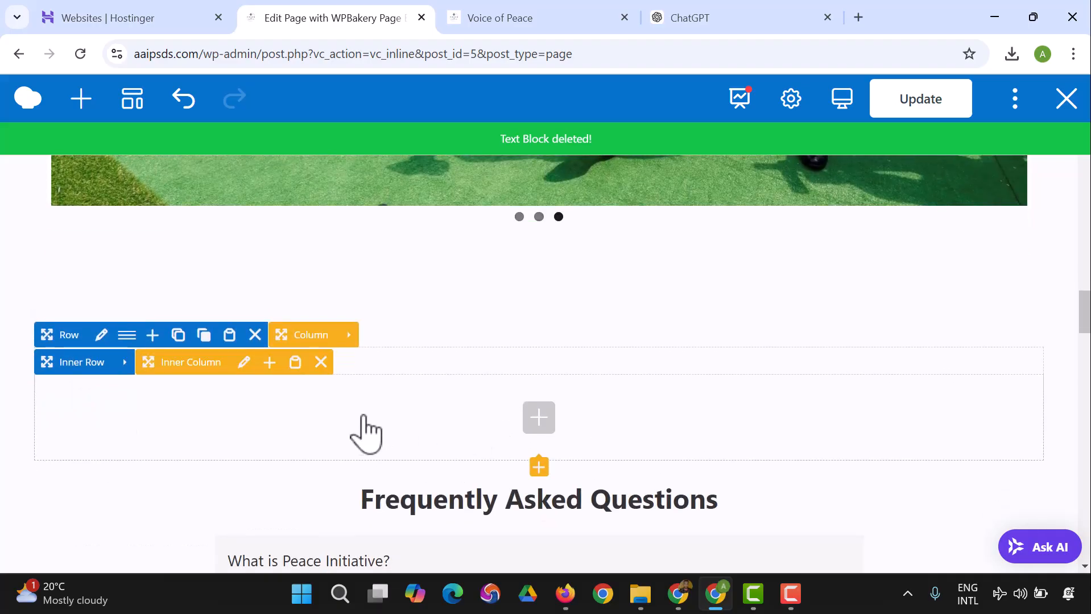
Step: Delete the empty inner column below the gallery and the separate column that holds the FAQ Raw HTML block
left_click(322, 364)
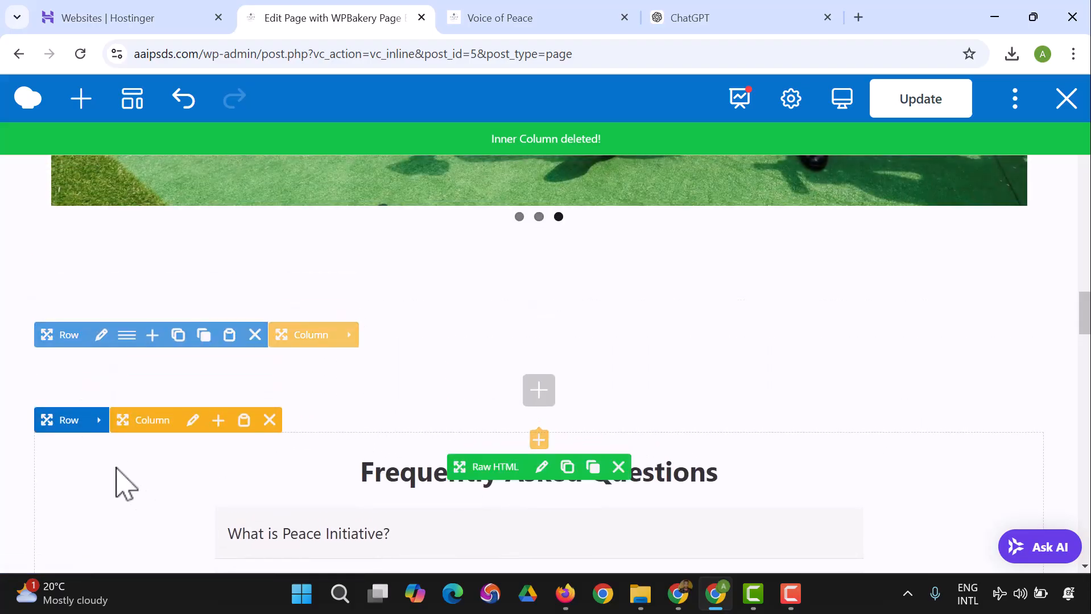
left_click_drag(63, 419, 145, 401)
left_click_drag(154, 388, 164, 419)
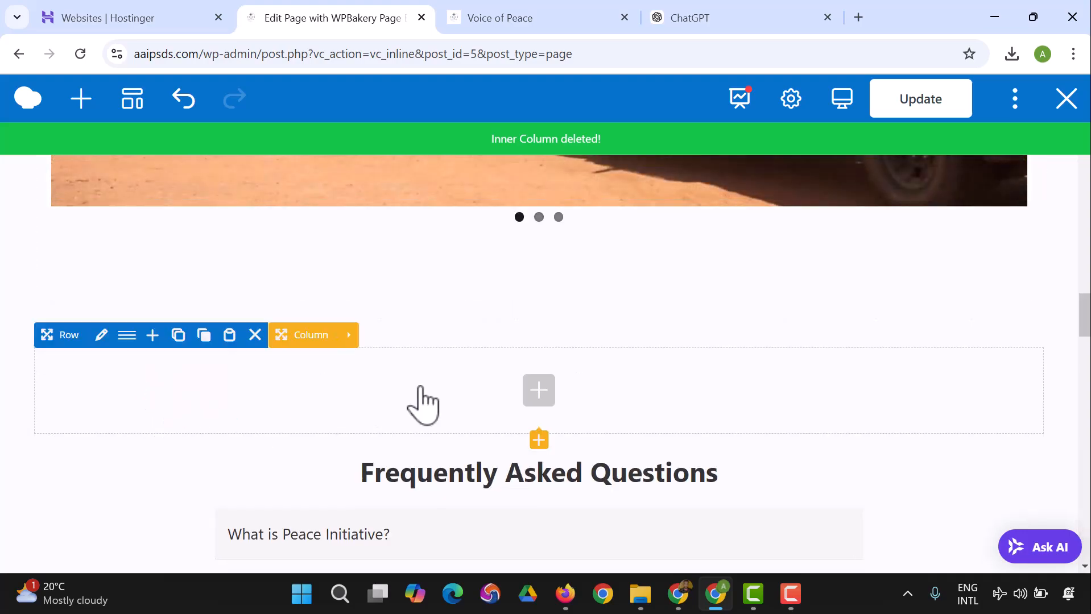
scroll(271, 417, "down", 2)
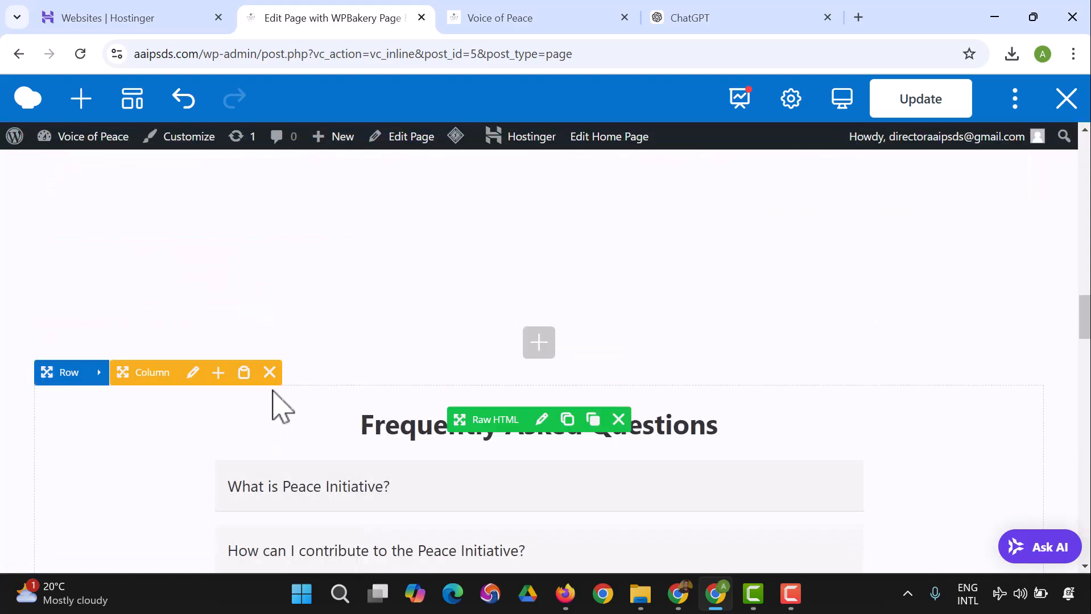
left_click(270, 374)
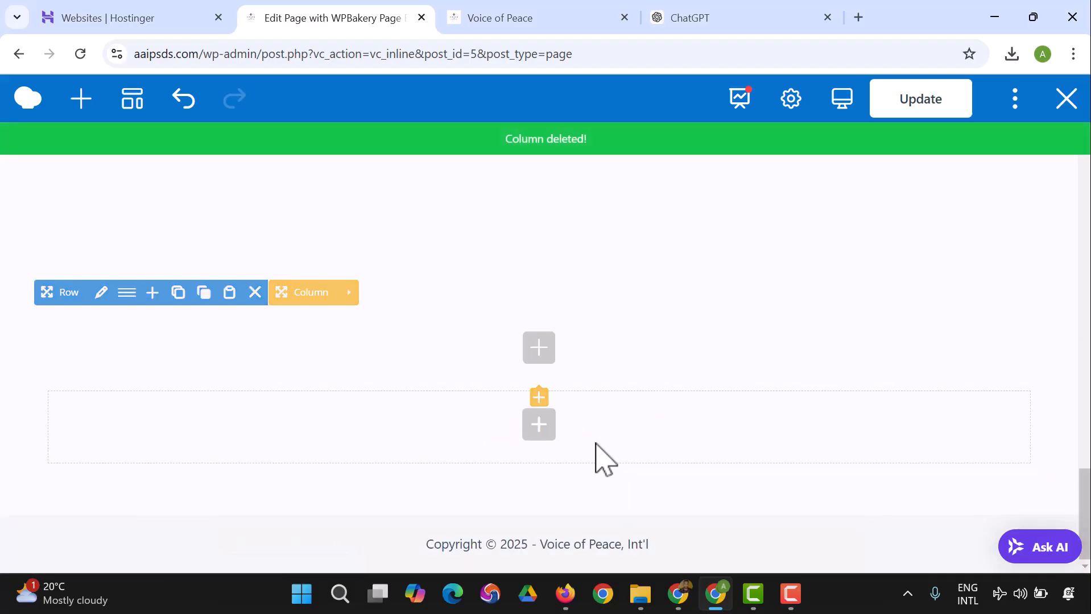
scroll(539, 425, "up", 2)
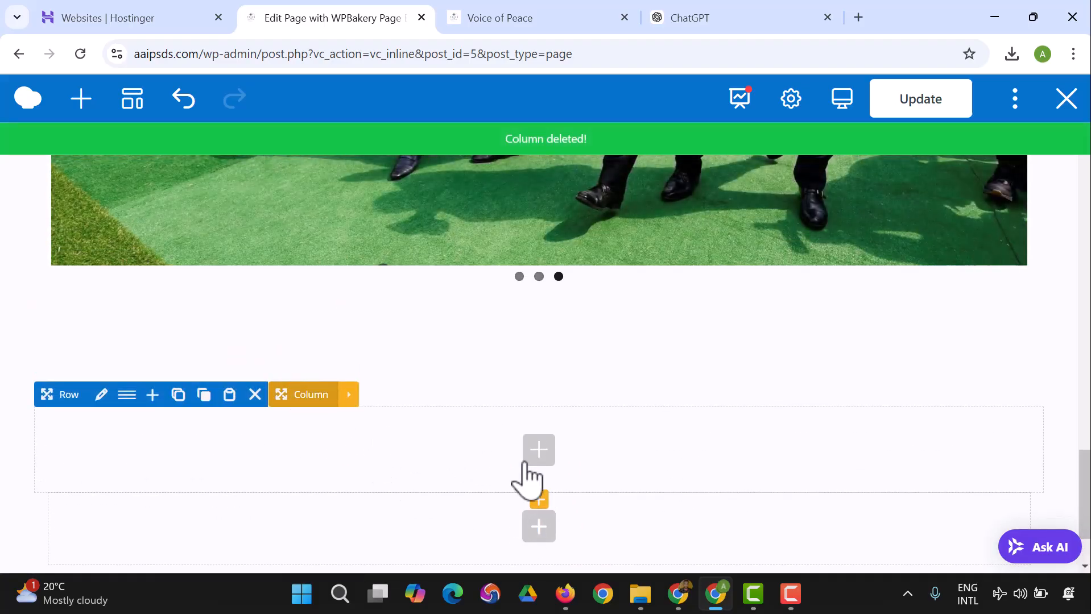
left_click(538, 454)
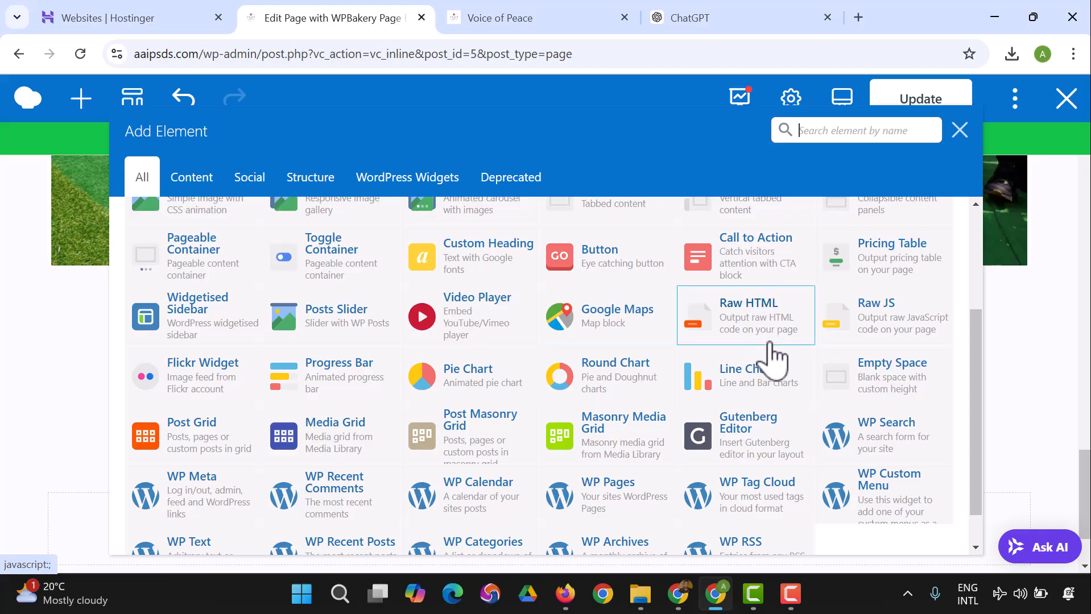
left_click(738, 340)
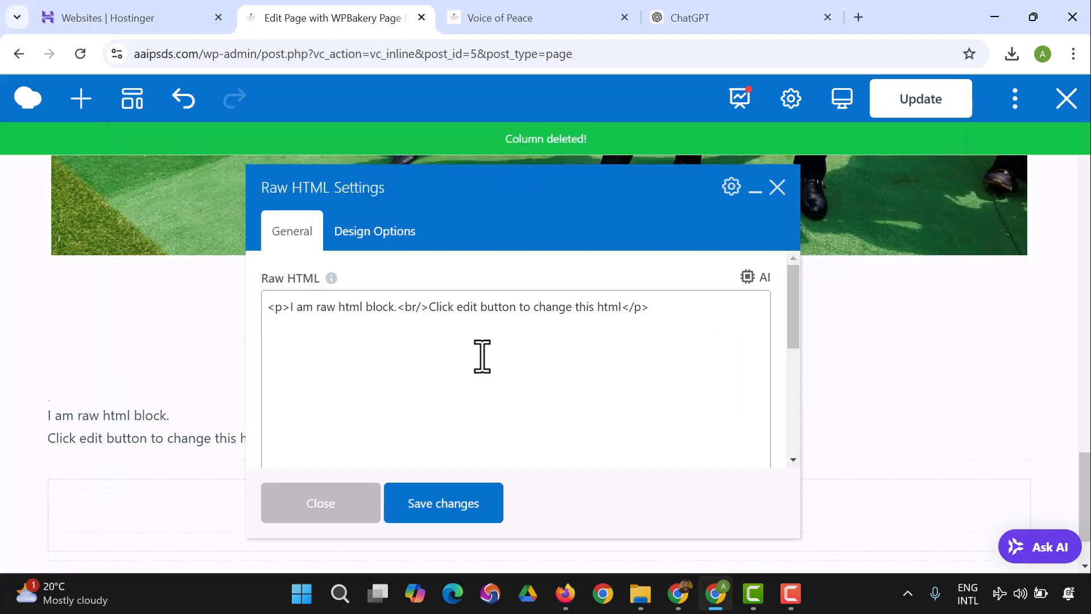
left_click(777, 188)
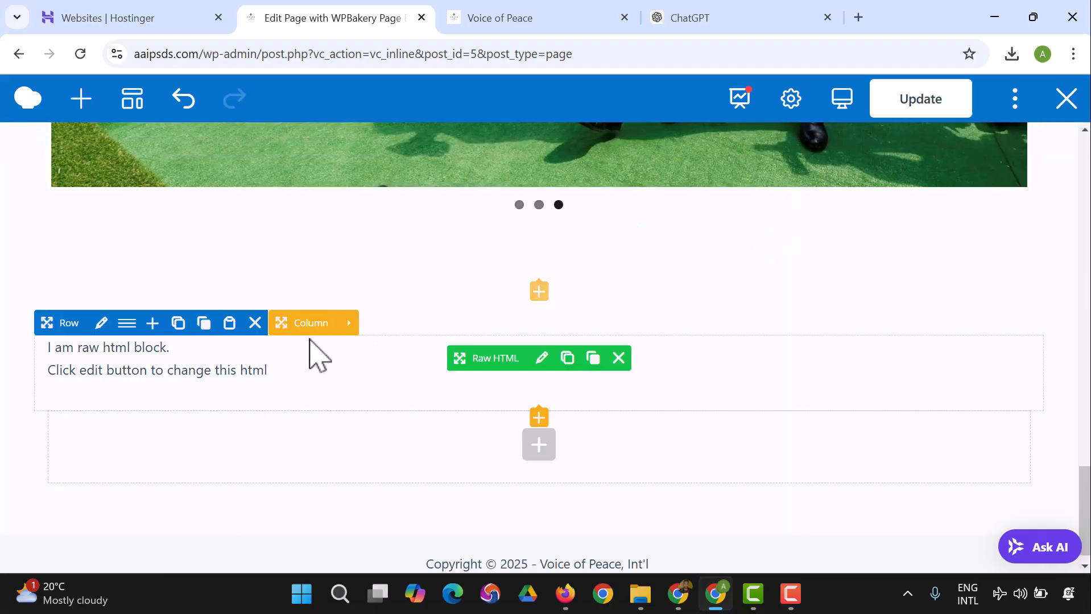
left_click(617, 362)
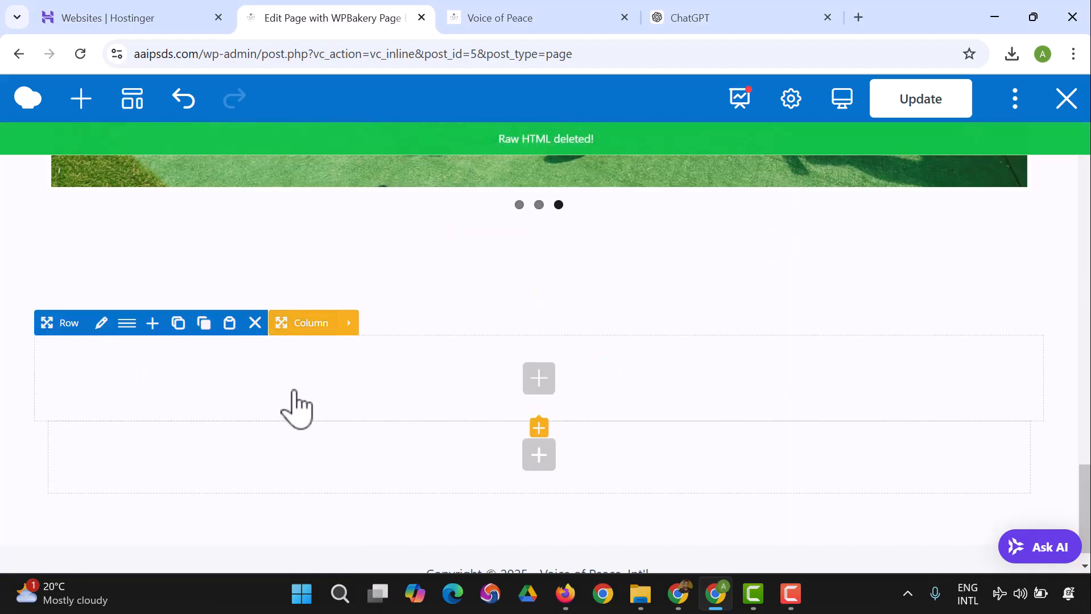
Step: Insert an inner row into the empty row below the gallery and add a Raw HTML element inside it
left_click(539, 371)
scroll(341, 330, "up", 4)
left_click(213, 262)
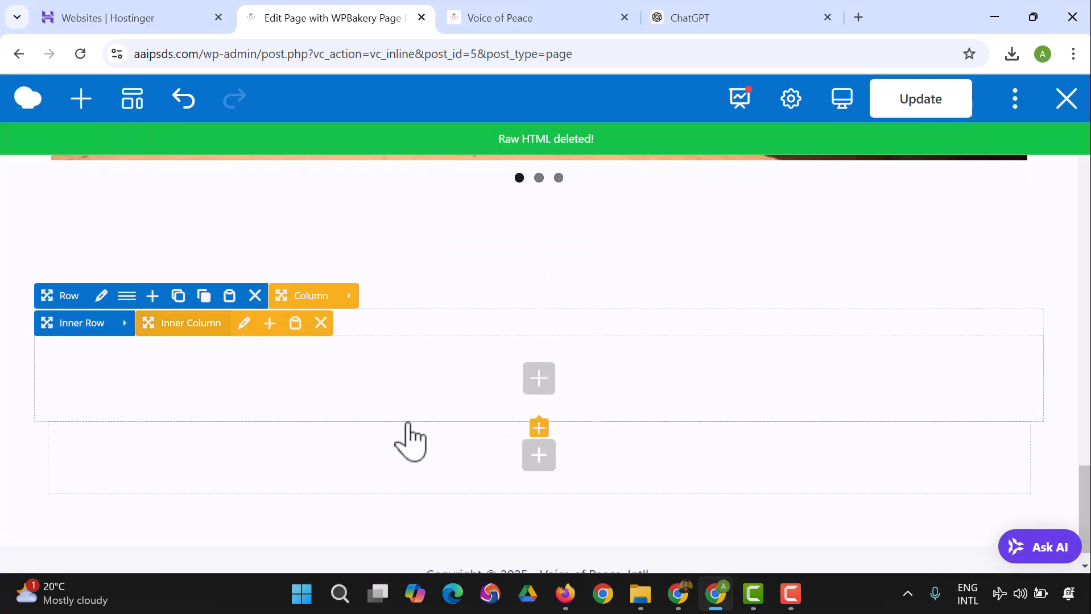
left_click(539, 378)
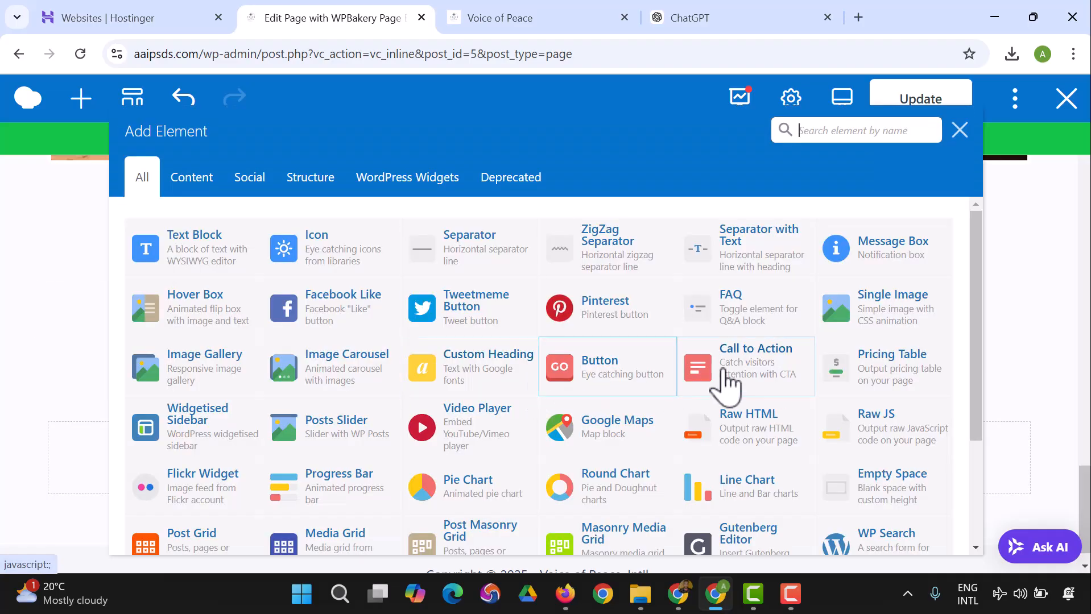
left_click(756, 431)
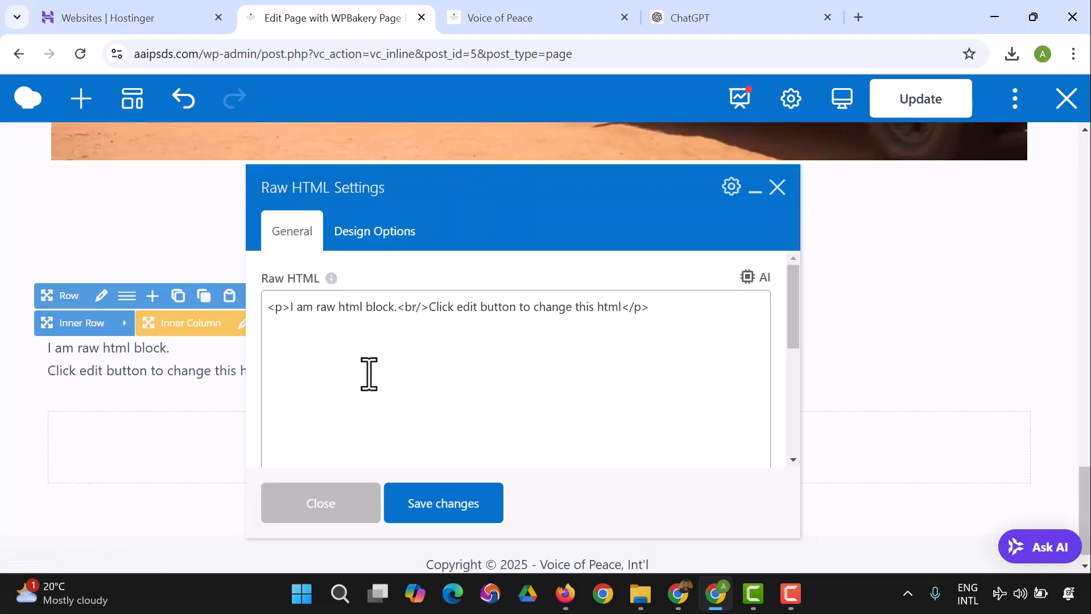
Step: Replace the Raw HTML placeholder with the copied FAQ code, save the changes and close the settings
key("ctrl+a")
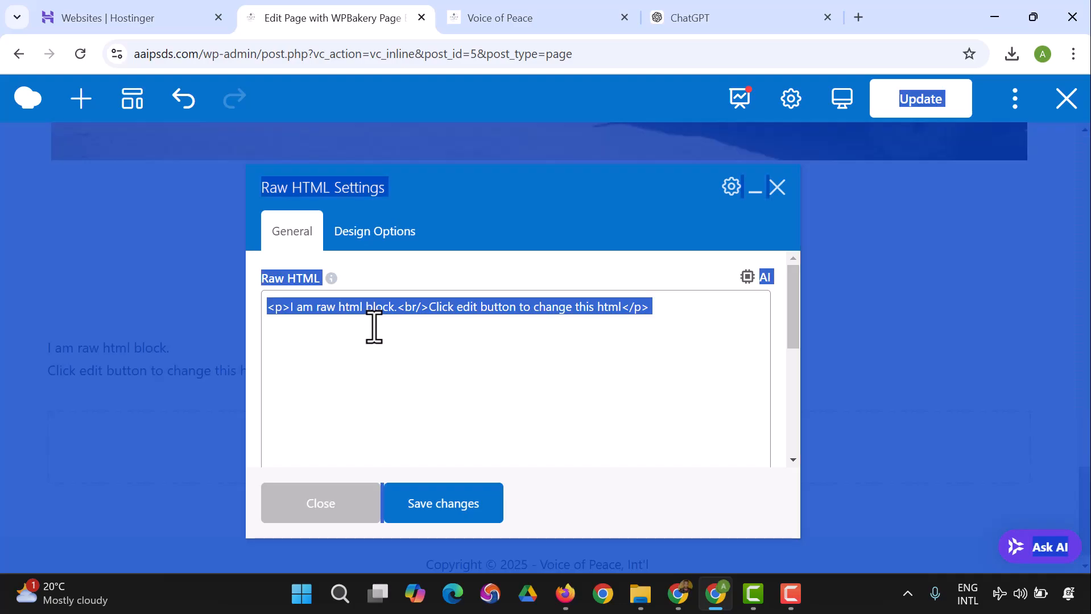
left_click(376, 330)
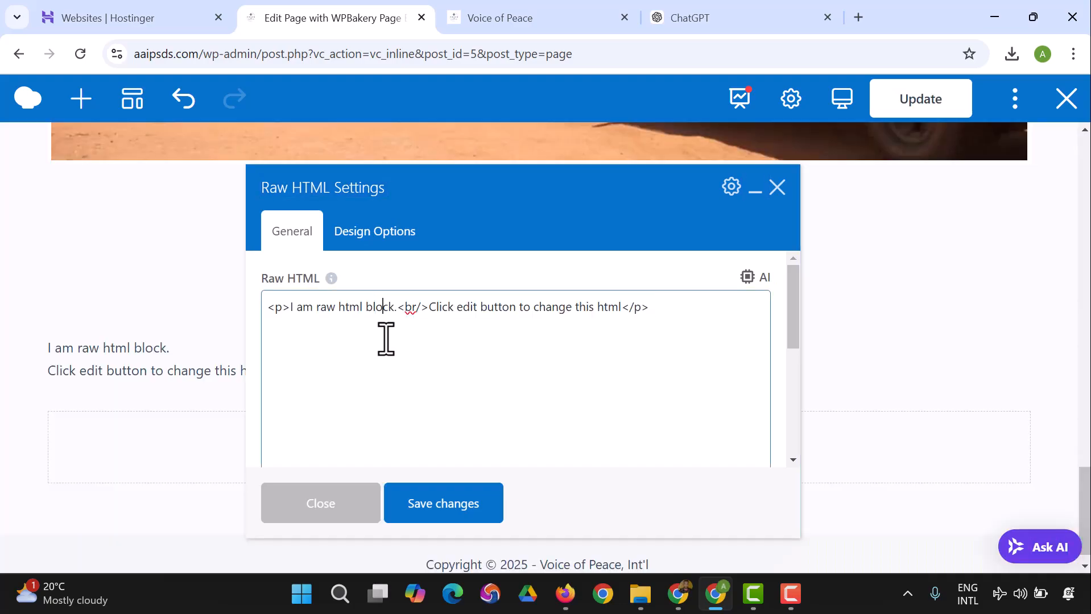
key("ctrl+a")
key("ctrl+v")
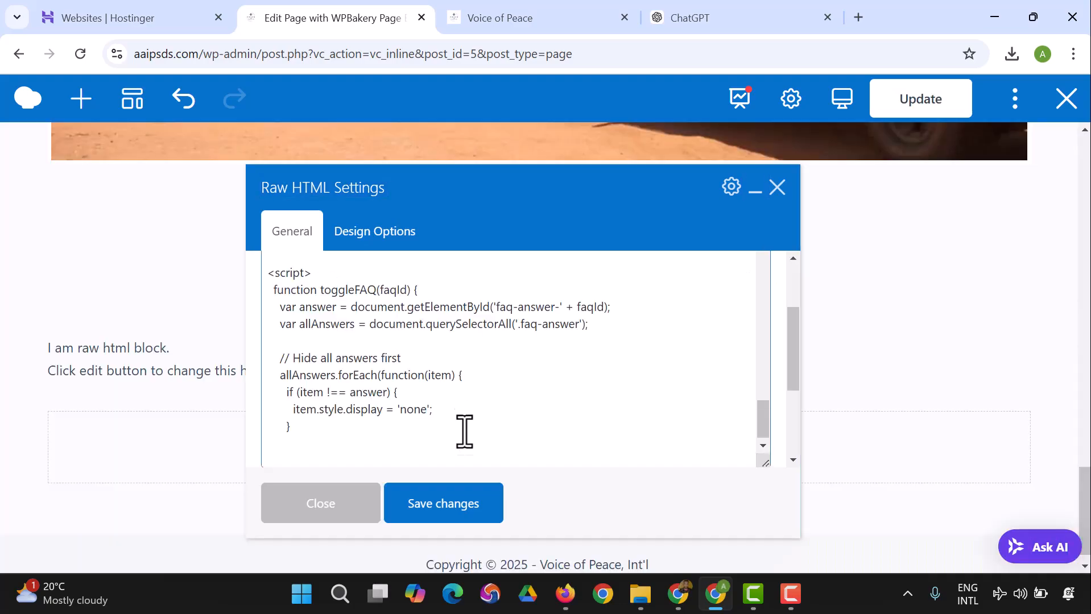
left_click(458, 508)
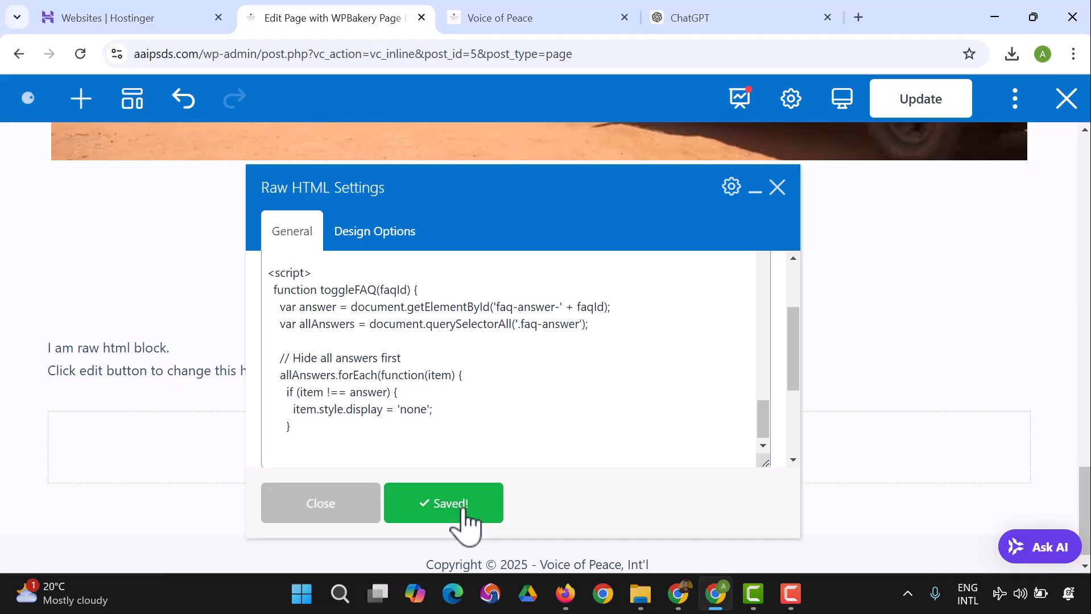
left_click(359, 508)
Step: Check the placement of the FAQ section below the gallery and update the page
scroll(536, 401, "down", 5)
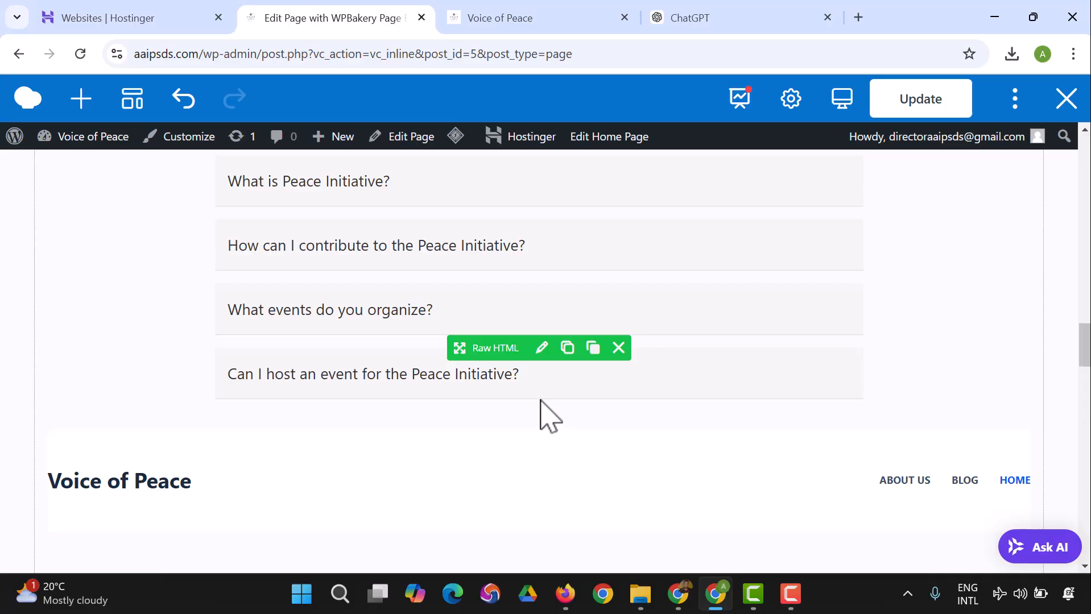
scroll(551, 404, "up", 3)
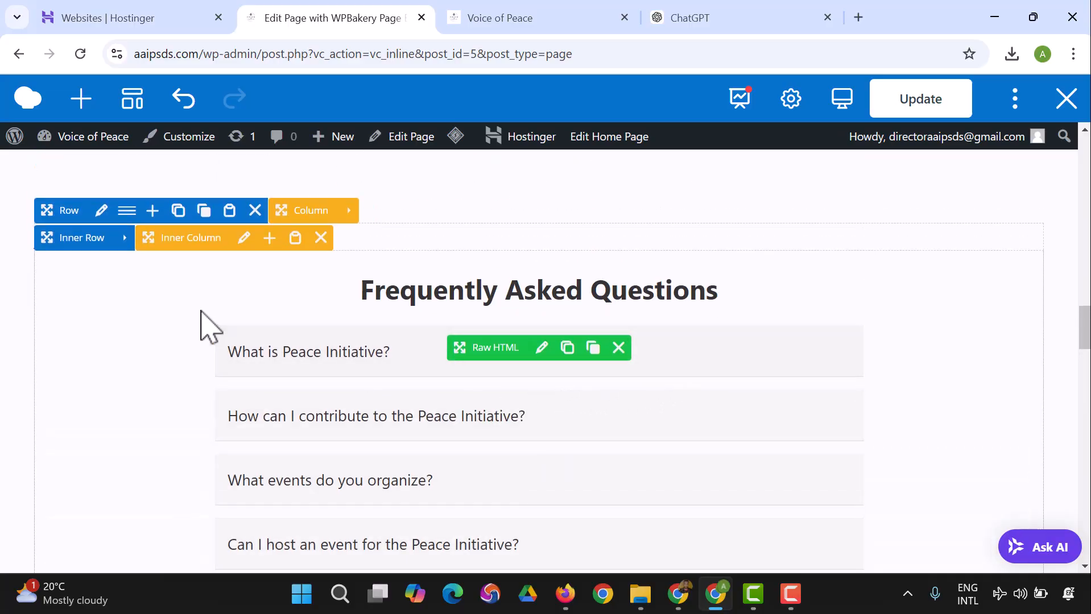
scroll(466, 336, "up", 4)
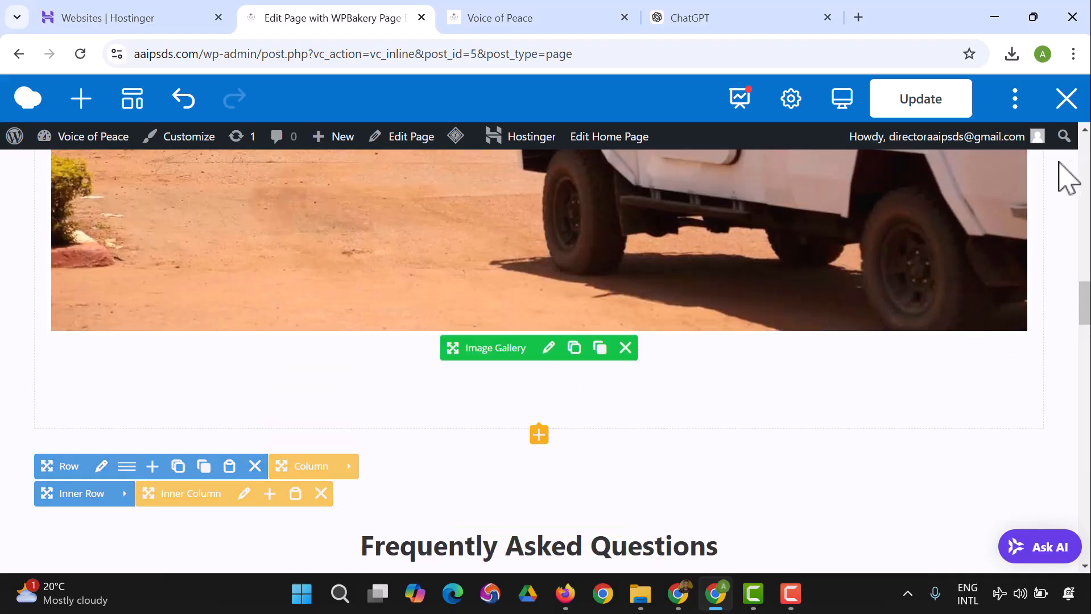
left_click(940, 114)
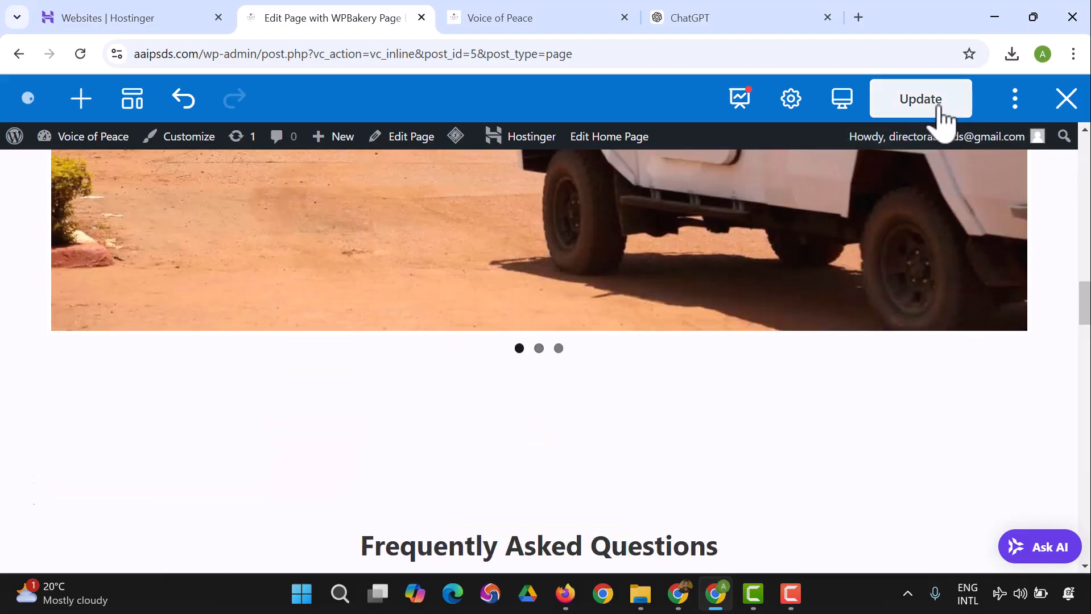
Step: Reload the live Voice of Peace page, look through it down to the FAQ section and compare that with the editor's version
left_click(530, 26)
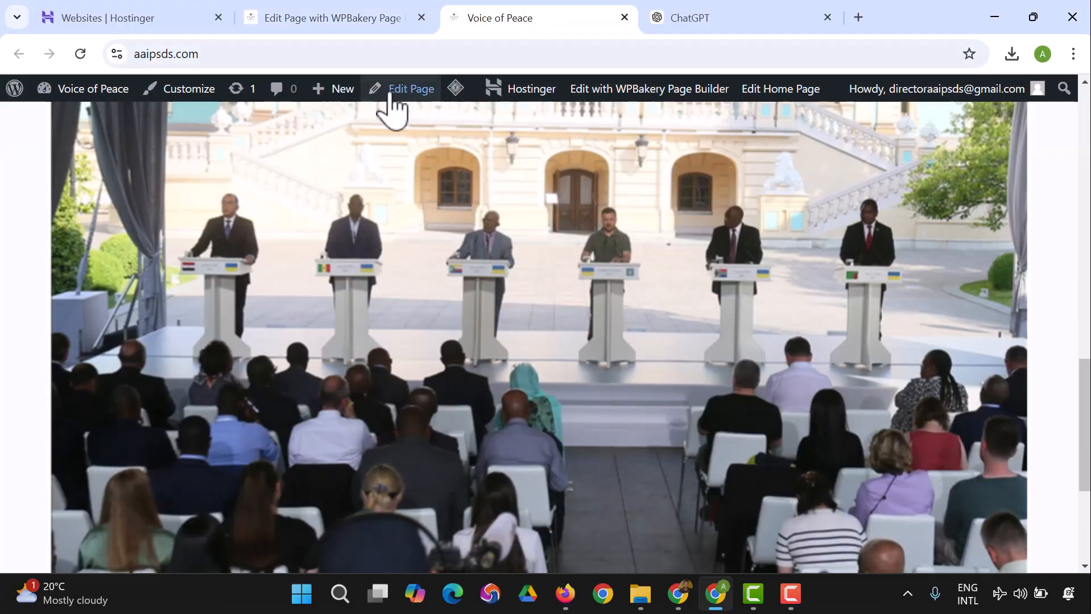
left_click(80, 54)
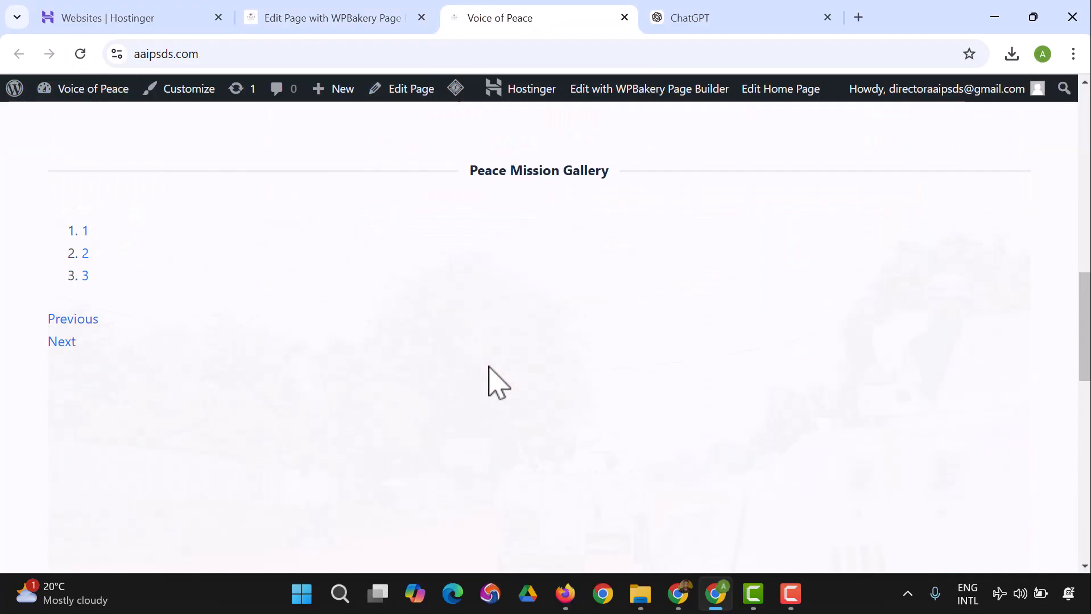
scroll(491, 360, "up", 15)
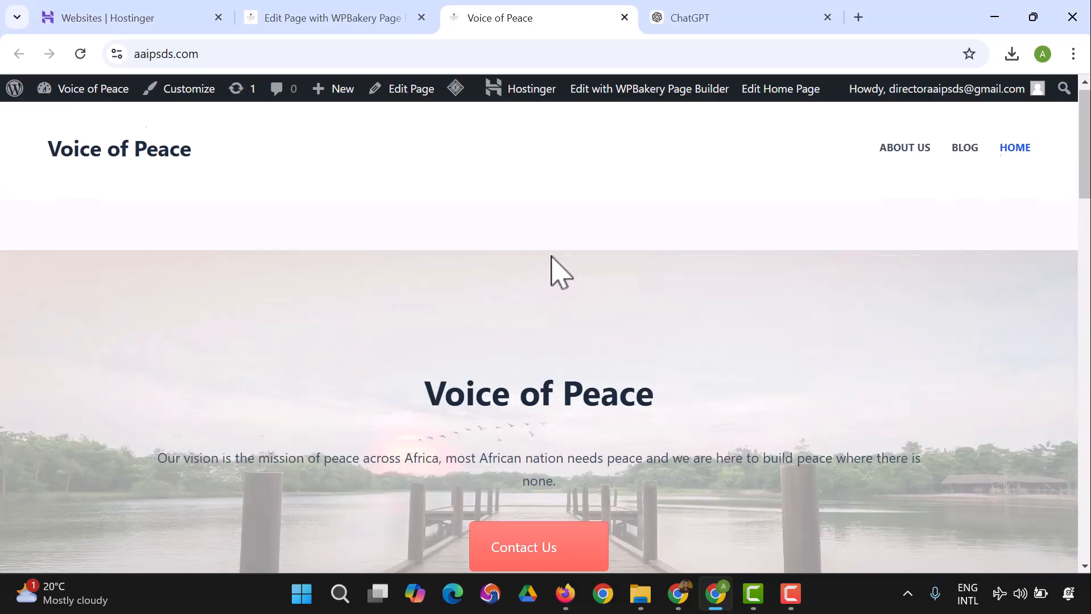
scroll(551, 256, "down", 15)
scroll(557, 263, "down", 3)
scroll(565, 358, "up", 7)
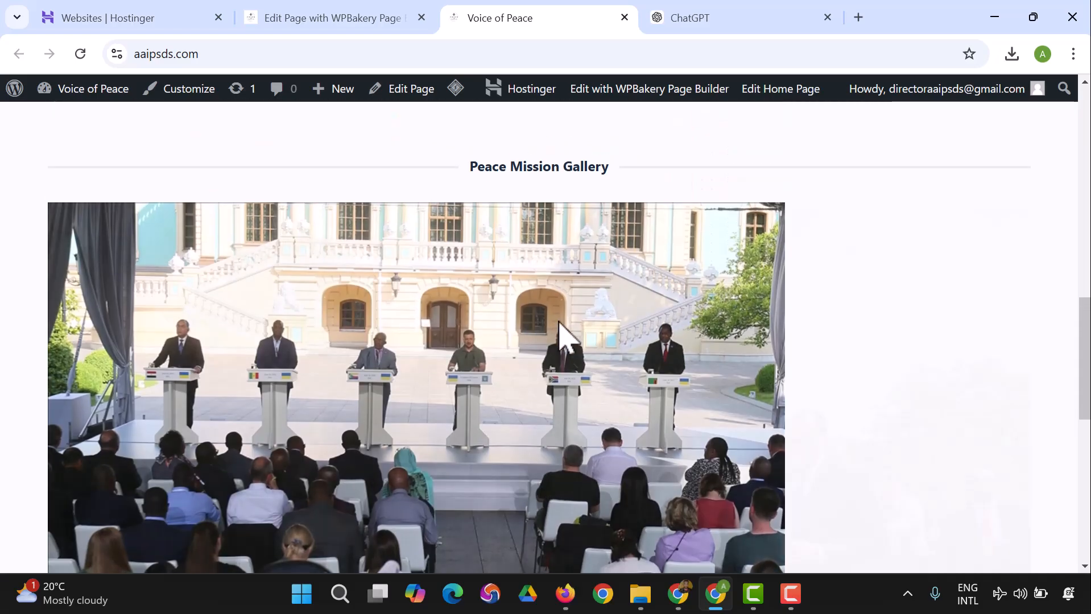
scroll(592, 321, "down", 5)
scroll(743, 336, "down", 9)
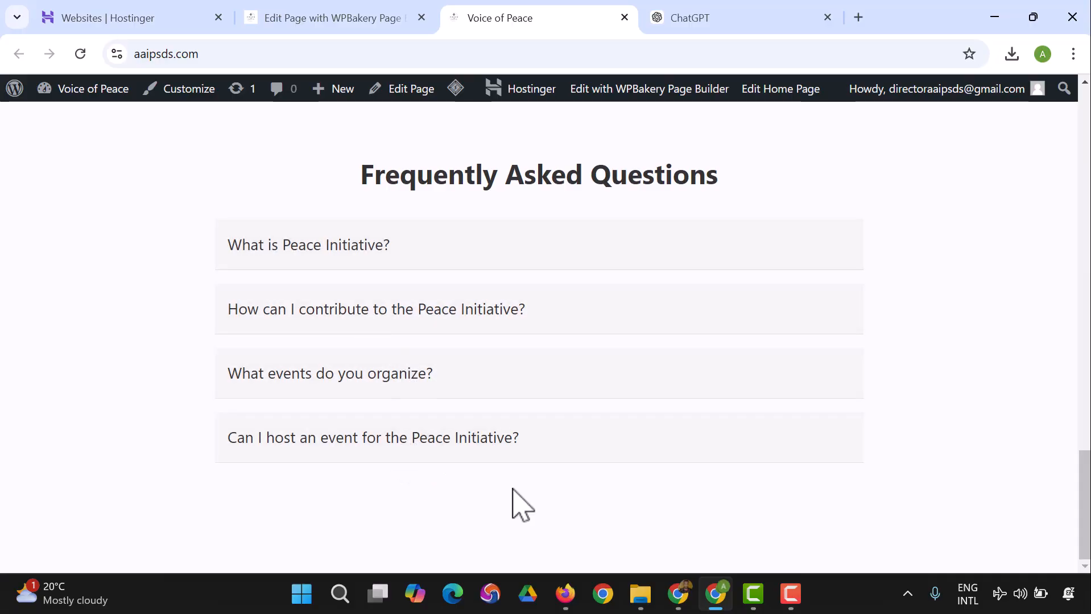
left_click(313, 18)
scroll(511, 418, "down", 7)
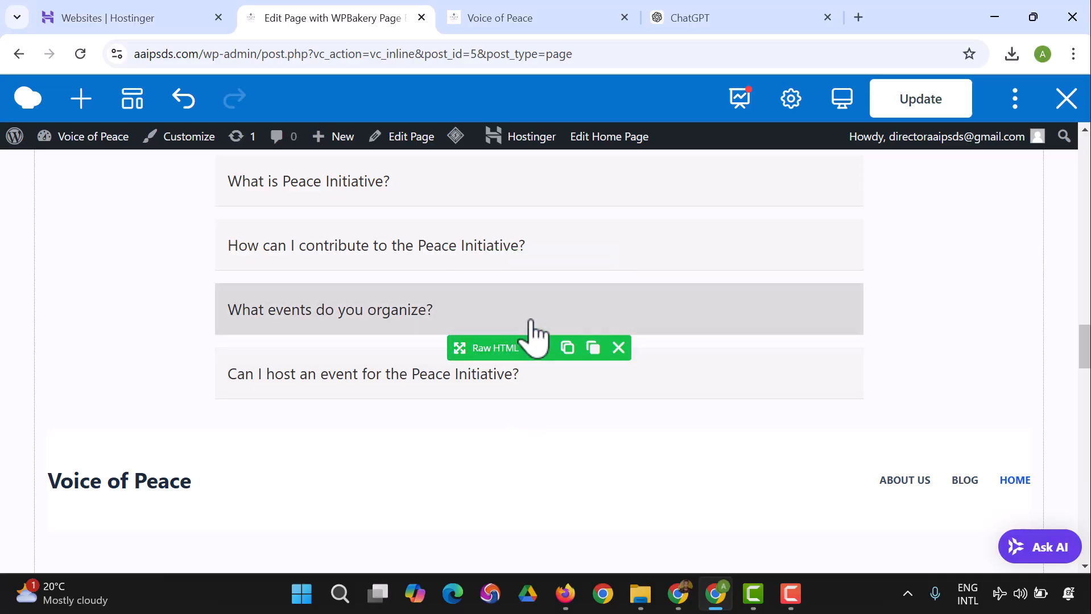
left_click(521, 21)
Step: Switch to ChatGPT, review the generated FAQ code and begin a follow-up message with "The Faq is not responsive, like the"
left_click(660, 18)
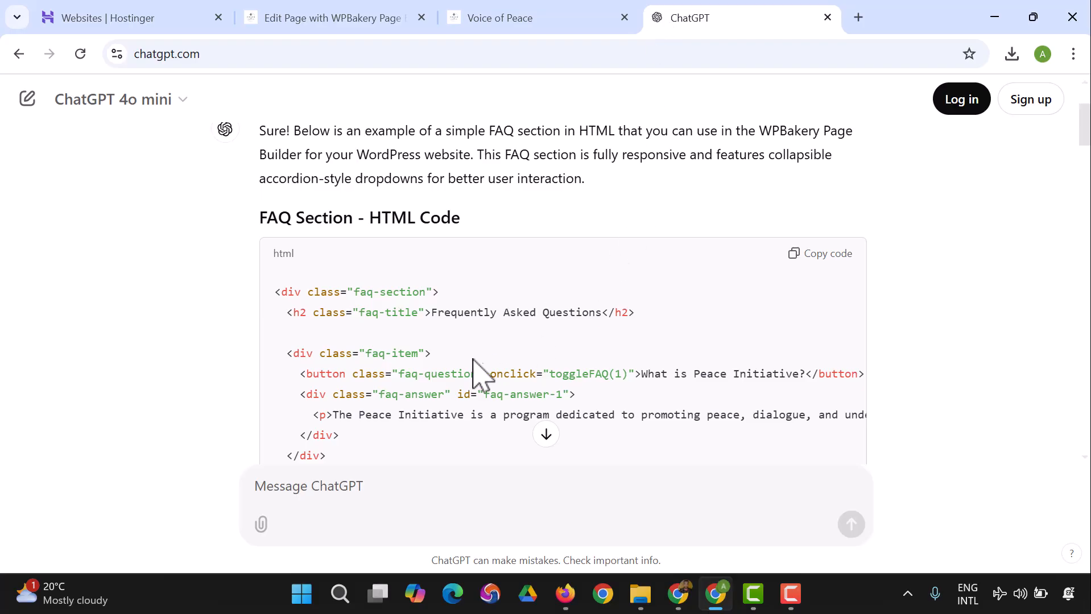
scroll(449, 349, "down", 1)
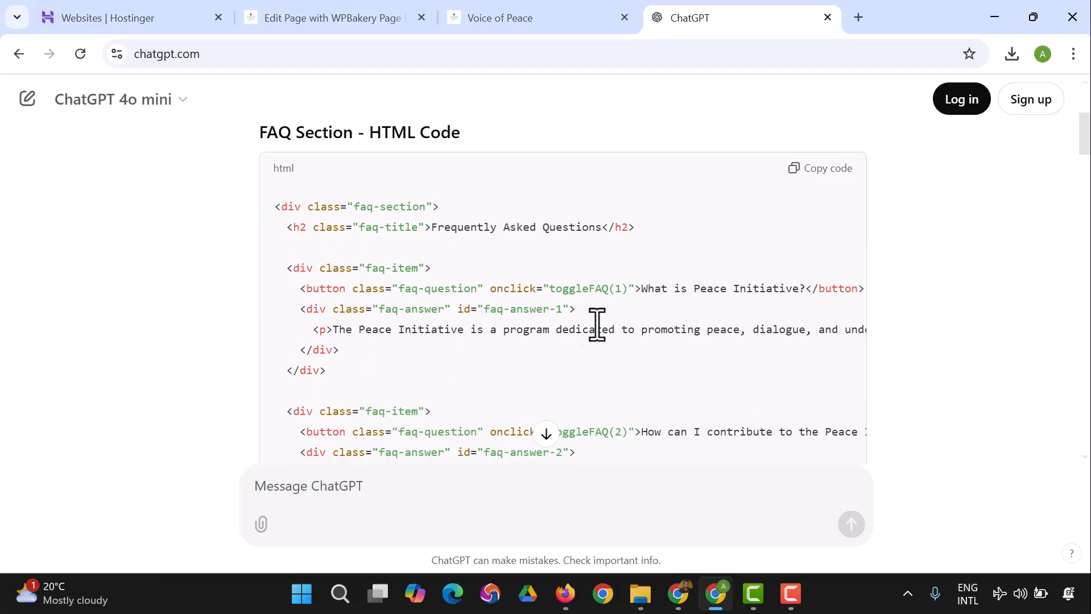
scroll(441, 273, "down", 10)
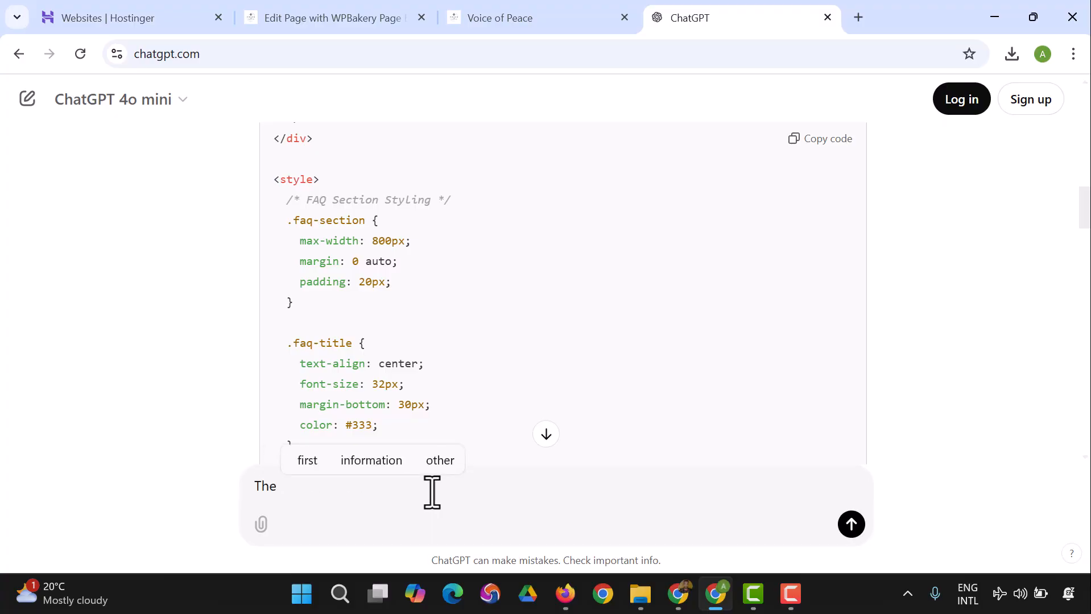
type("aw")
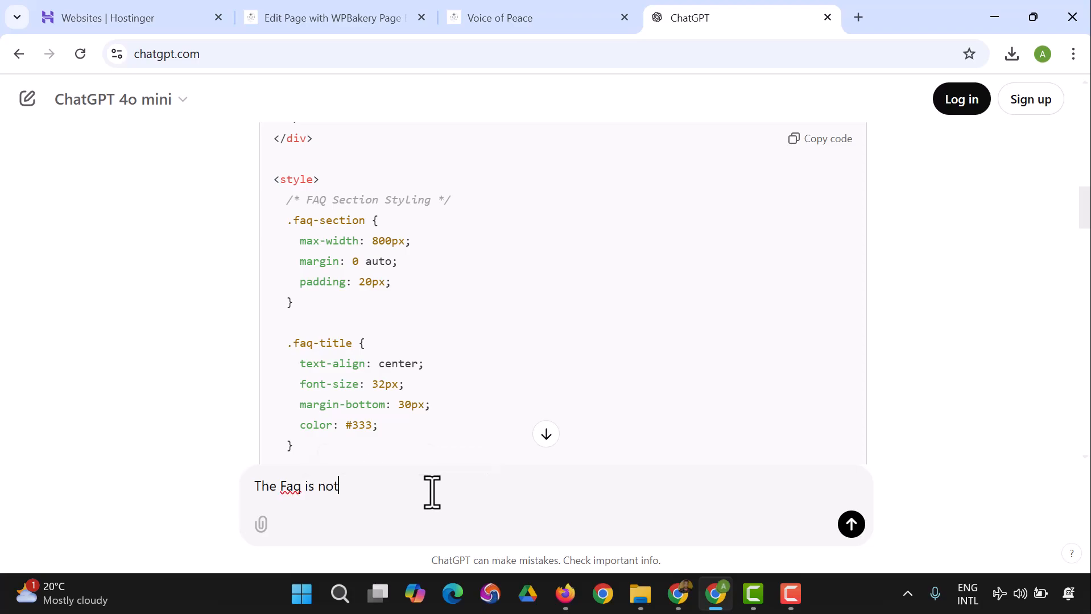
type("ponsive")
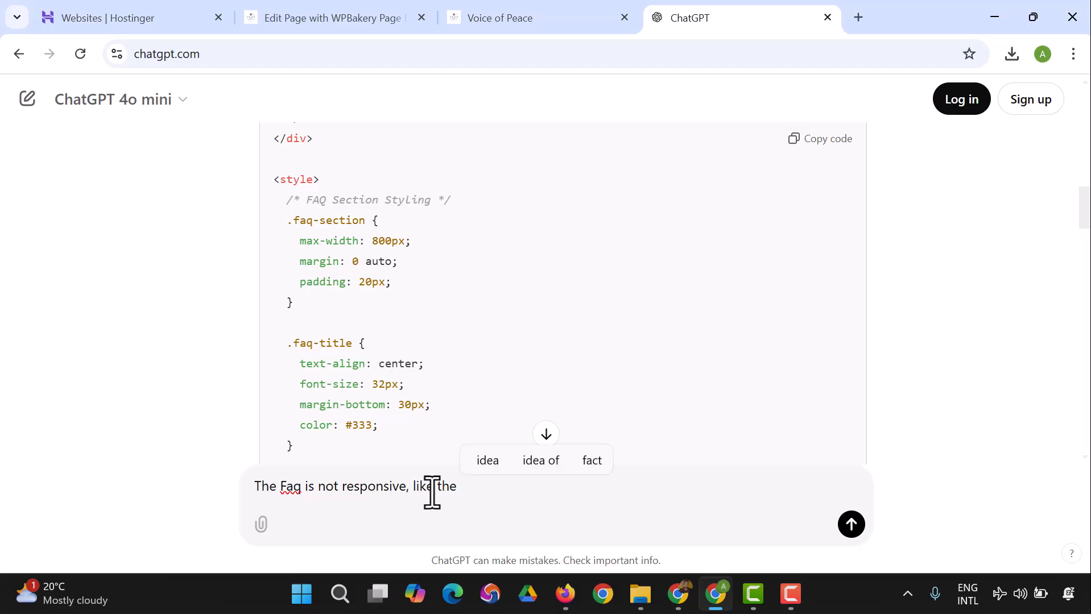
scroll(464, 330, "up", 3)
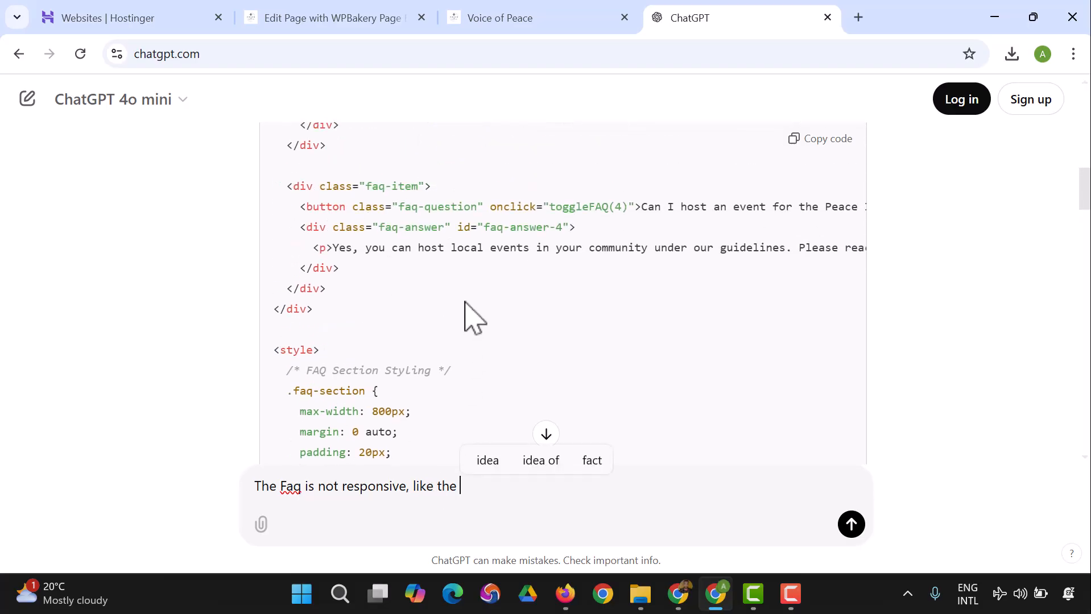
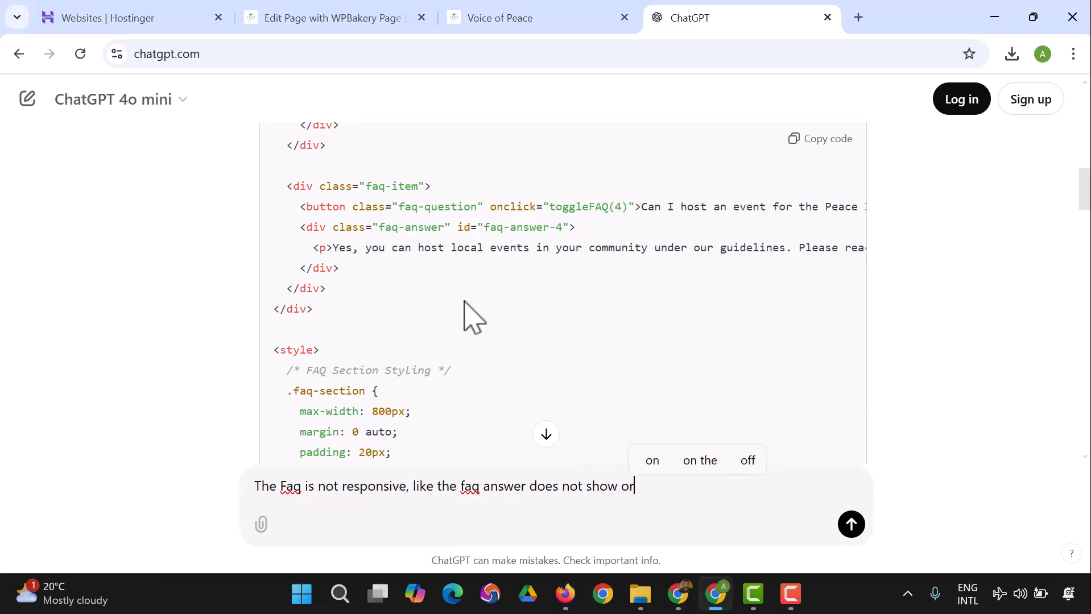
Step: Complete the ChatGPT message with "faq answer does not show or collapse", send it and go to the new reply
type("pse")
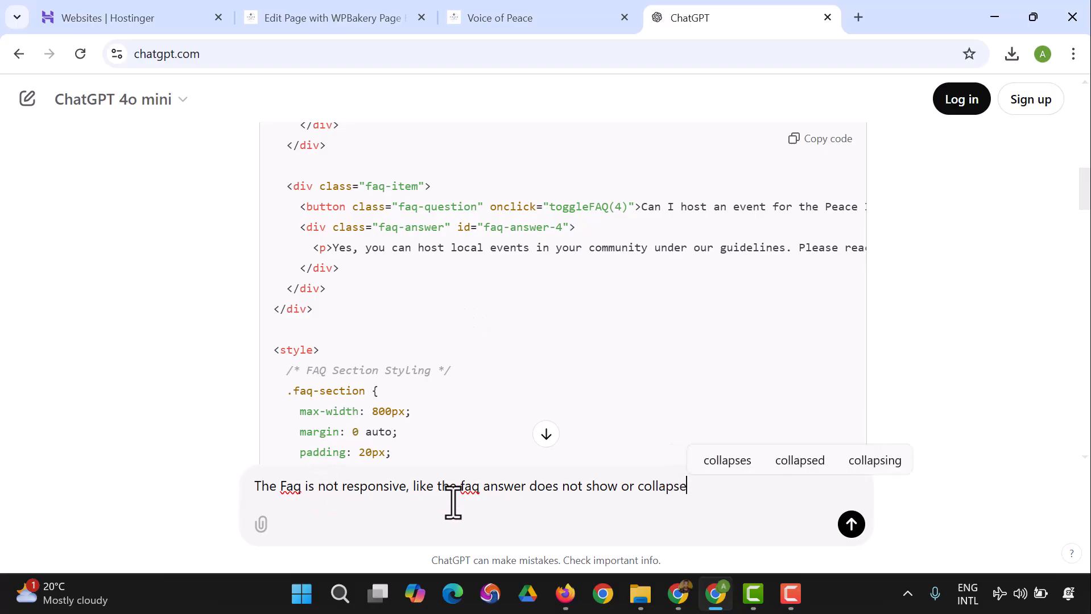
left_click(852, 525)
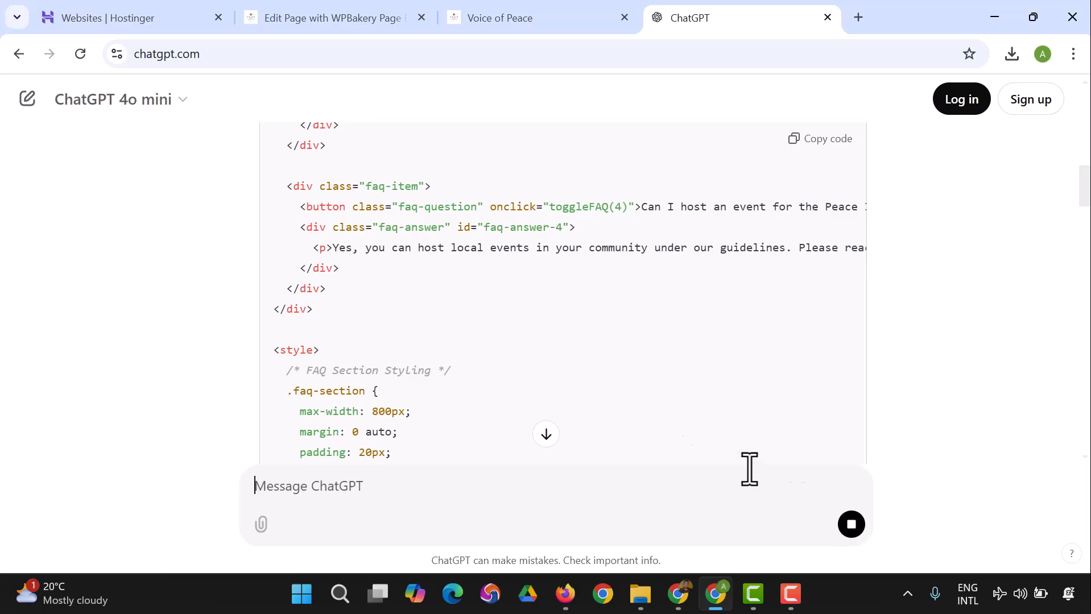
scroll(500, 336, "down", 10)
scroll(501, 342, "down", 20)
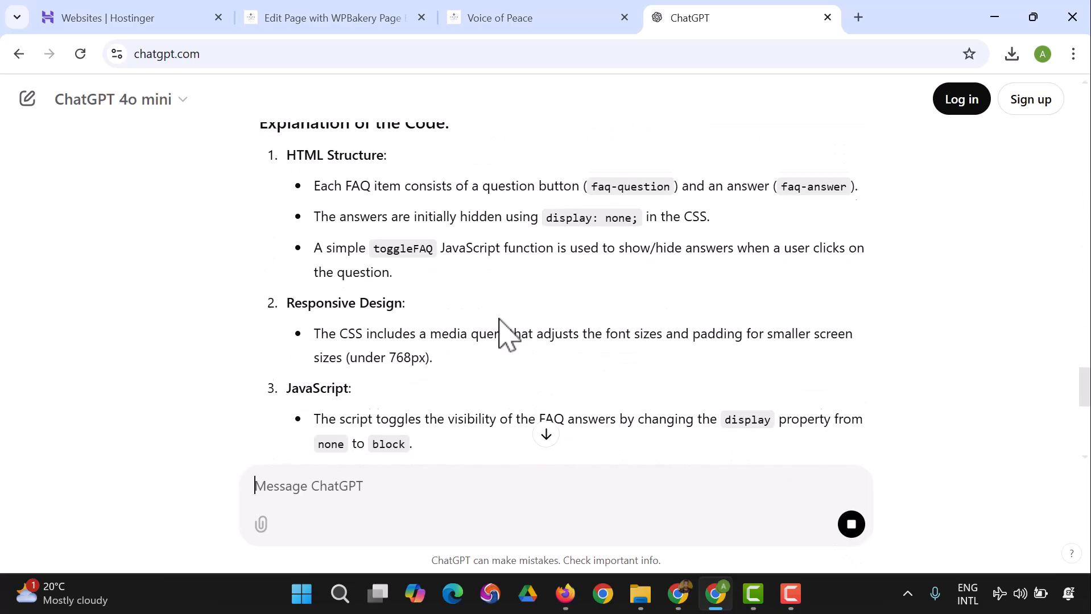
scroll(502, 318, "down", 2)
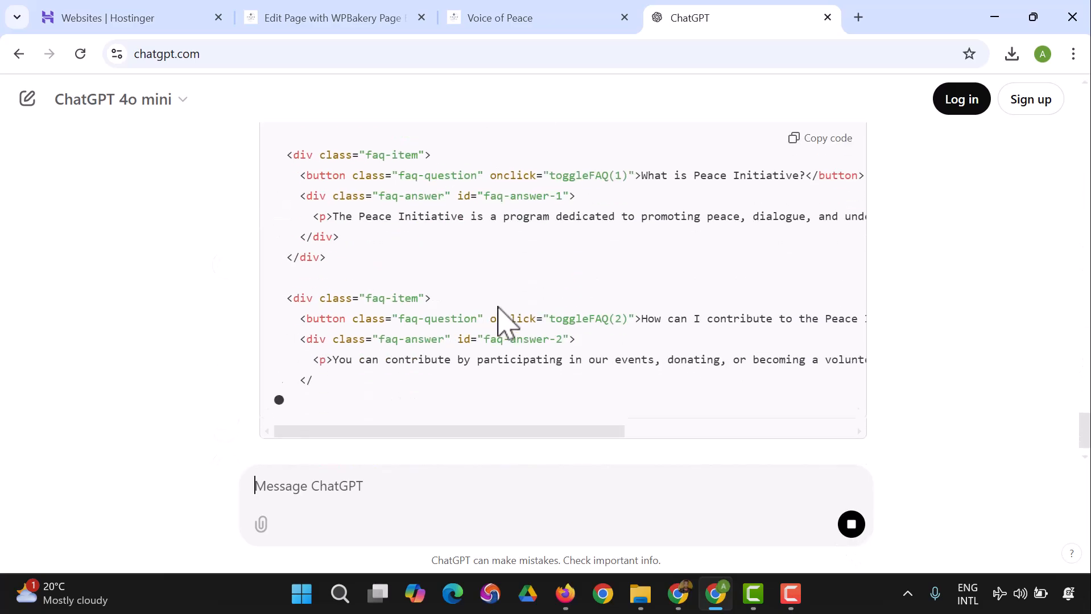
Step: Review the updated FAQ code from its HTML through its toggle script and copy it
scroll(500, 310, "down", 12)
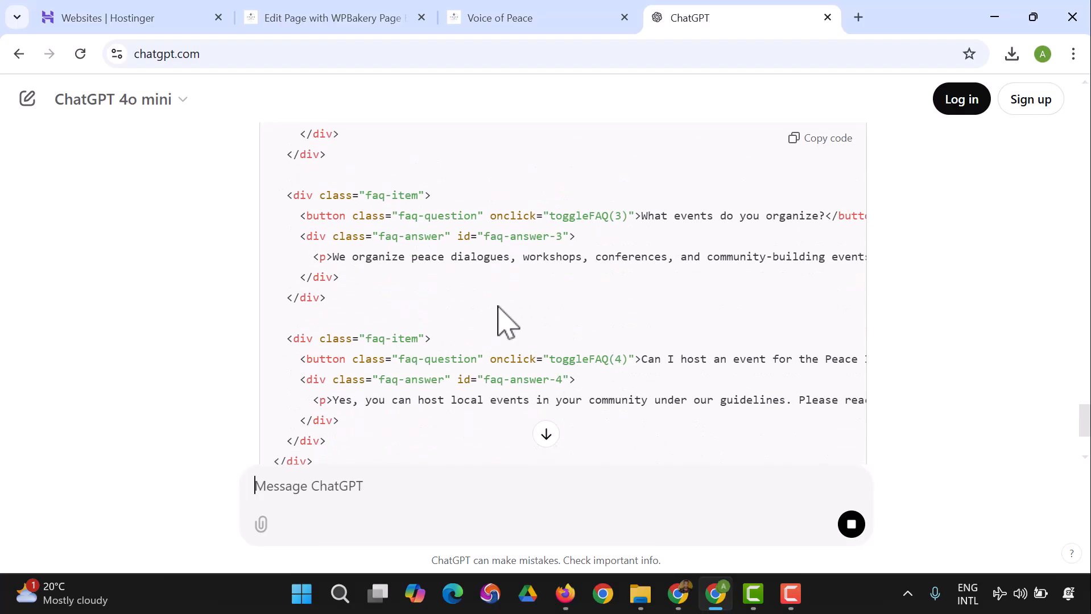
scroll(501, 307, "down", 12)
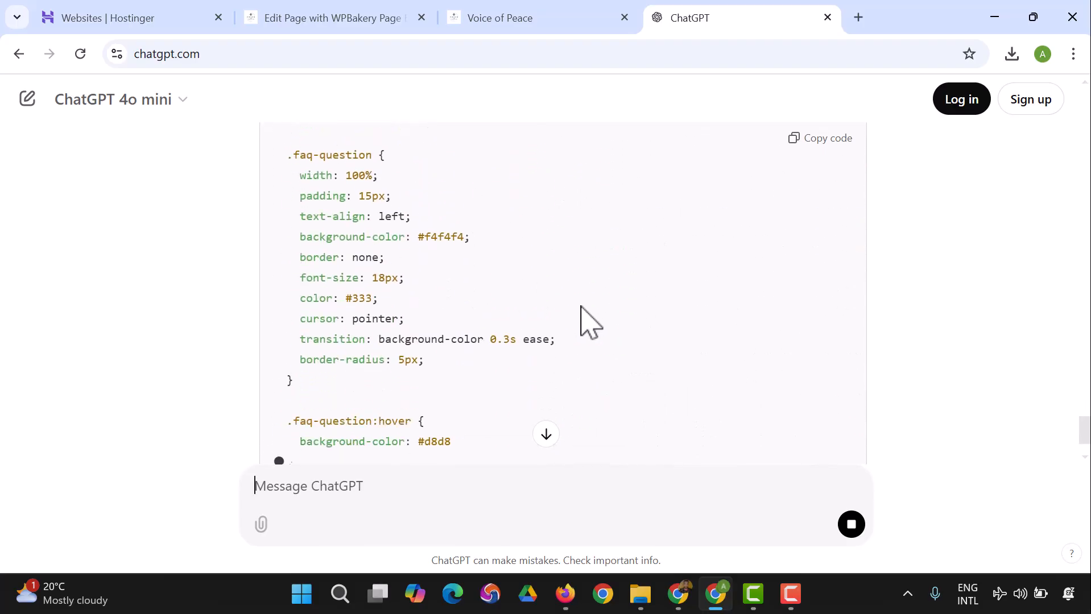
scroll(551, 305, "down", 12)
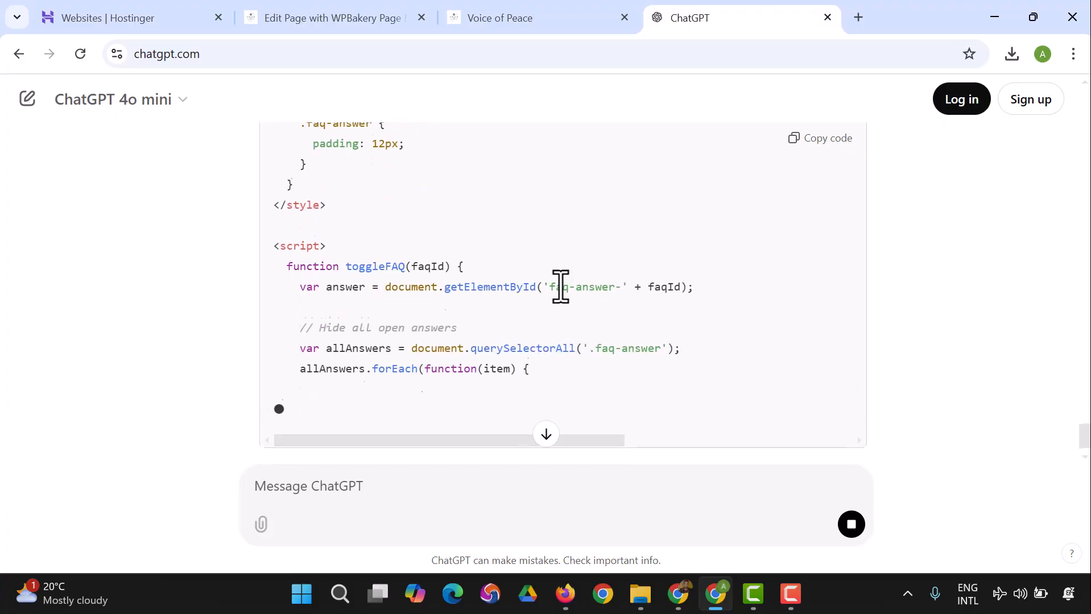
scroll(639, 299, "up", 15)
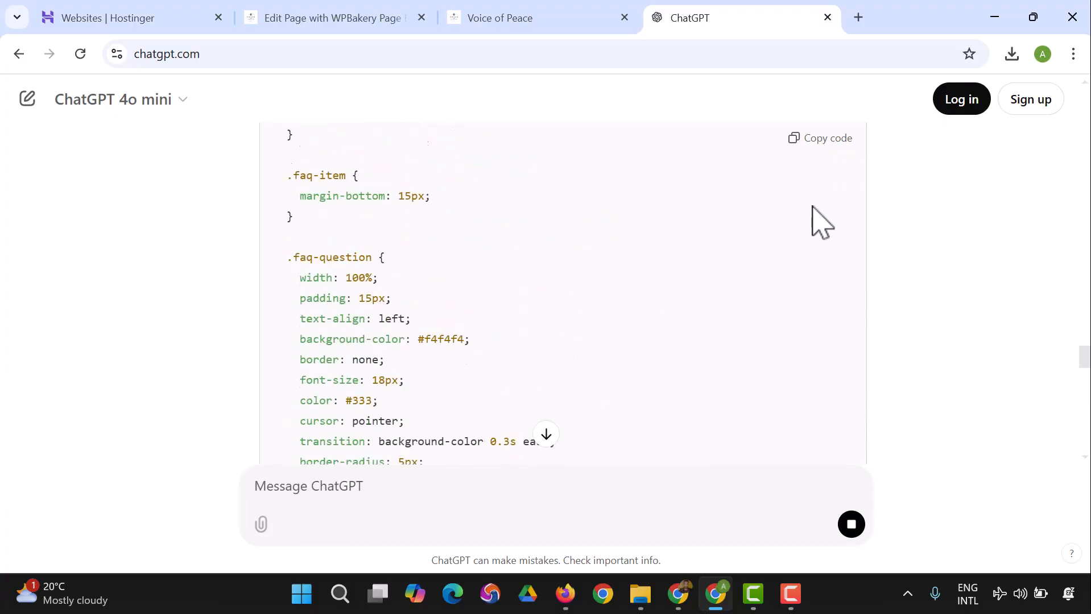
scroll(820, 219, "up", 10)
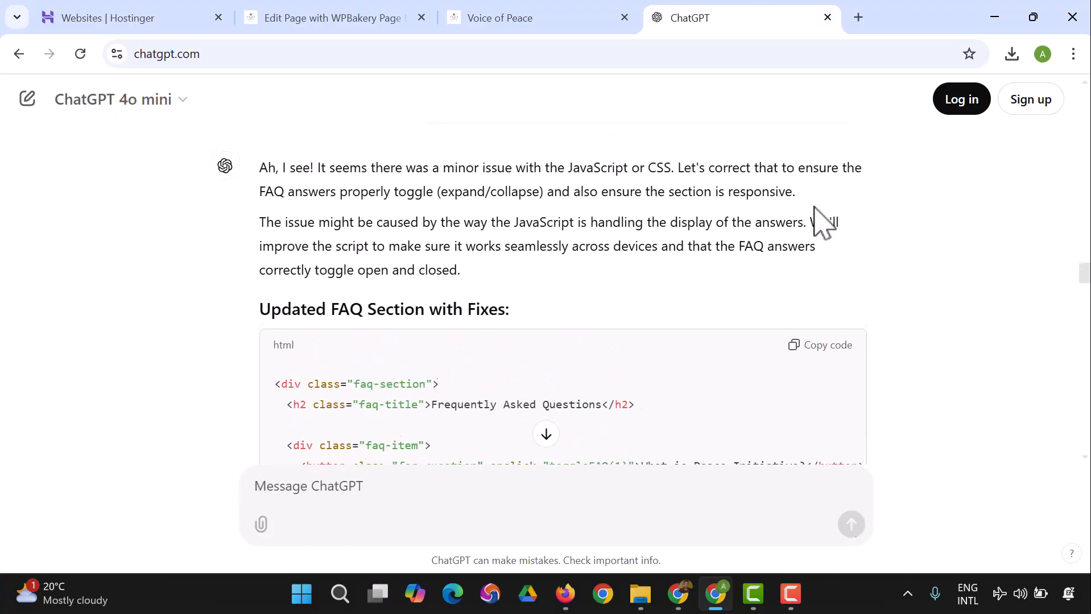
Step: Switch to the page editor, open the settings of the FAQ's Raw HTML element and clear its old code
left_click(355, 21)
scroll(483, 350, "up", 3)
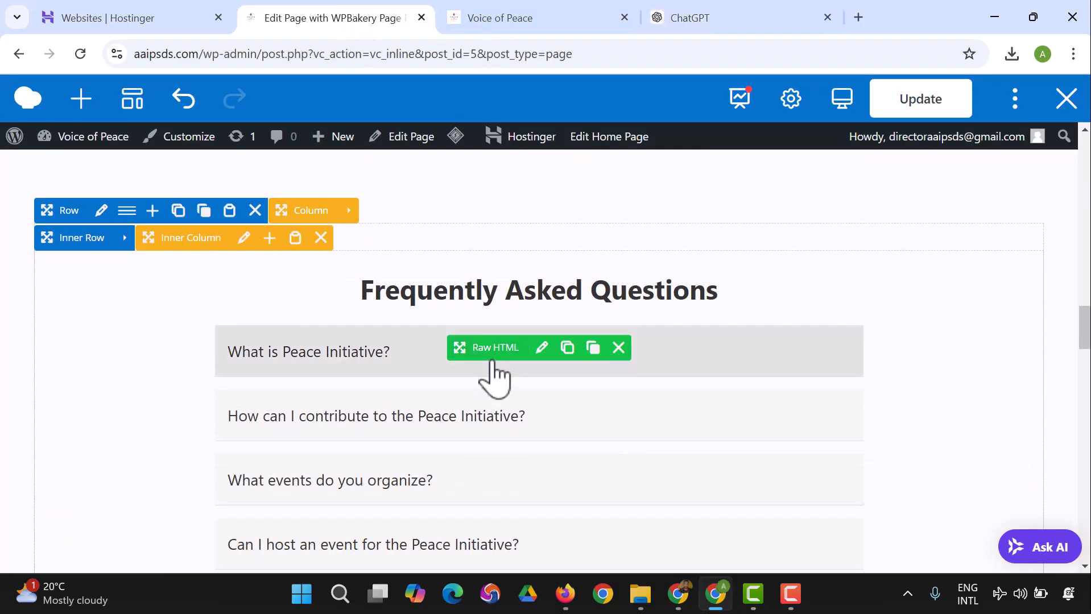
left_click(542, 348)
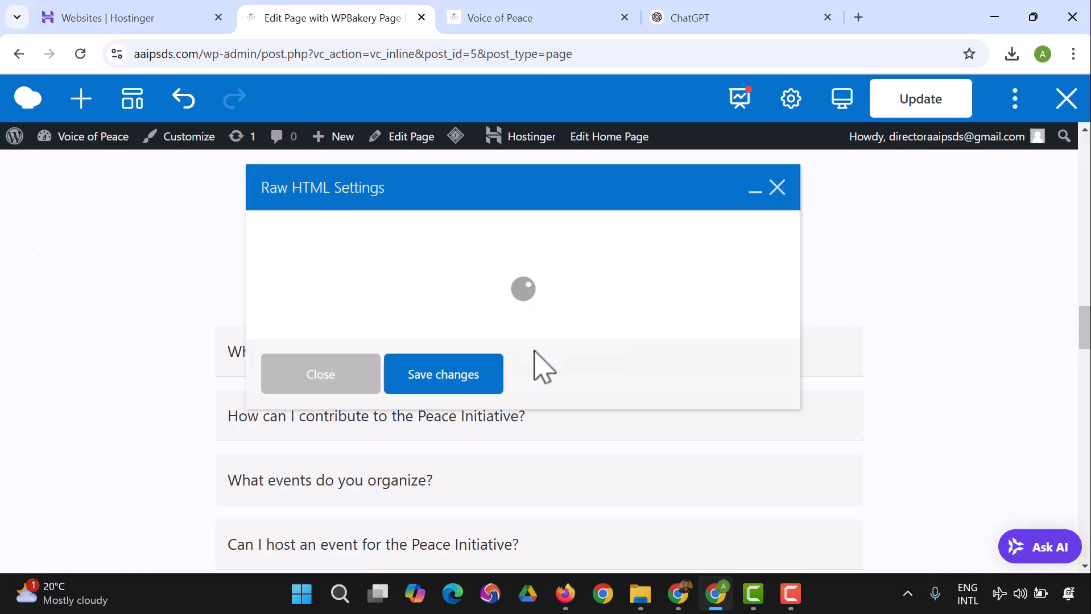
left_click(523, 401)
key("ctrl+a")
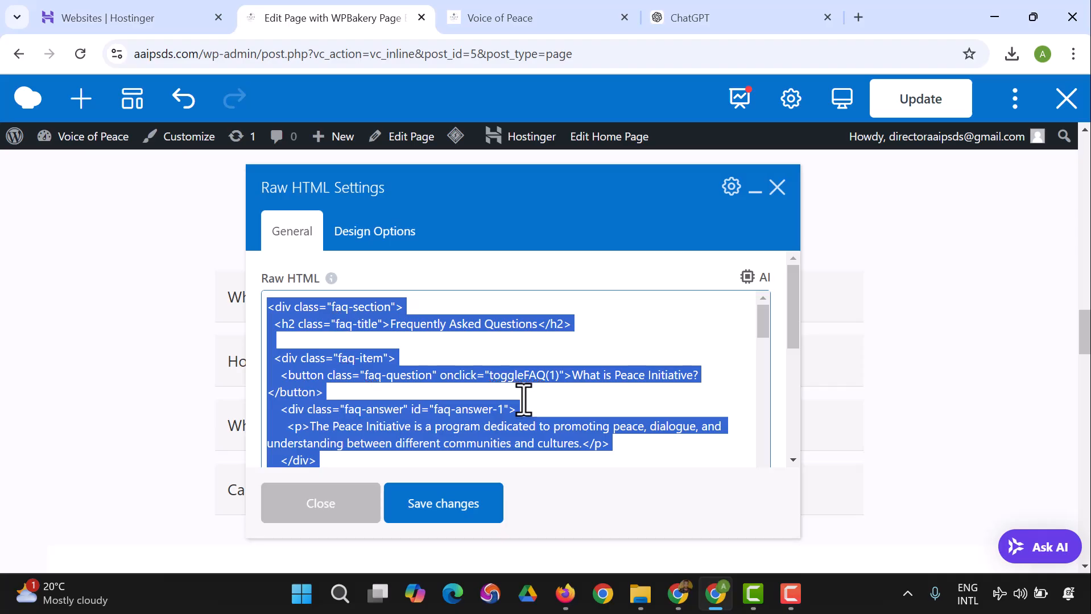
left_click(553, 393)
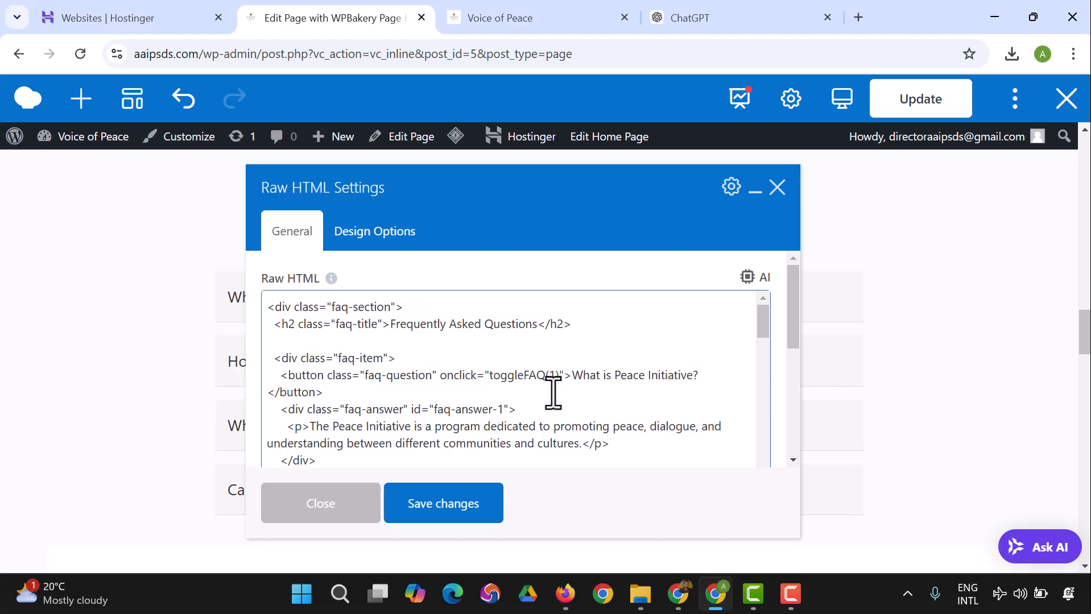
key("ctrl+a")
key("BackSpace")
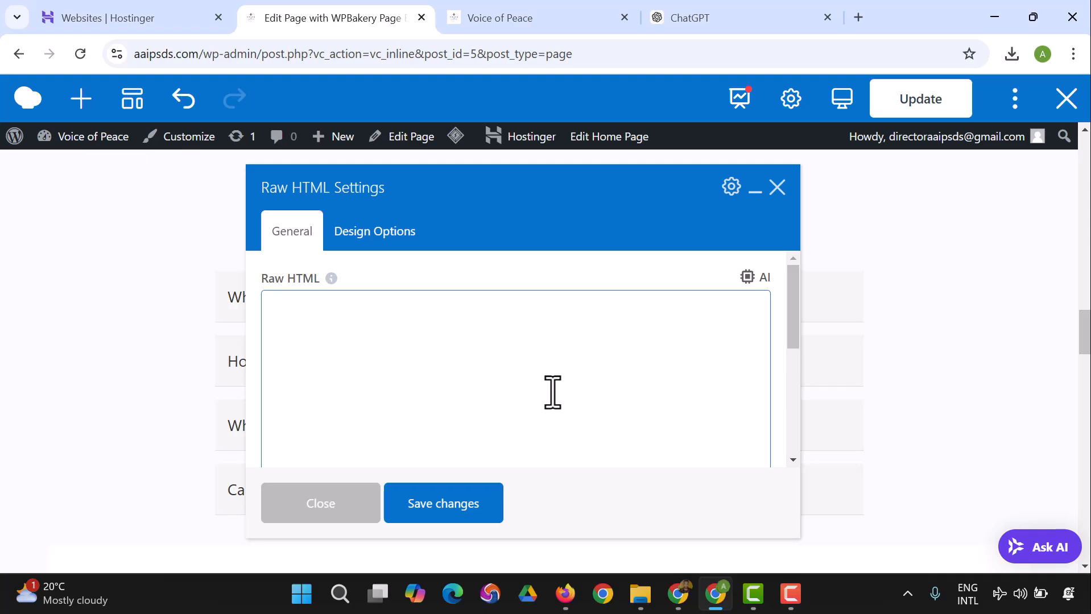
Step: Paste the updated FAQ code into the Raw HTML element, save and close its settings, and update the page
key("ctrl+v")
left_click(489, 520)
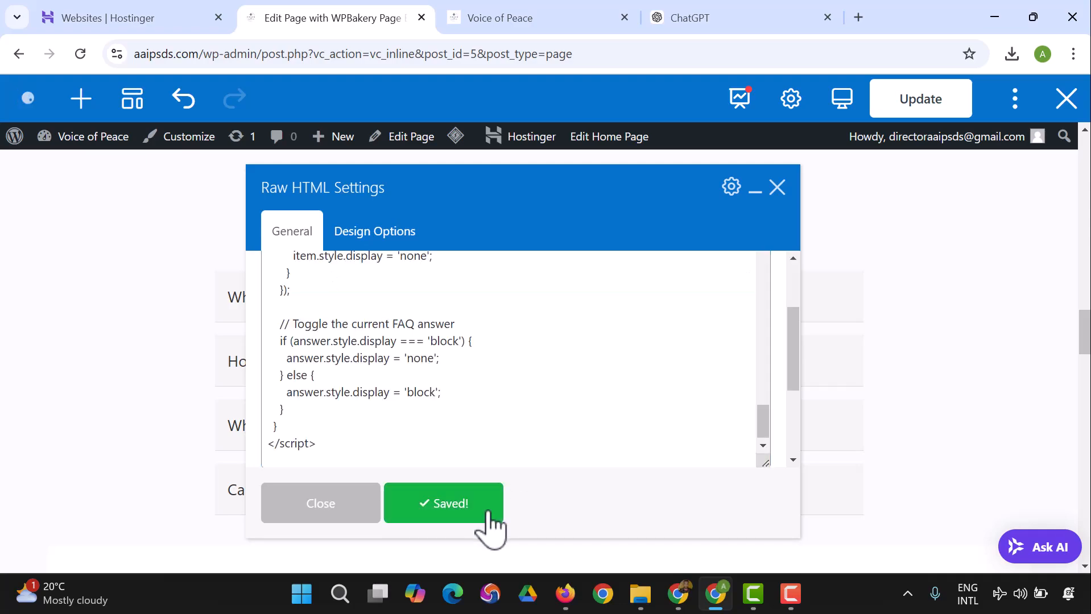
left_click(355, 516)
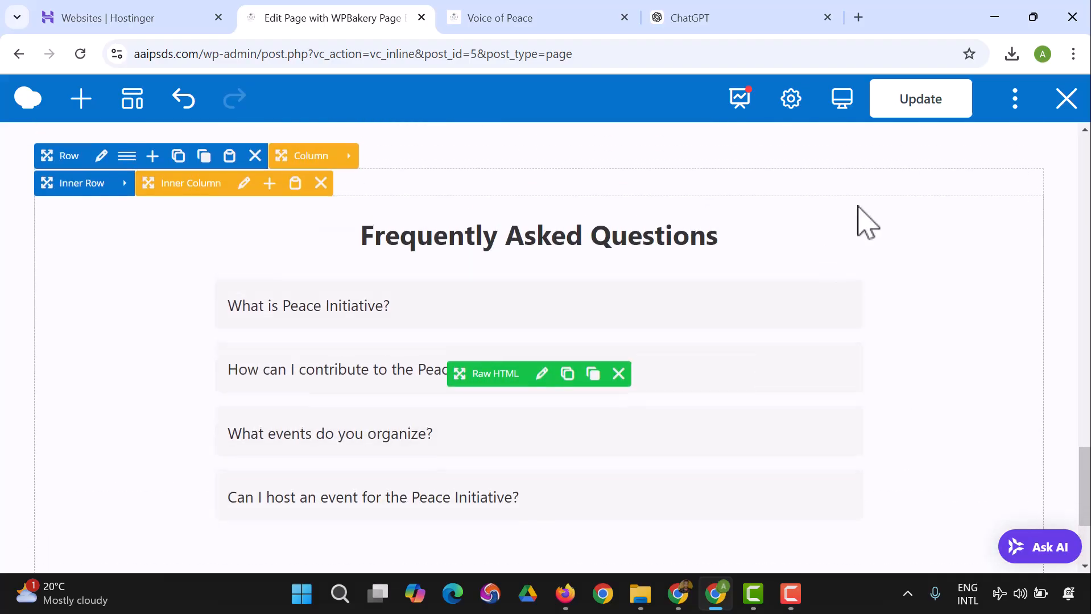
left_click(922, 105)
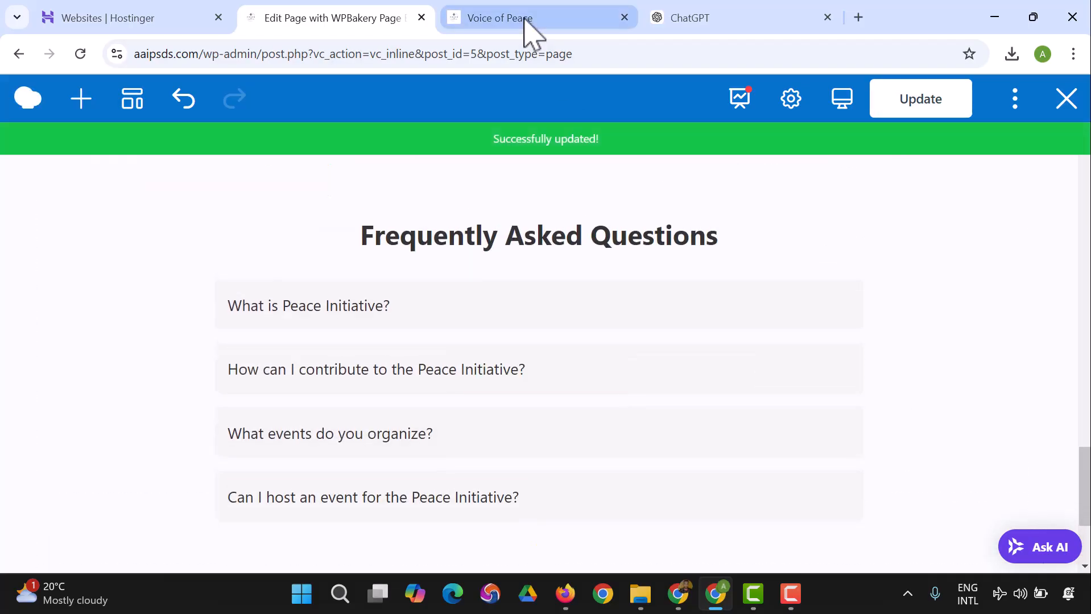
Step: Switch to the live Voice of Peace page, reload it and go to the FAQ section
left_click(527, 22)
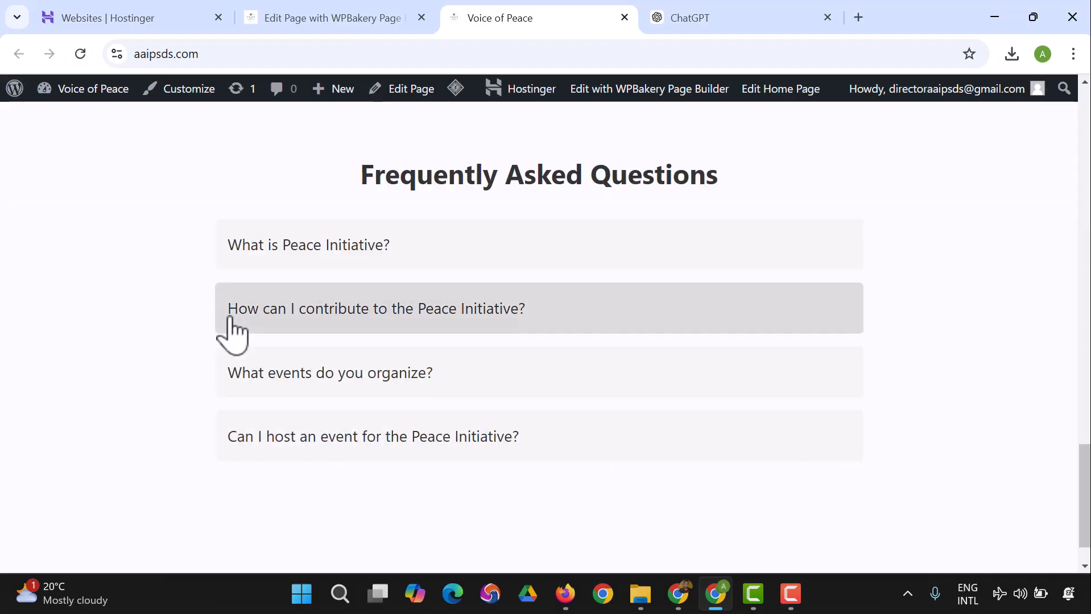
scroll(317, 232, "up", 3)
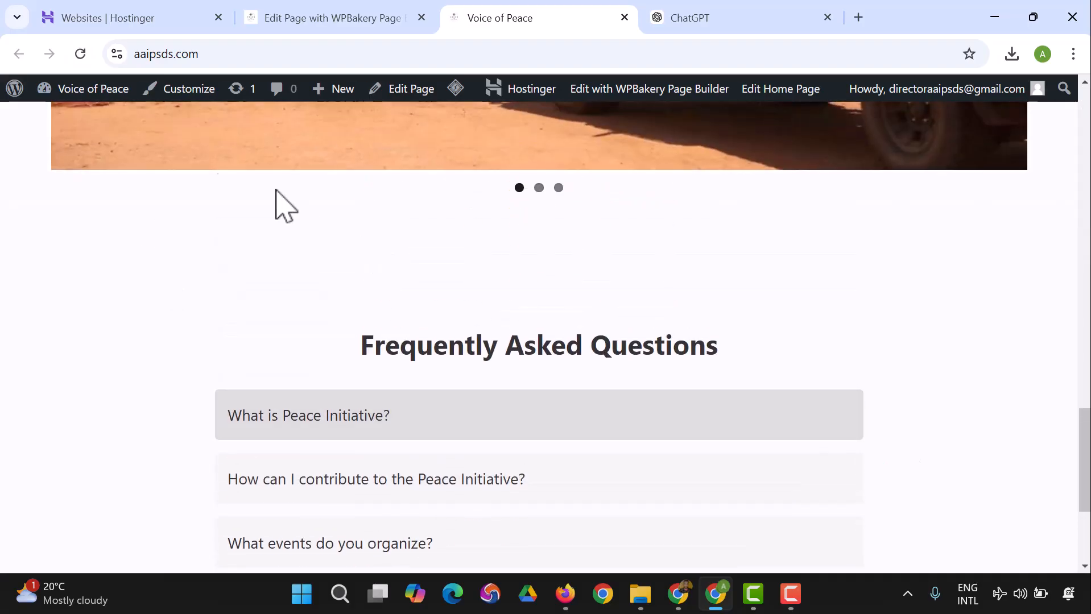
left_click(82, 54)
scroll(407, 224, "down", 10)
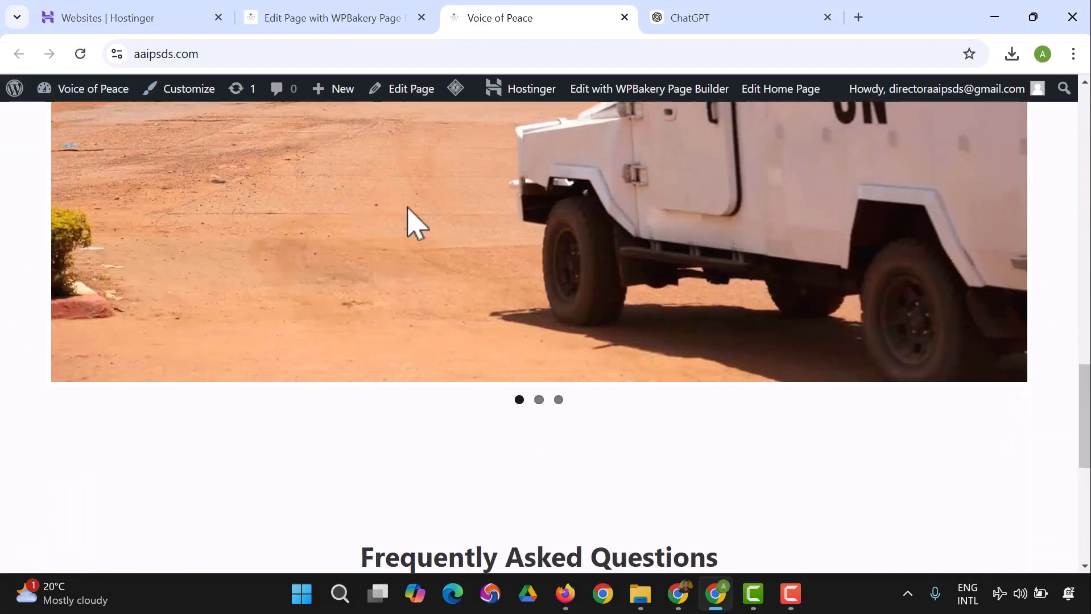
Step: Test the live FAQ by expanding its questions in turn and collapsing "Can I host an event for the Peace Initiative?"
left_click(465, 278)
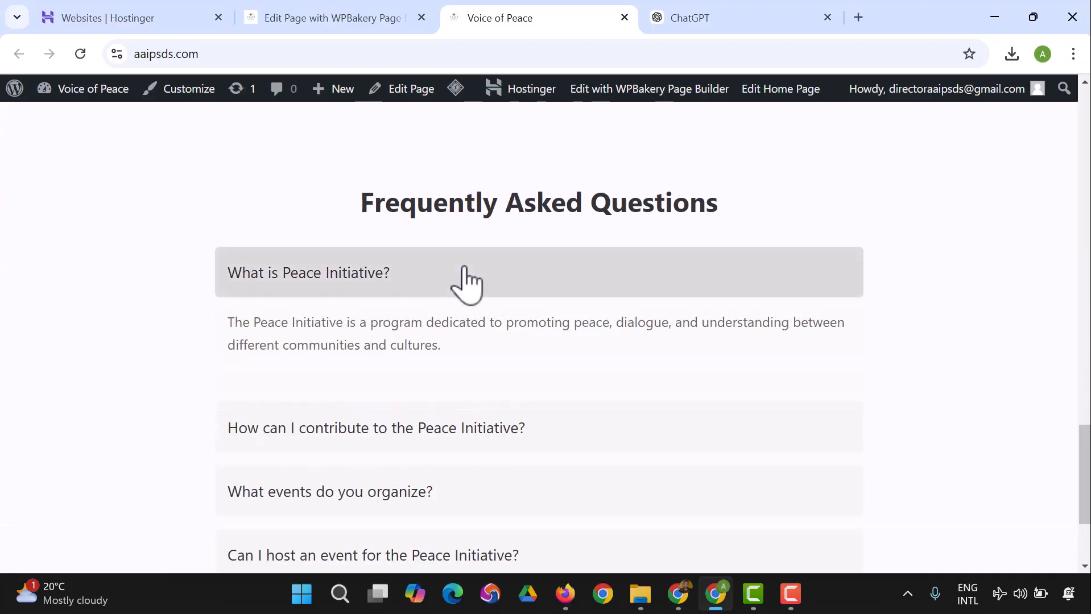
scroll(455, 296, "down", 1)
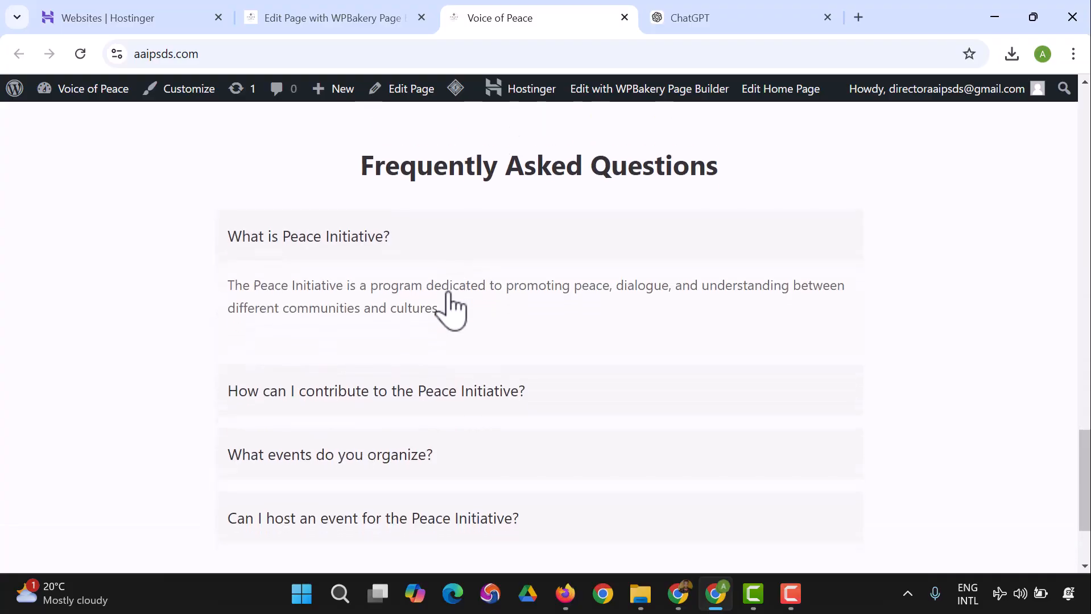
left_click(389, 382)
left_click(383, 413)
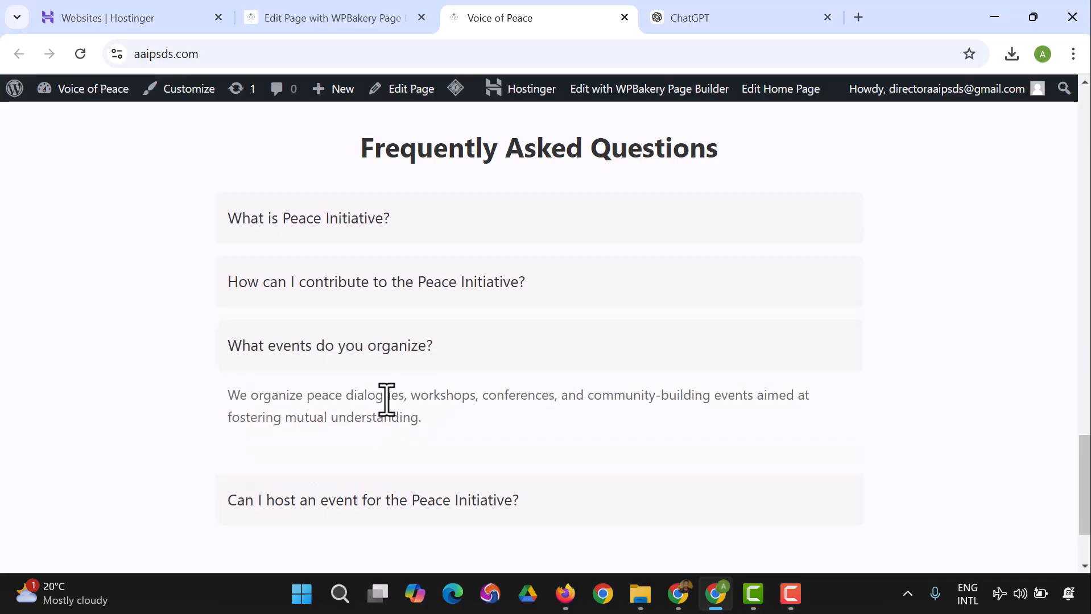
left_click(390, 499)
scroll(449, 376, "down", 2)
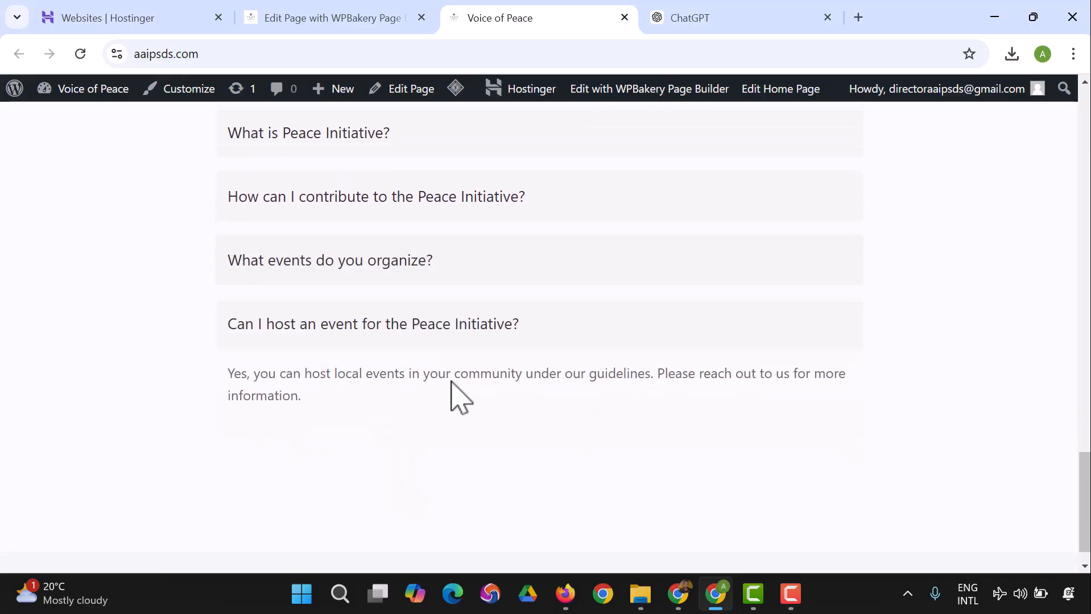
left_click(432, 337)
scroll(441, 381, "up", 3)
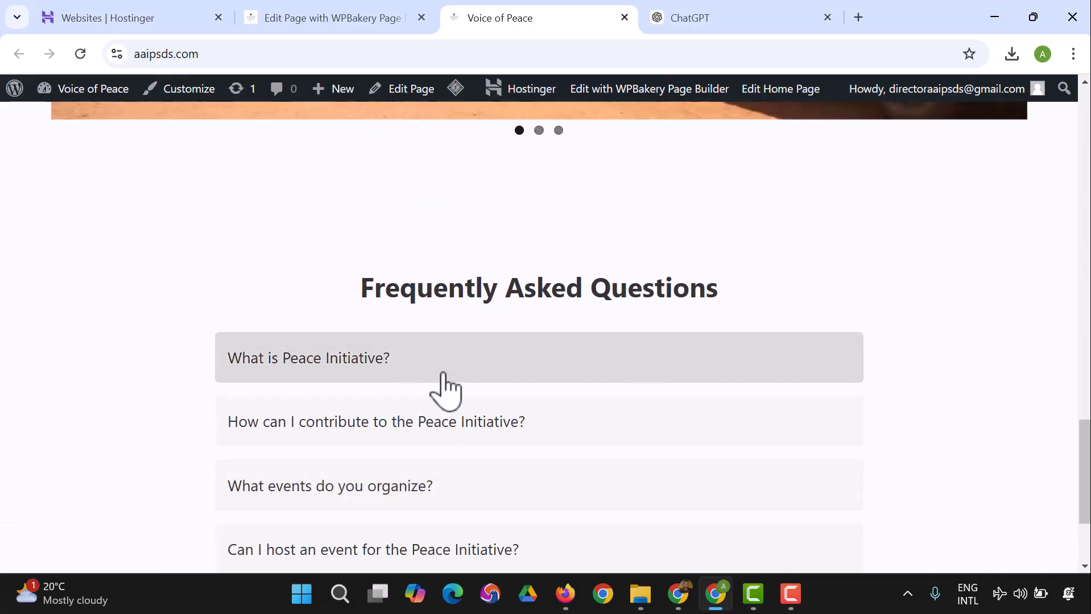
scroll(575, 398, "down", 1)
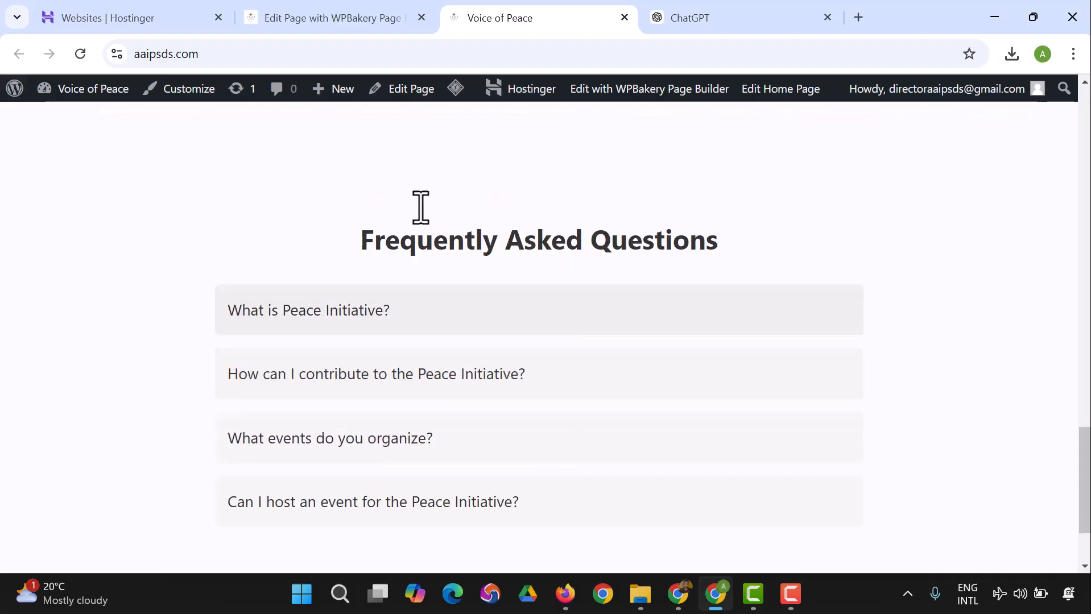
Step: Check the empty row below the FAQ in the page editor, and send ChatGPT the request "Create a footer for this website"
left_click(326, 20)
scroll(456, 273, "down", 3)
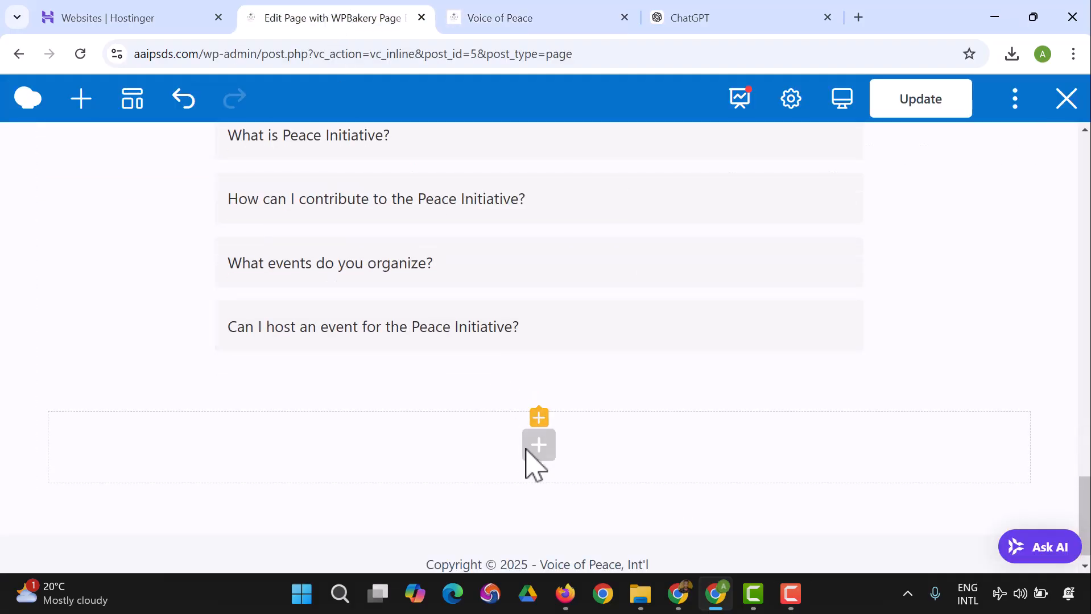
left_click(680, 23)
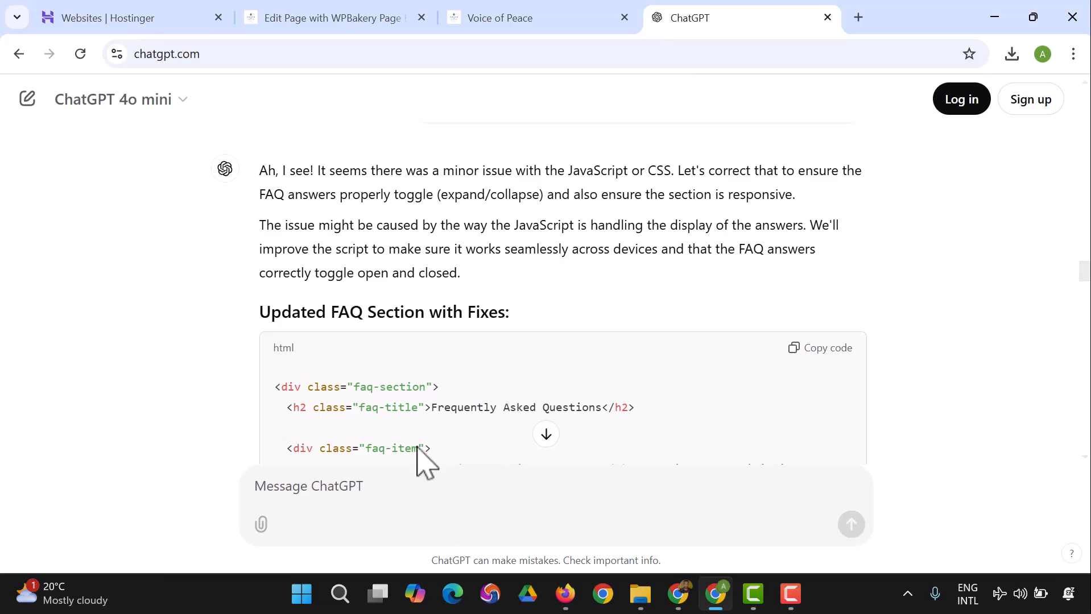
scroll(439, 483, "down", 5)
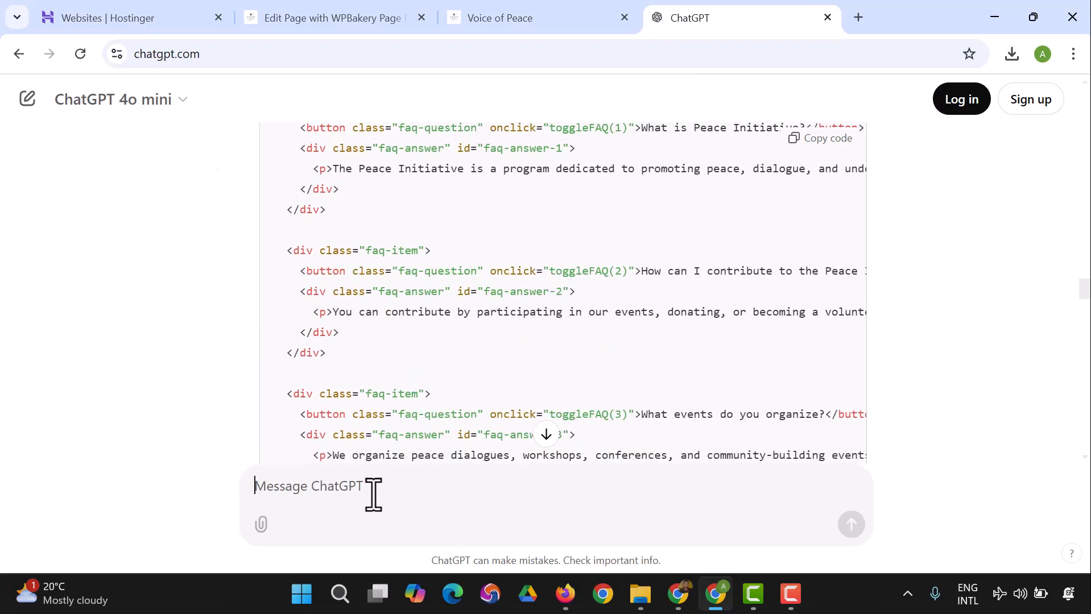
type("Create a footer")
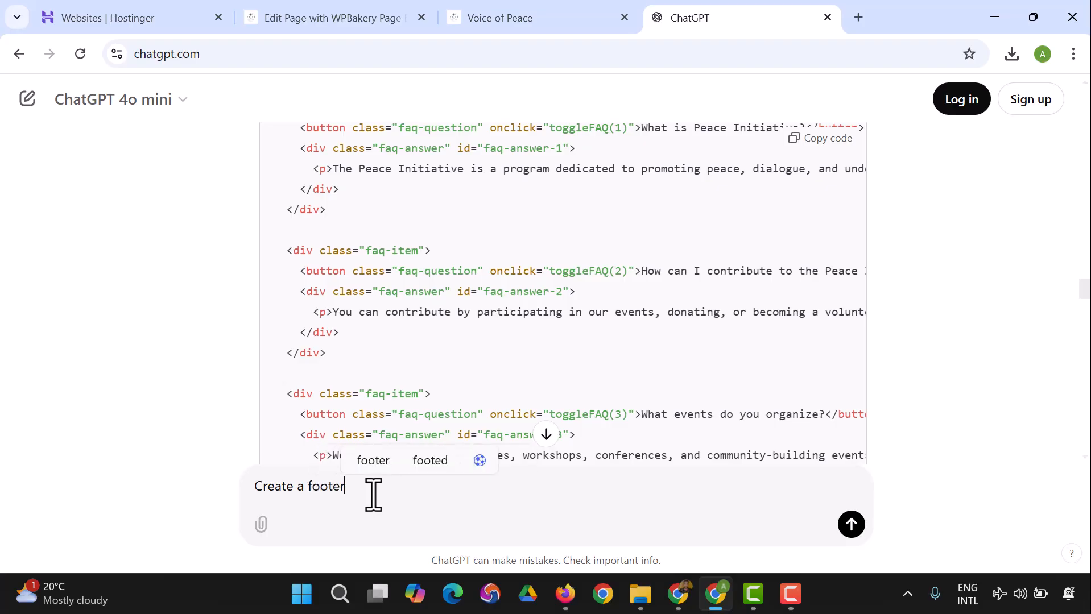
type(" for this website")
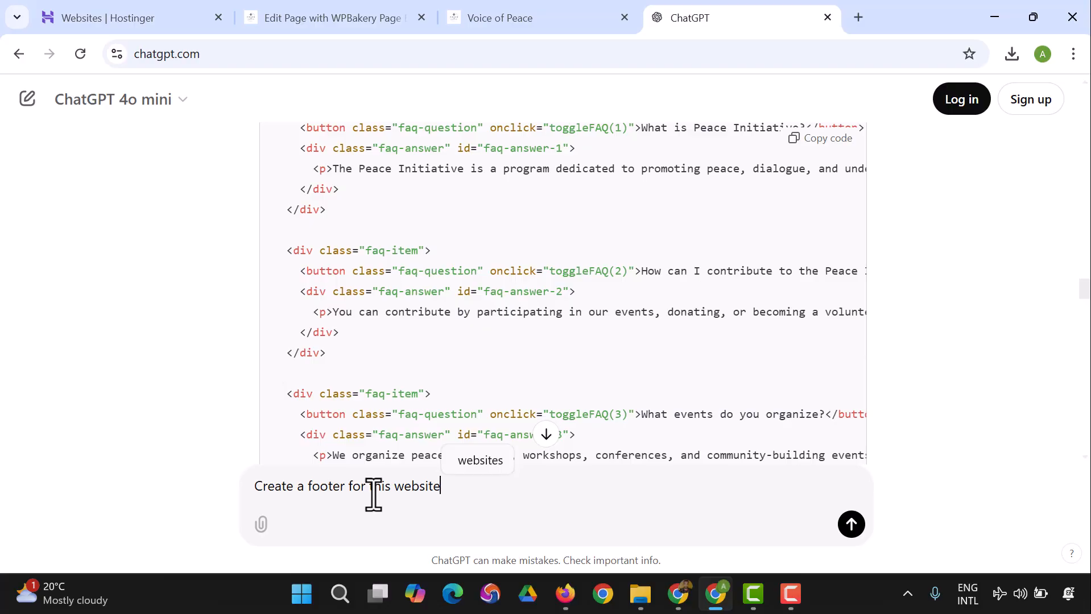
left_click(851, 524)
Step: Look through the footer HTML code in ChatGPT's reply and copy it
scroll(485, 332, "down", 15)
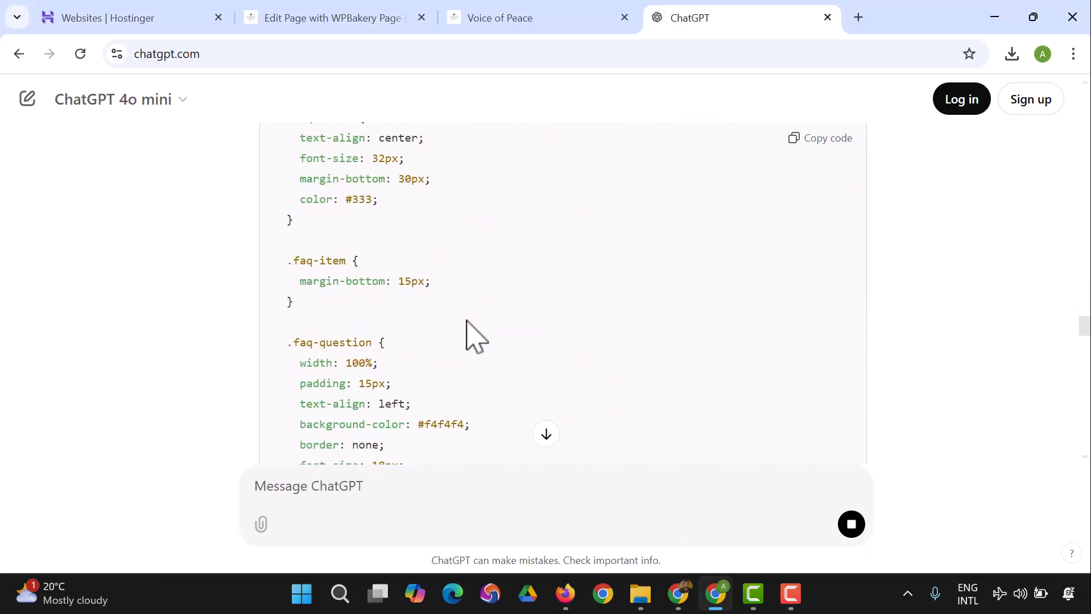
scroll(489, 301, "down", 15)
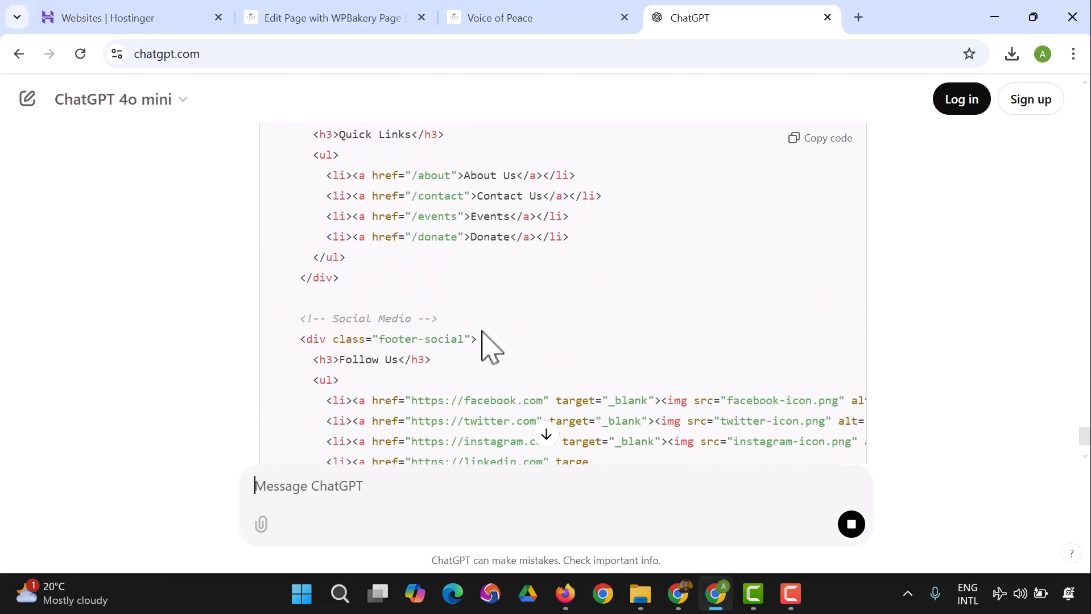
scroll(483, 333, "up", 6)
scroll(668, 302, "up", 4)
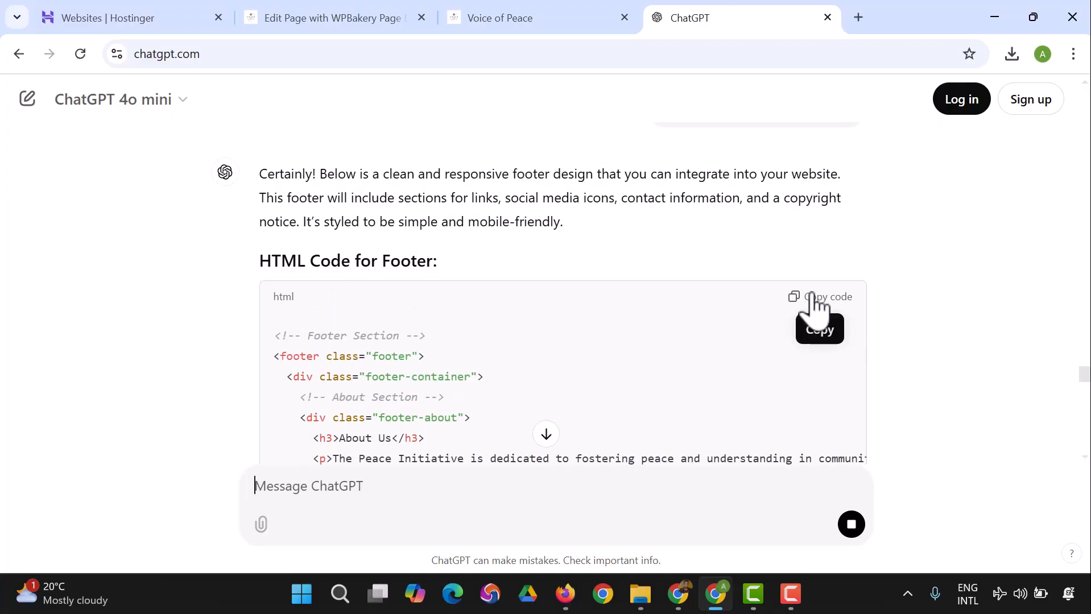
scroll(569, 336, "down", 20)
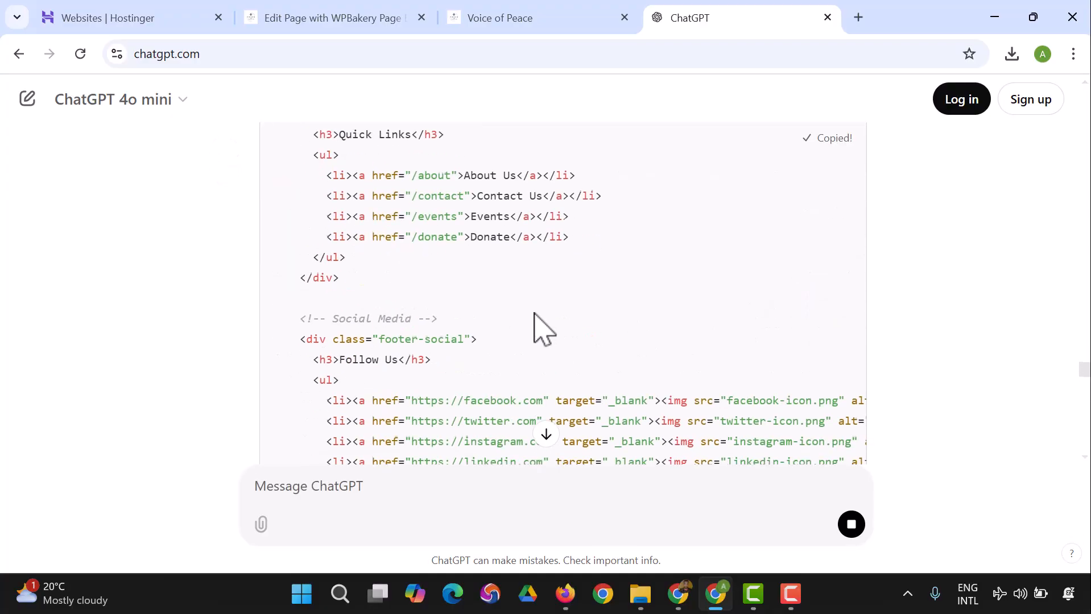
Step: Return to the page editor and add a new row below the FAQ section
scroll(543, 334, "down", 12)
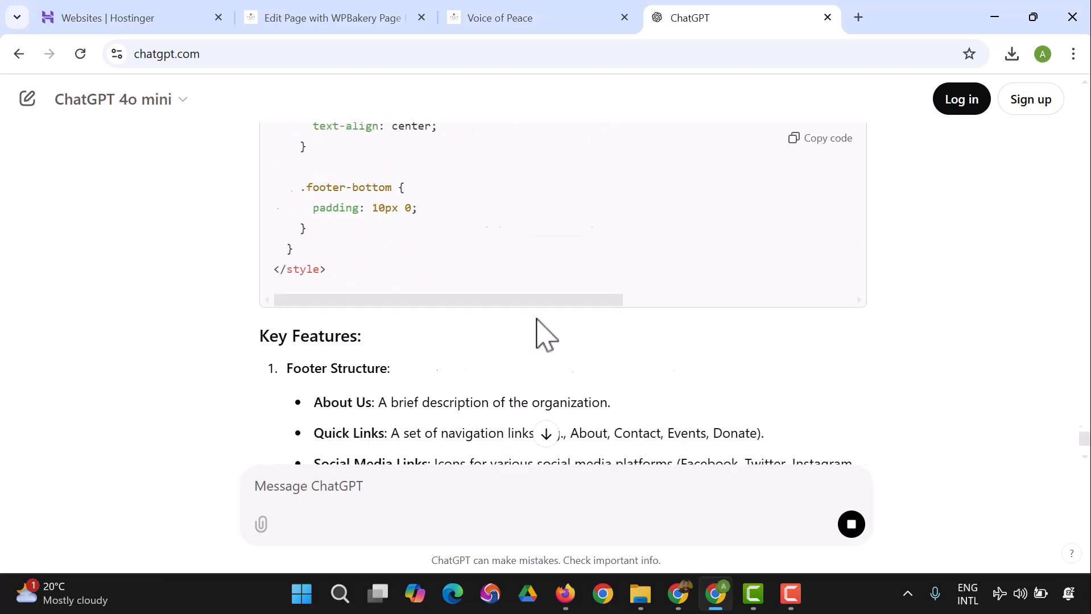
left_click(520, 22)
left_click(367, 20)
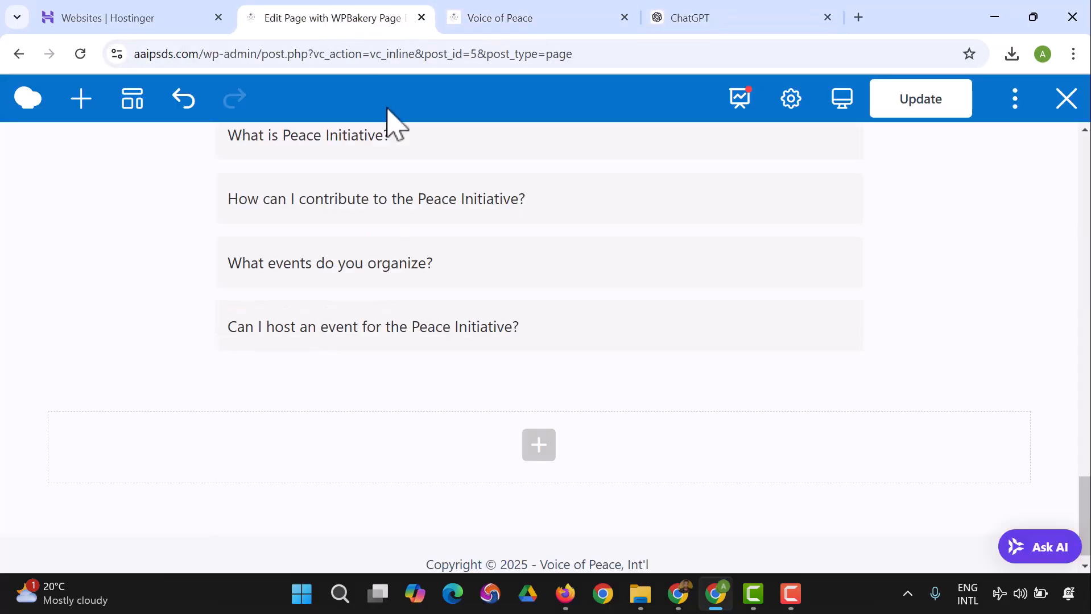
left_click(539, 447)
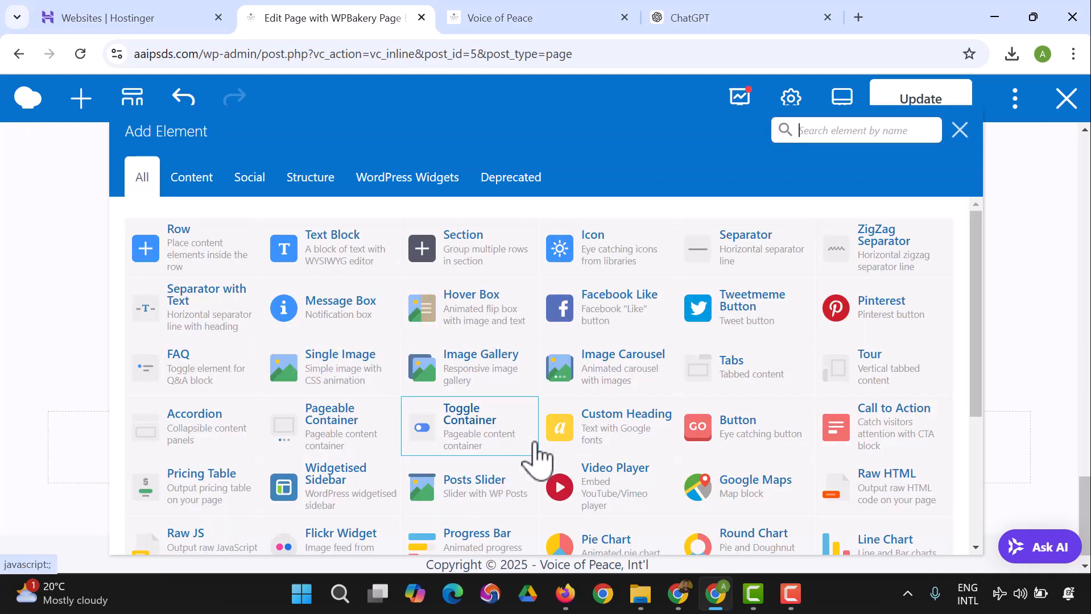
key("Escape")
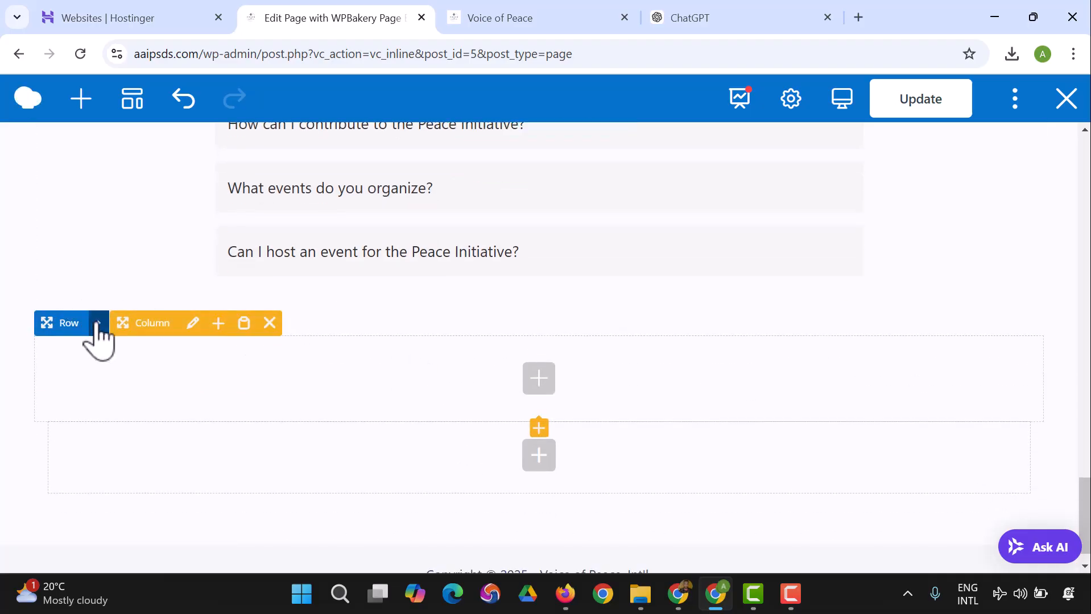
Step: Set the top margin of the new row below the FAQ to 60px and save the row settings
left_click(102, 323)
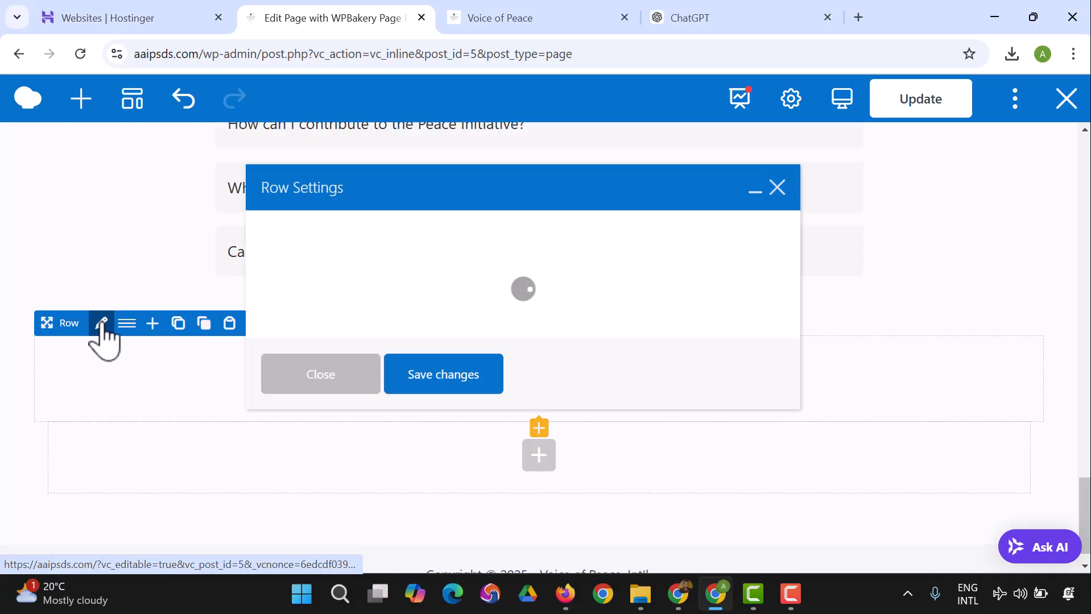
left_click(405, 242)
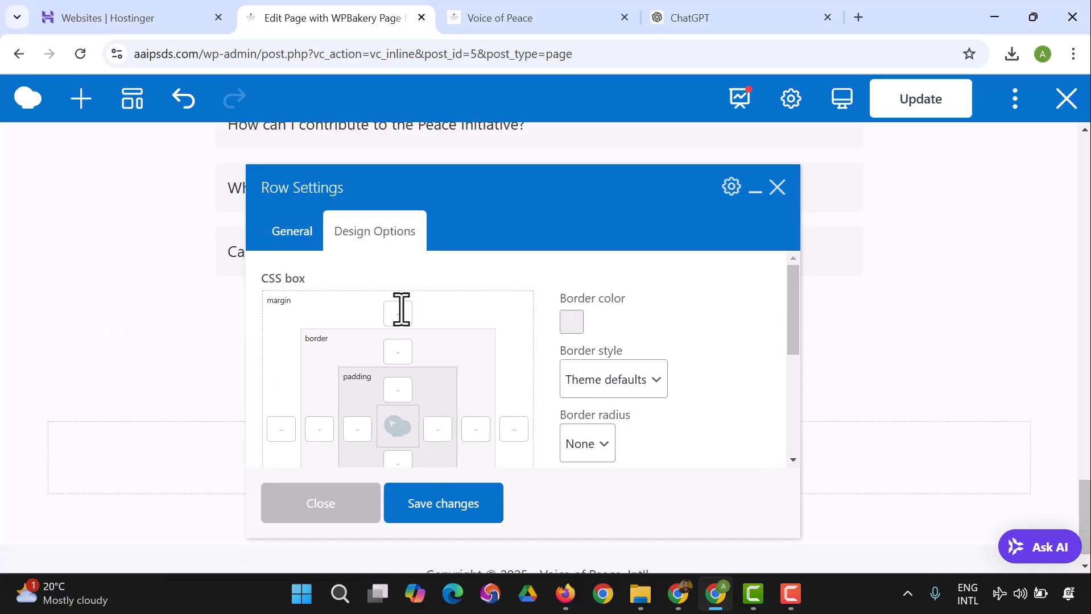
left_click(398, 313)
left_click(410, 447)
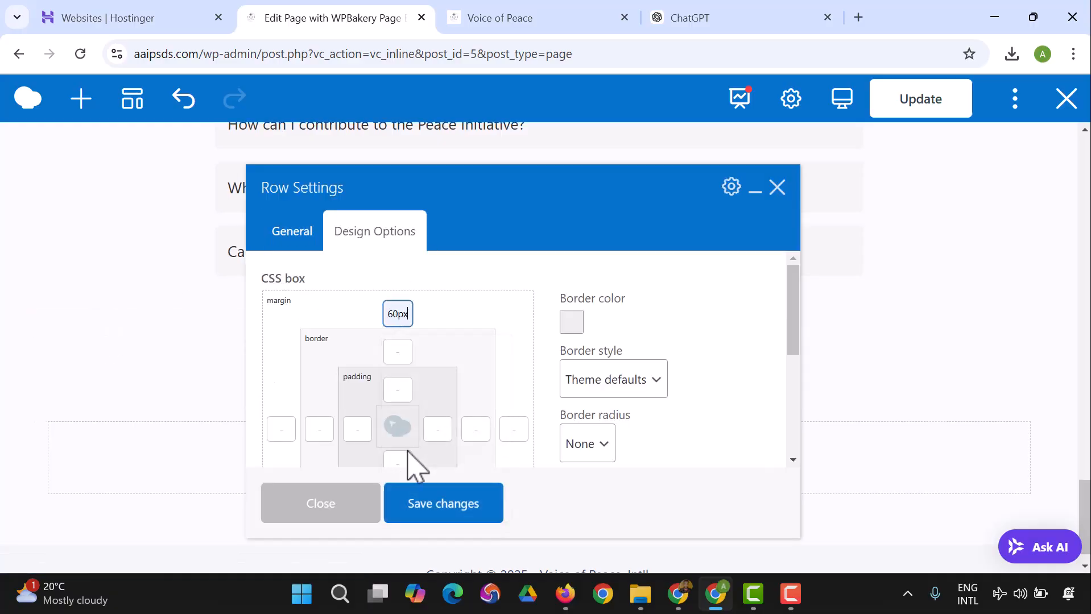
left_click(441, 510)
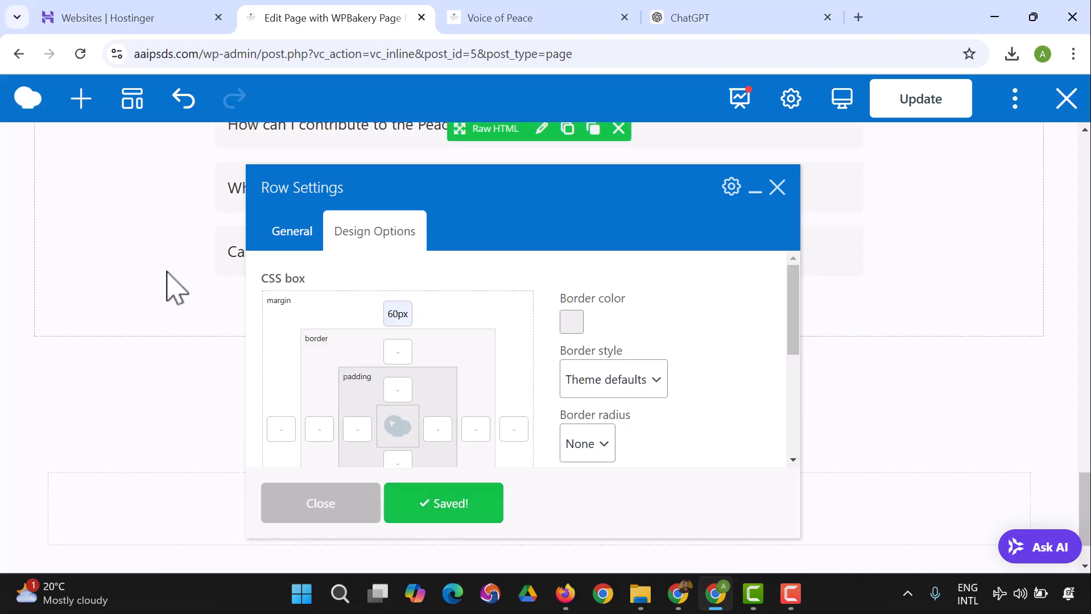
left_click(323, 503)
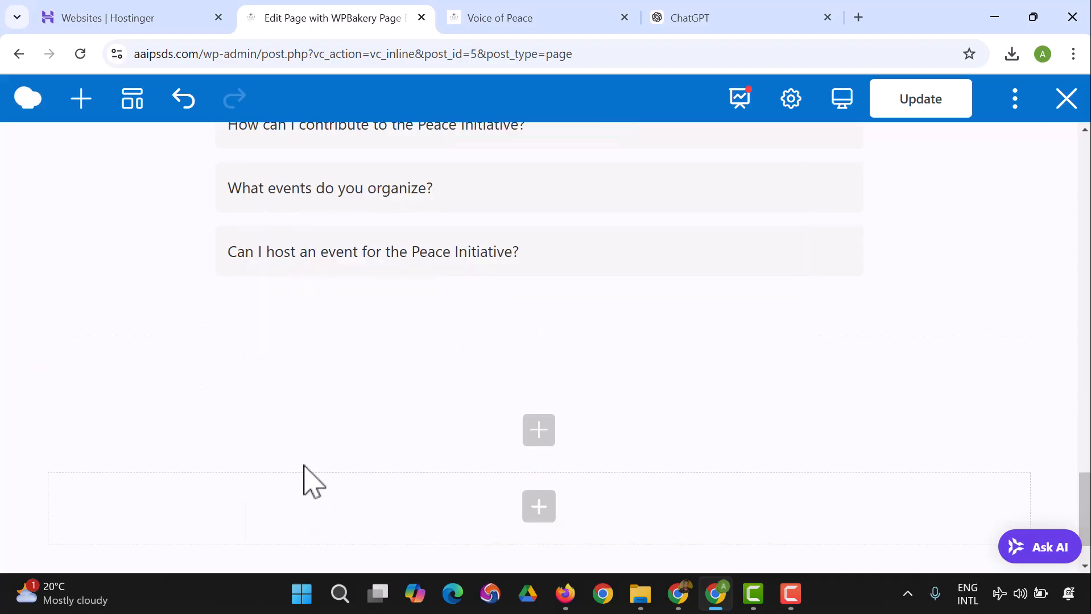
Step: Add an inner row inside the new row below the FAQ
left_click(539, 431)
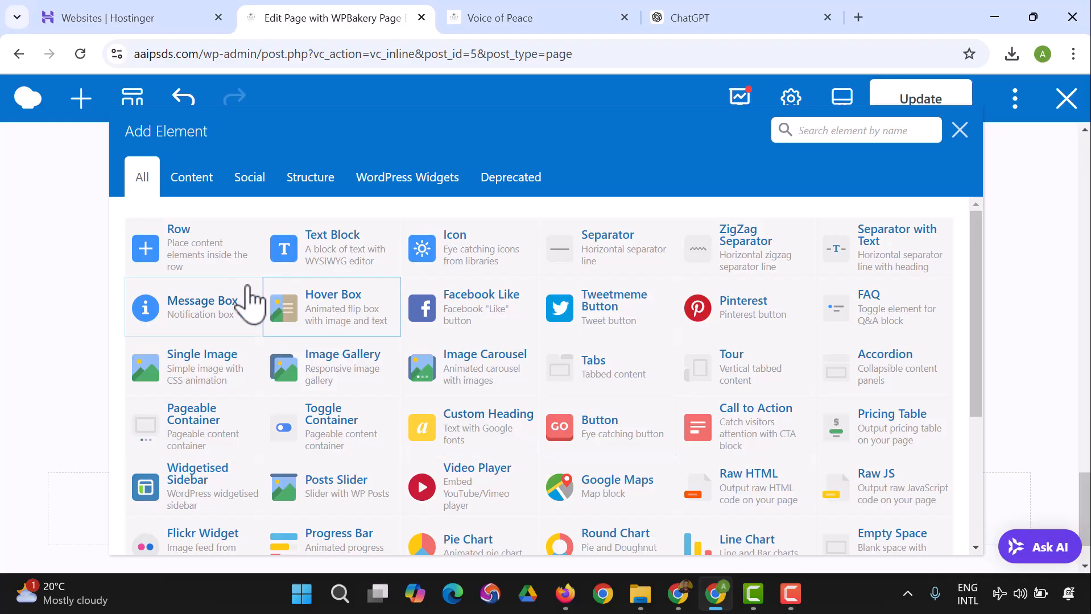
left_click(190, 257)
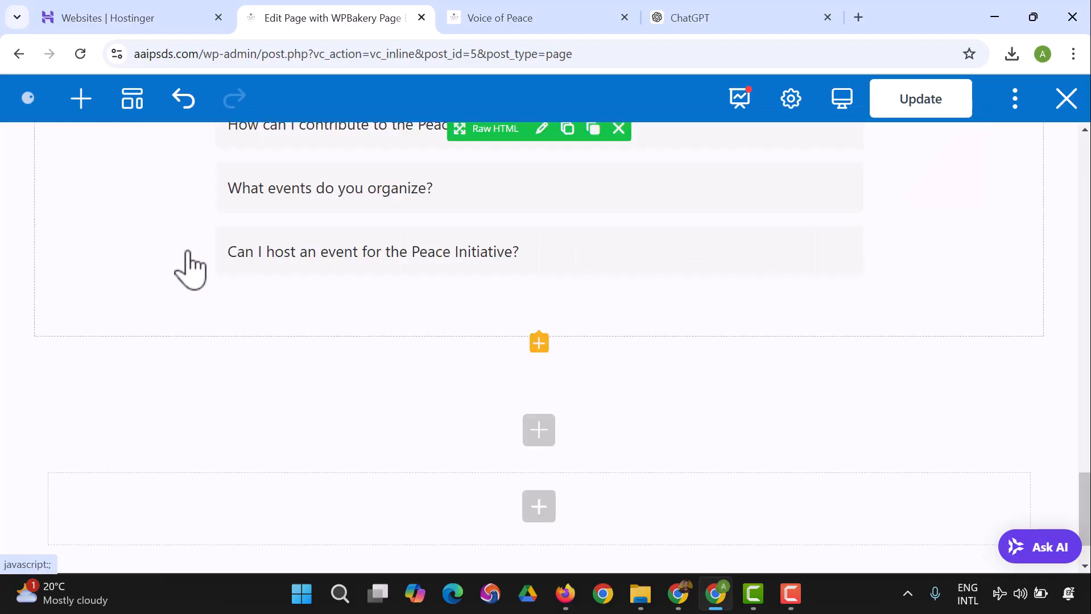
scroll(205, 279, "down", 2)
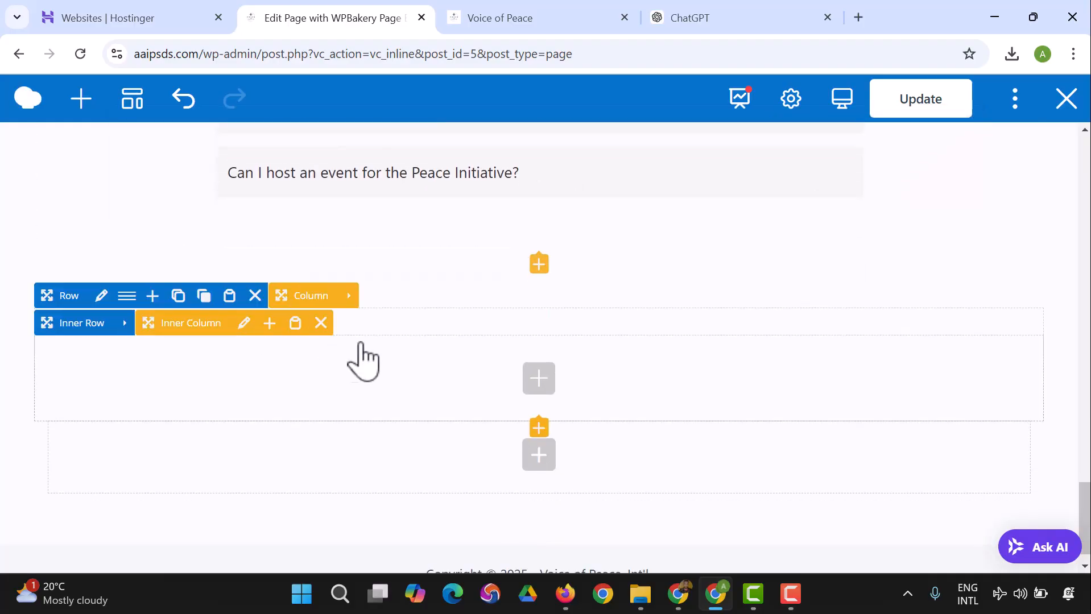
Step: Insert a Raw HTML element in the inner row, replace its placeholder code with the copied footer code and save it
left_click(538, 378)
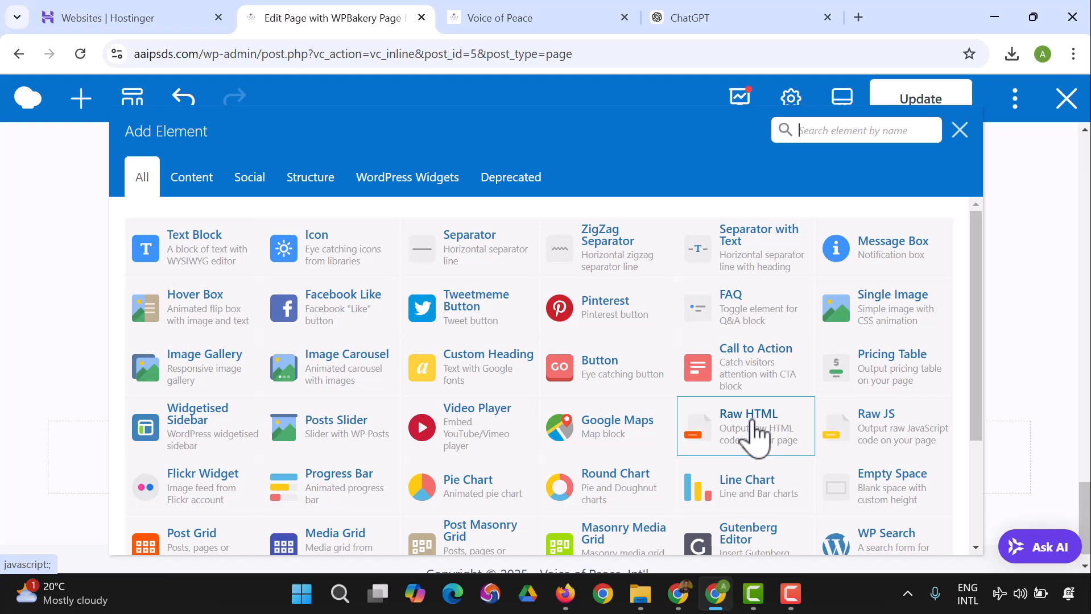
left_click(754, 439)
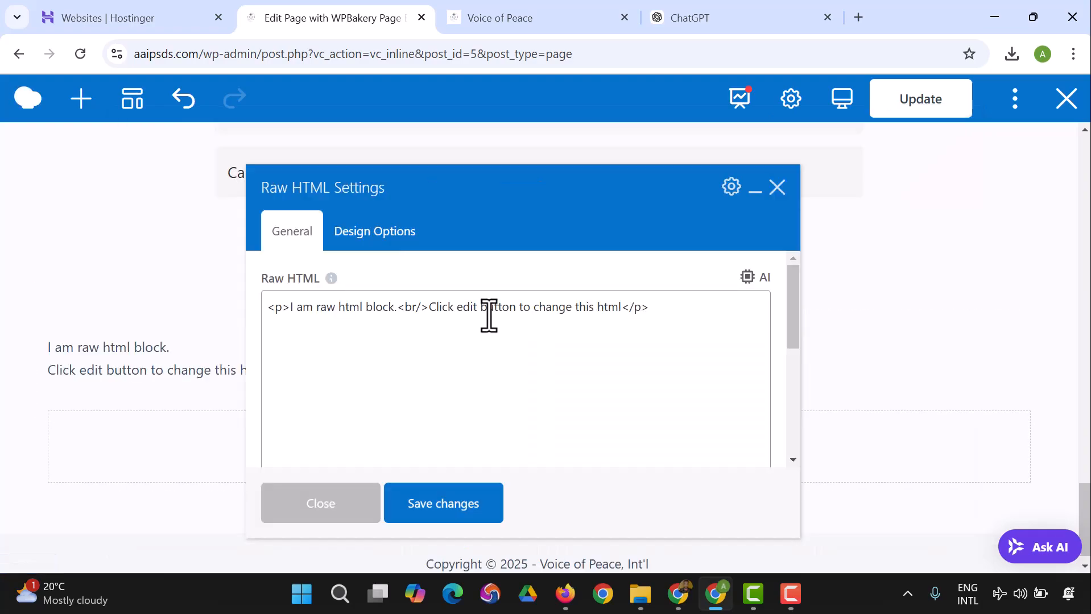
left_click(423, 334)
key("ctrl+a")
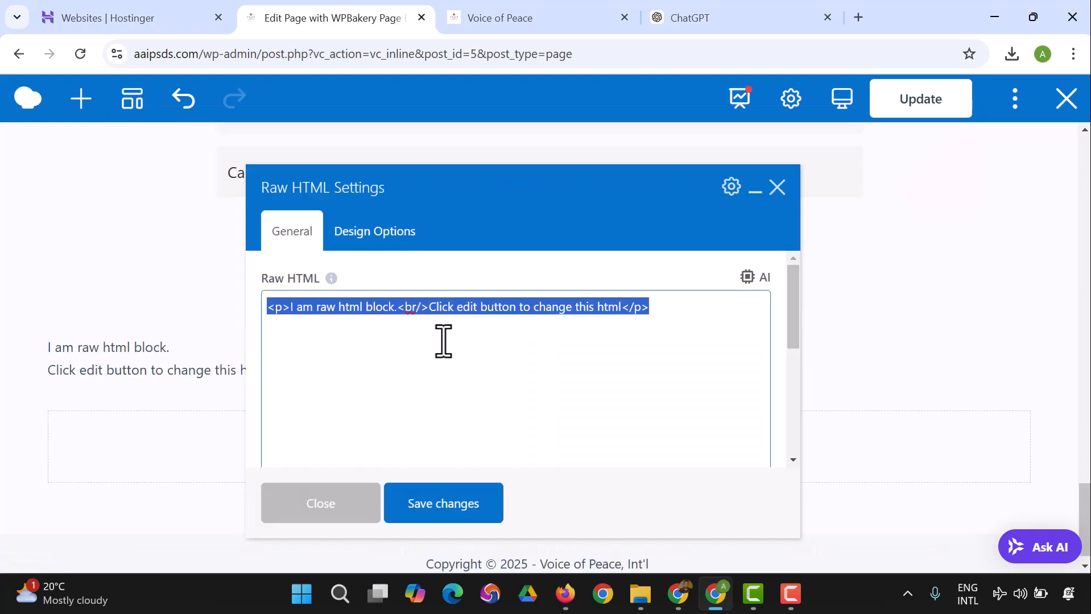
key("ctrl+v")
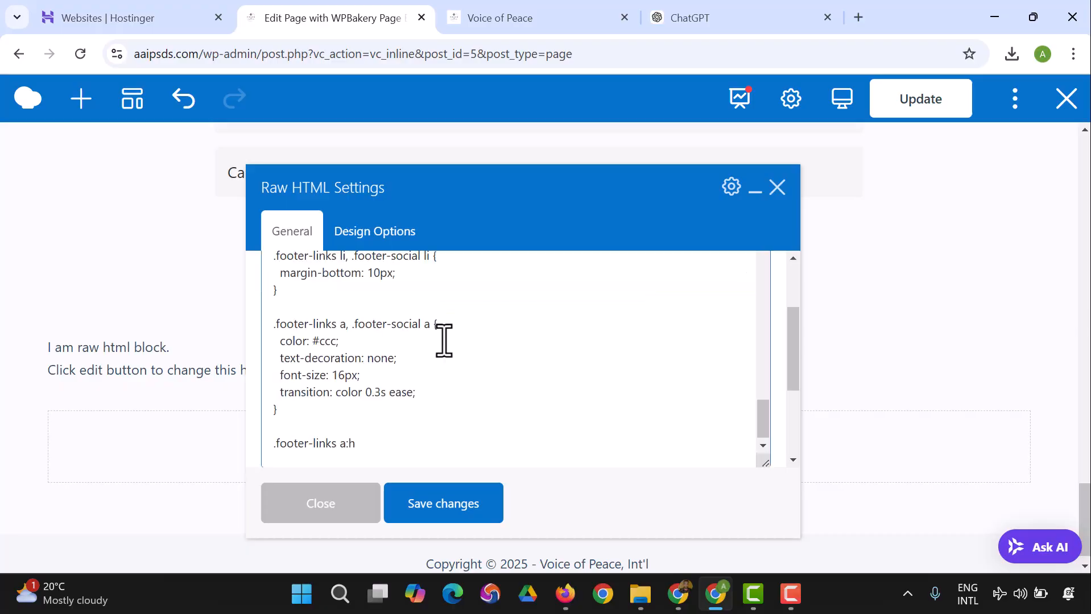
left_click(473, 508)
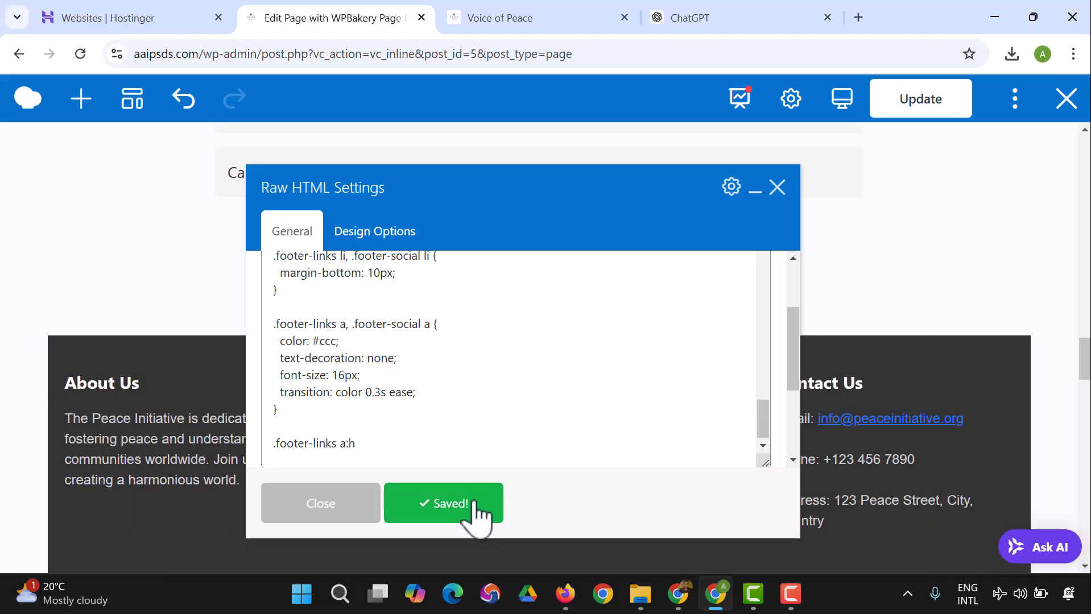
left_click(357, 516)
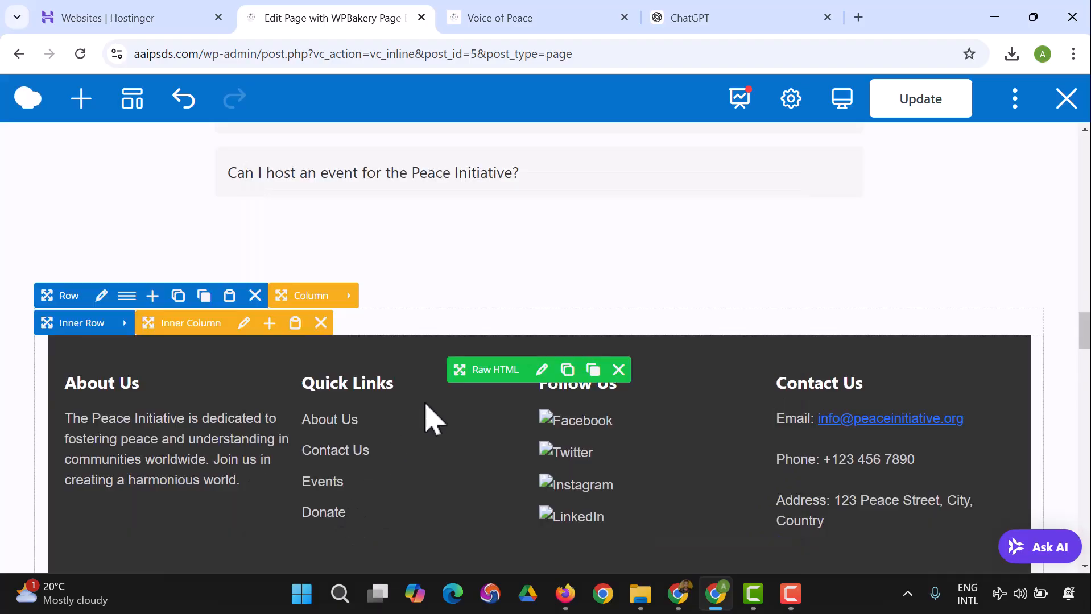
Step: Check the inserted footer and the content around it in the editor, update the page and reload the editor
scroll(219, 434, "down", 3)
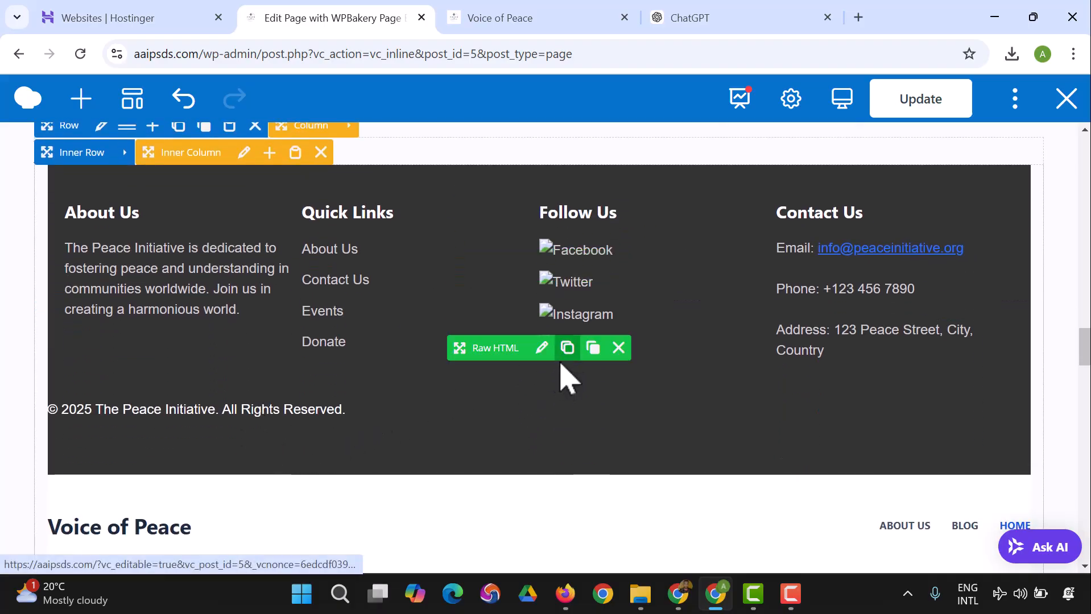
scroll(535, 415, "down", 6)
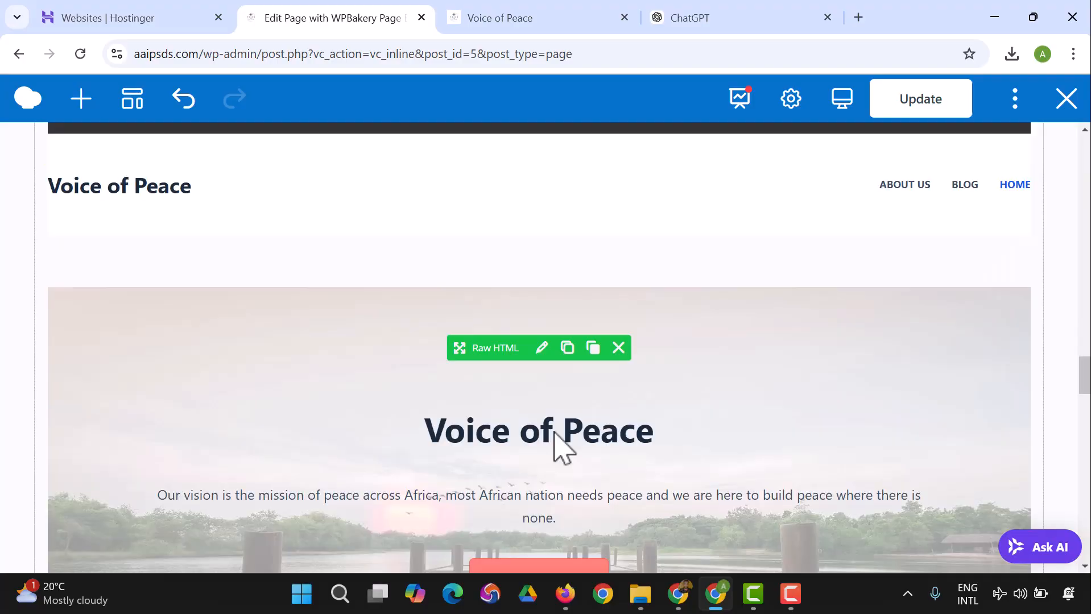
scroll(563, 447, "down", 20)
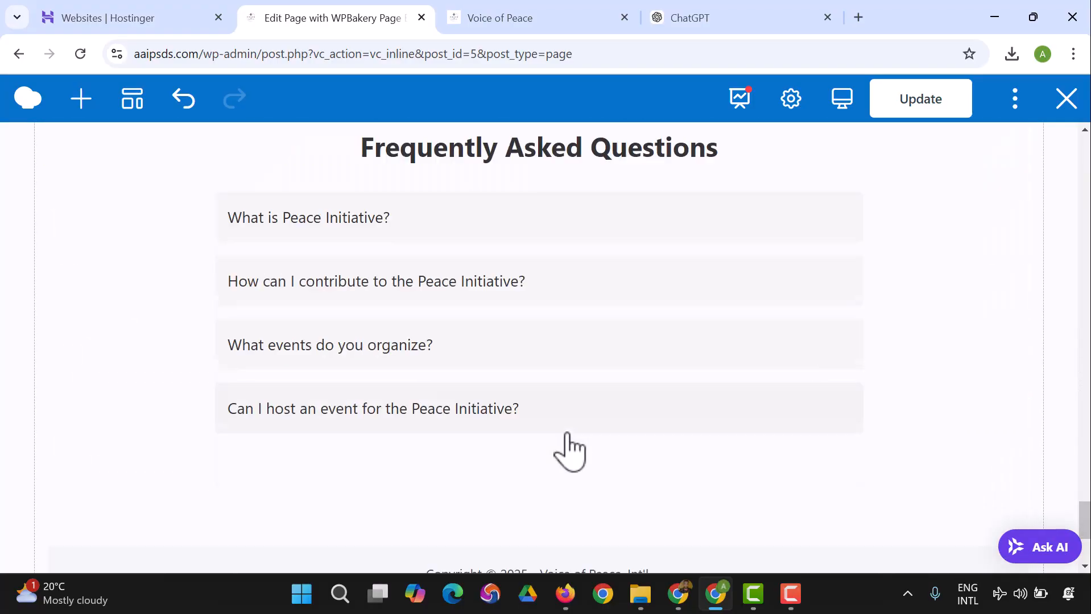
left_click(930, 105)
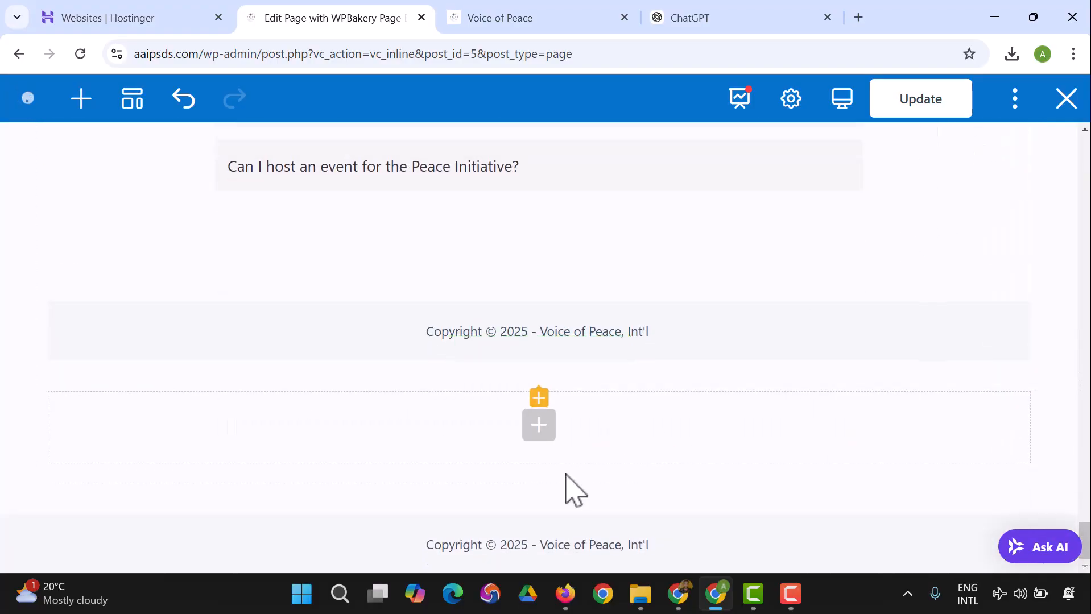
scroll(512, 341, "up", 10)
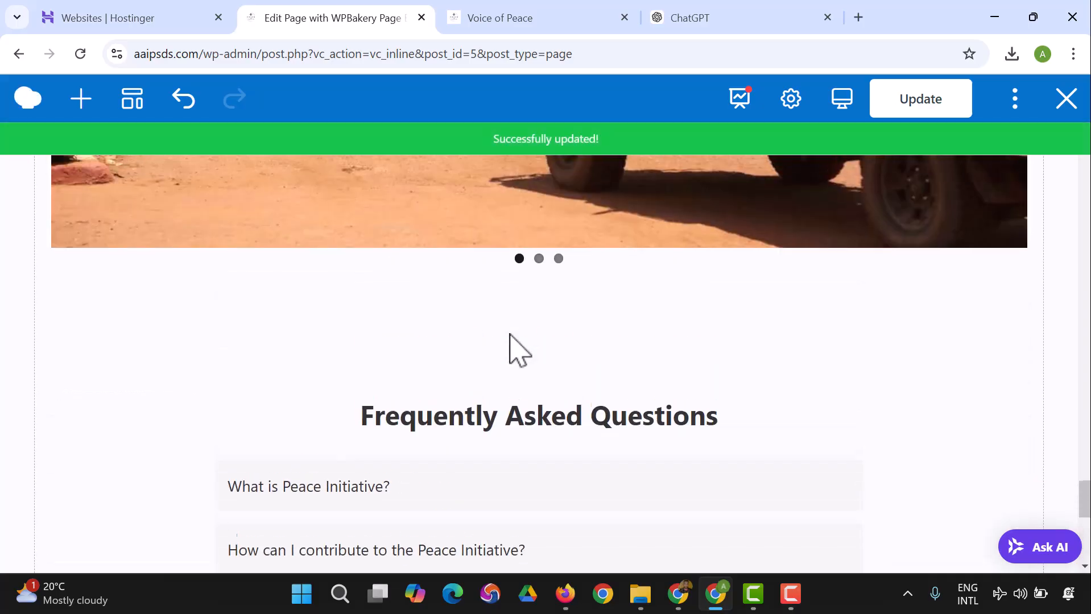
scroll(511, 335, "up", 20)
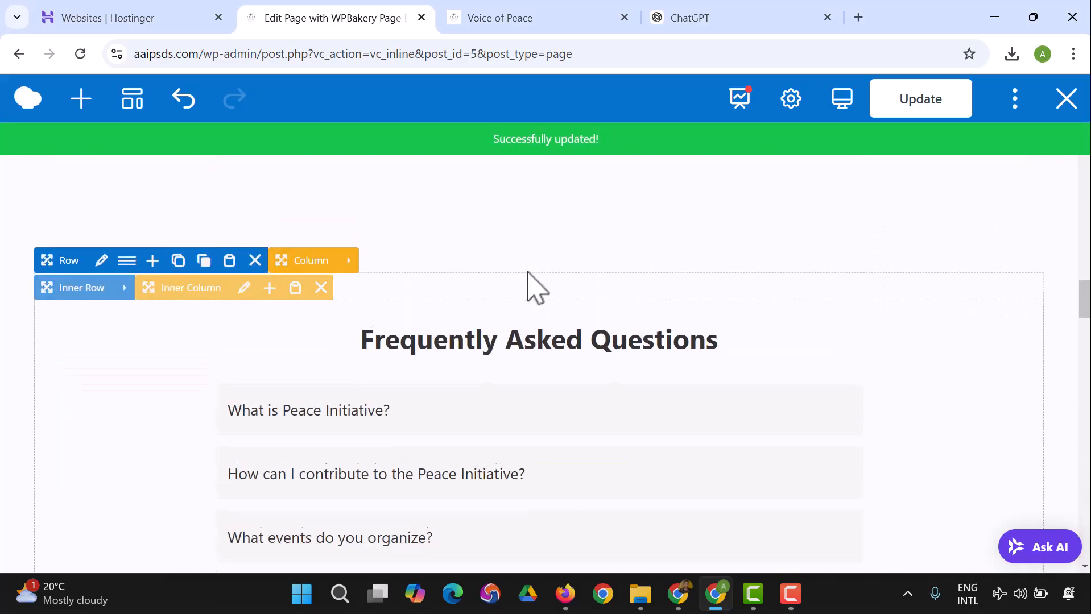
scroll(528, 272, "up", 5)
left_click(80, 53)
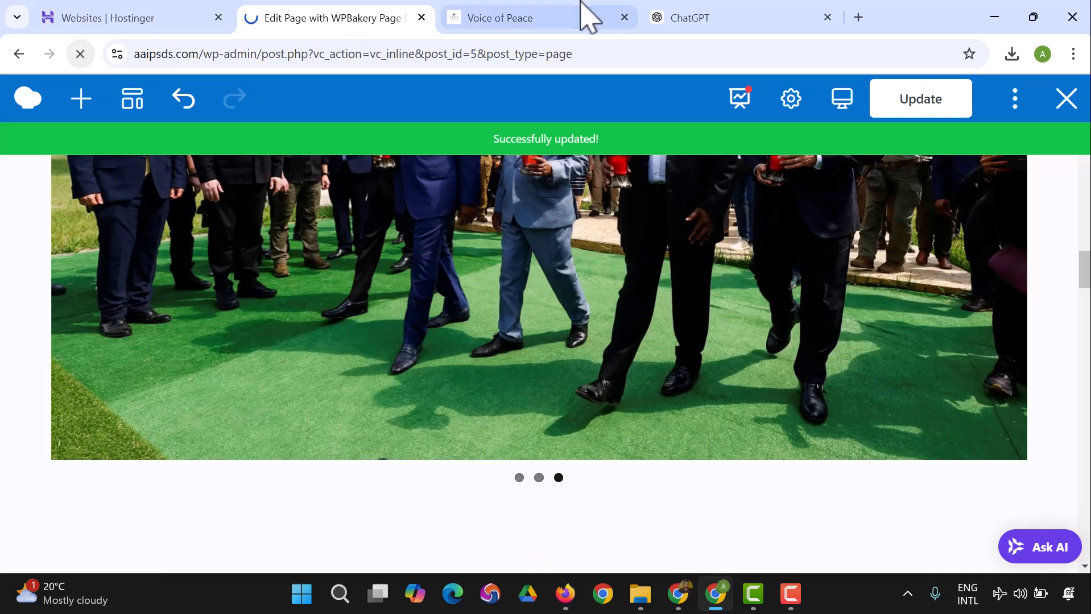
Step: Switch to the live Voice of Peace page, reload it and check the footer below the FAQ
left_click(586, 14)
left_click(80, 53)
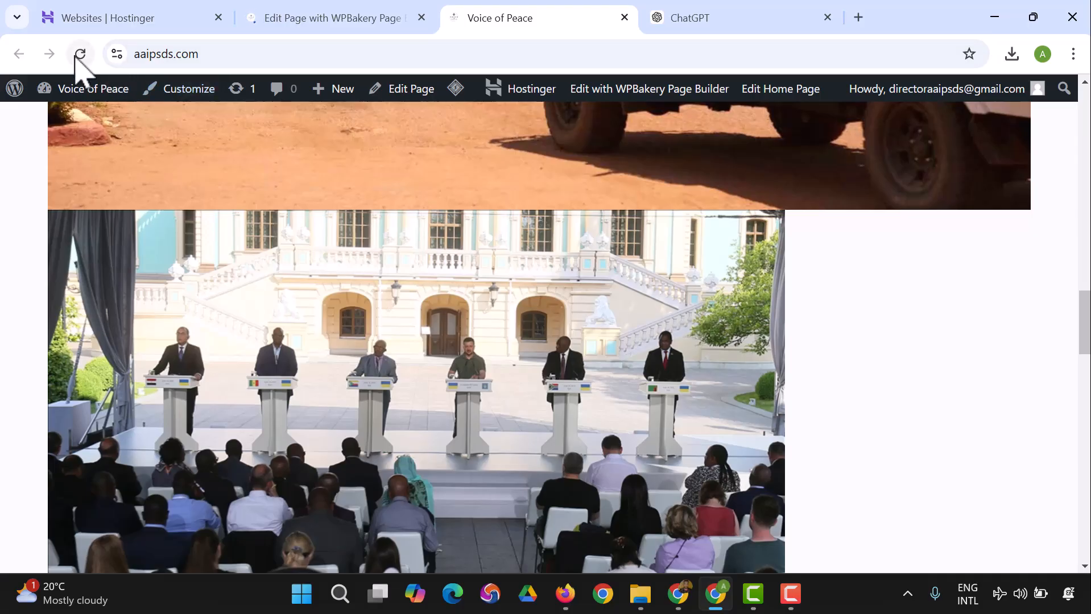
left_click(79, 55)
scroll(522, 224, "up", 15)
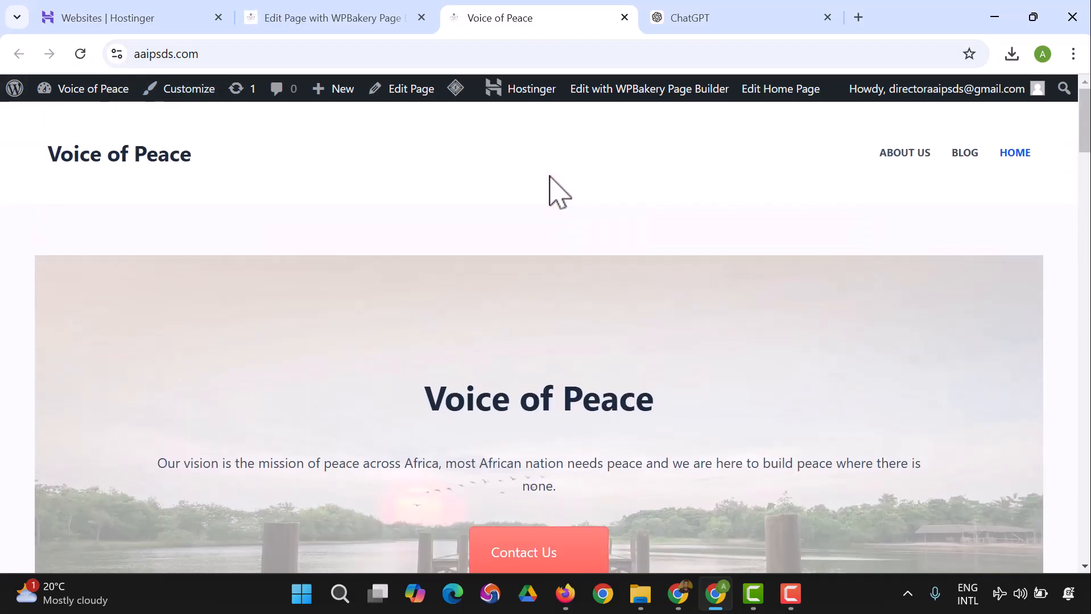
scroll(584, 244, "down", 20)
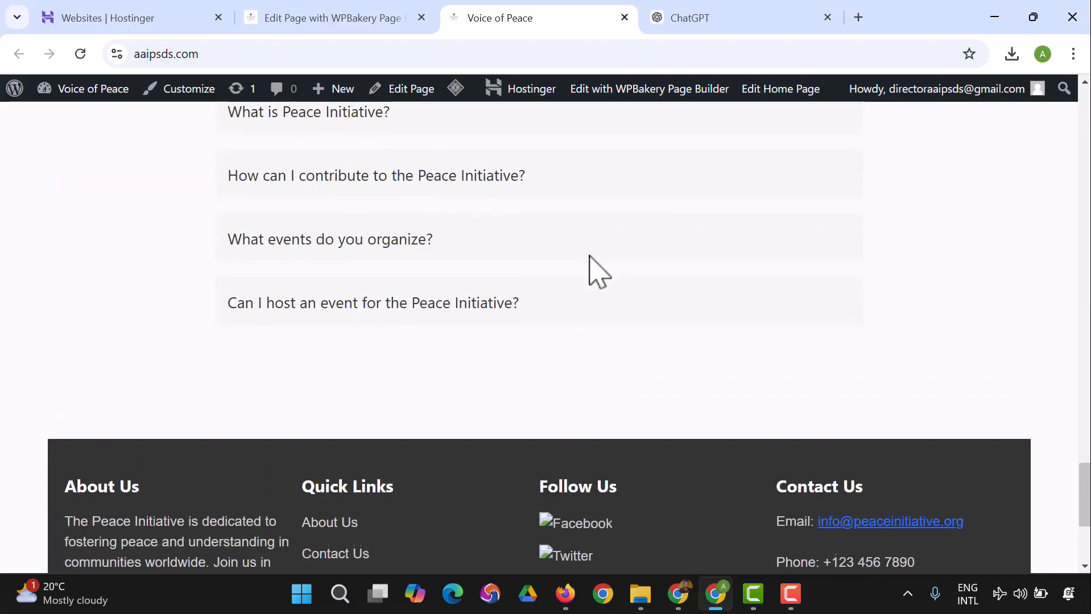
scroll(589, 262, "up", 6)
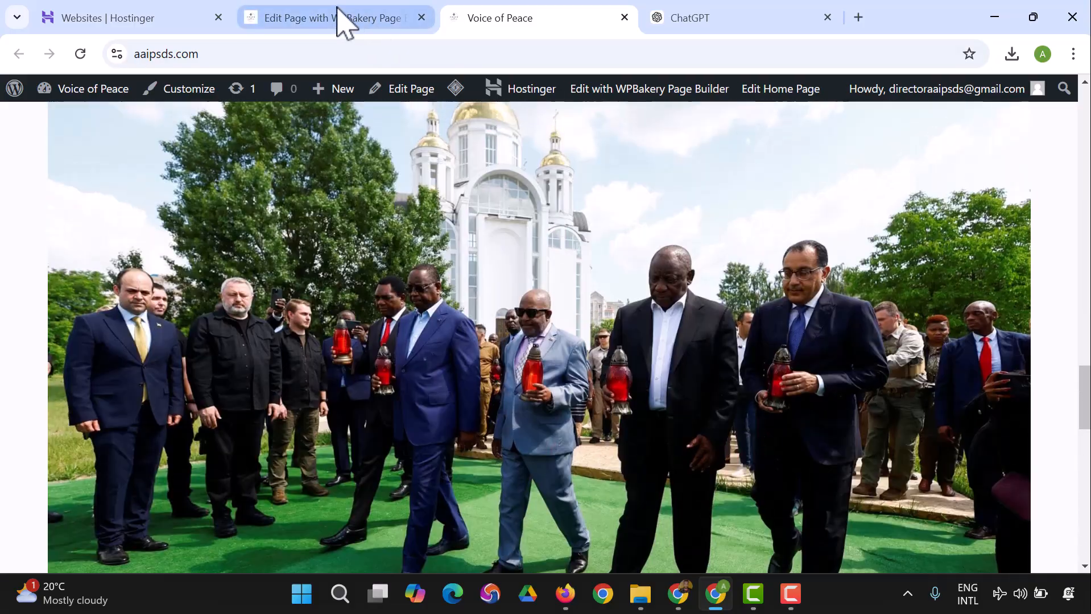
Step: Return to the page editor and delete the gallery image column and the column holding the "Peace Mission Gallery" heading
left_click(341, 19)
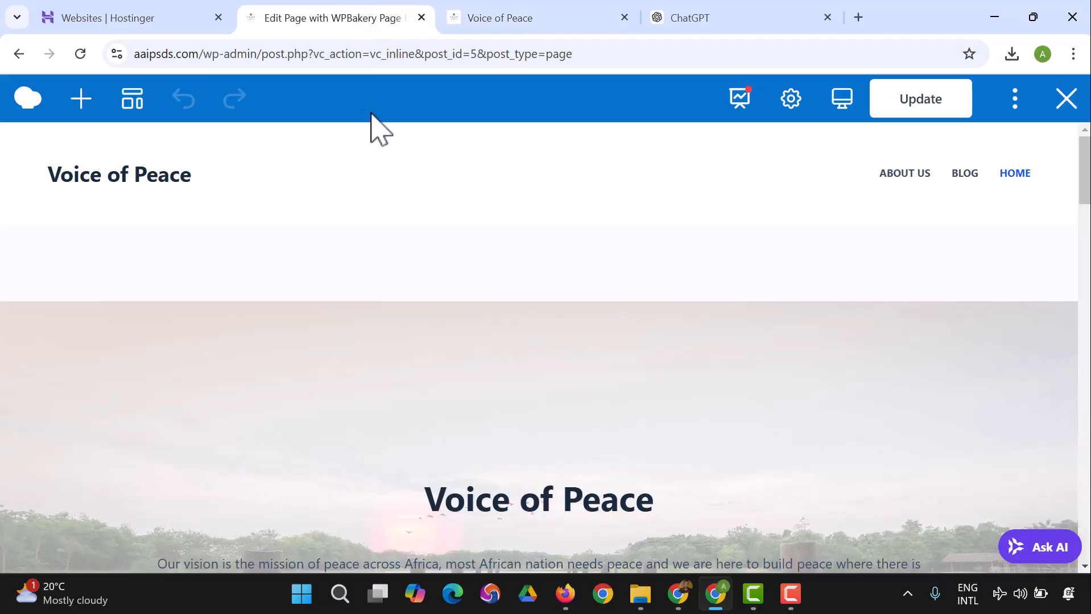
scroll(540, 290, "down", 10)
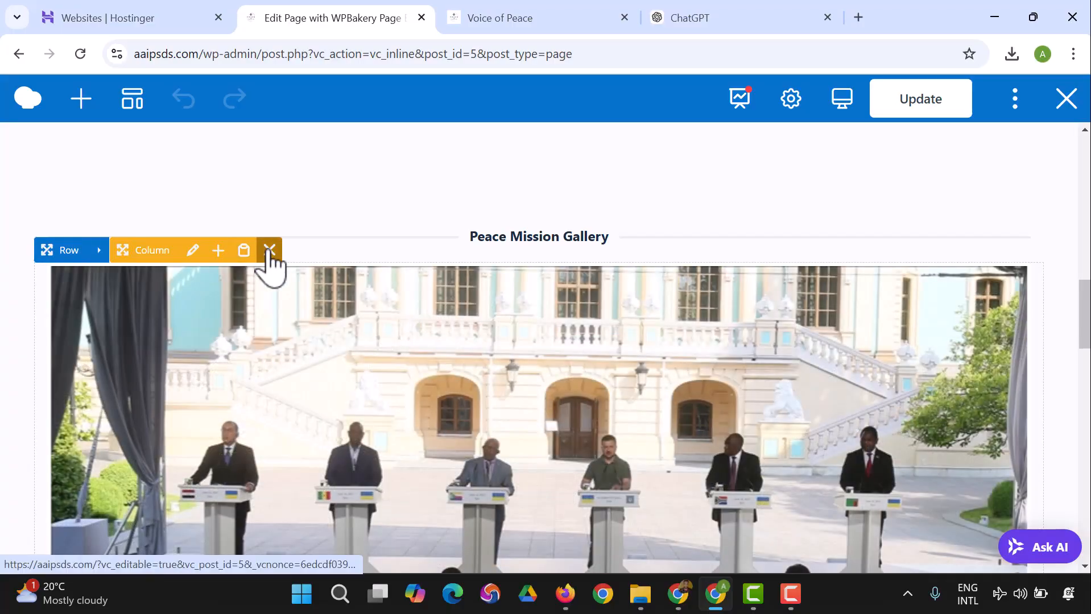
left_click(267, 251)
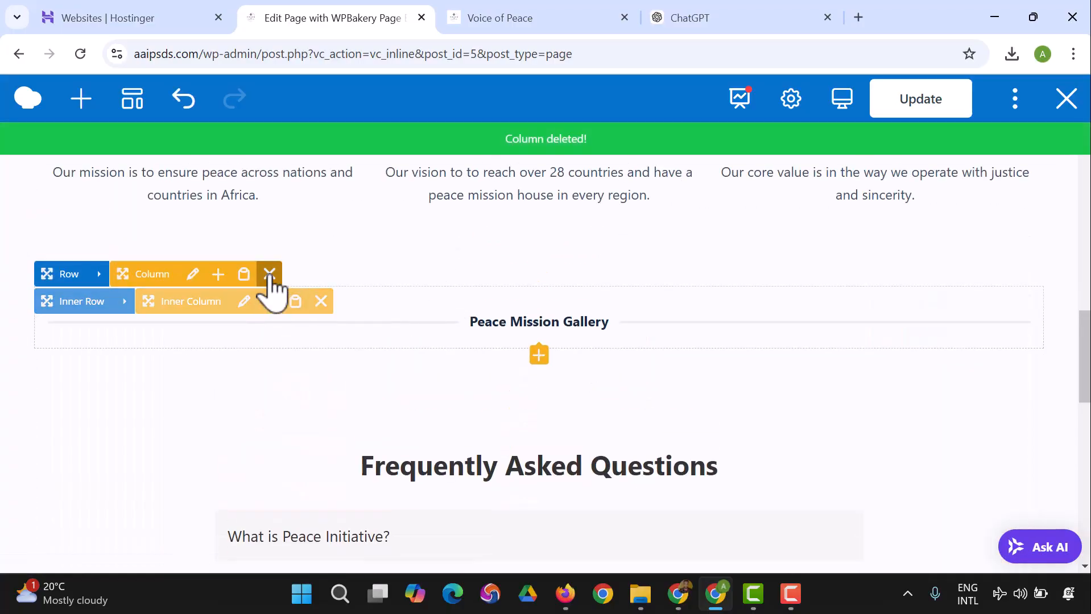
left_click(269, 274)
scroll(470, 346, "up", 10)
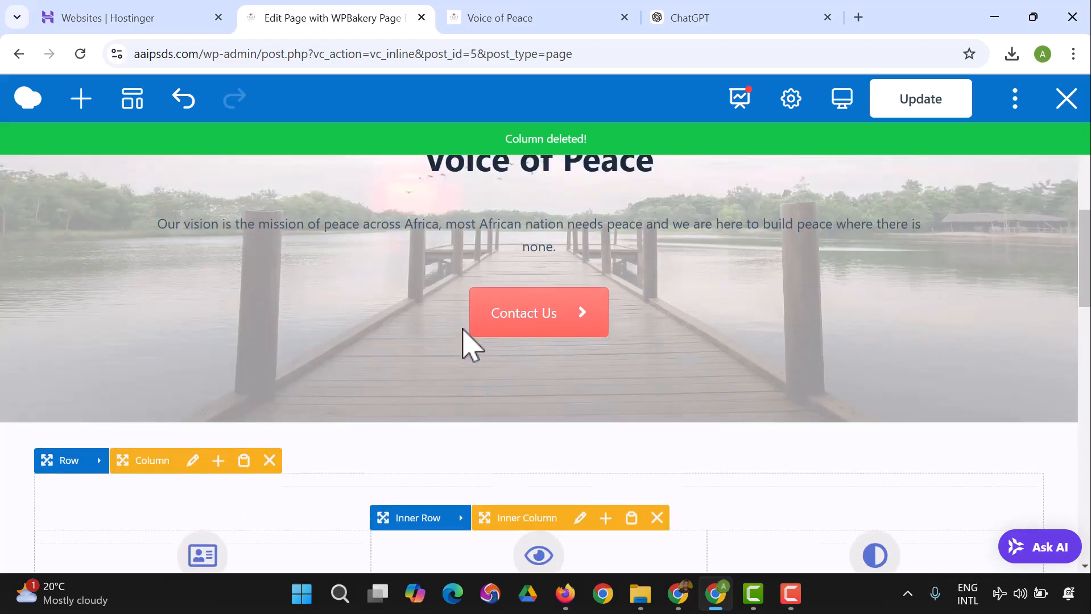
Step: Look through the code of the footer's Raw HTML element, close its settings unchanged and examine the footer's columns and copyright line
scroll(501, 336, "down", 15)
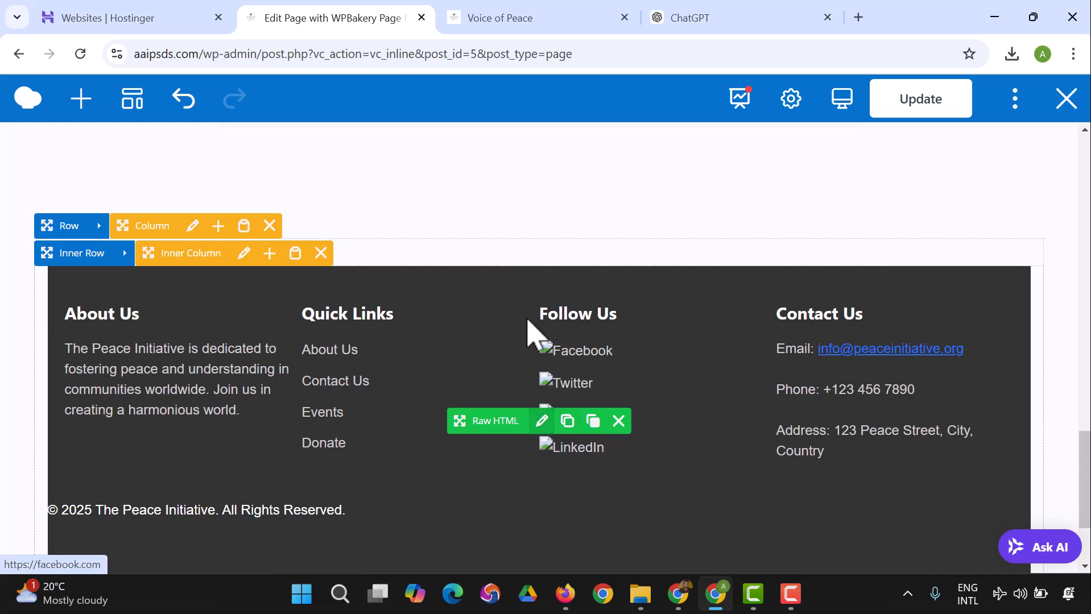
scroll(501, 347, "down", 2)
left_click(458, 342)
scroll(479, 359, "down", 2)
scroll(481, 357, "down", 12)
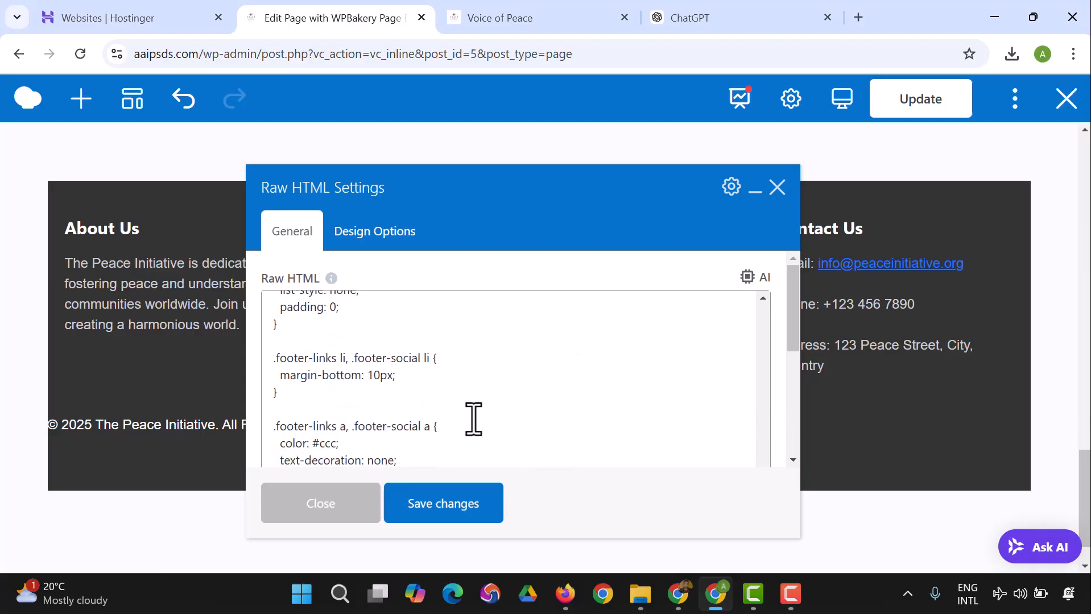
scroll(455, 436, "up", 8)
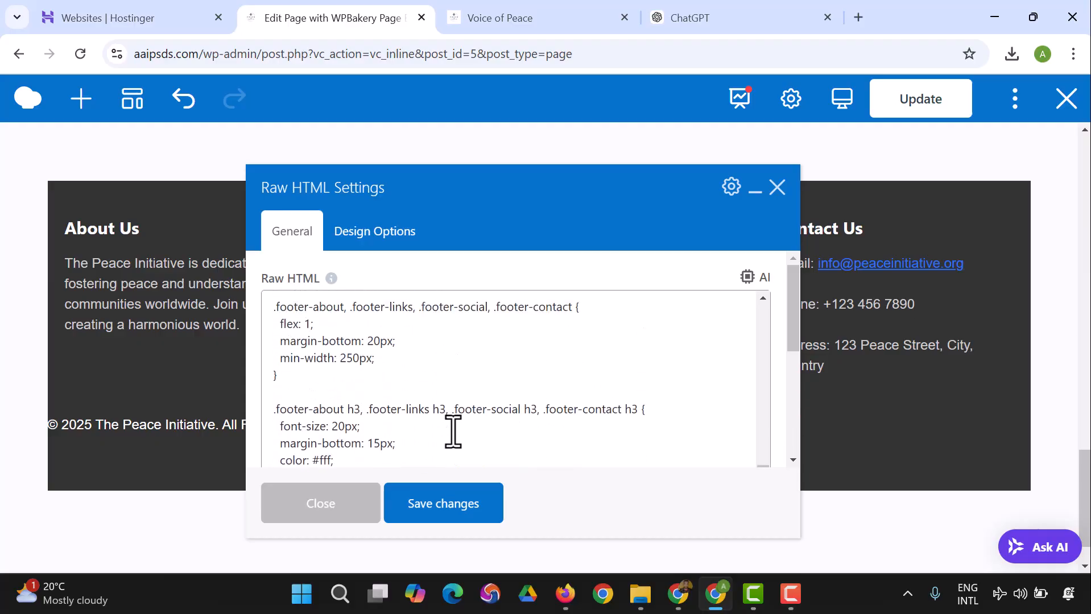
scroll(453, 433, "up", 5)
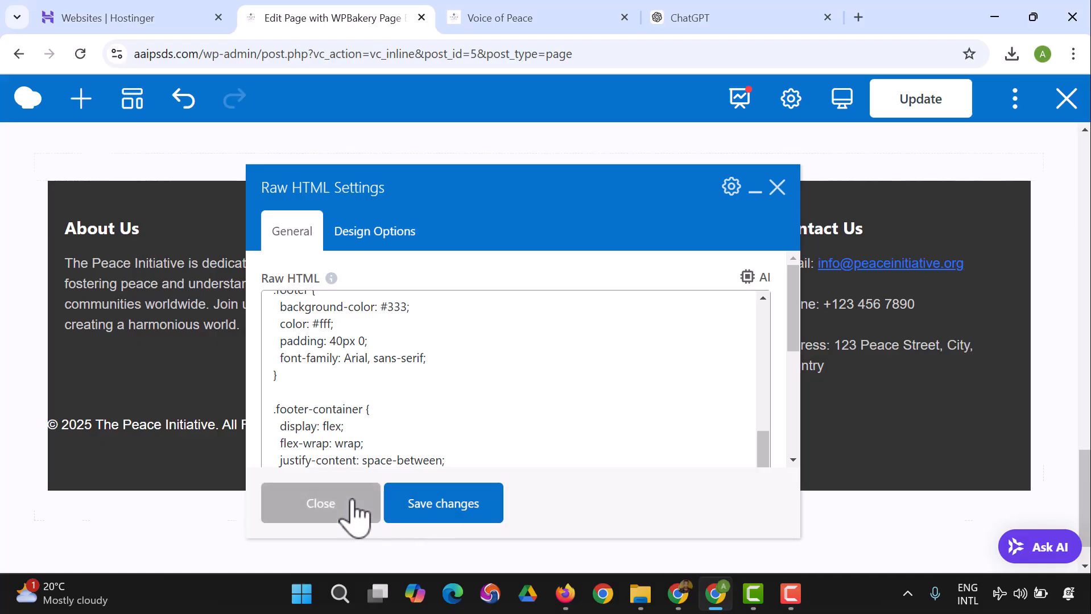
left_click(353, 514)
scroll(520, 380, "up", 3)
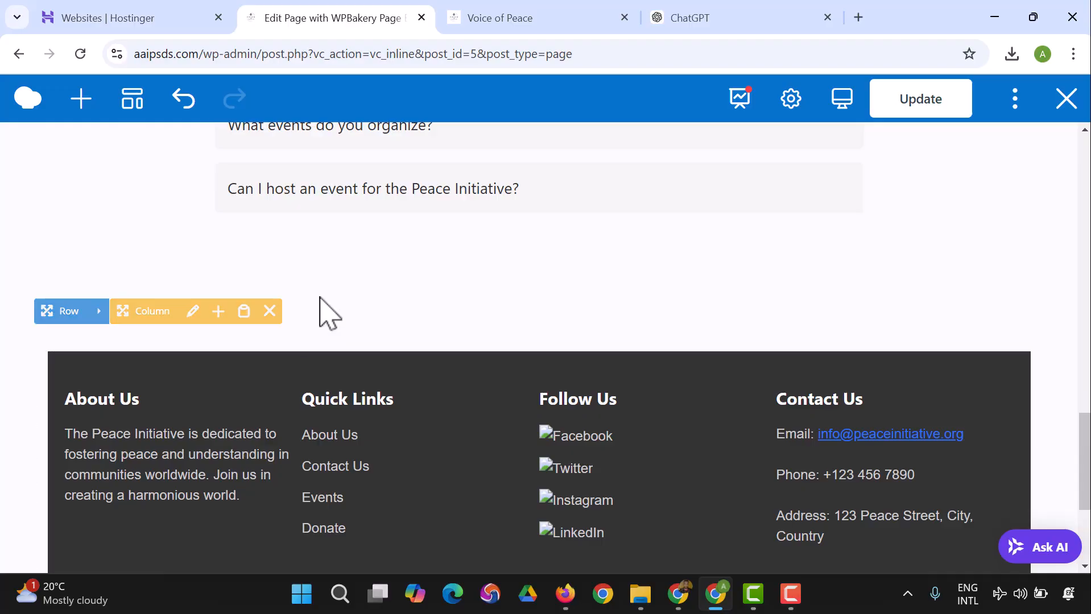
scroll(478, 387, "down", 4)
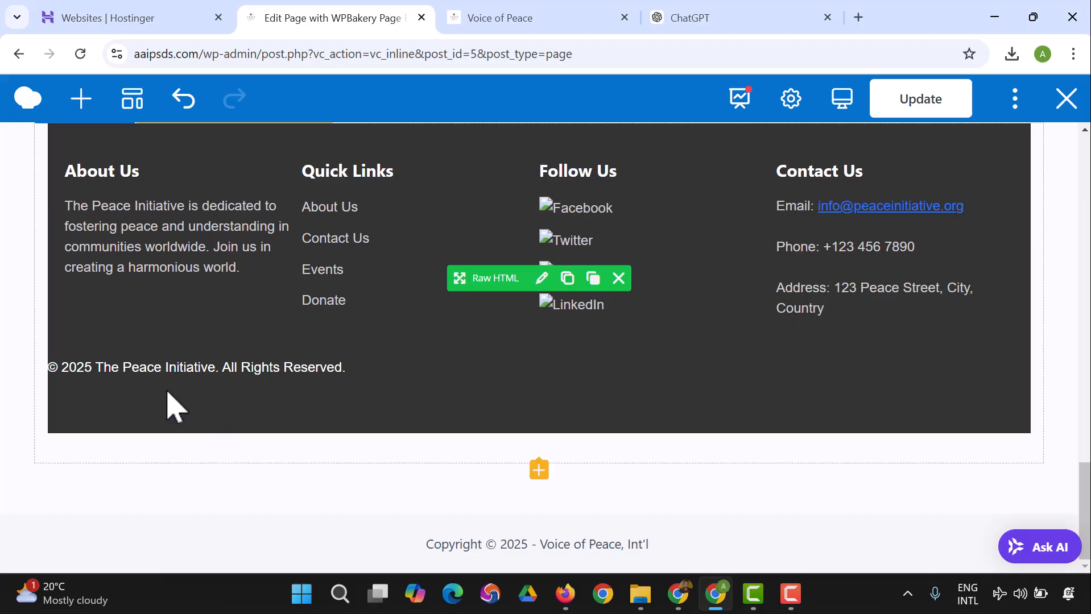
scroll(176, 407, "up", 2)
scroll(336, 421, "up", 2)
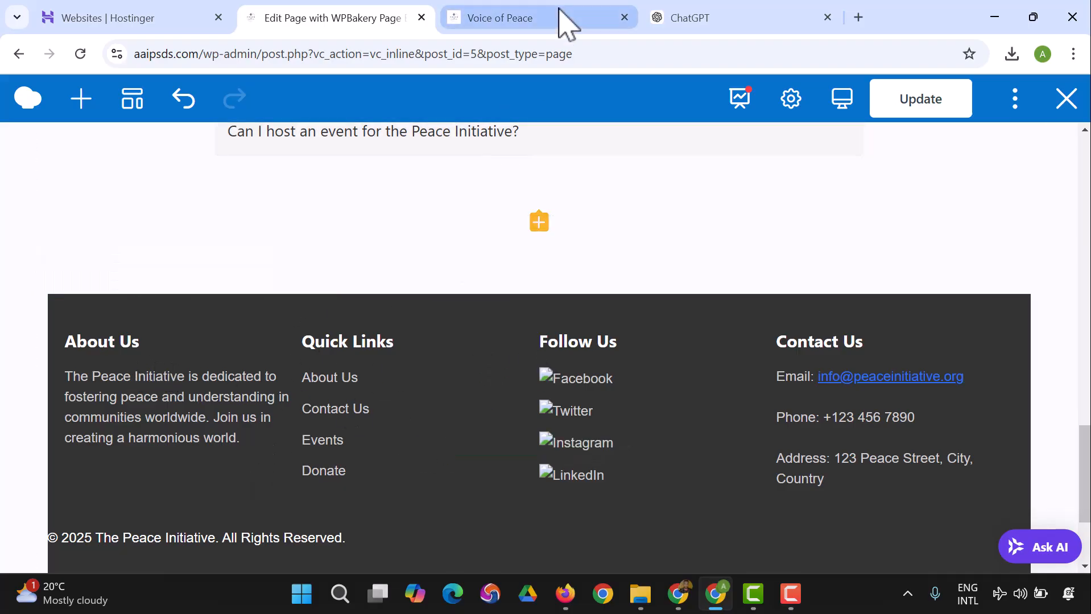
Step: Switch to ChatGPT and send the prompt "Remove the follow us and remove the all right reserved copyright section"
left_click(682, 28)
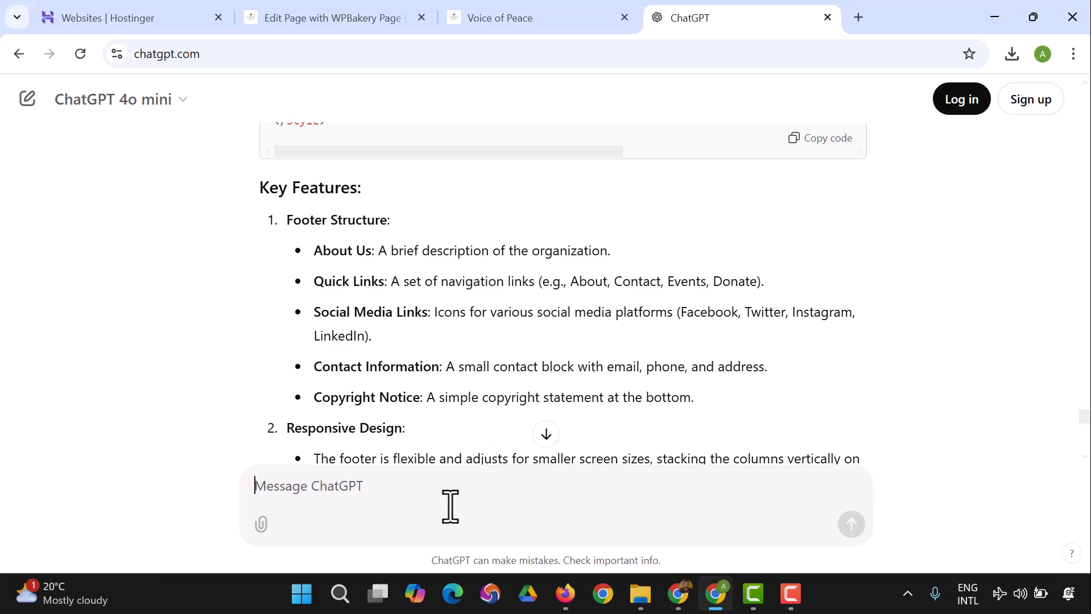
type("Rem")
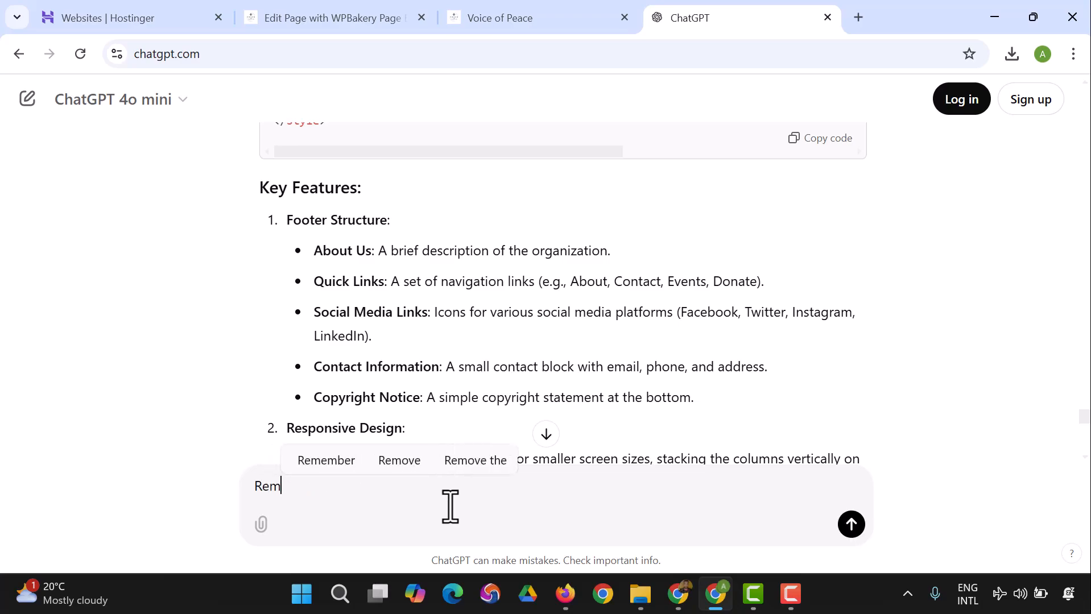
type("ove the follow us Na")
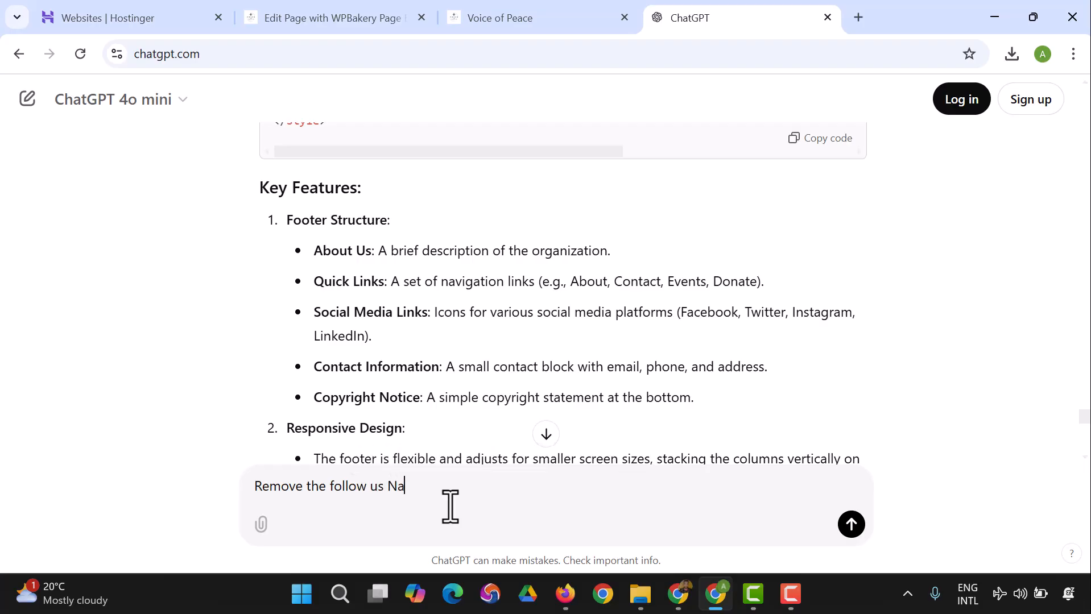
key("BackSpace")
key("BackSpace")
type("and remove the al")
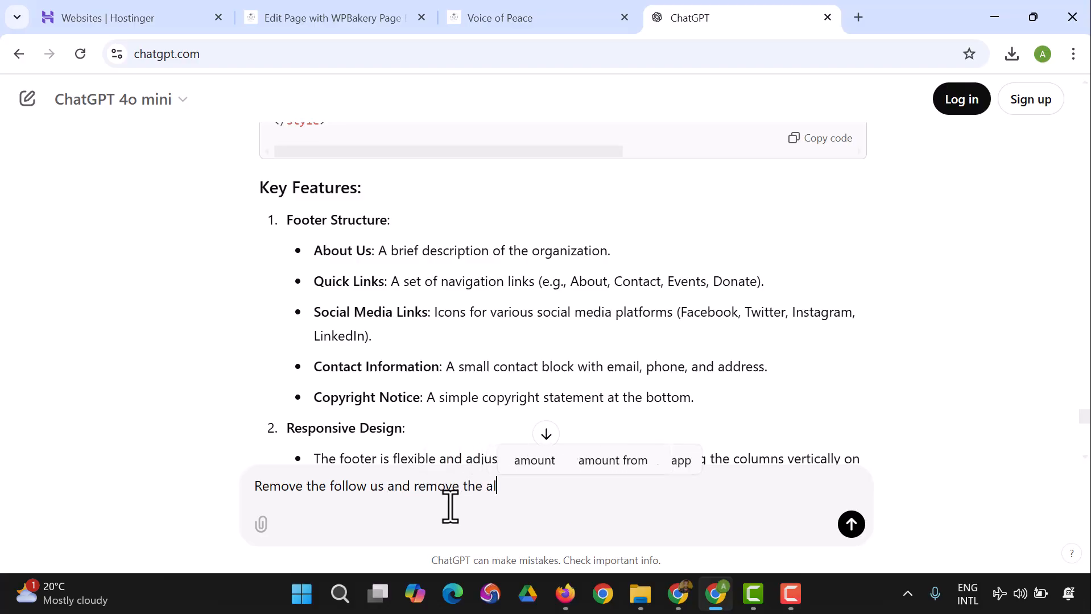
type("l right rese")
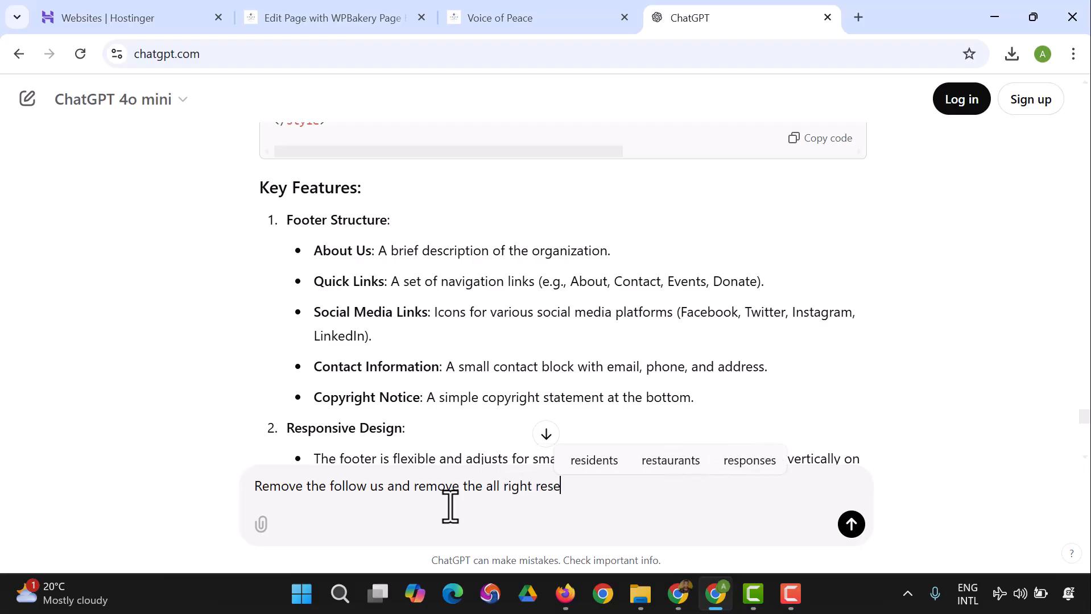
type("rved copyright ")
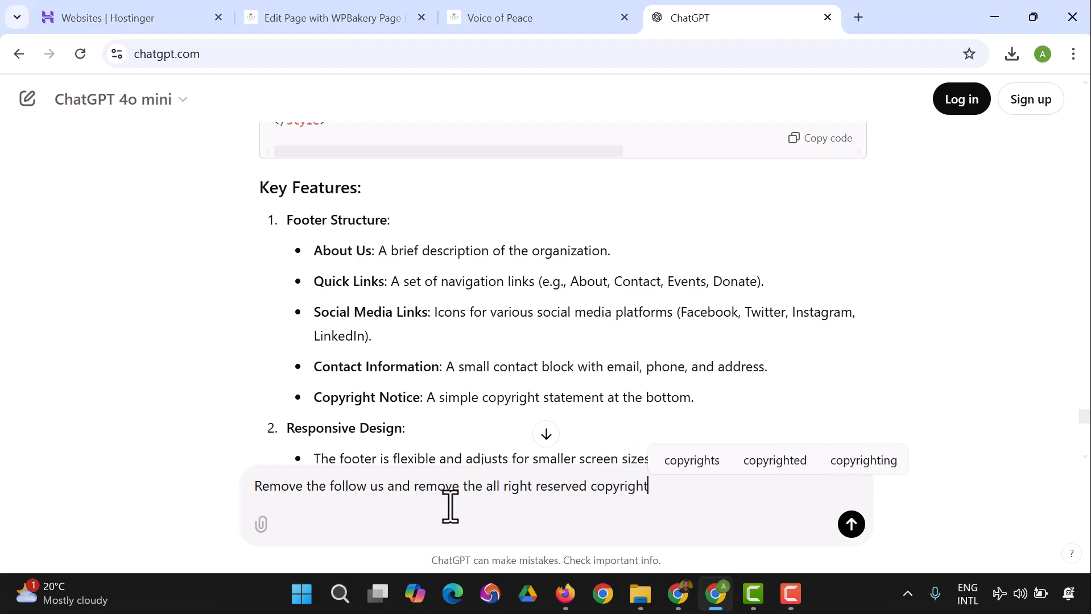
type("section")
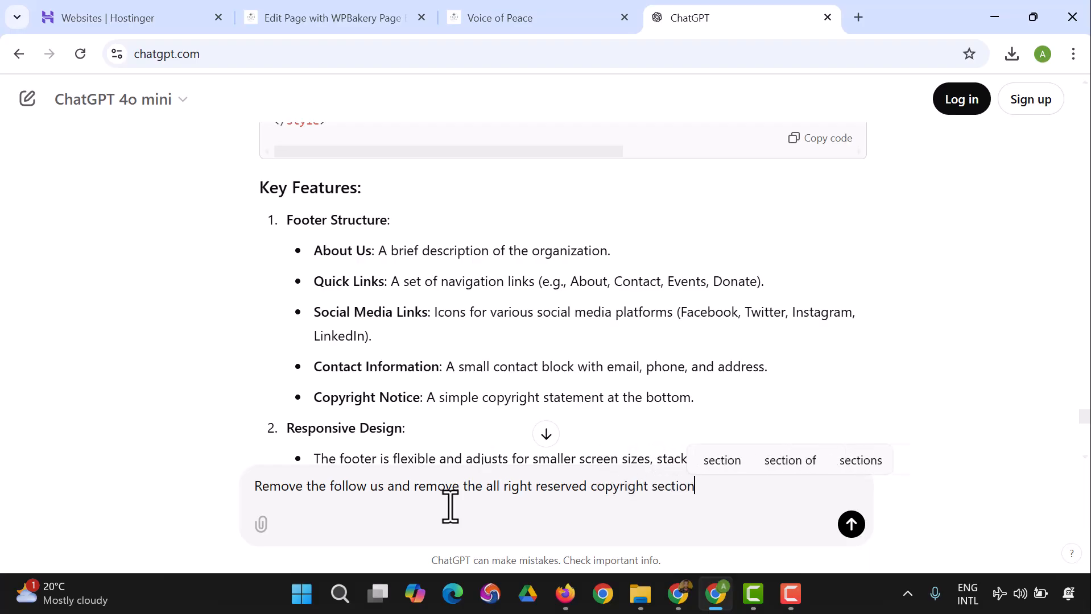
key("Return")
Step: Look over the updated footer code in ChatGPT's reply and copy it while it is being generated
scroll(444, 340, "down", 4)
scroll(441, 352, "down", 10)
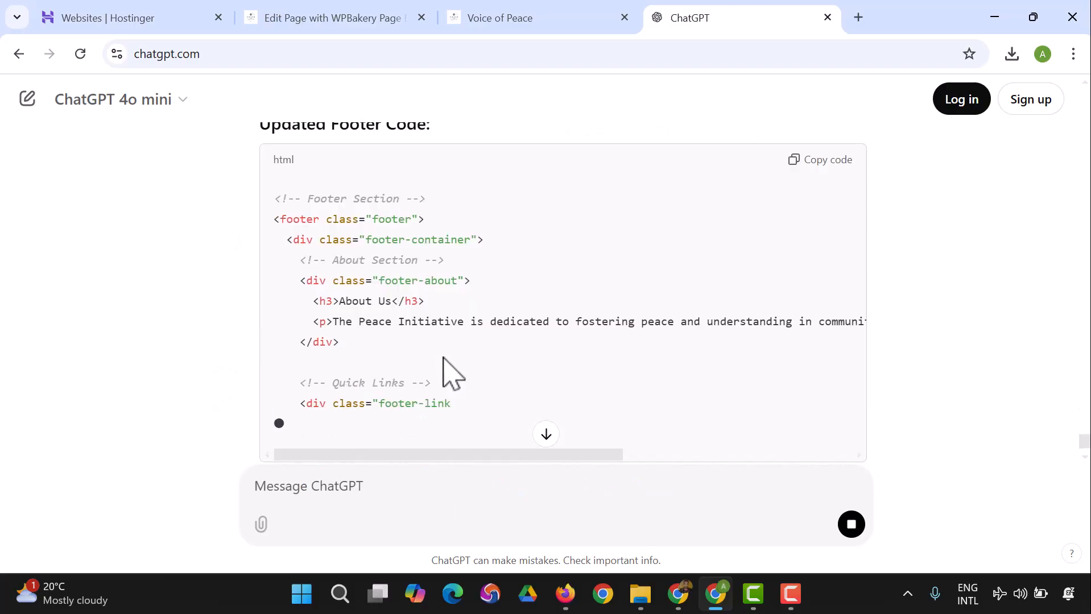
scroll(449, 364, "up", 5)
scroll(458, 361, "down", 12)
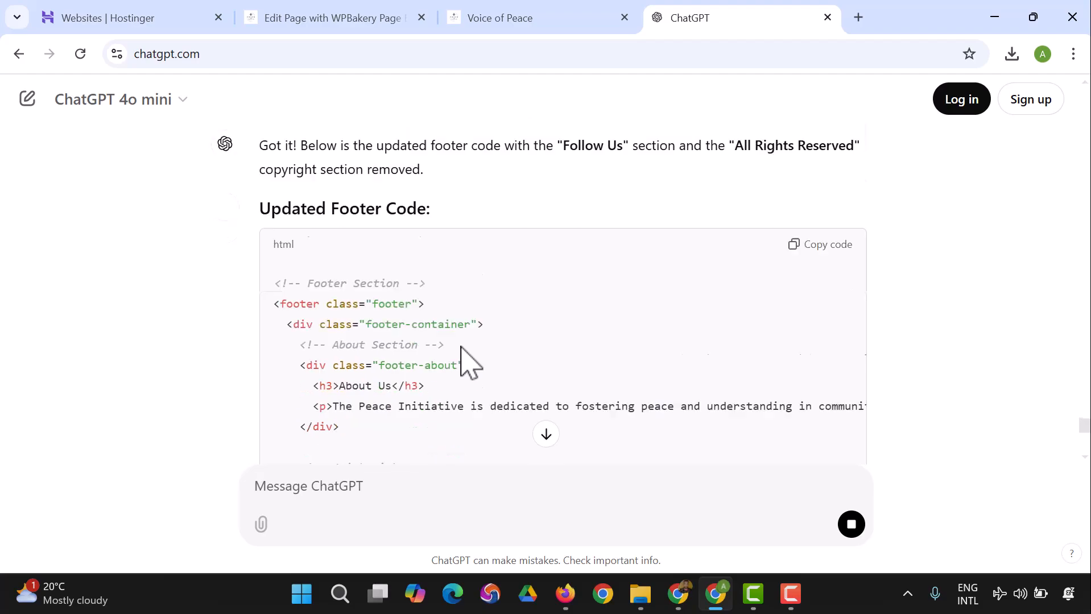
scroll(510, 336, "down", 7)
scroll(643, 316, "up", 8)
scroll(714, 296, "up", 8)
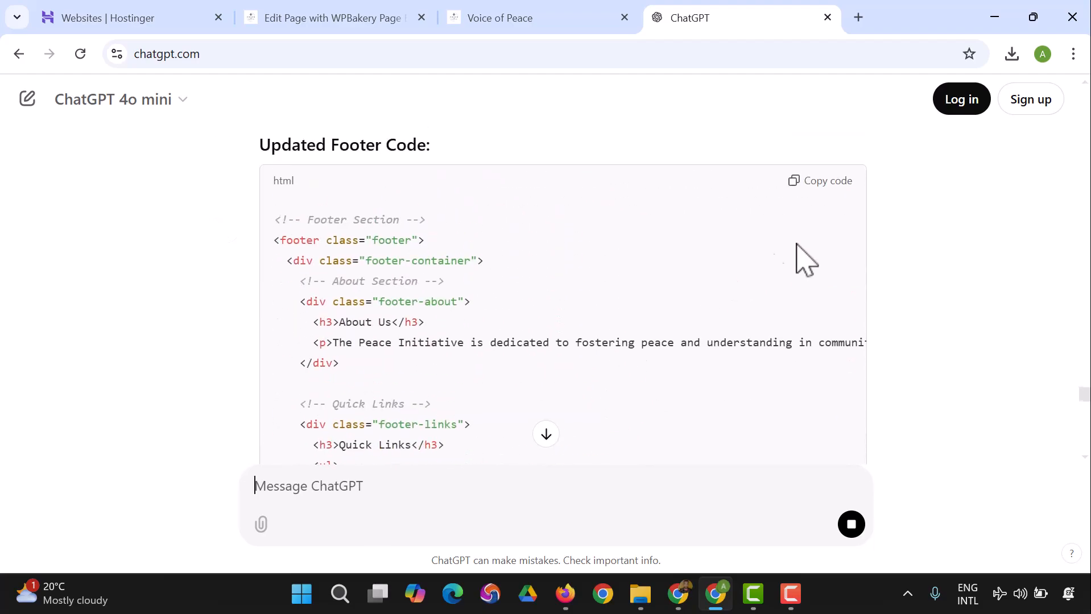
left_click(822, 188)
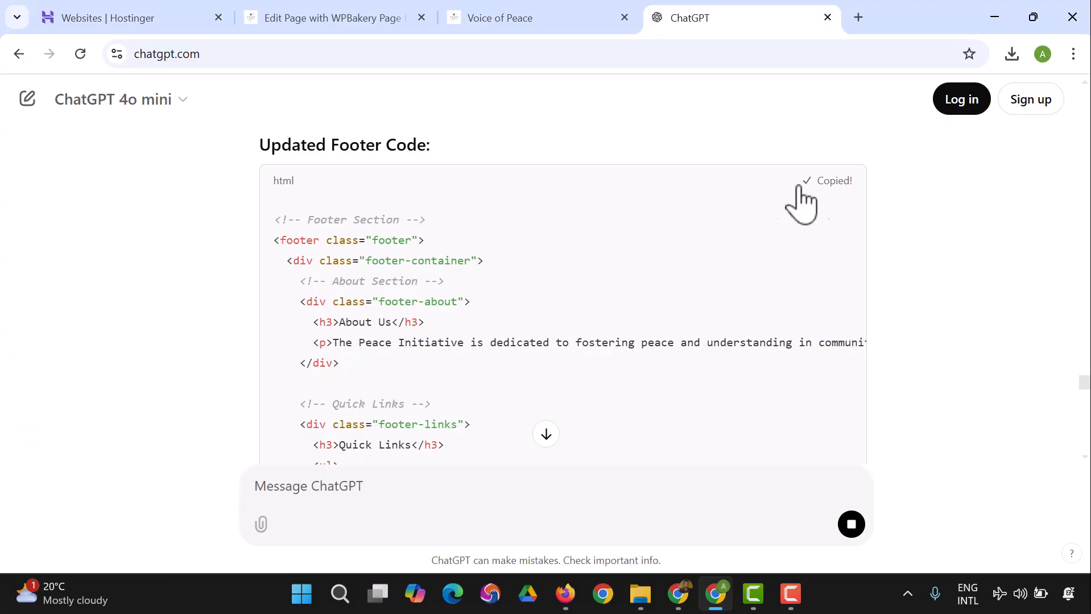
scroll(682, 171, "down", 1)
Step: Return to the page editor and clear all existing code from the footer's Raw HTML element
left_click(336, 18)
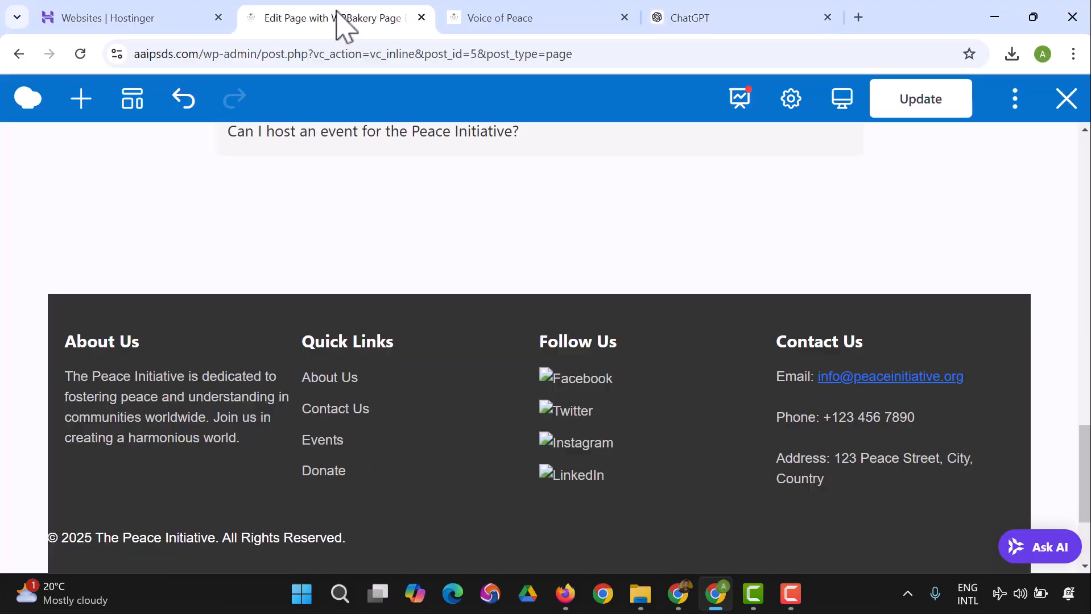
scroll(512, 293, "down", 1)
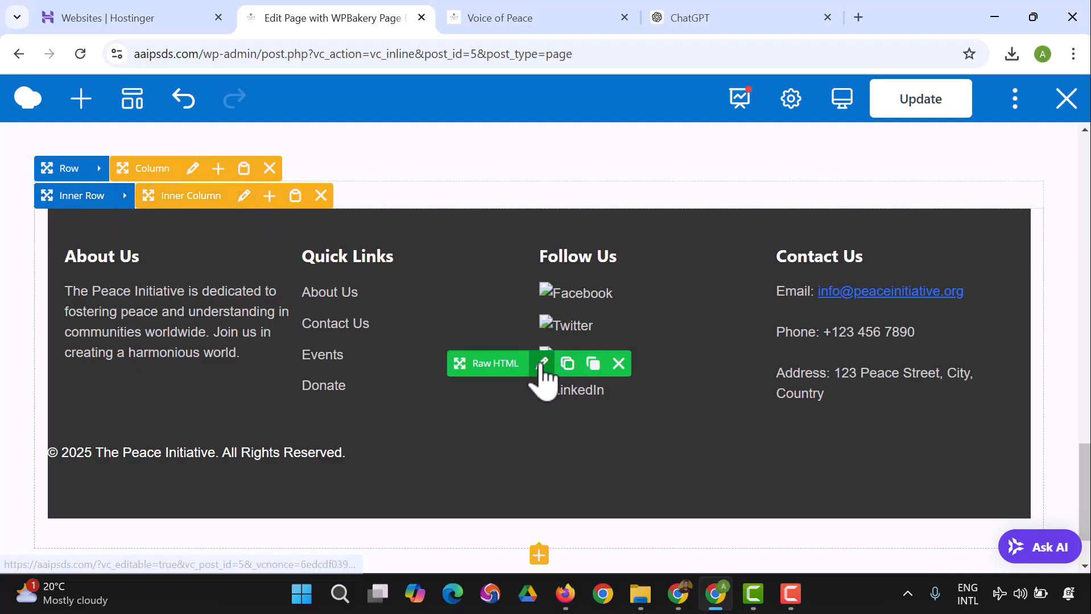
left_click(541, 364)
left_click(509, 329)
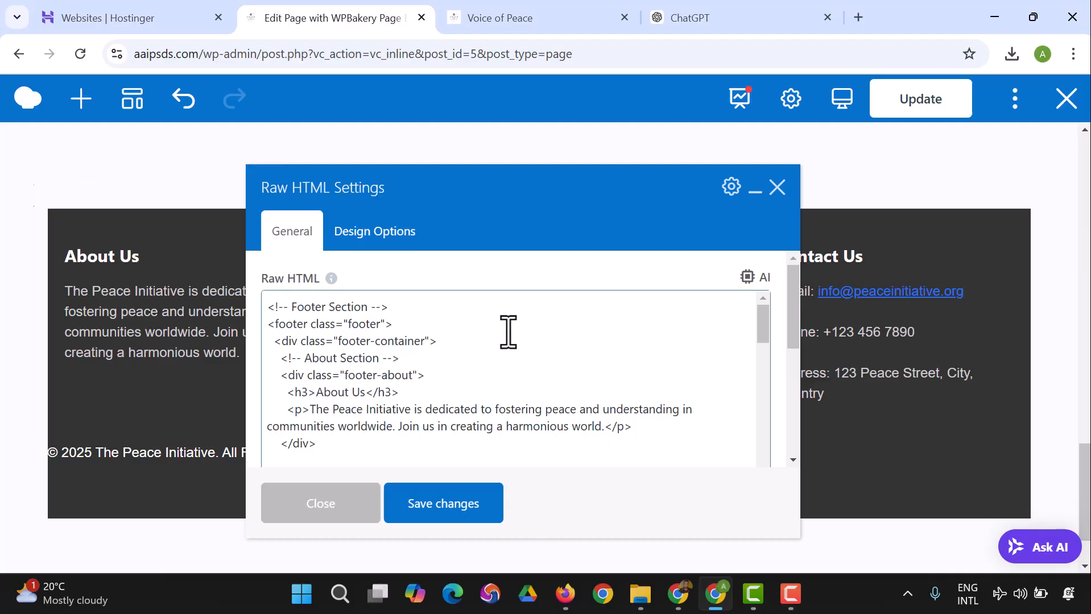
key("ctrl+a")
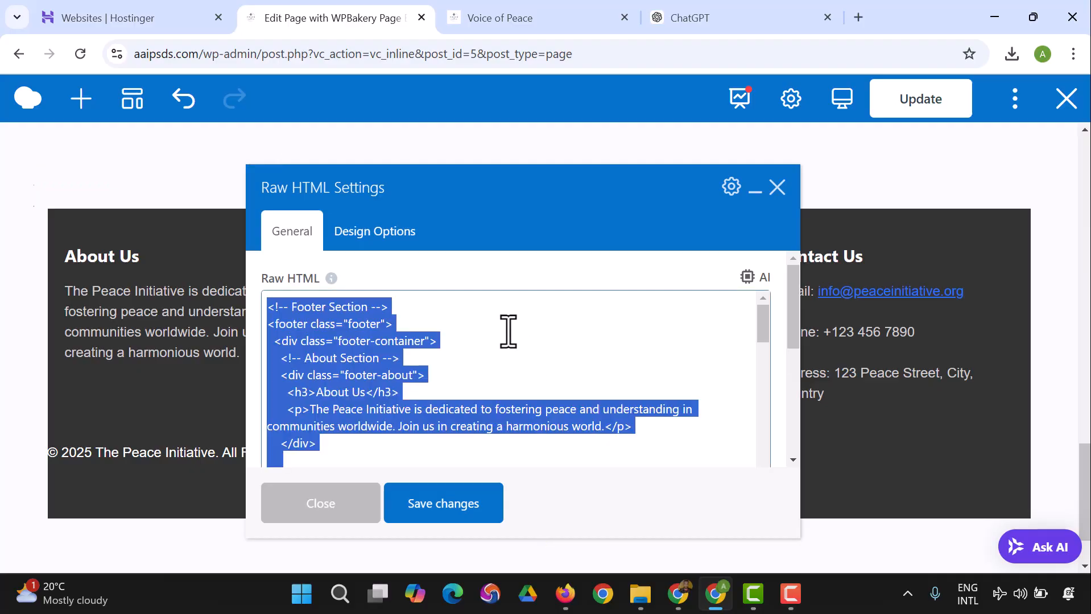
key("BackSpace")
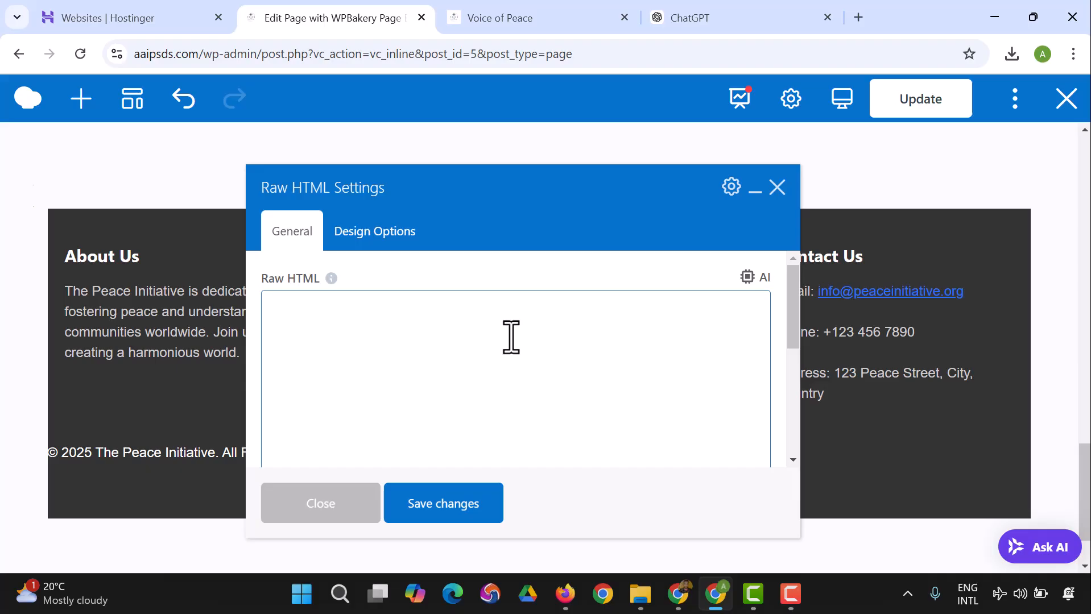
Step: Go back to ChatGPT and copy the finished version of the updated footer code
left_click(692, 18)
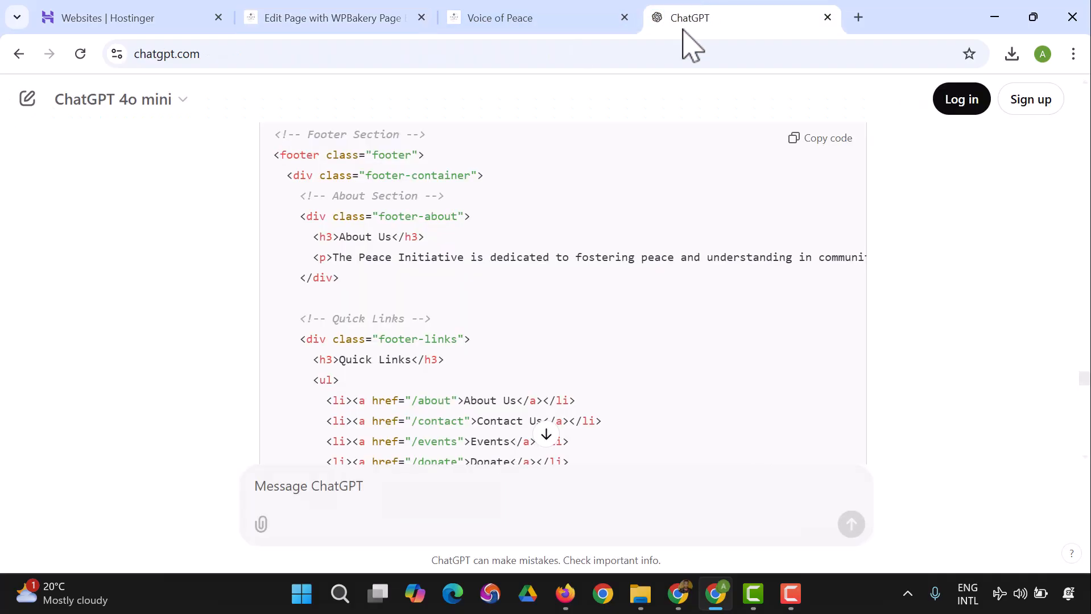
scroll(478, 313, "down", 1)
scroll(470, 296, "up", 5)
left_click(802, 351)
left_click(519, 23)
Step: Paste the copied footer code into the empty Raw HTML field in the page editor, save the changes and close the settings
left_click(334, 22)
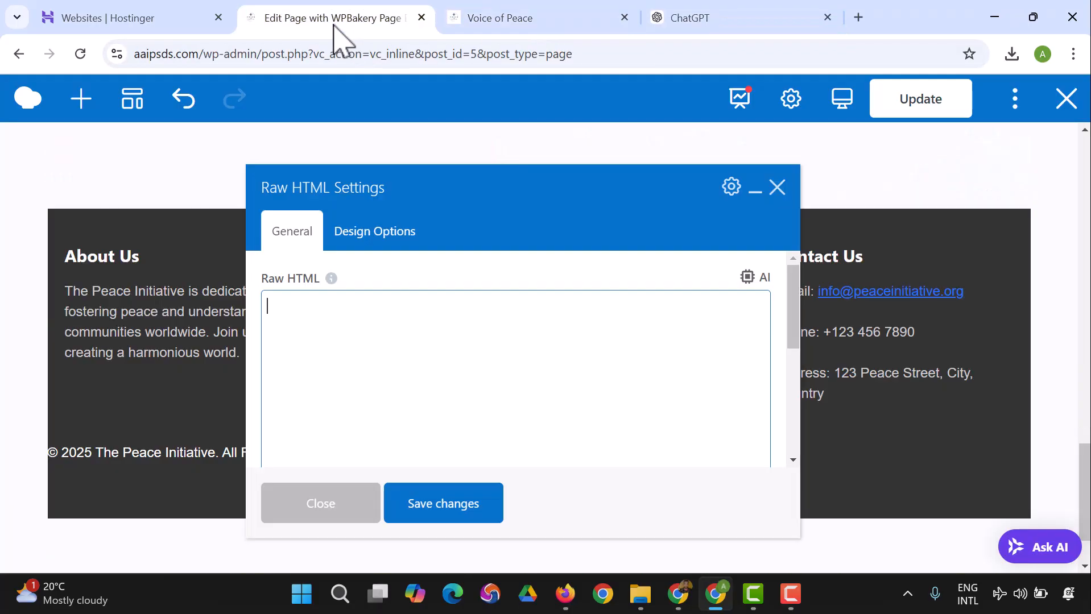
right_click(369, 336)
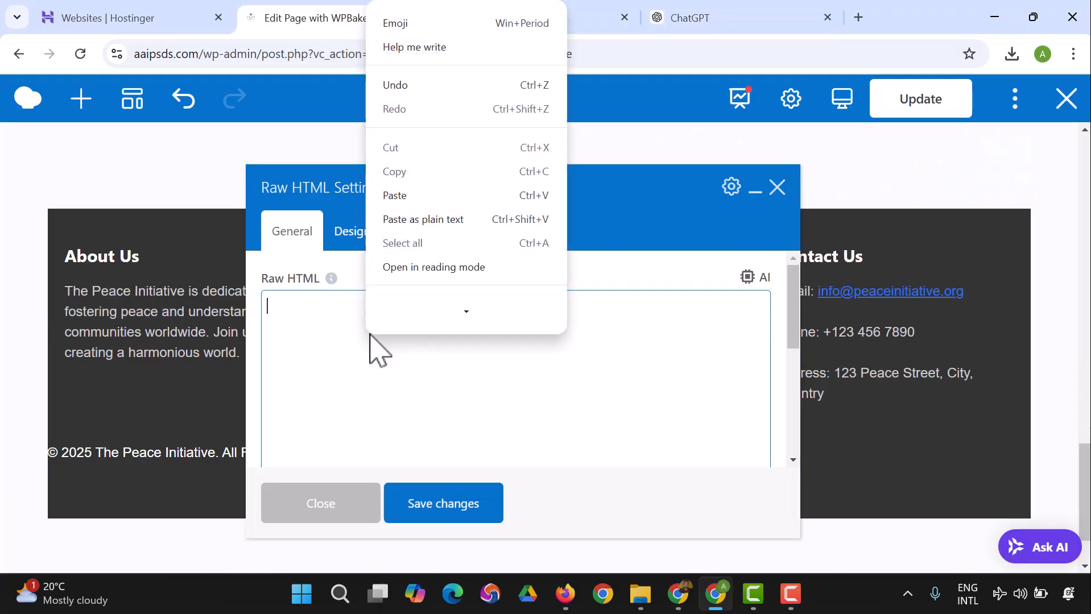
left_click(411, 207)
left_click(457, 522)
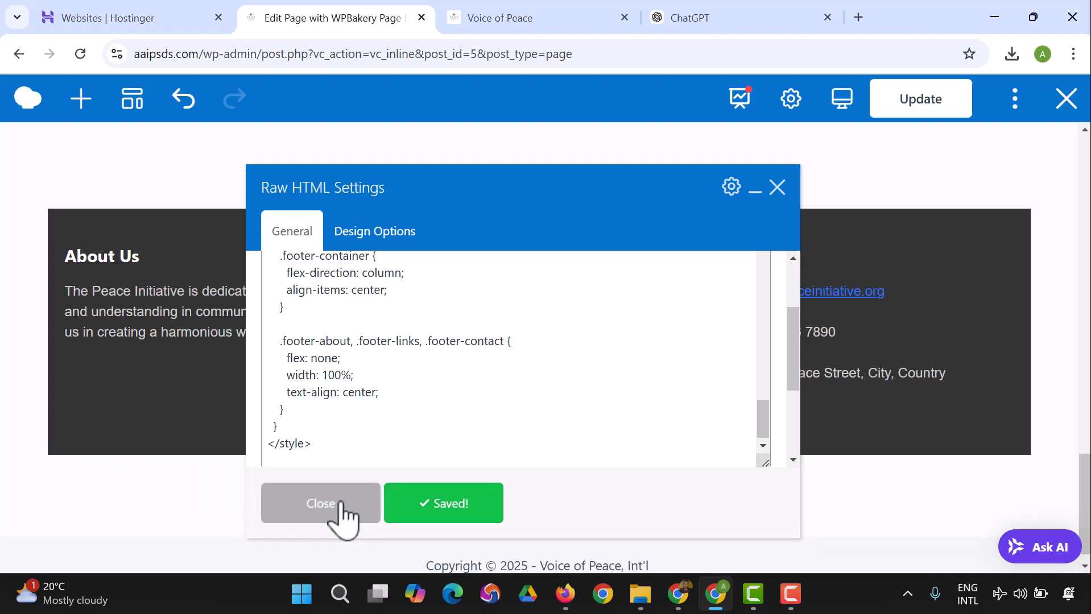
left_click(321, 504)
scroll(368, 456, "up", 2)
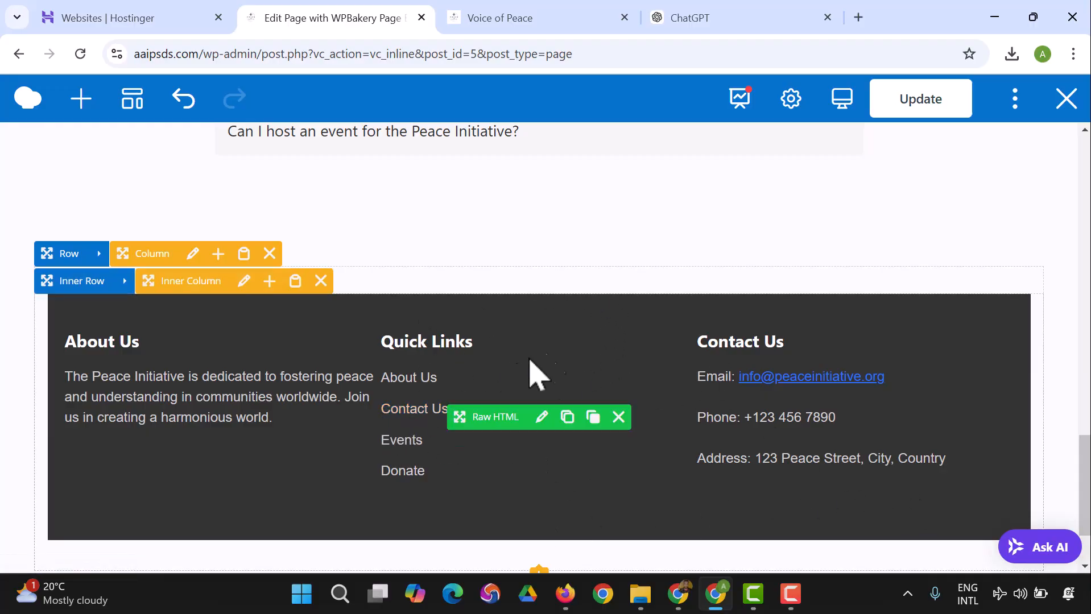
Step: Send ChatGPT the prompt "make the grid of the footer be spaced evenly and change the background colour to white"
left_click(706, 19)
scroll(398, 478, "down", 3)
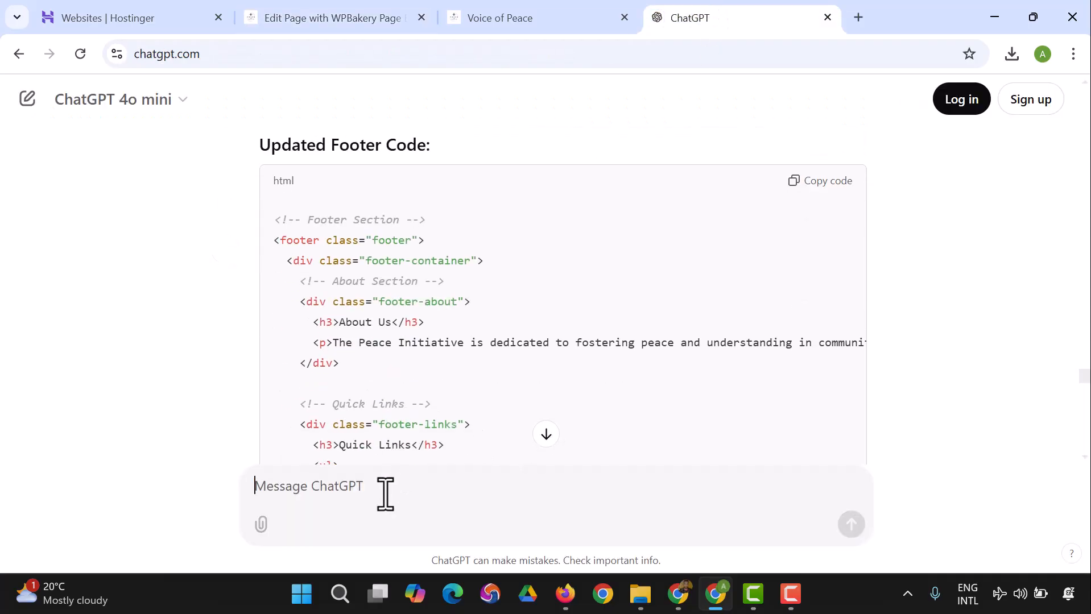
type("make the grid o")
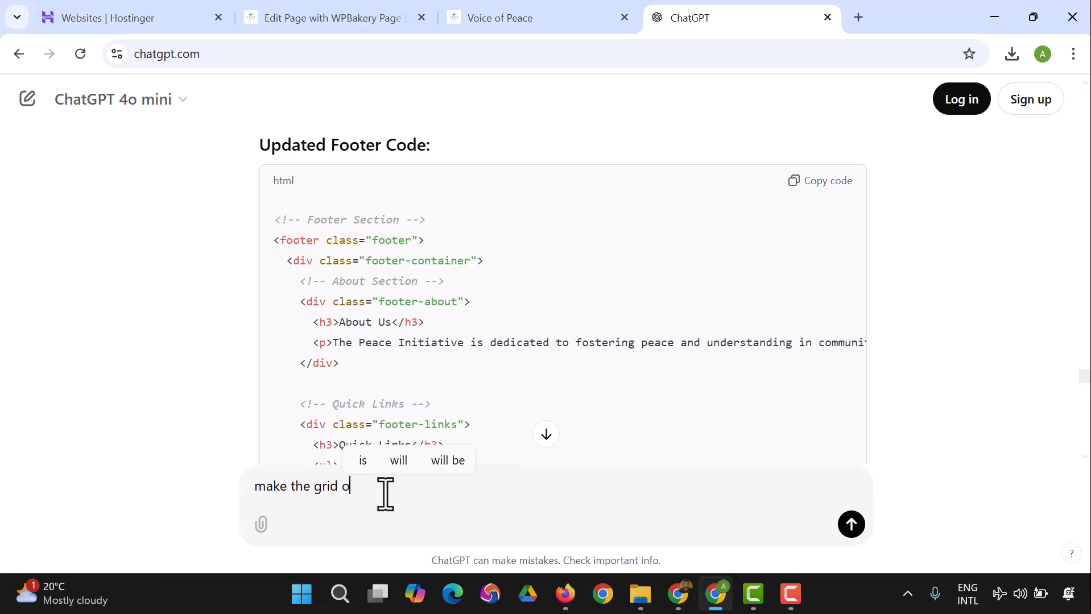
type("f the footer be spaced evenly")
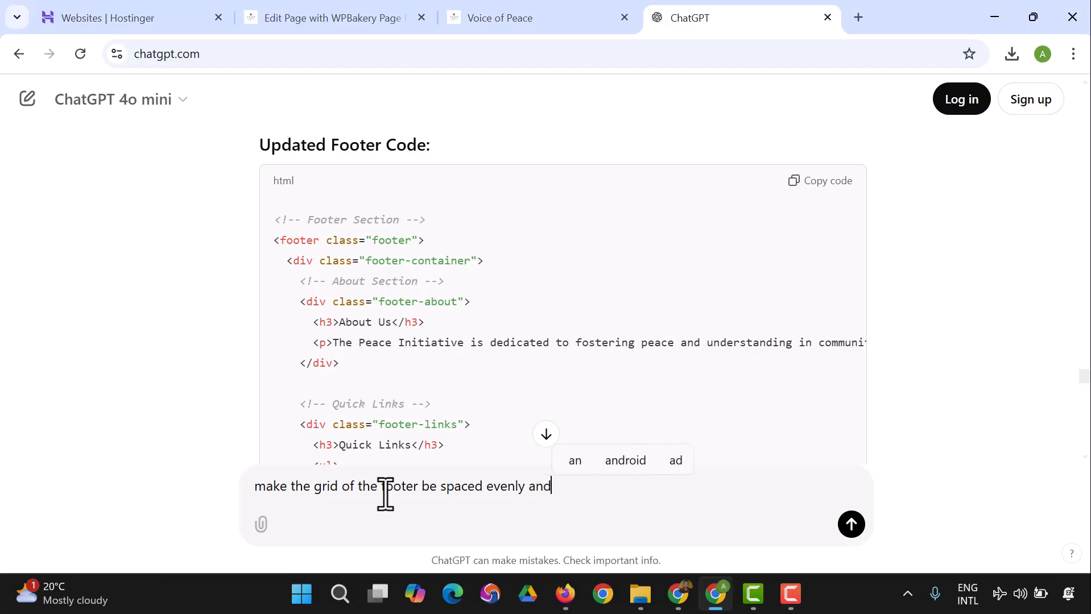
type(" and chan")
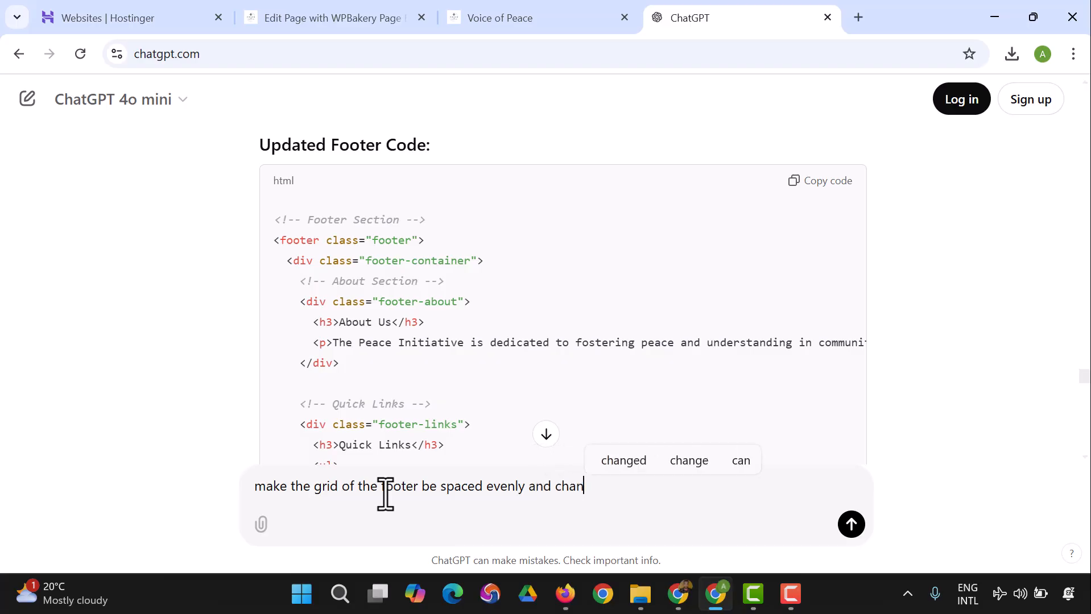
type("ge the ba")
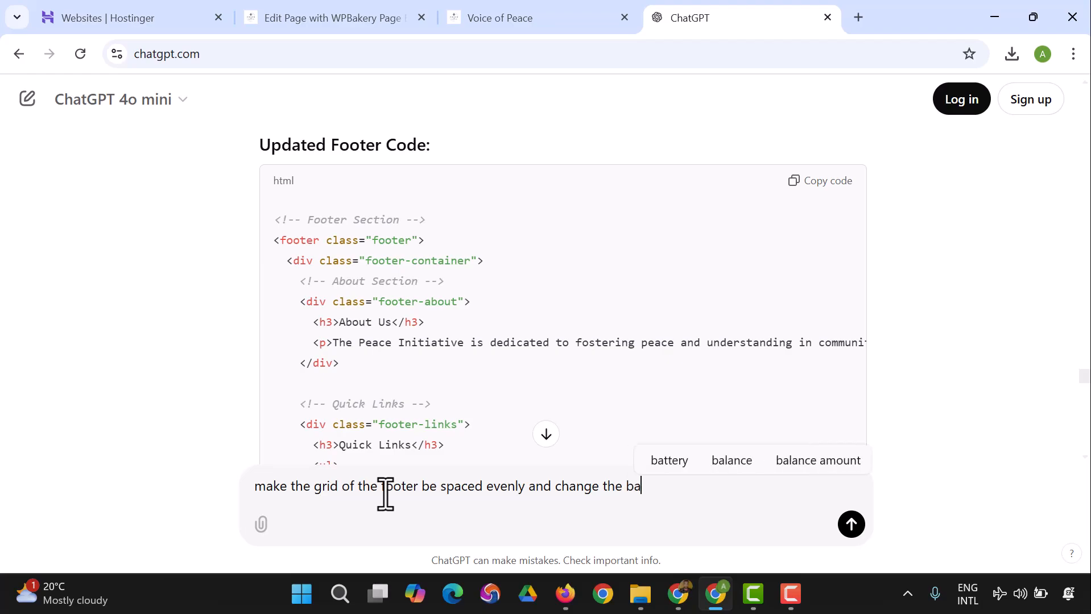
type("ckground ")
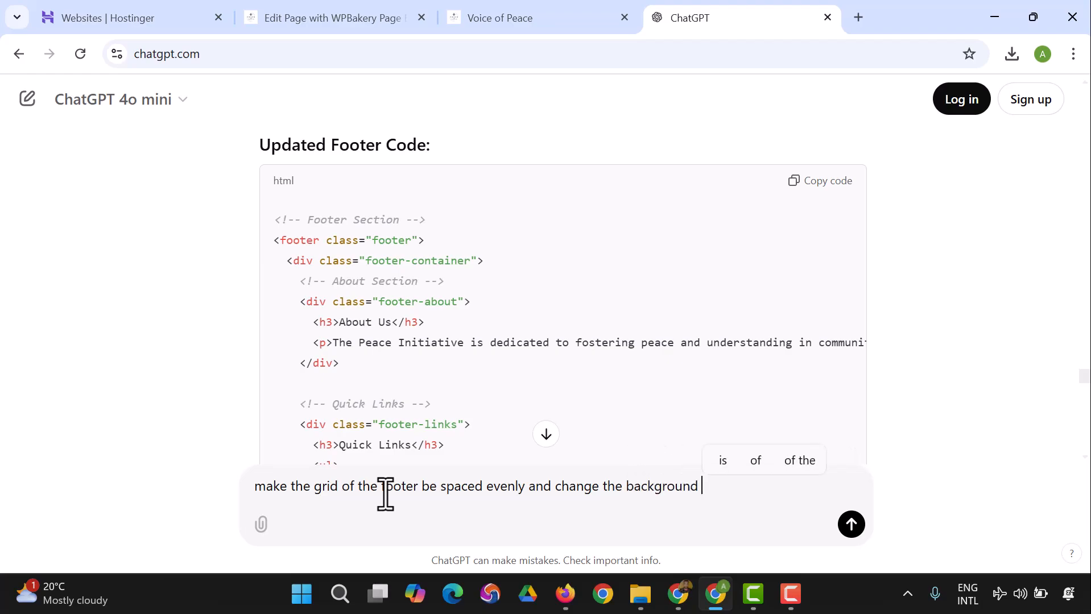
type("colour to white")
key("Return")
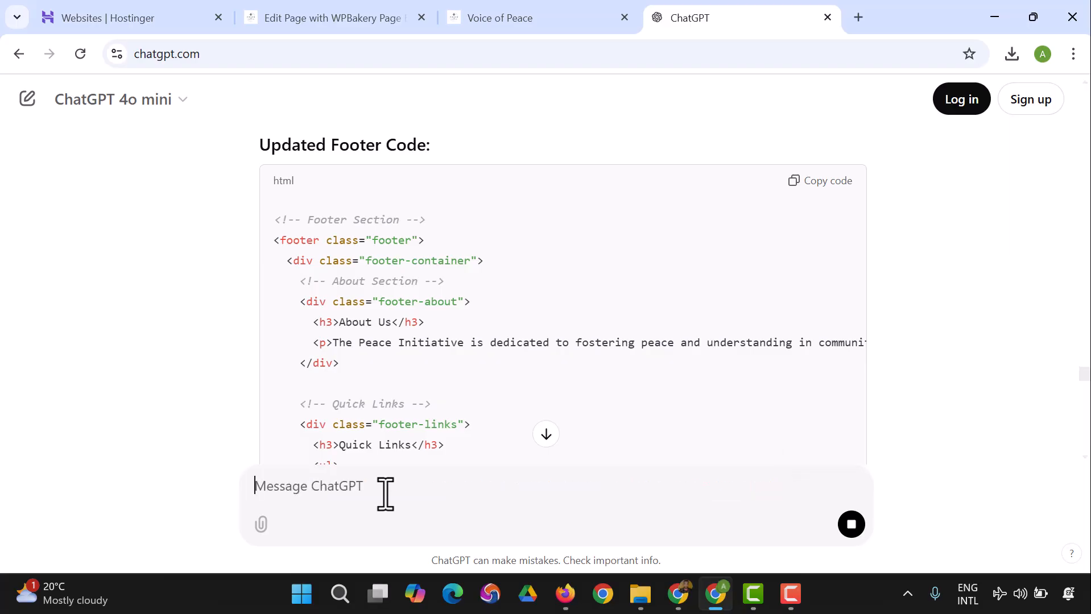
Step: Look through ChatGPT's new footer code with the even grid and white background, and copy the finished code
scroll(307, 317, "down", 15)
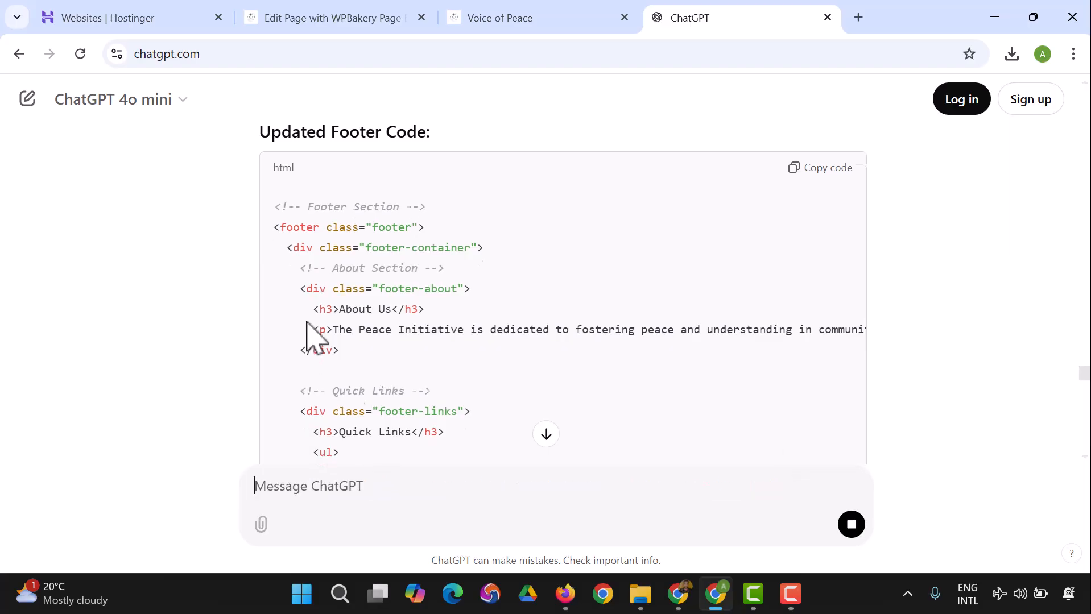
scroll(382, 329, "down", 20)
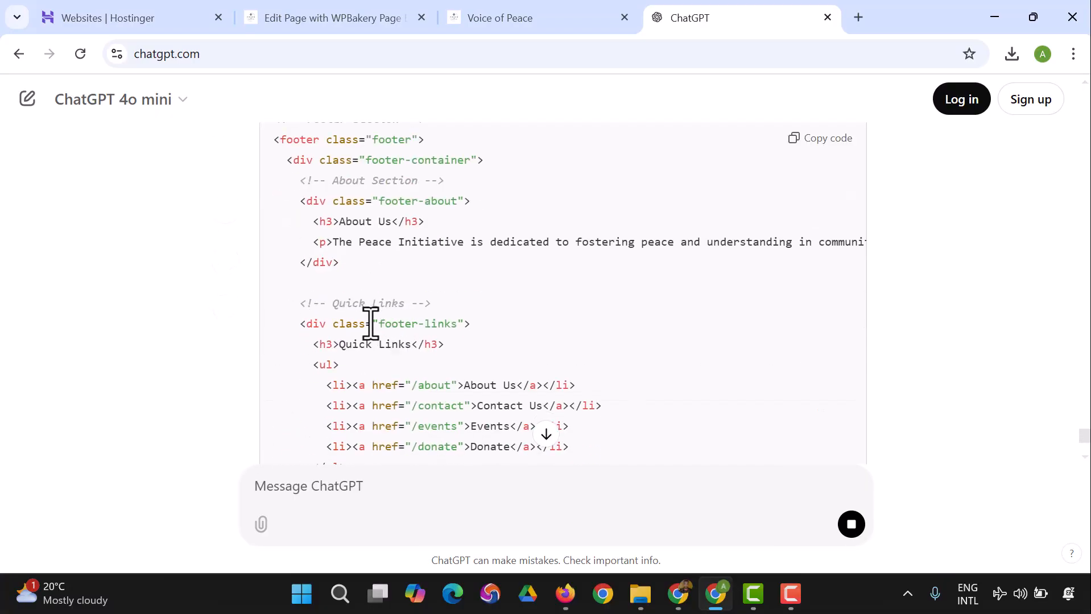
scroll(398, 313, "up", 2)
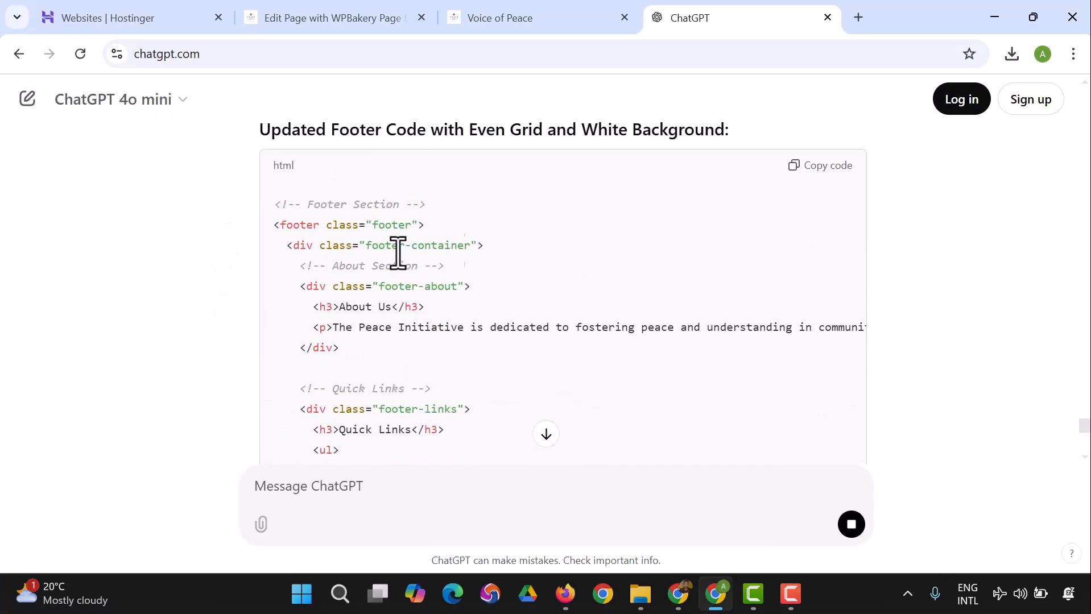
scroll(560, 299, "down", 10)
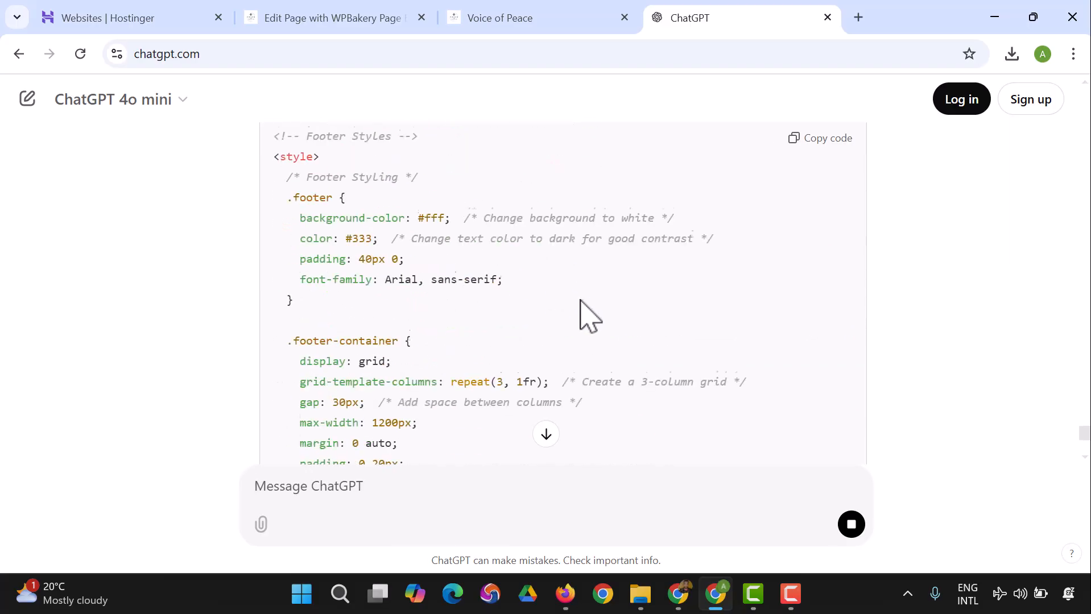
scroll(669, 331, "down", 3)
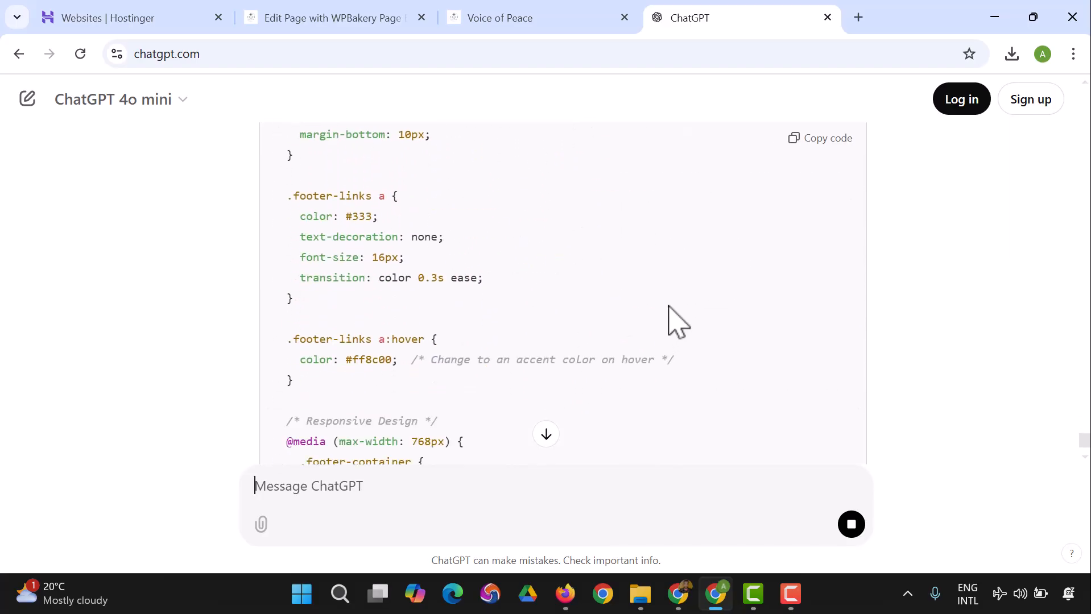
scroll(675, 304, "down", 6)
scroll(740, 310, "up", 15)
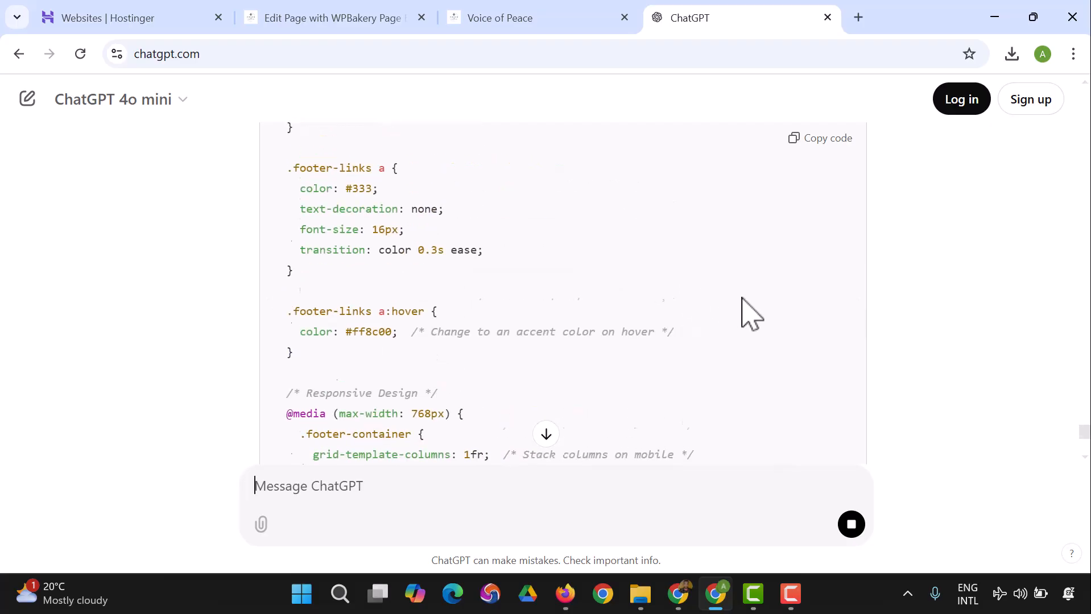
scroll(754, 307, "up", 12)
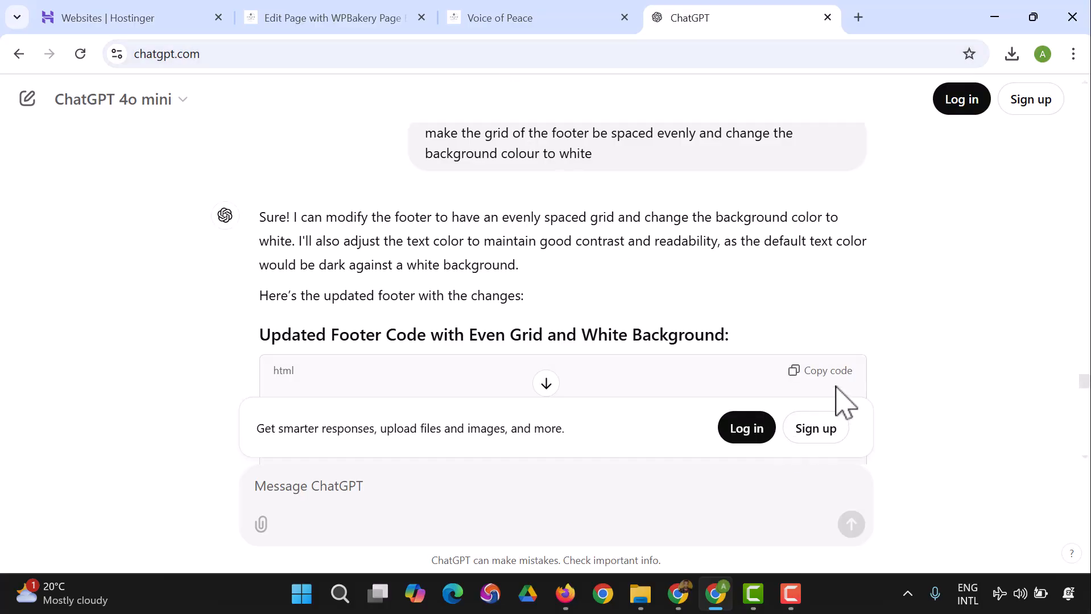
Step: Return to the page editor, open the footer's Raw HTML settings and clear all of the existing code
left_click(335, 23)
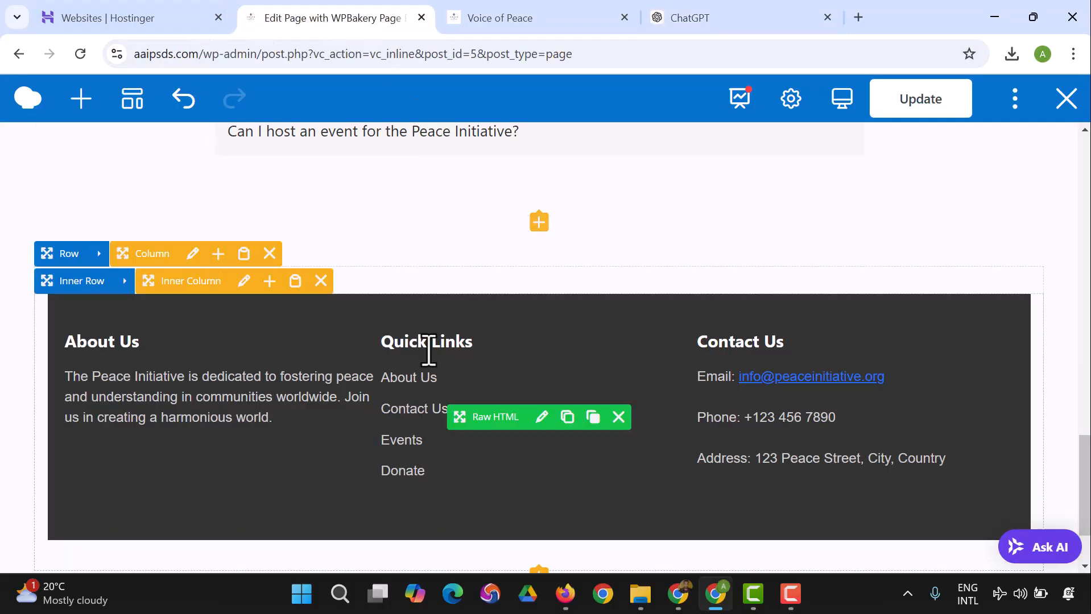
left_click(542, 418)
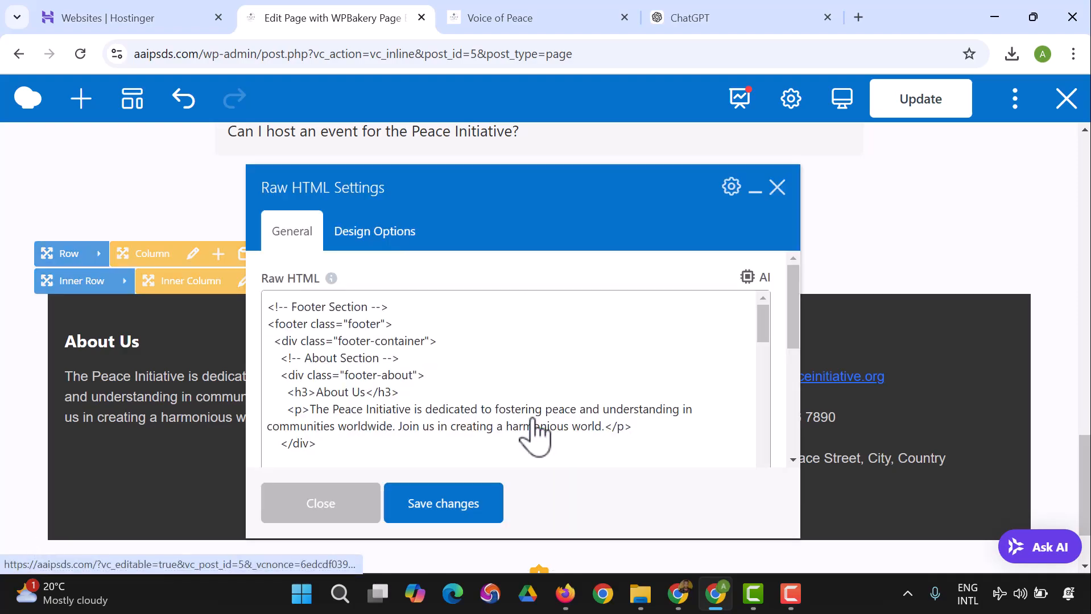
left_click(500, 340)
key("ctrl+a")
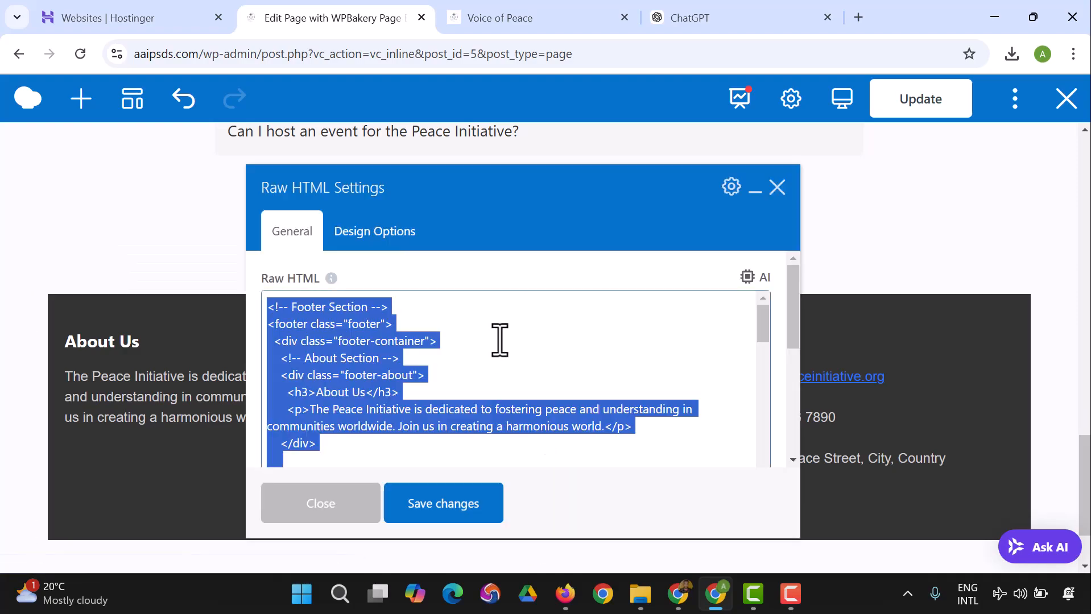
key("BackSpace")
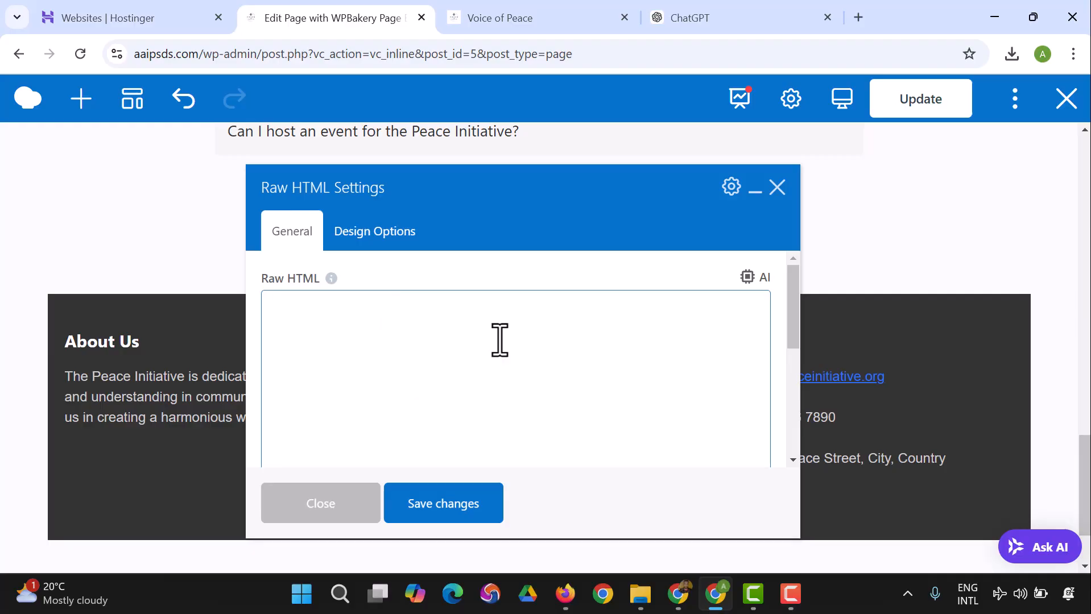
Step: Paste the evenly spaced, white-background footer code into the Raw HTML field, save the changes and close the settings
key("ctrl+v")
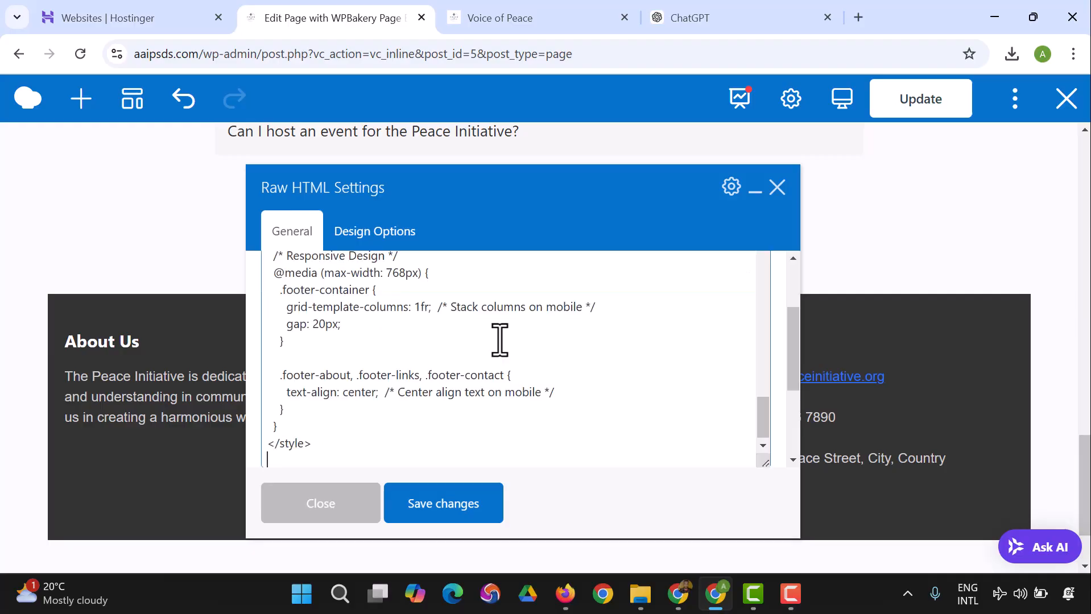
left_click(487, 511)
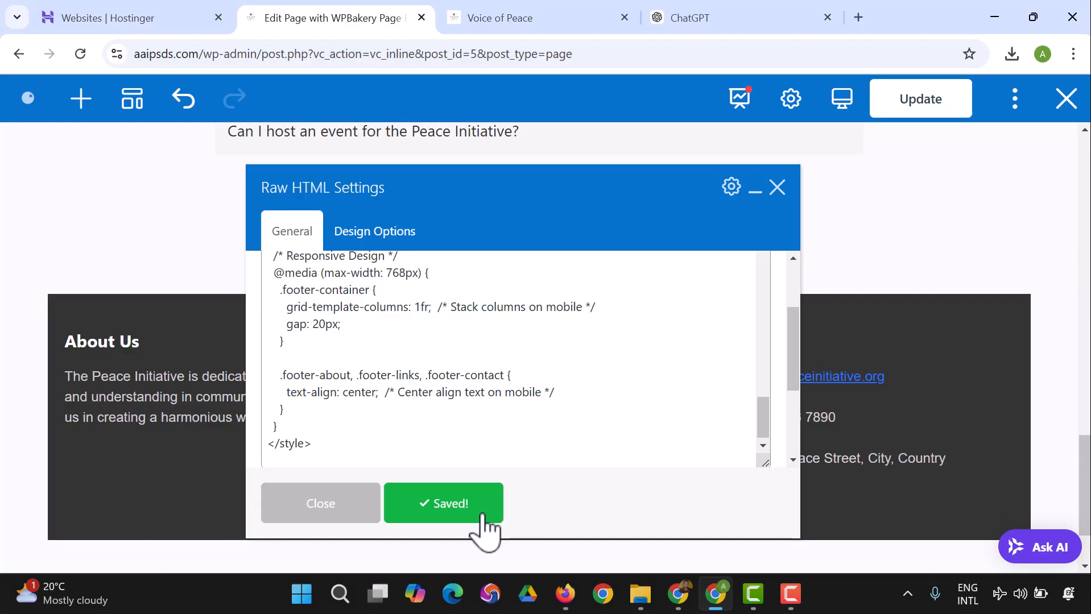
left_click(321, 504)
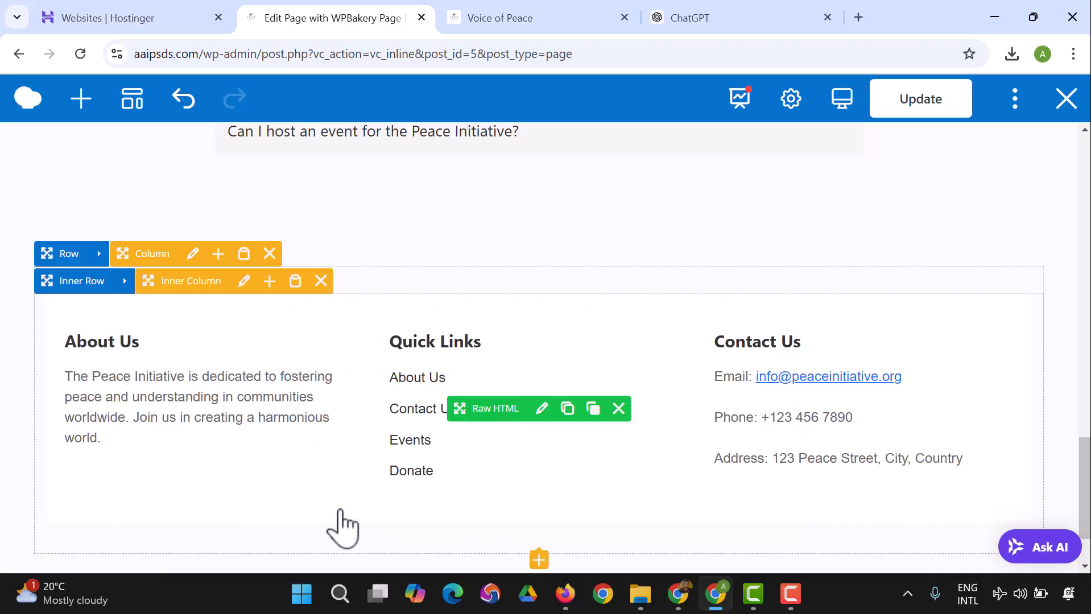
Step: Check the revised footer at the end of the page in the editor and update the page
scroll(606, 339, "down", 2)
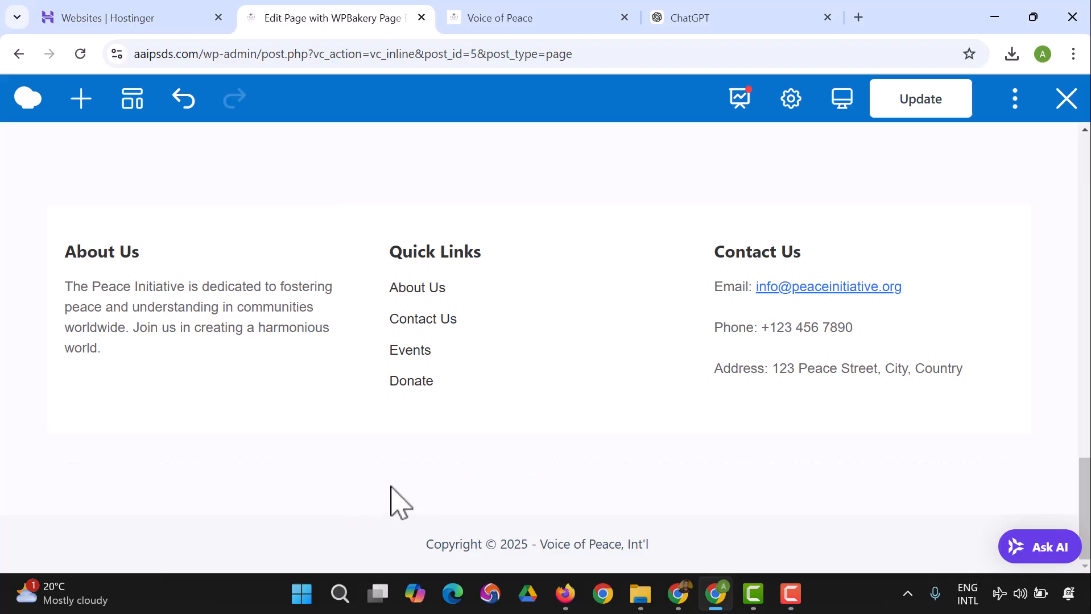
mouse_move(428, 310)
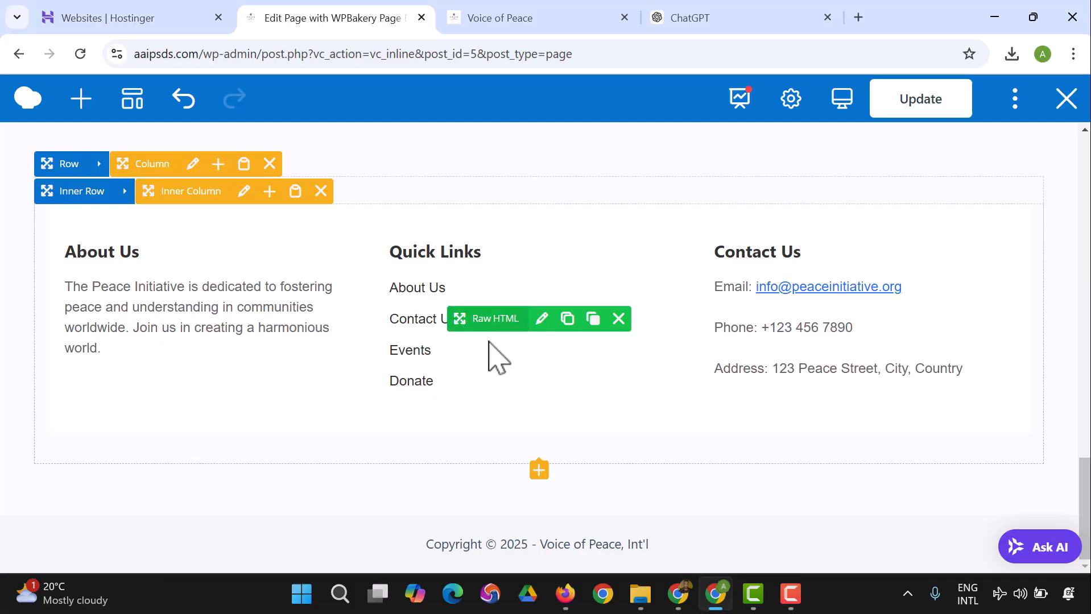
left_click(919, 107)
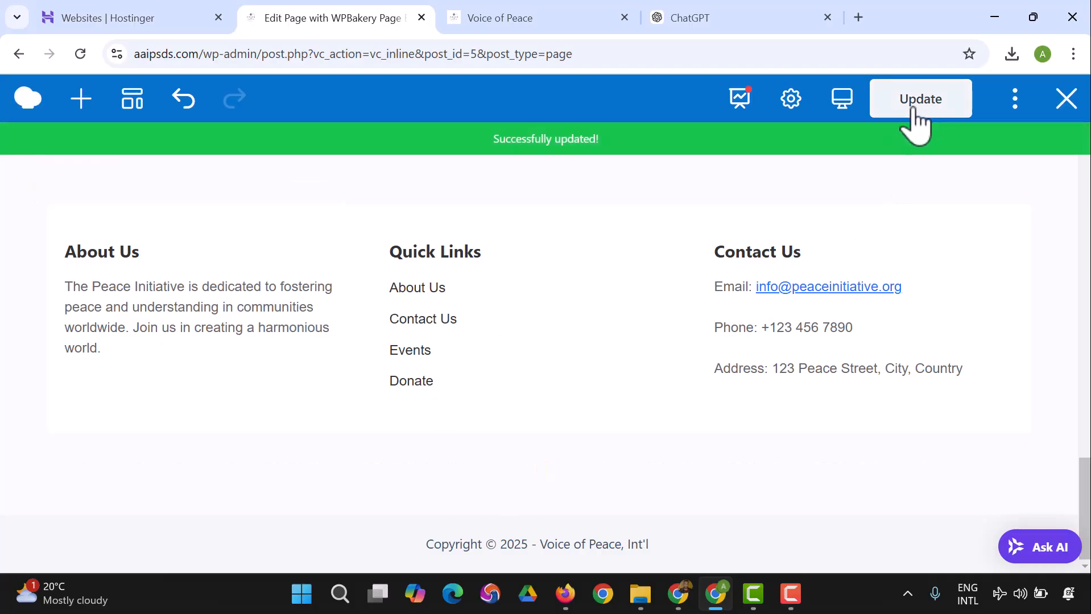
Step: Reload the live Voice of Peace home page and review its sections from the header through the FAQ to the footer
left_click(492, 22)
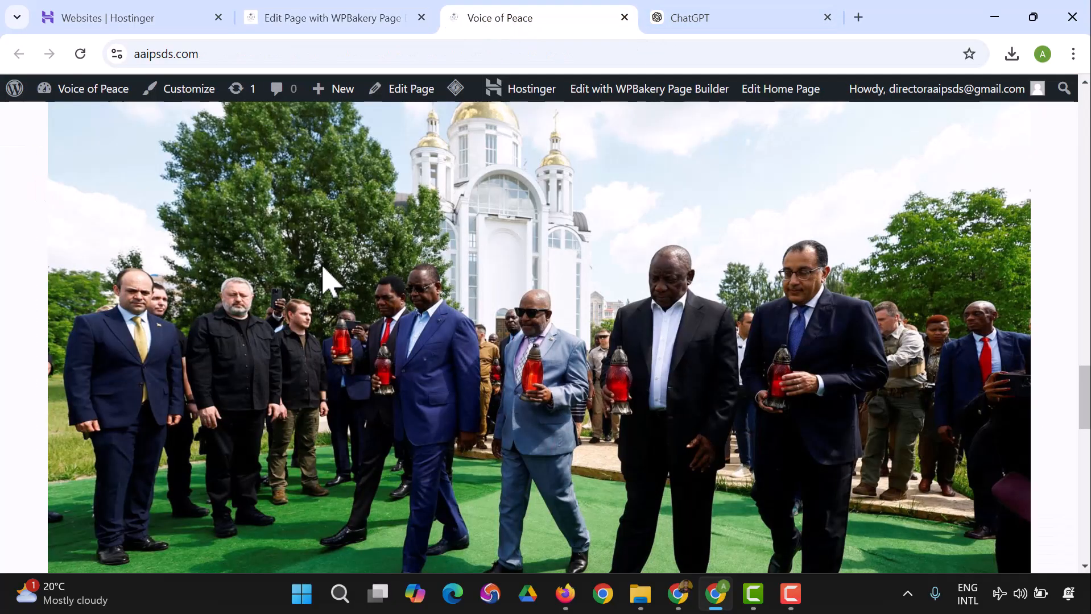
left_click(80, 53)
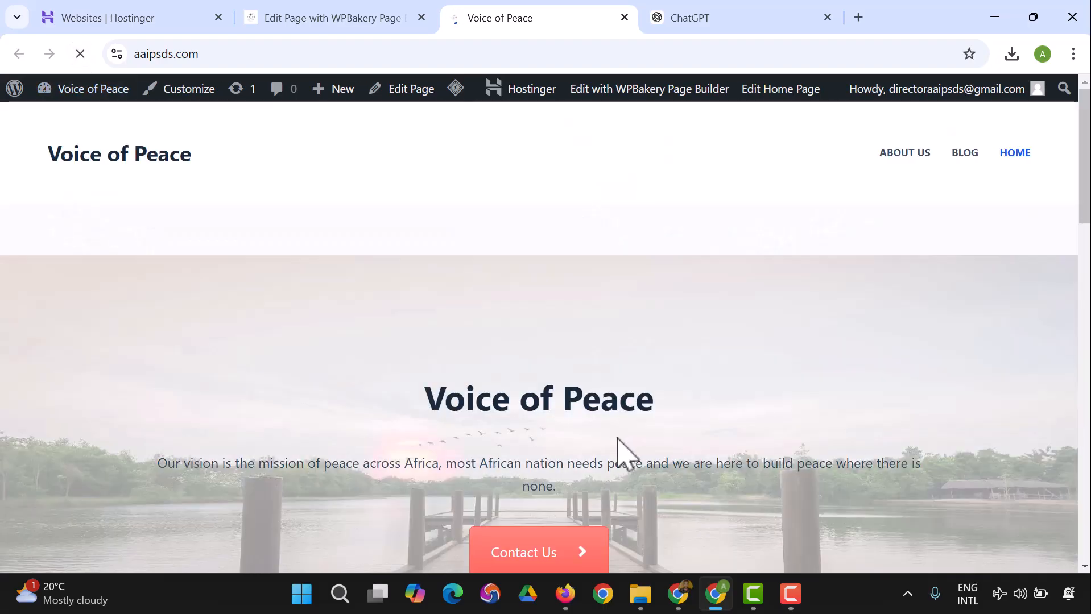
scroll(502, 263, "down", 15)
scroll(512, 278, "up", 10)
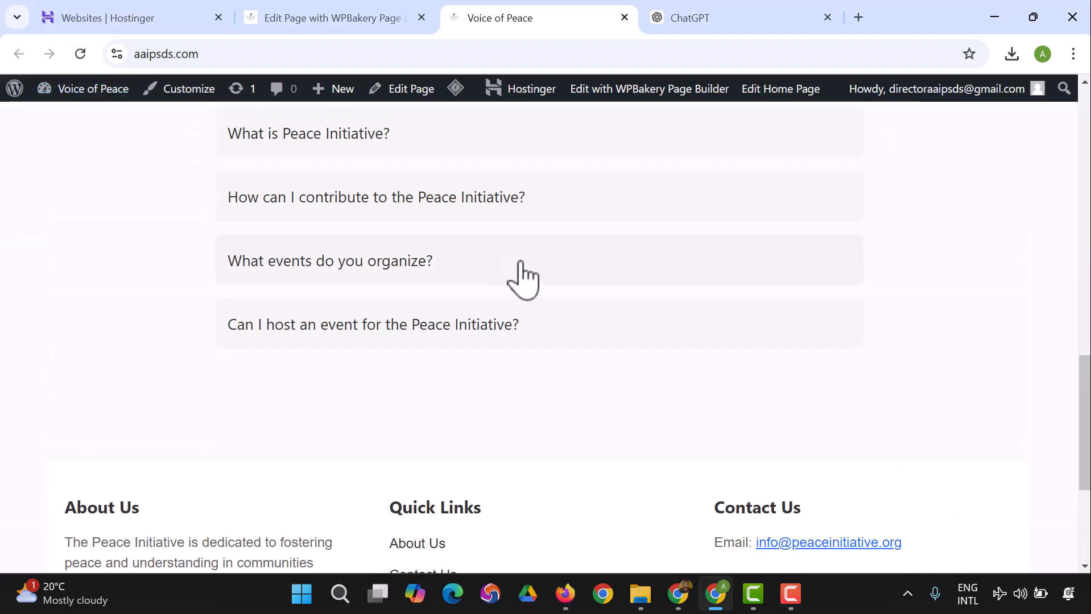
scroll(589, 253, "up", 5)
scroll(584, 251, "down", 10)
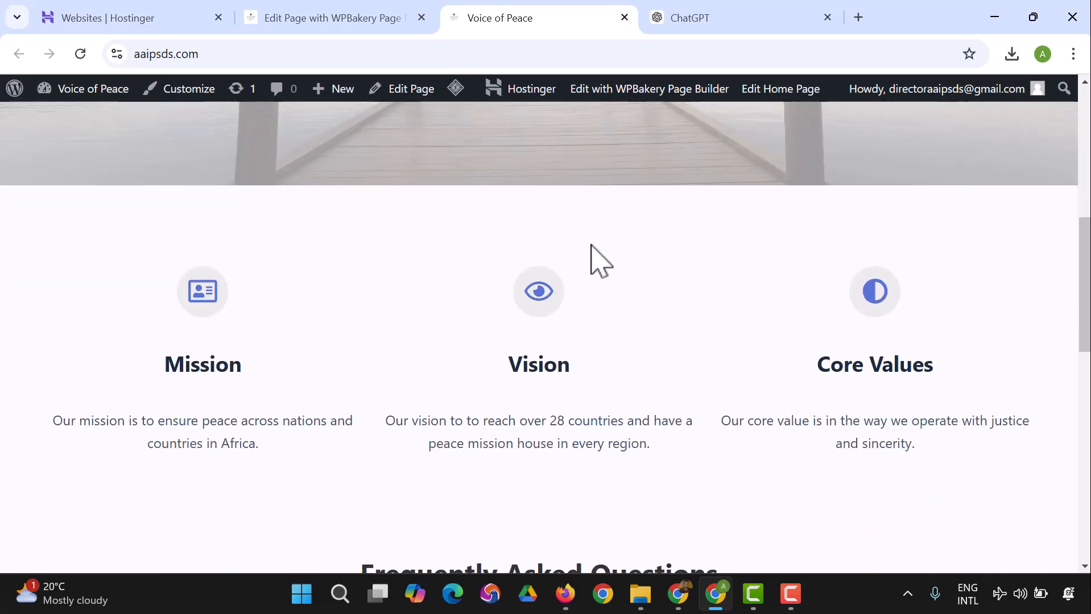
scroll(606, 279, "down", 7)
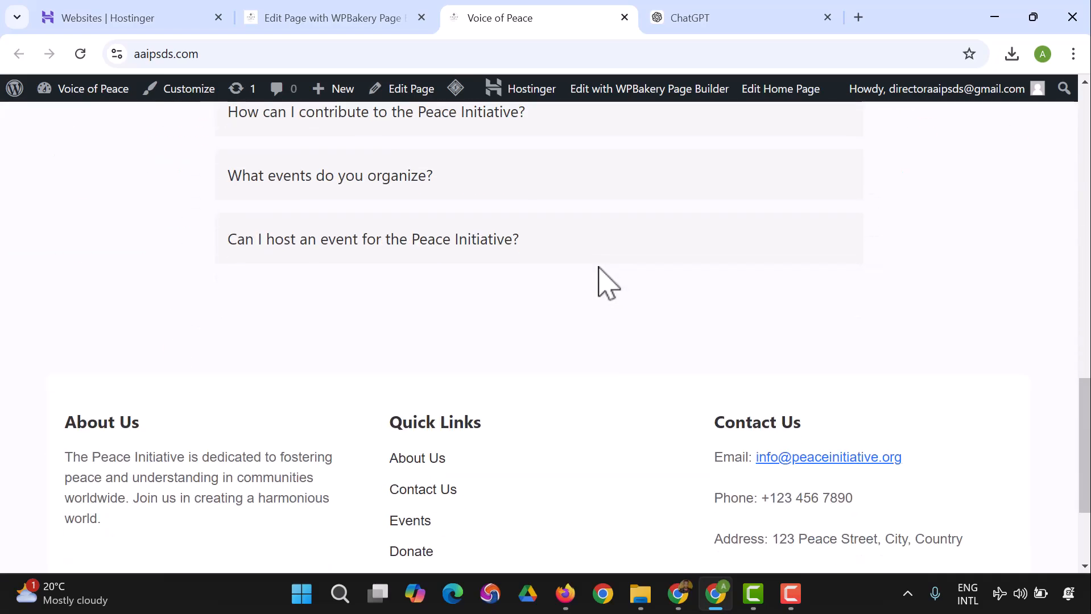
scroll(605, 278, "up", 2)
scroll(606, 279, "down", 4)
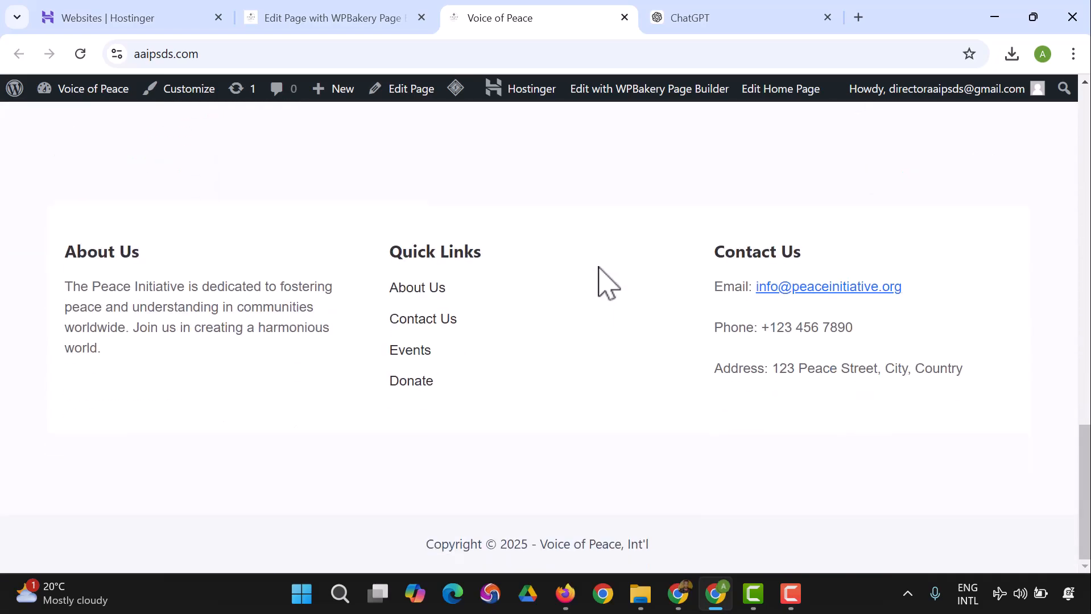
scroll(612, 342, "up", 15)
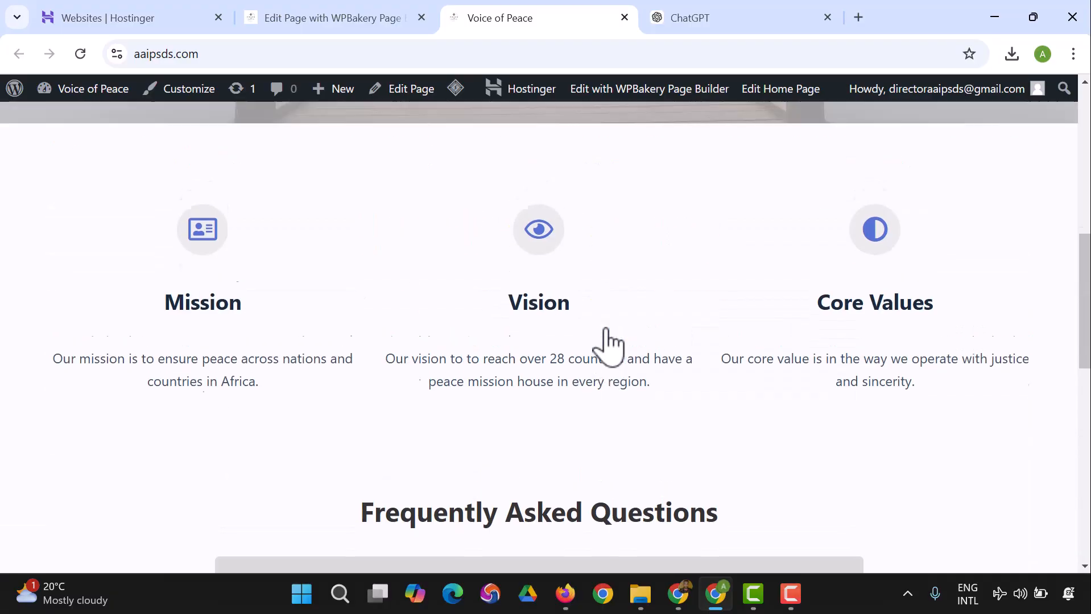
scroll(606, 336, "up", 3)
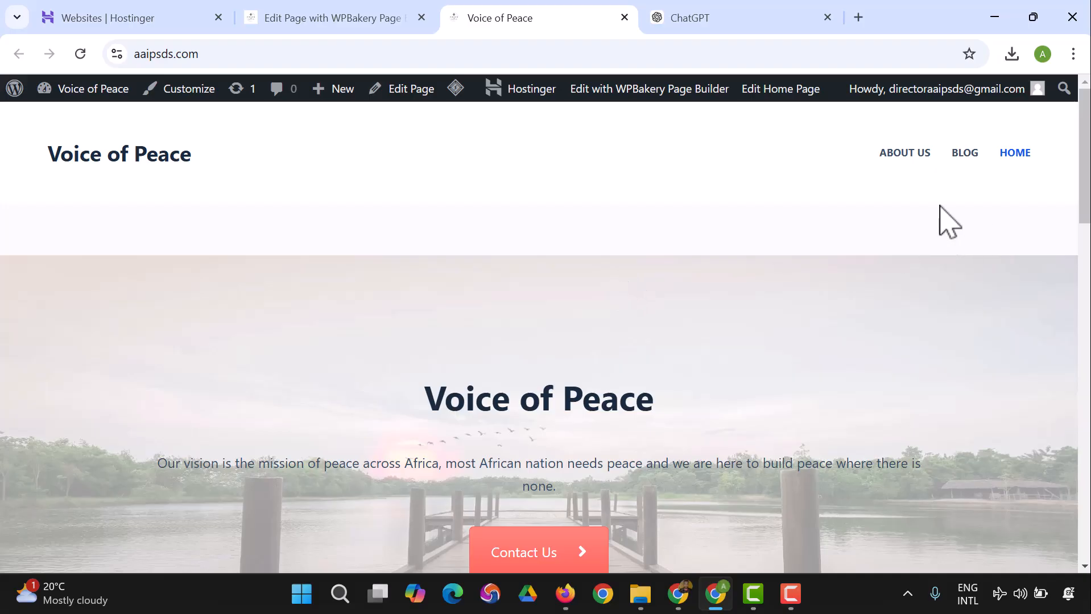
Step: Open the live site's About Us page and look through its existing podcast content
left_click(916, 160)
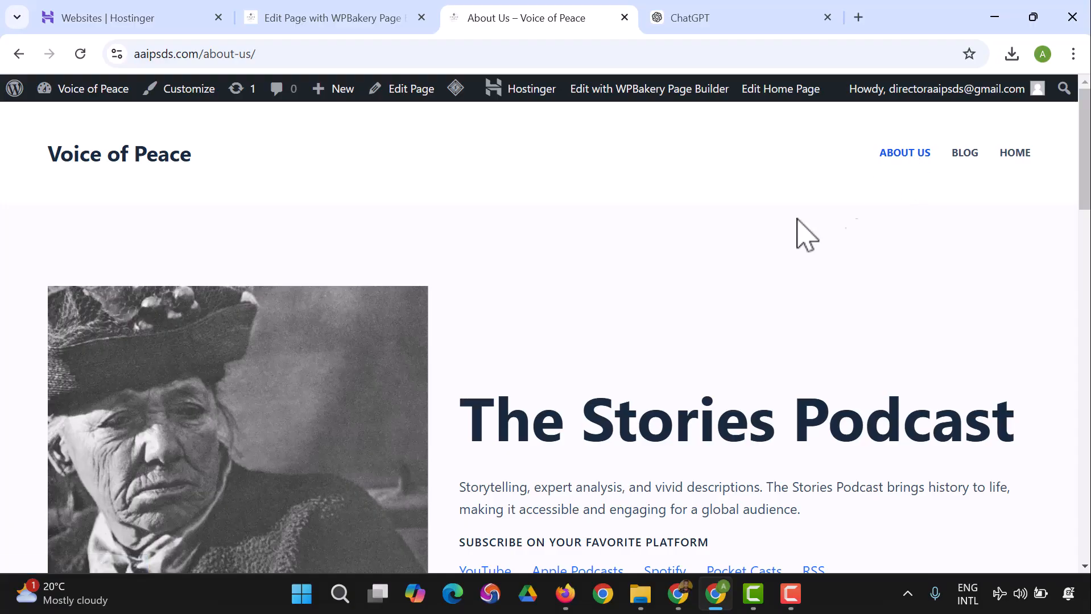
scroll(616, 285, "down", 7)
scroll(616, 285, "down", 8)
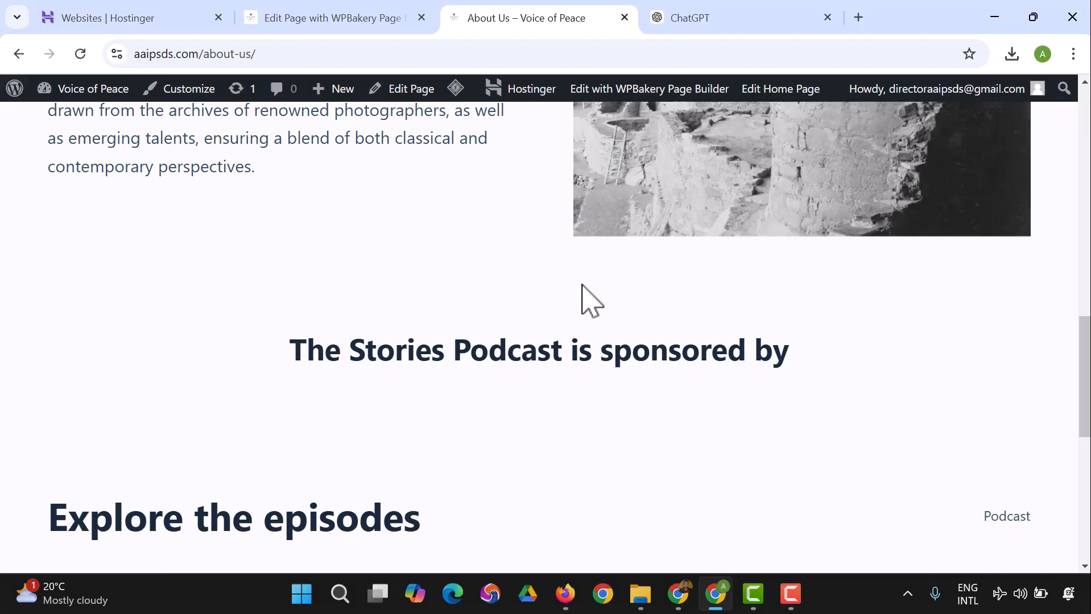
Step: Switch back to the ChatGPT conversation
left_click(720, 23)
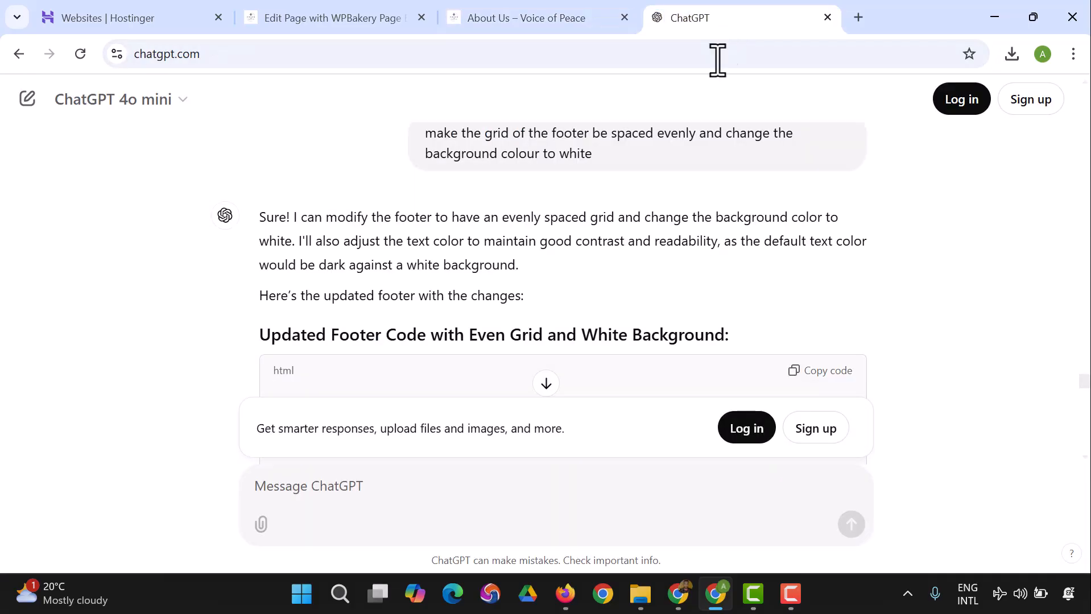